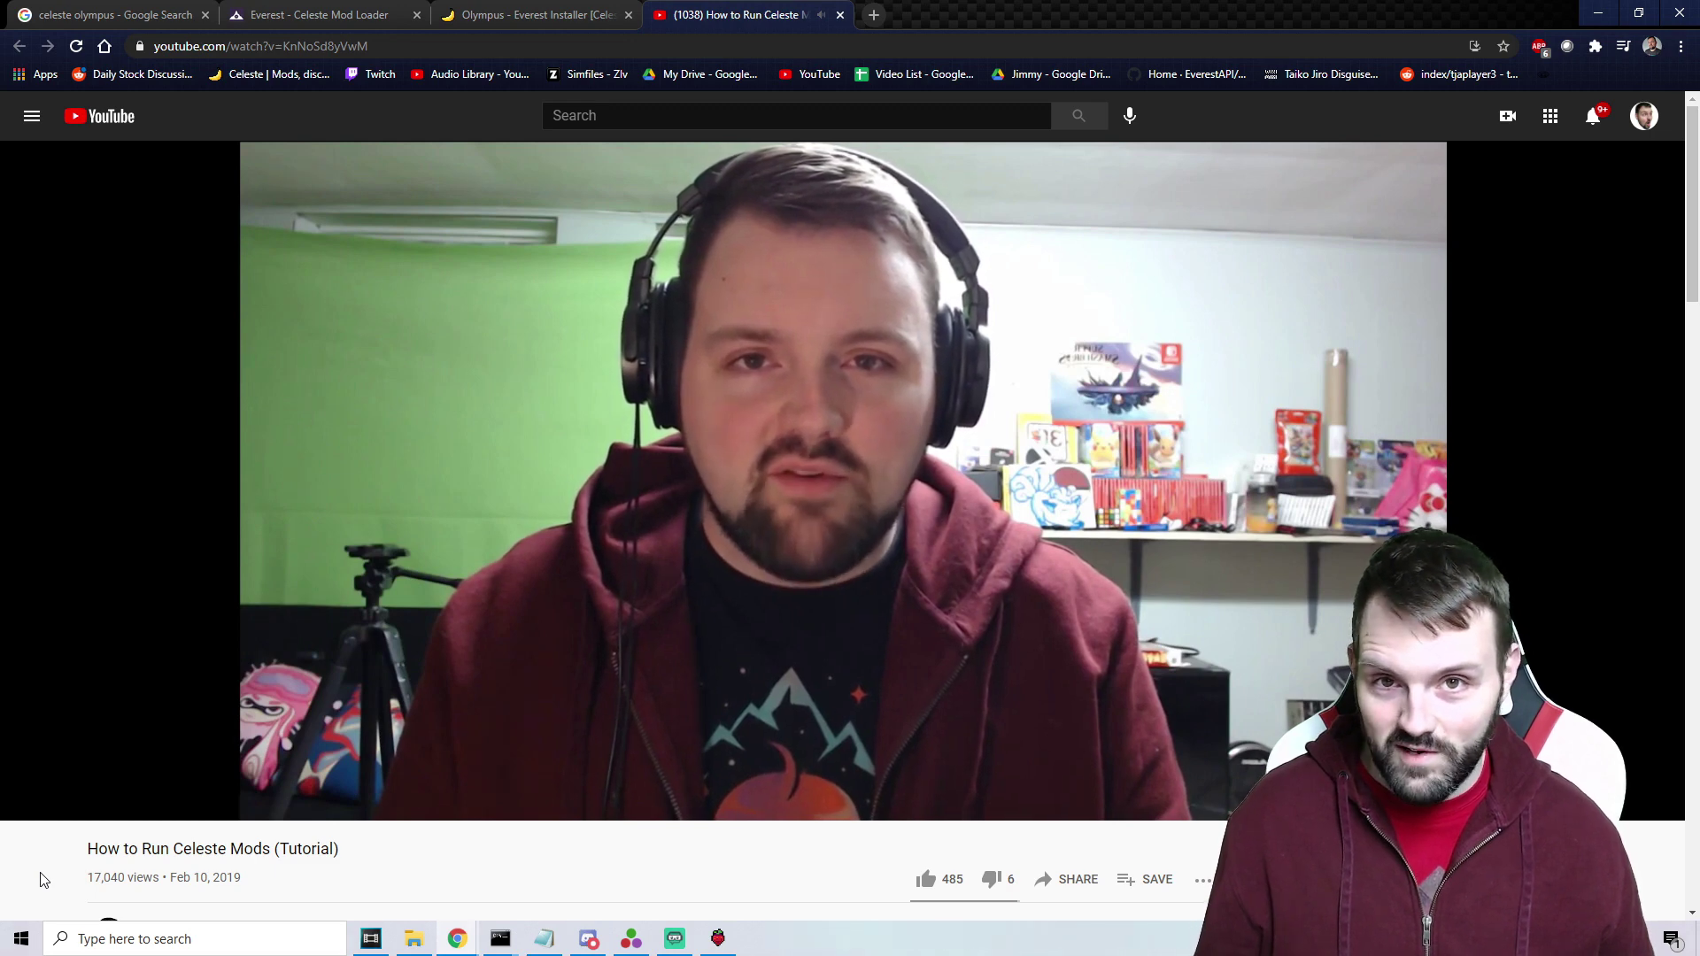
# Pause the How to Run Celeste Mods tutorial video
pyautogui.press('space')
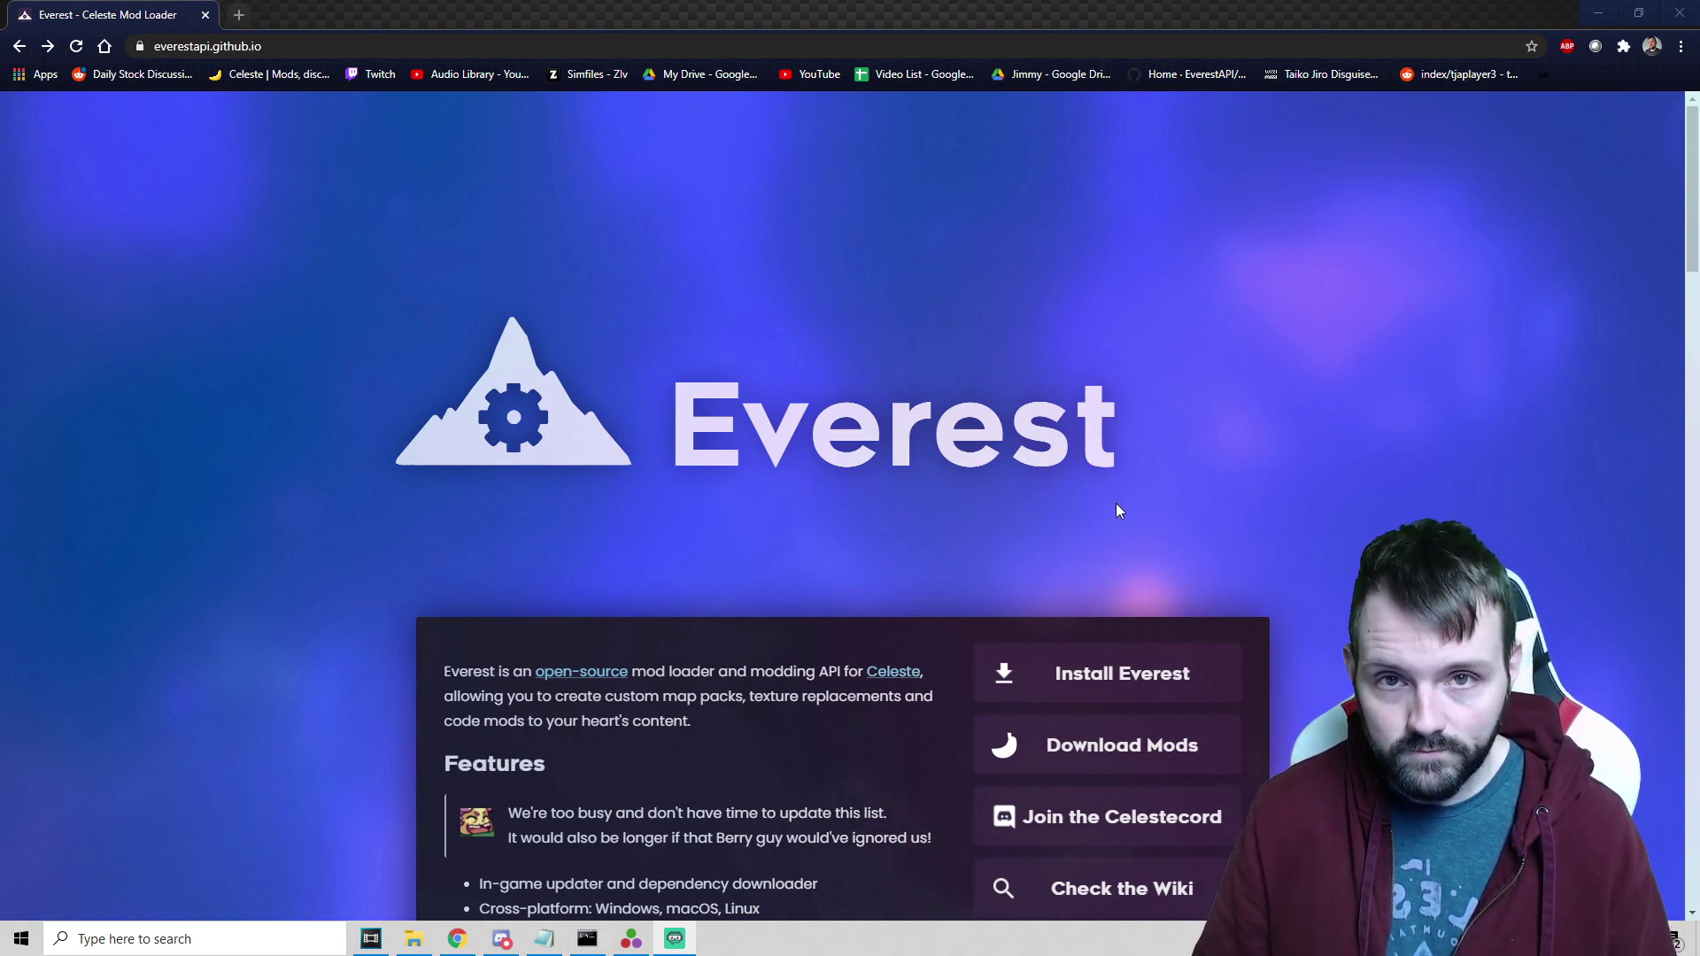
# Open the Everest wiki in a new tab from the homepage's Check the Wiki link
pyautogui.scroll(-1, 1205, 496)
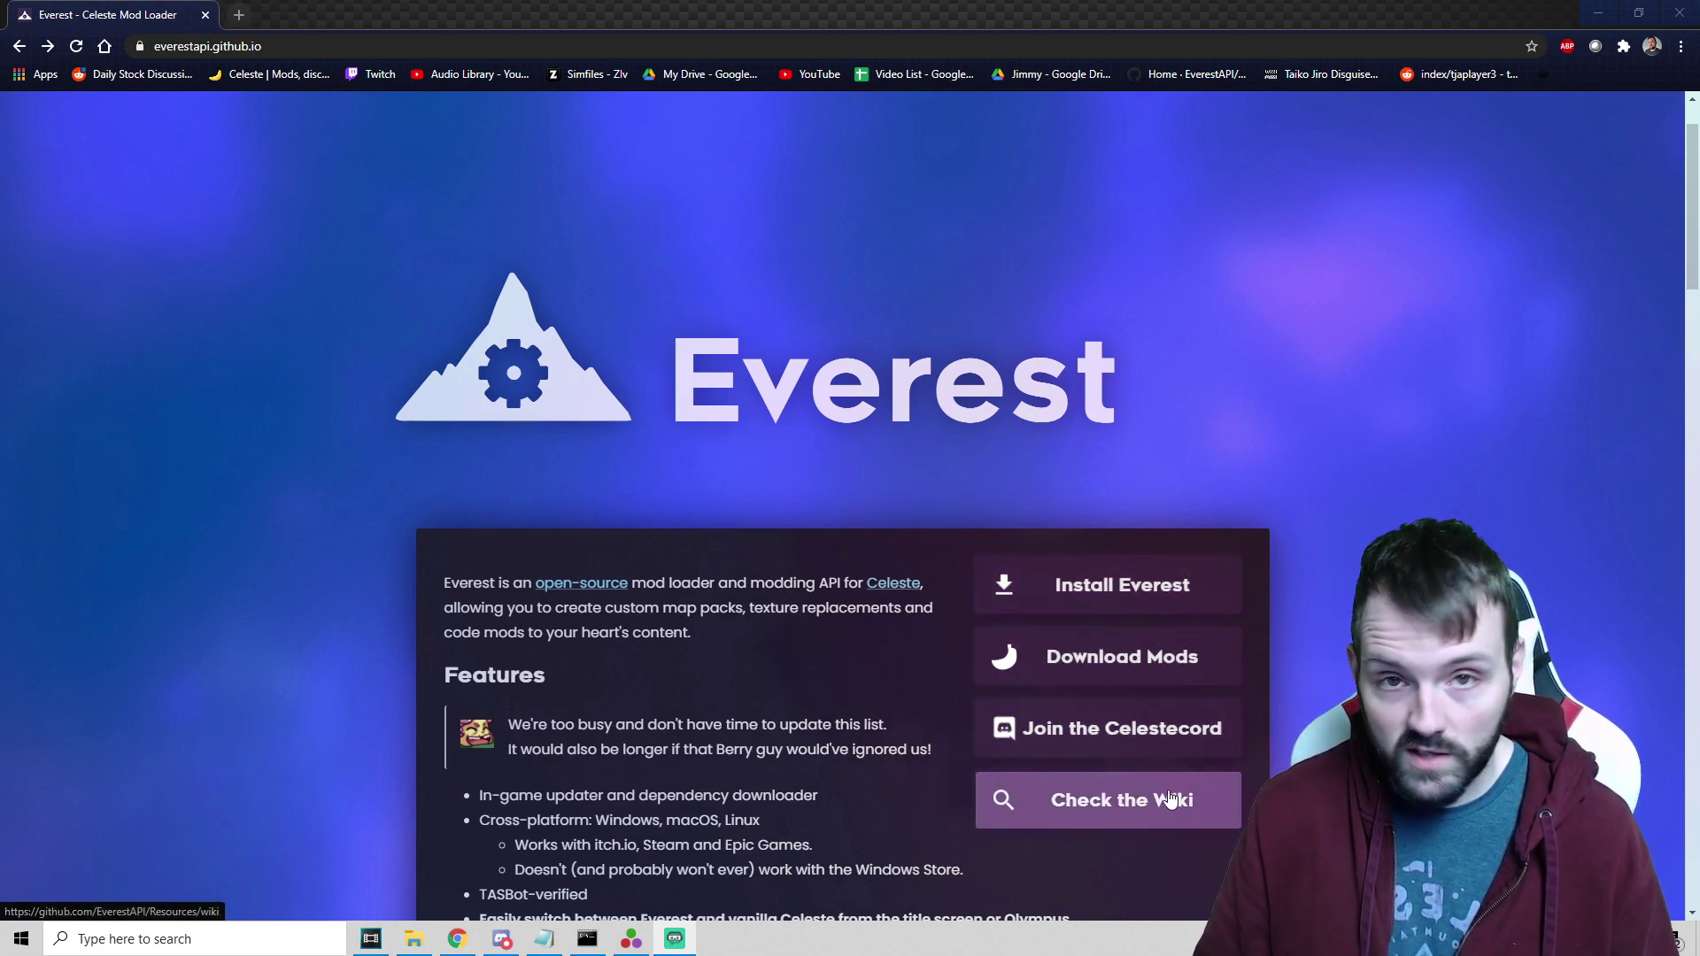
pyautogui.click(1123, 801)
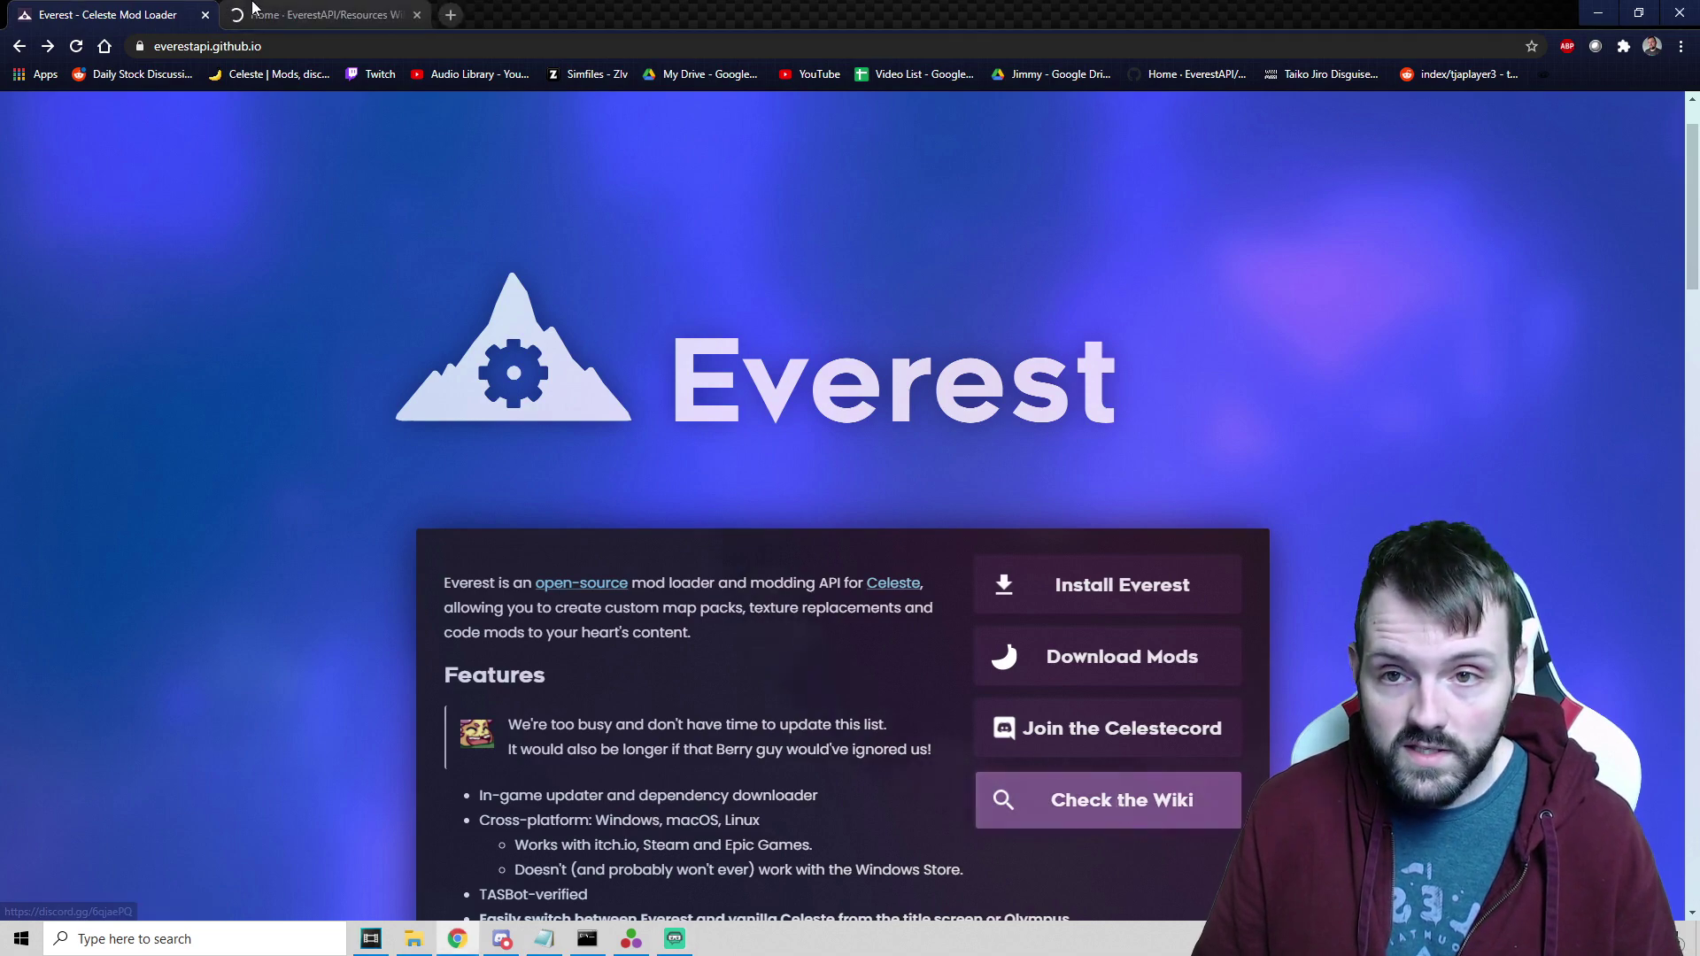
# Skim the GitHub wiki Home page, then go back to the Everest homepage tab
pyautogui.scroll(-4, 409, 631)
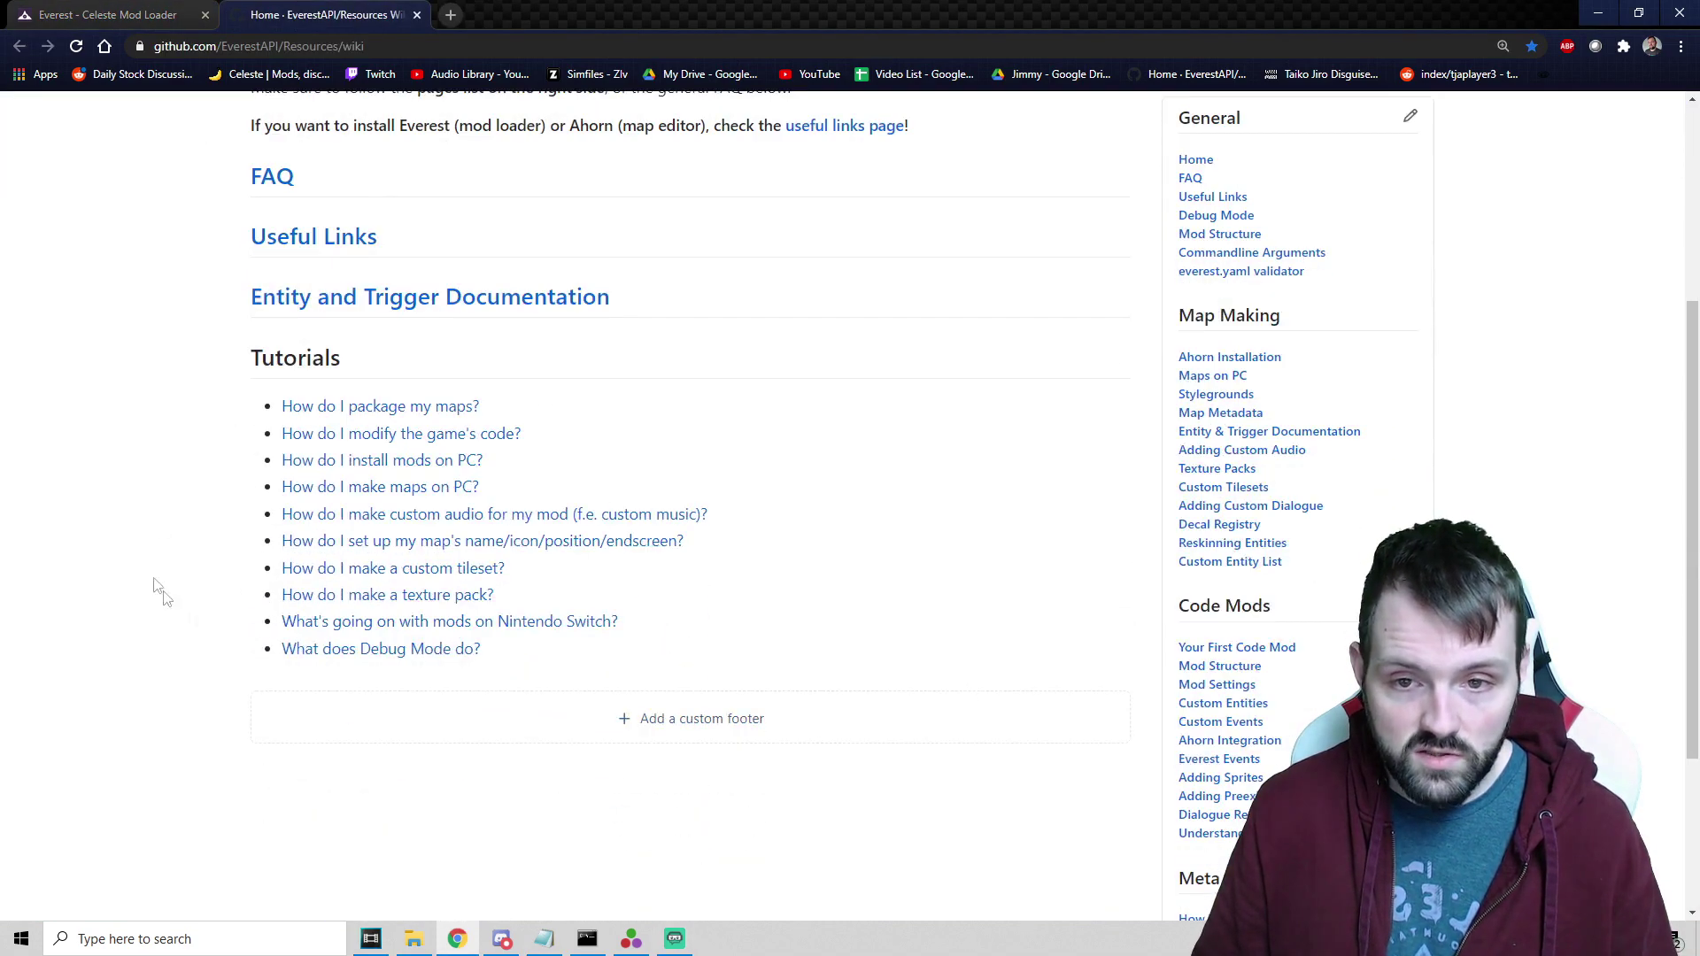
pyautogui.scroll(2, 620, 762)
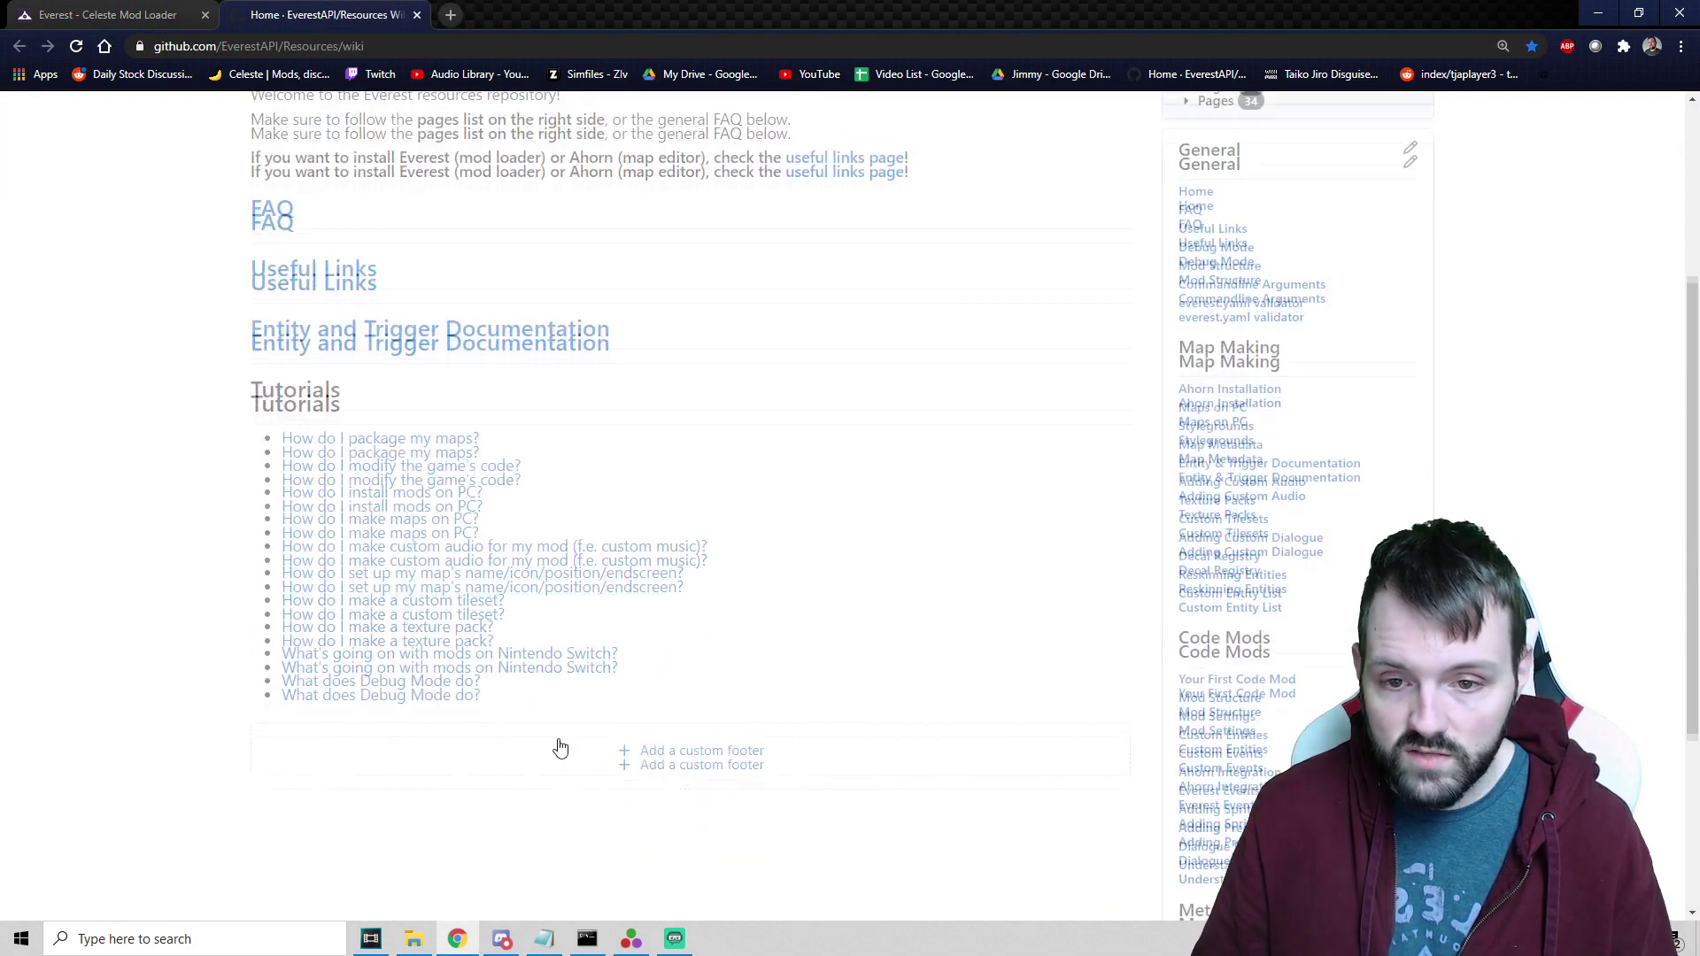
pyautogui.scroll(1, 485, 899)
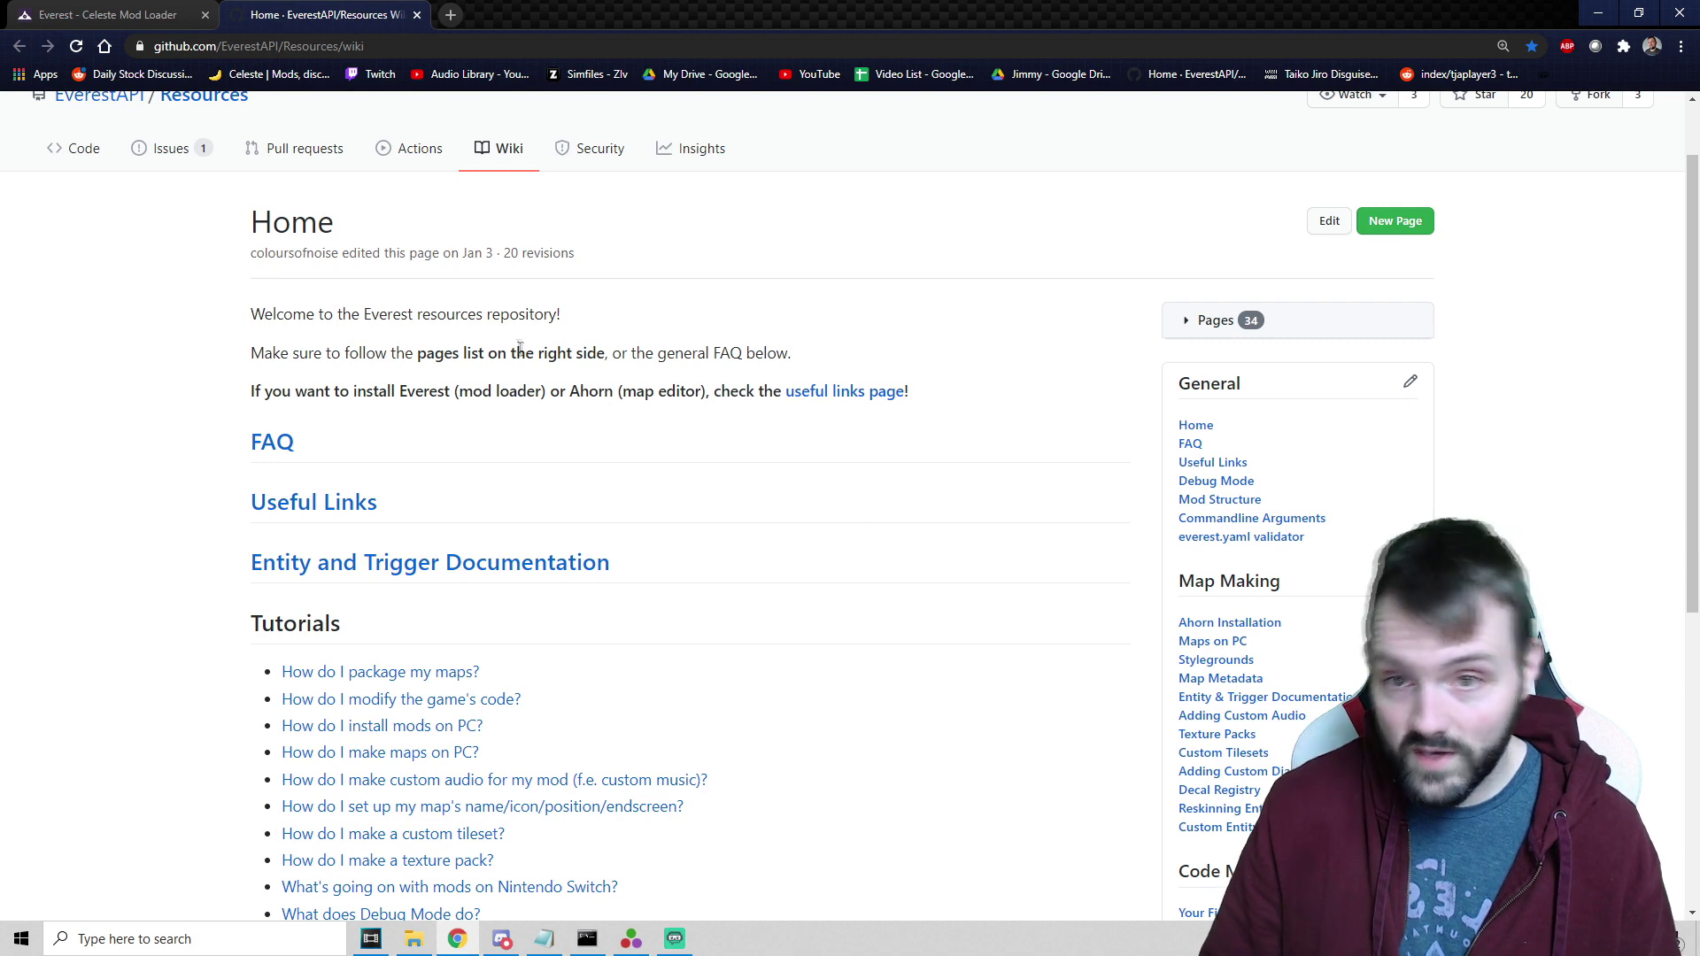
pyautogui.click(103, 21)
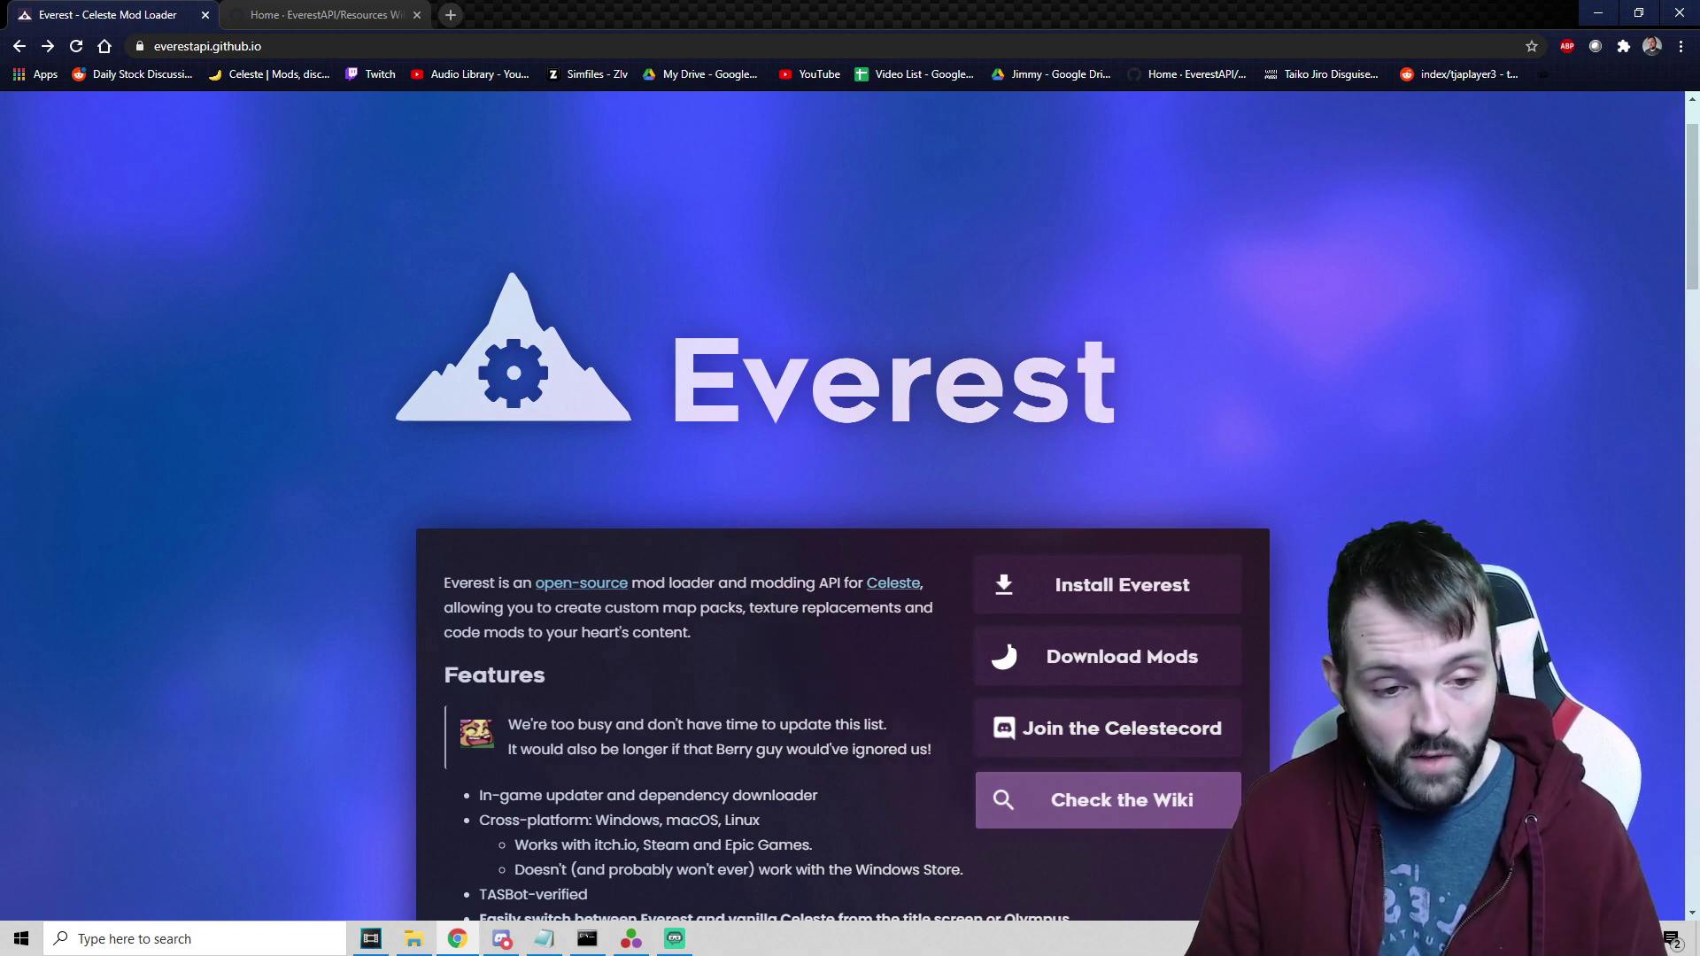
# Browse GameBanana's Celeste mod grid in a new tab, then close it and the wiki tab
pyautogui.middleClick(1151, 664)
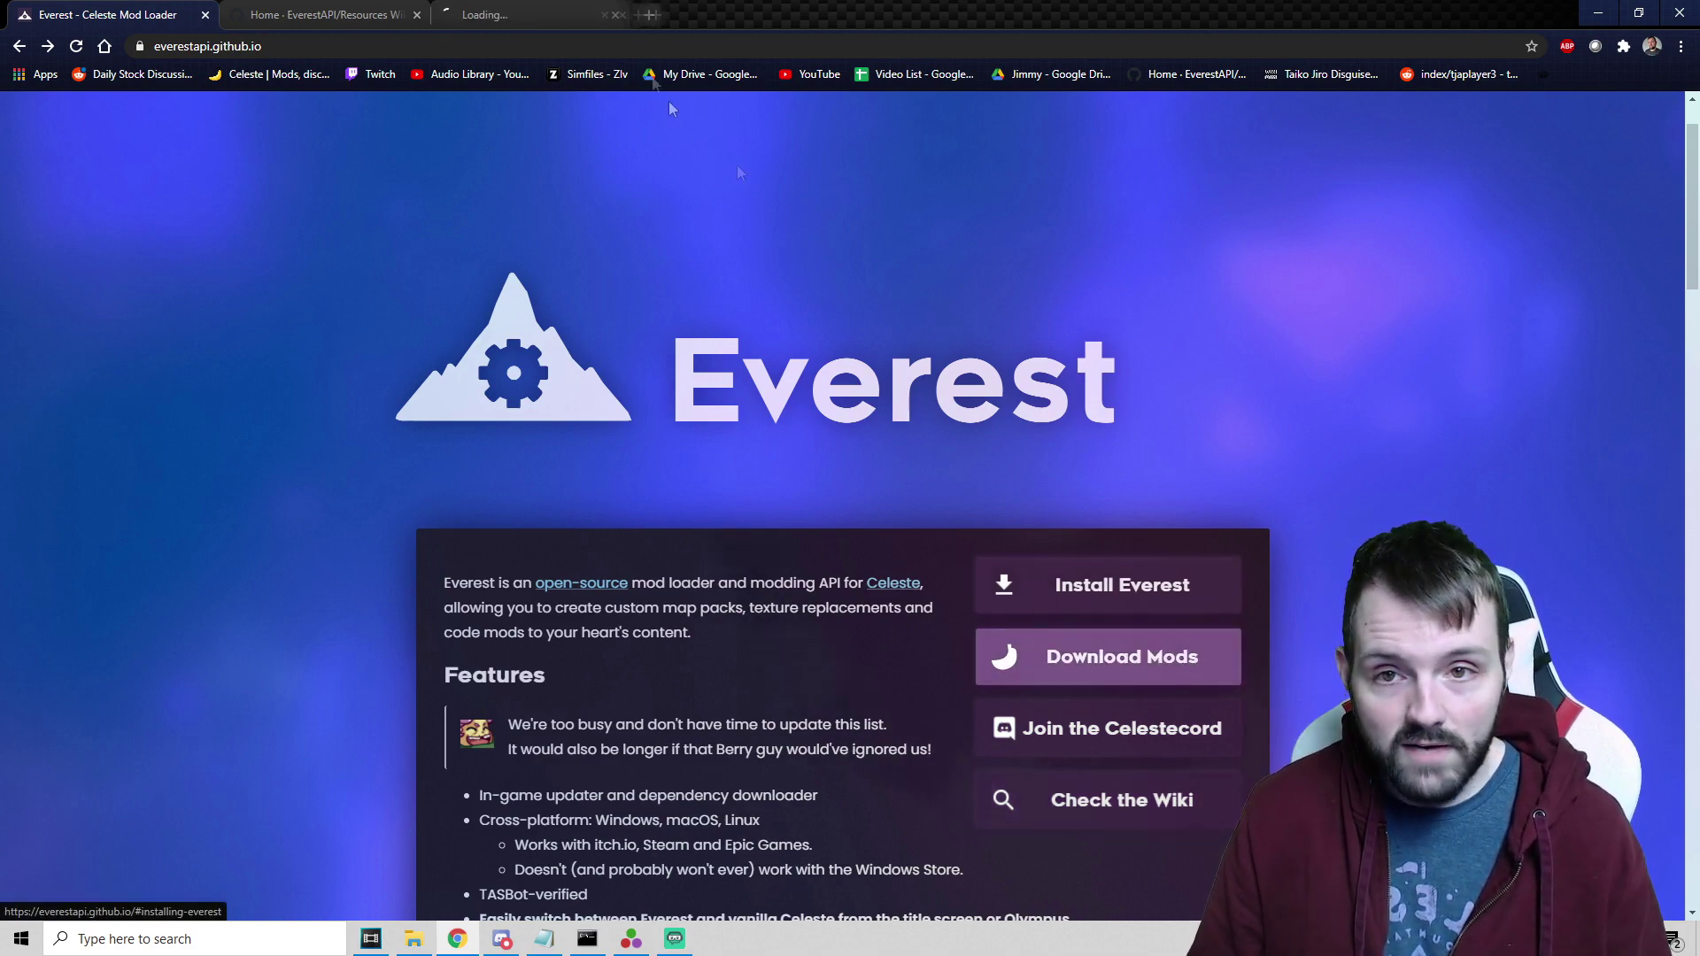
pyautogui.click(576, 16)
pyautogui.scroll(-5, 257, 440)
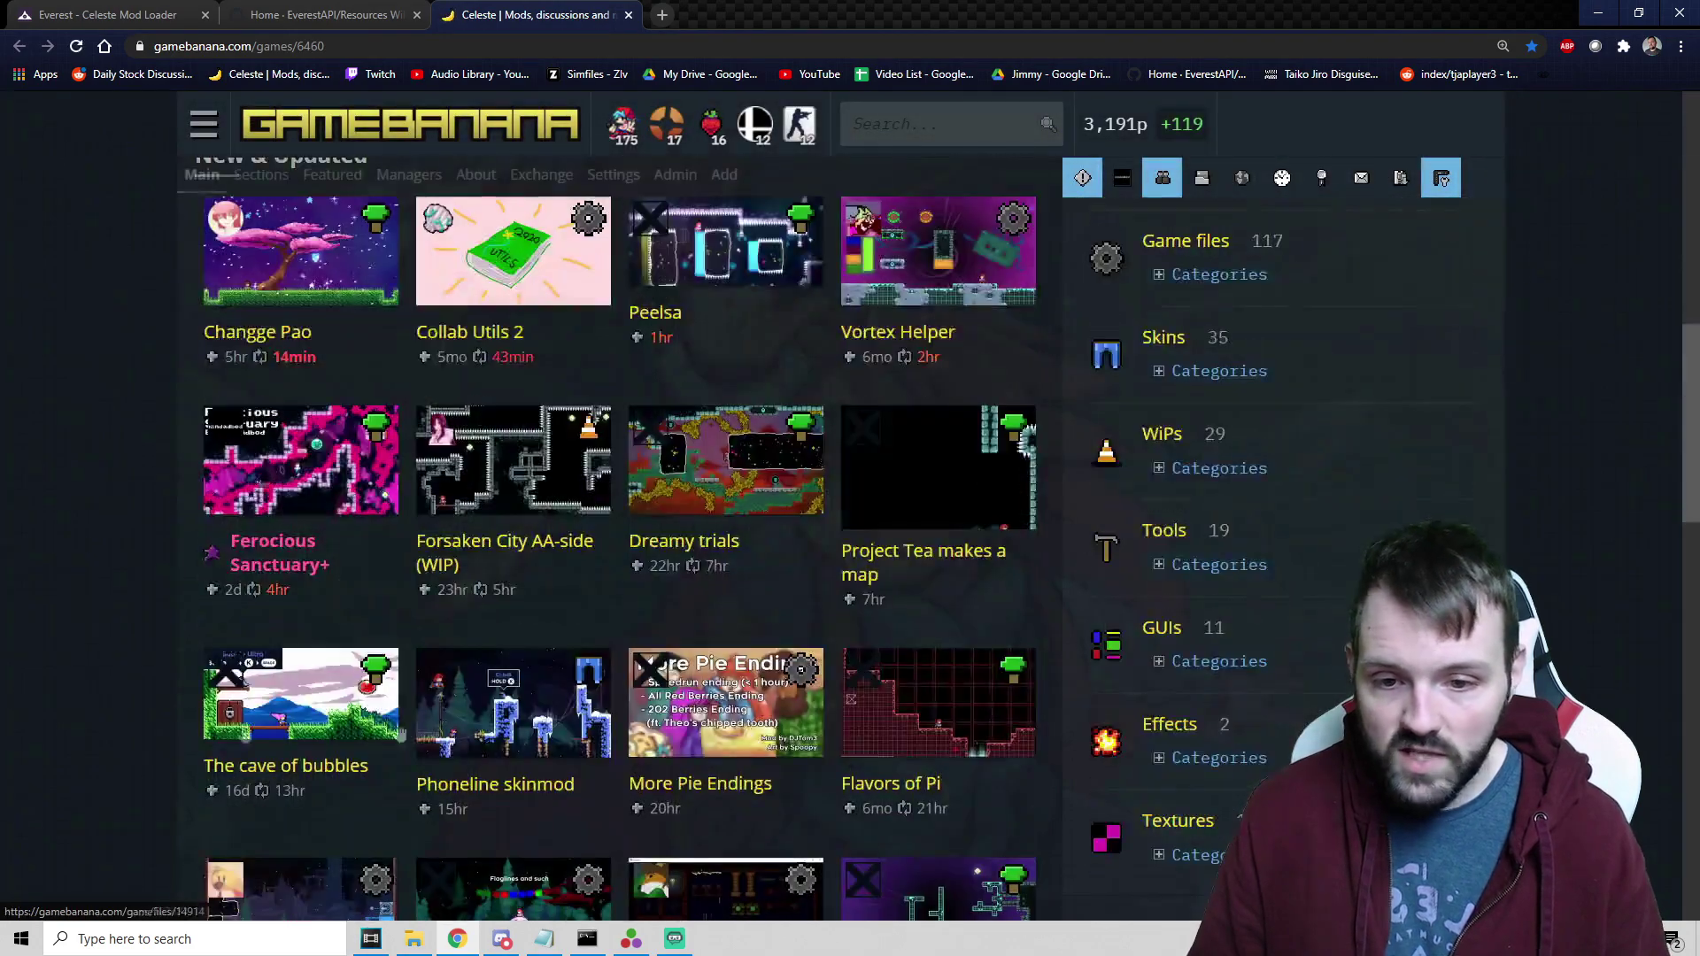
pyautogui.scroll(-5, 561, 709)
pyautogui.scroll(14, 562, 708)
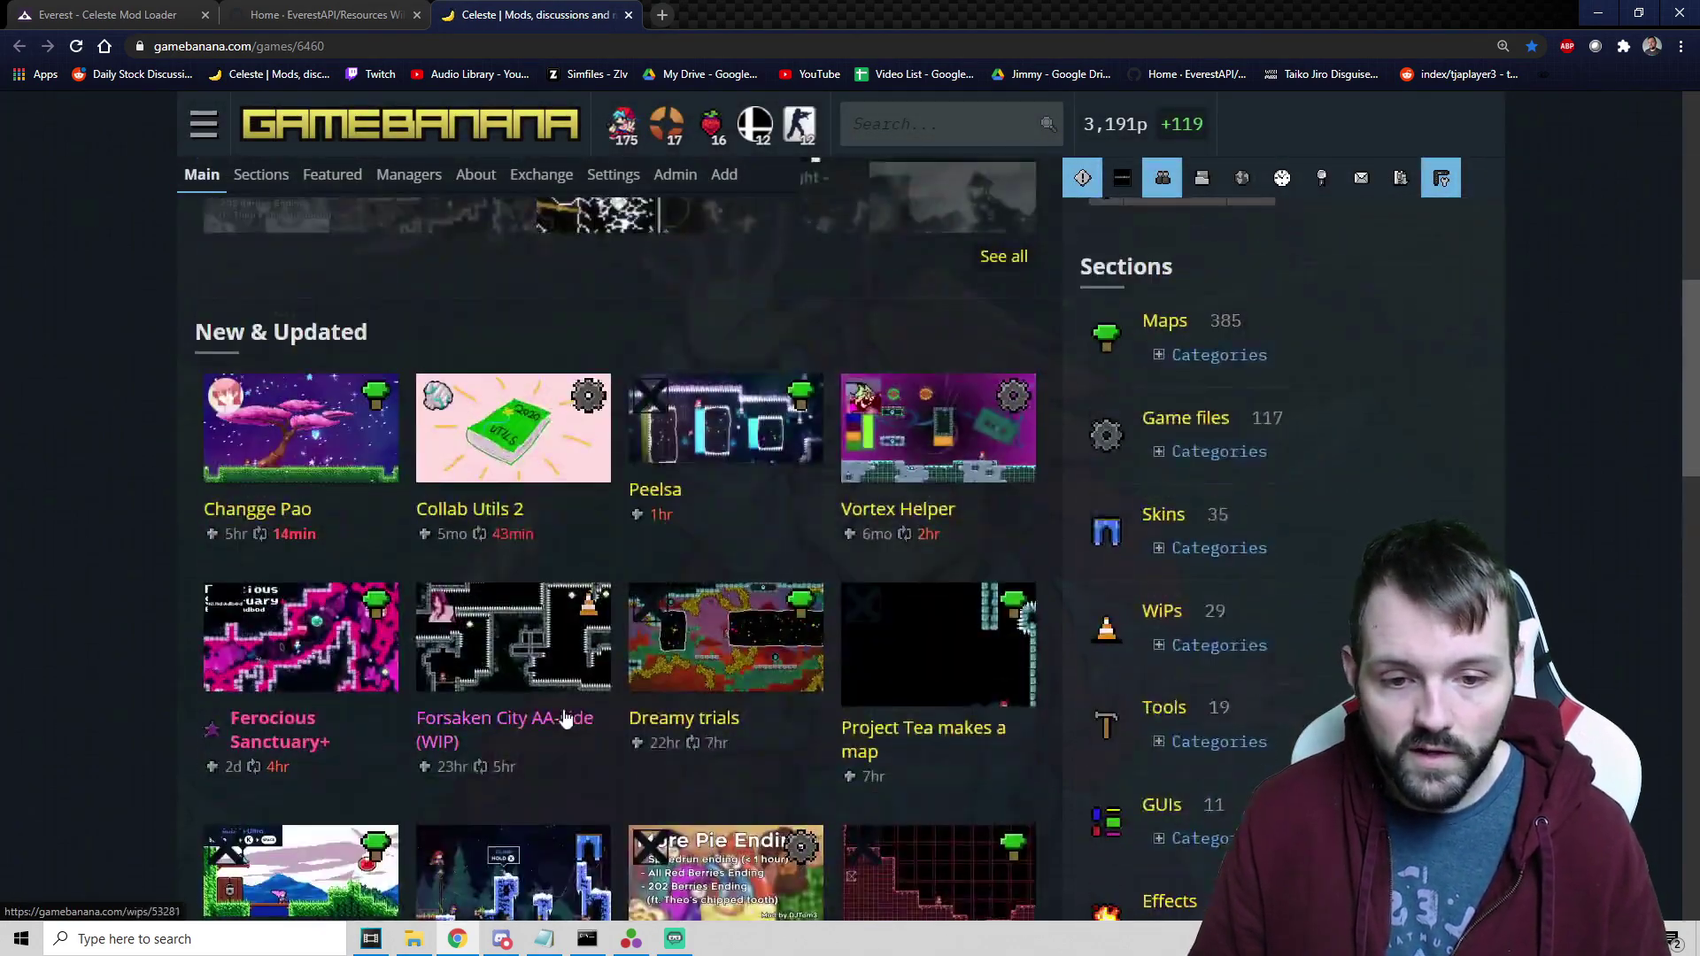
pyautogui.hotkey('ctrl', 'w')
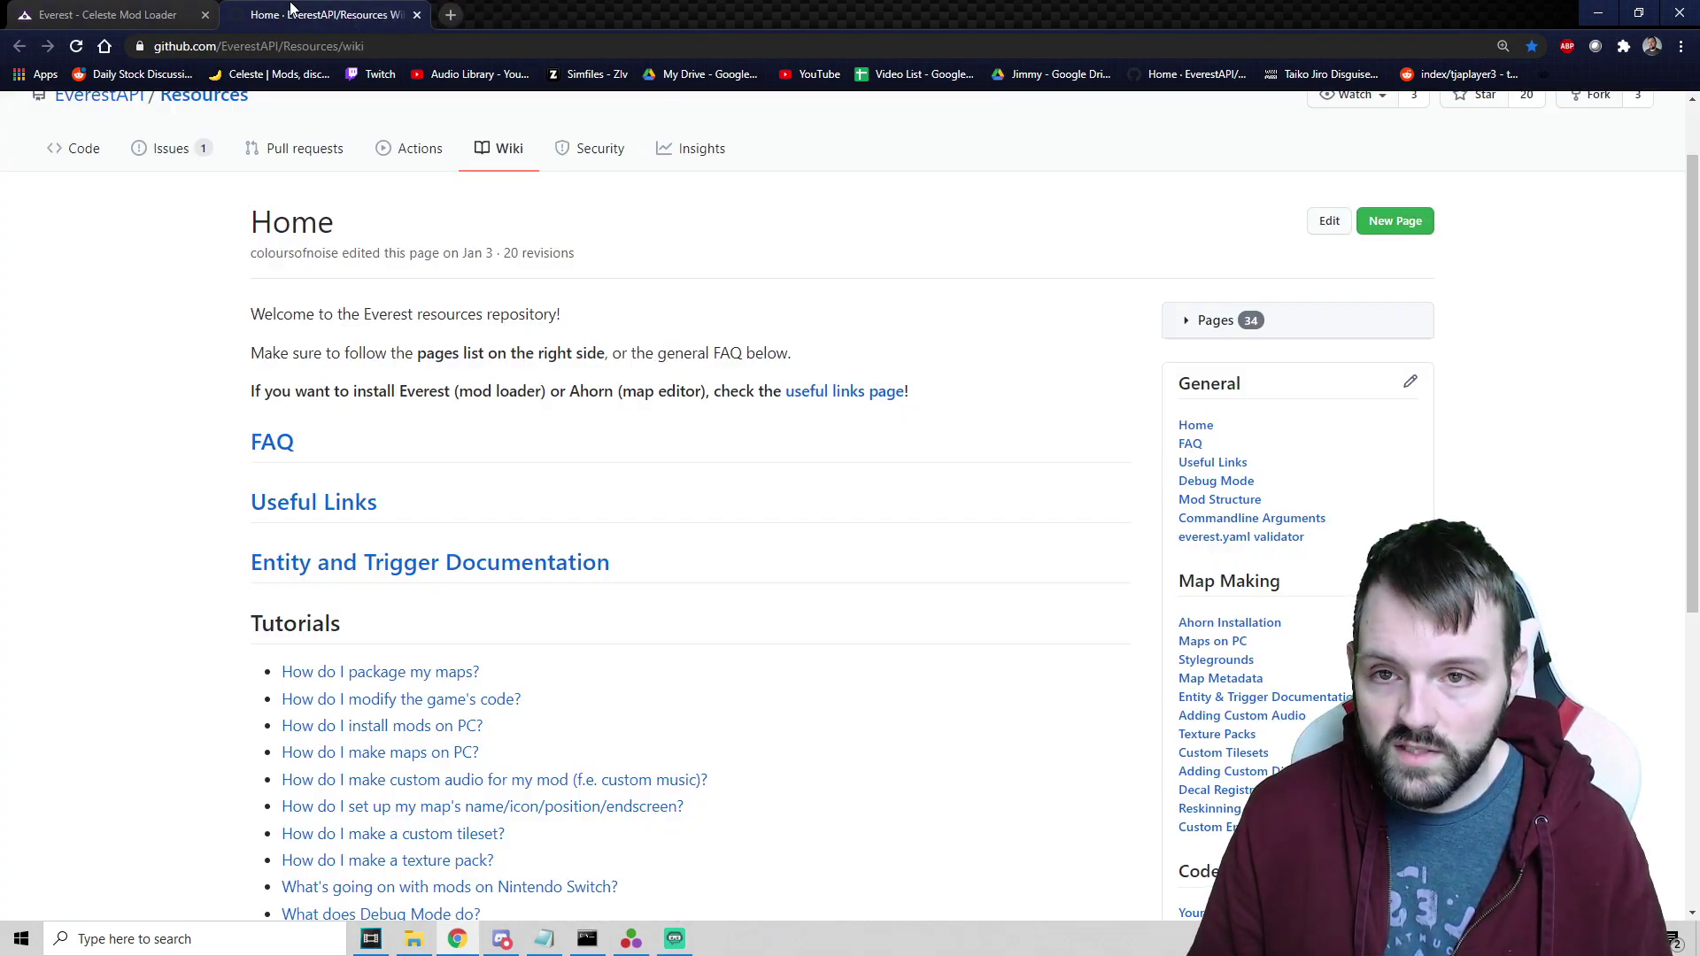
pyautogui.middleClick(292, 8)
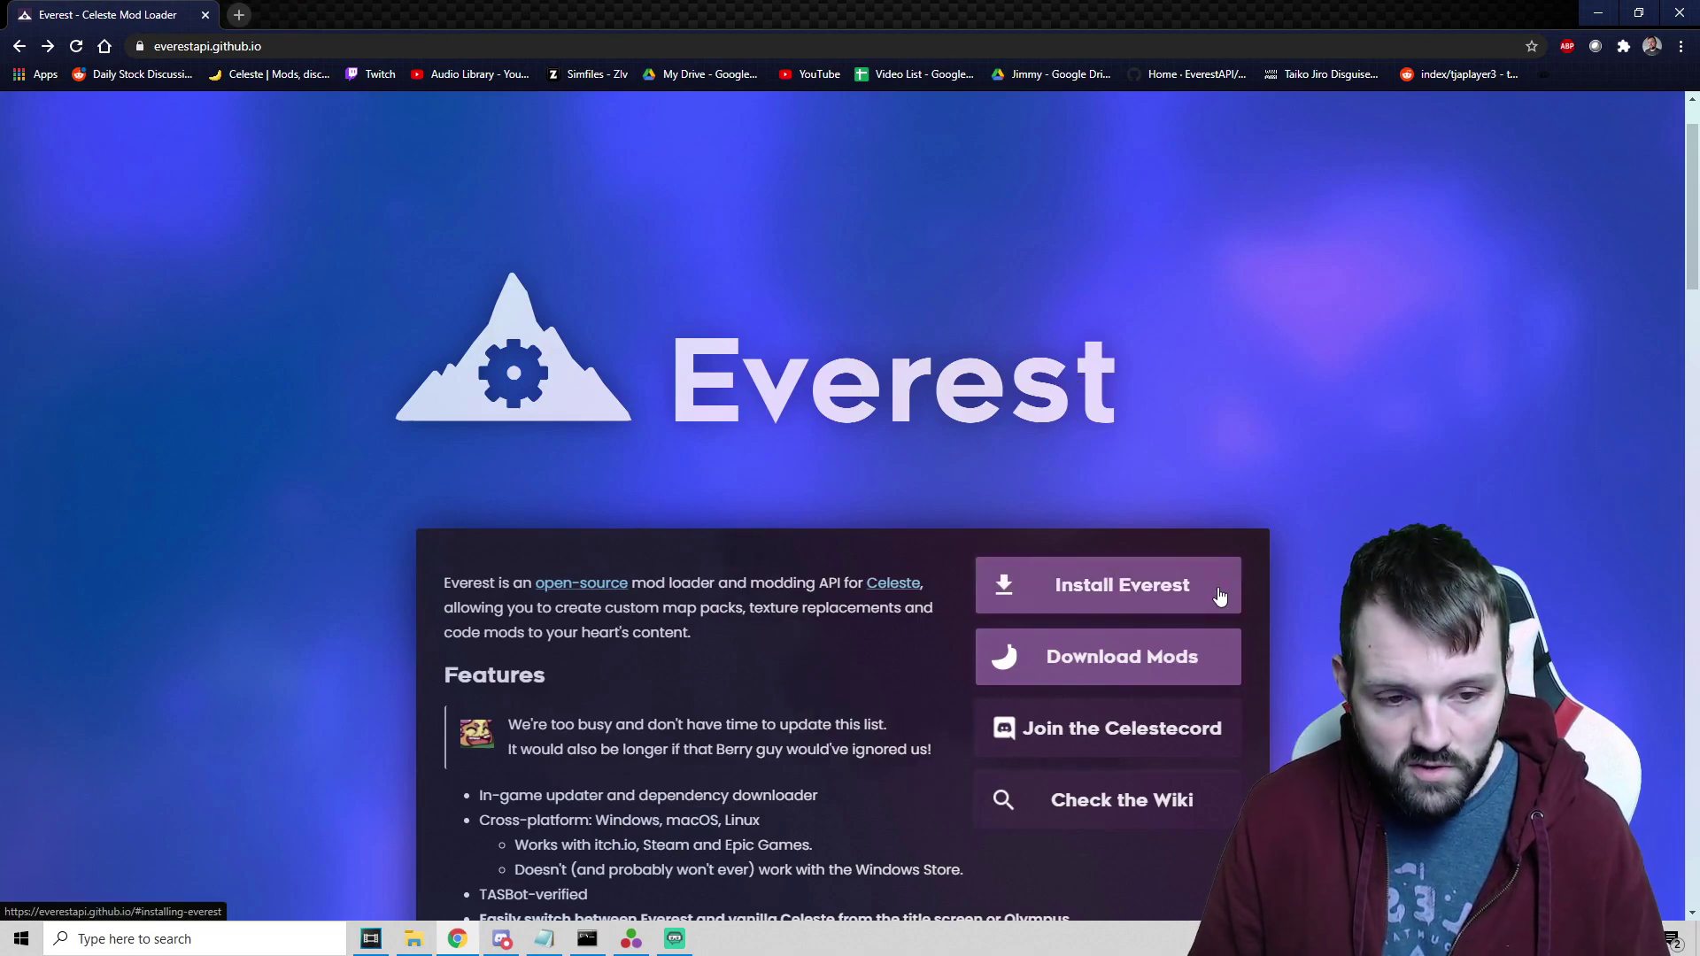
# Go to the Install Everest section and follow the Windows link to Olympus on GameBanana
pyautogui.click(1072, 588)
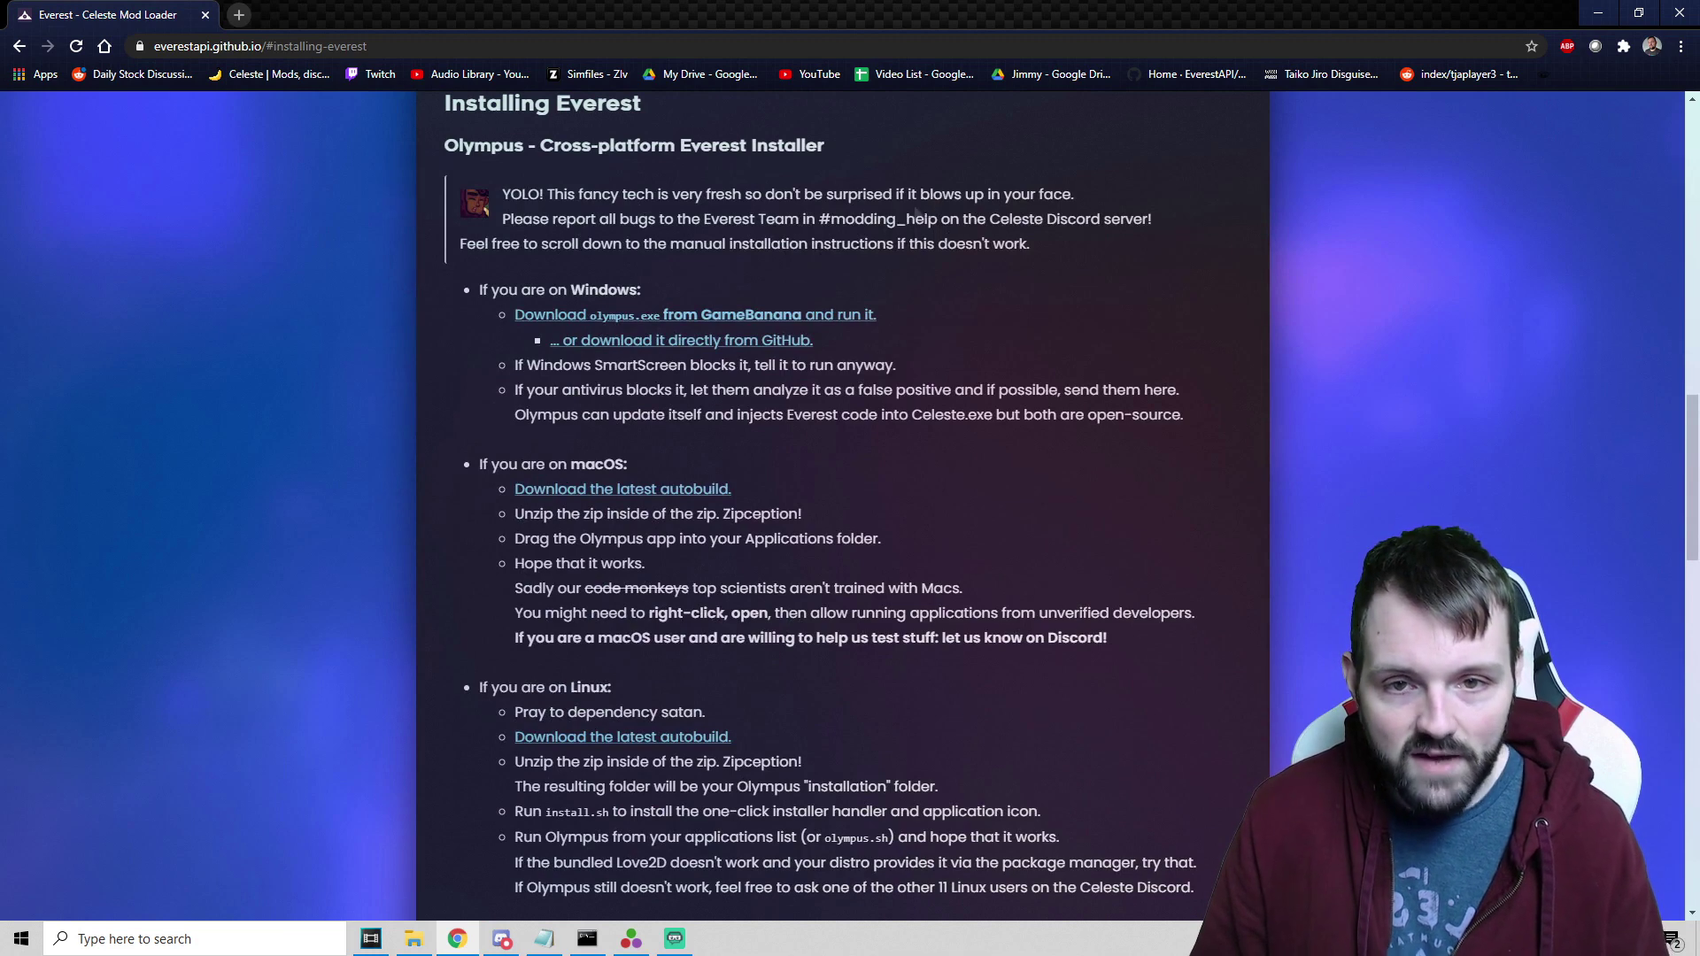
pyautogui.moveTo(486, 283); pyautogui.dragTo(450, 290)
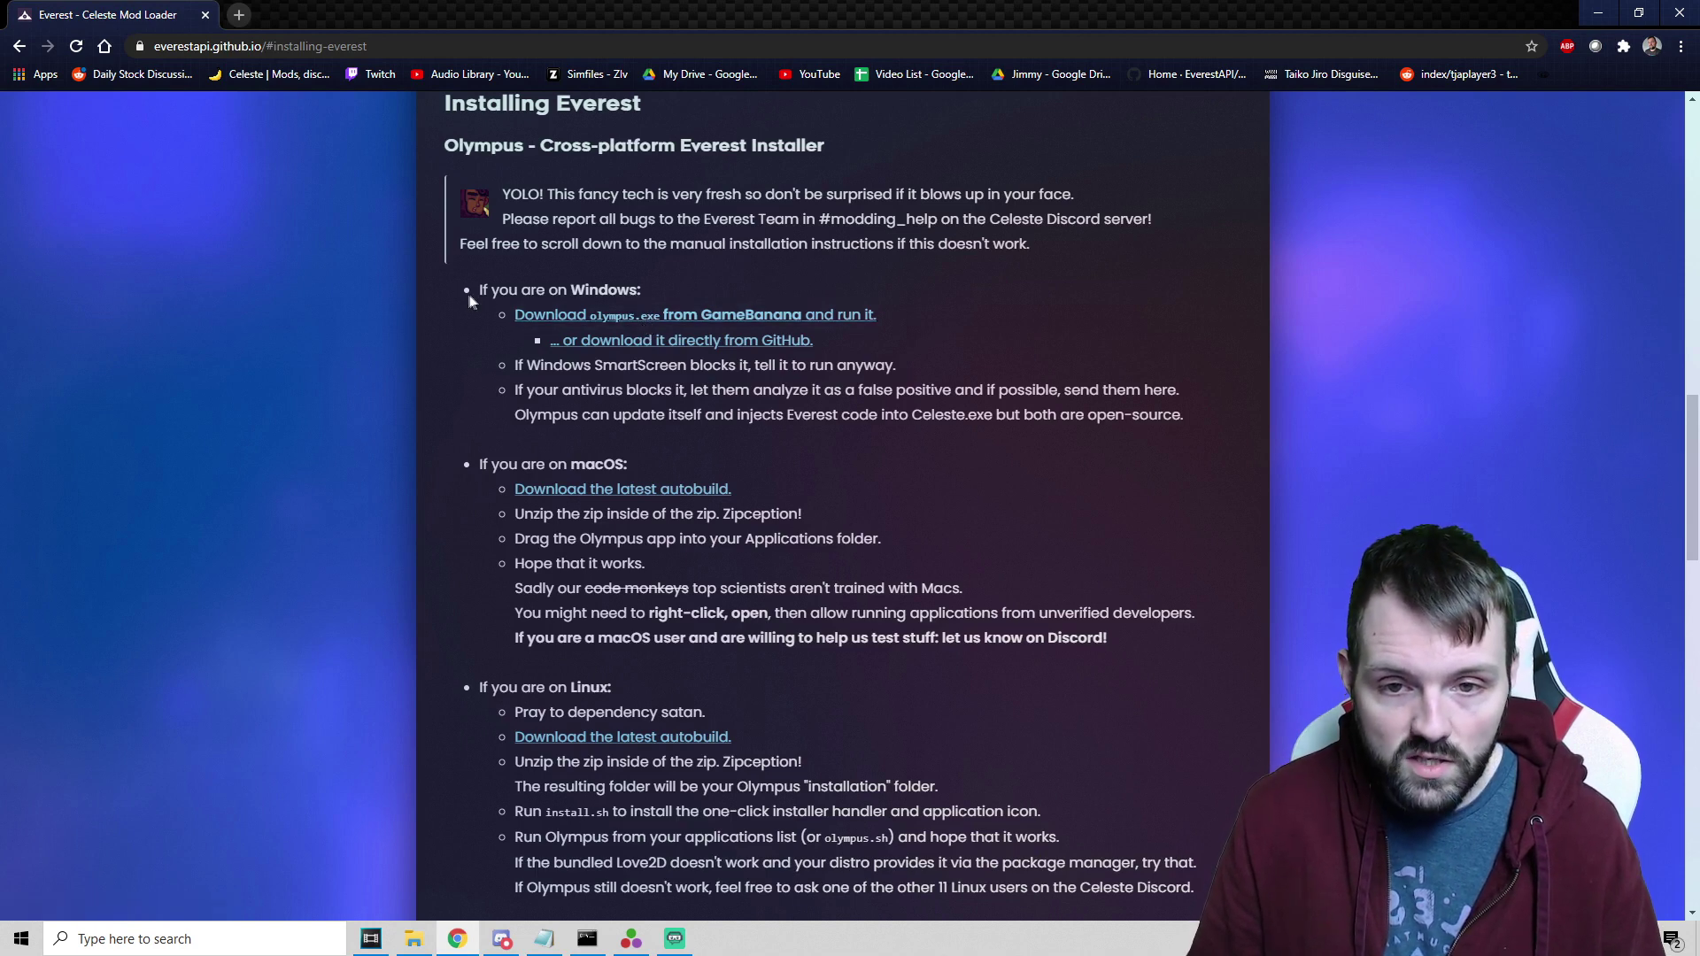
pyautogui.moveTo(479, 290); pyautogui.dragTo(624, 319)
pyautogui.click(648, 284)
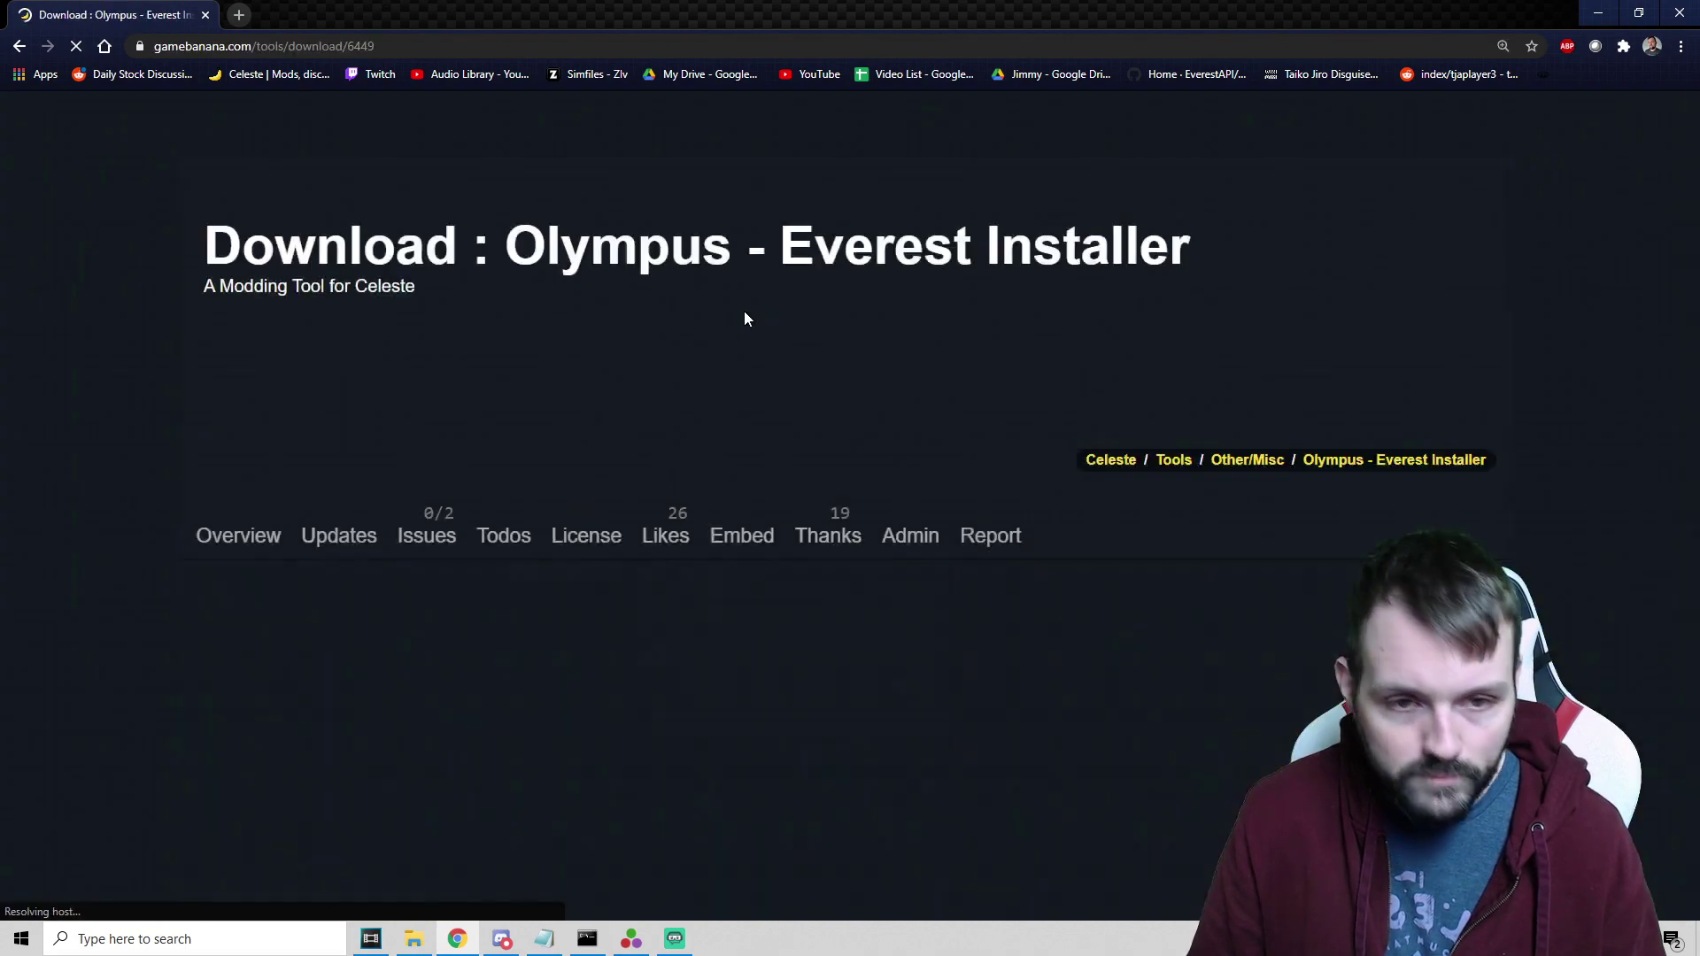
# Download olympus_cea7e.exe from GameBanana and run it from Chrome's download bar
pyautogui.scroll(-1, 650, 582)
pyautogui.scroll(1, 650, 581)
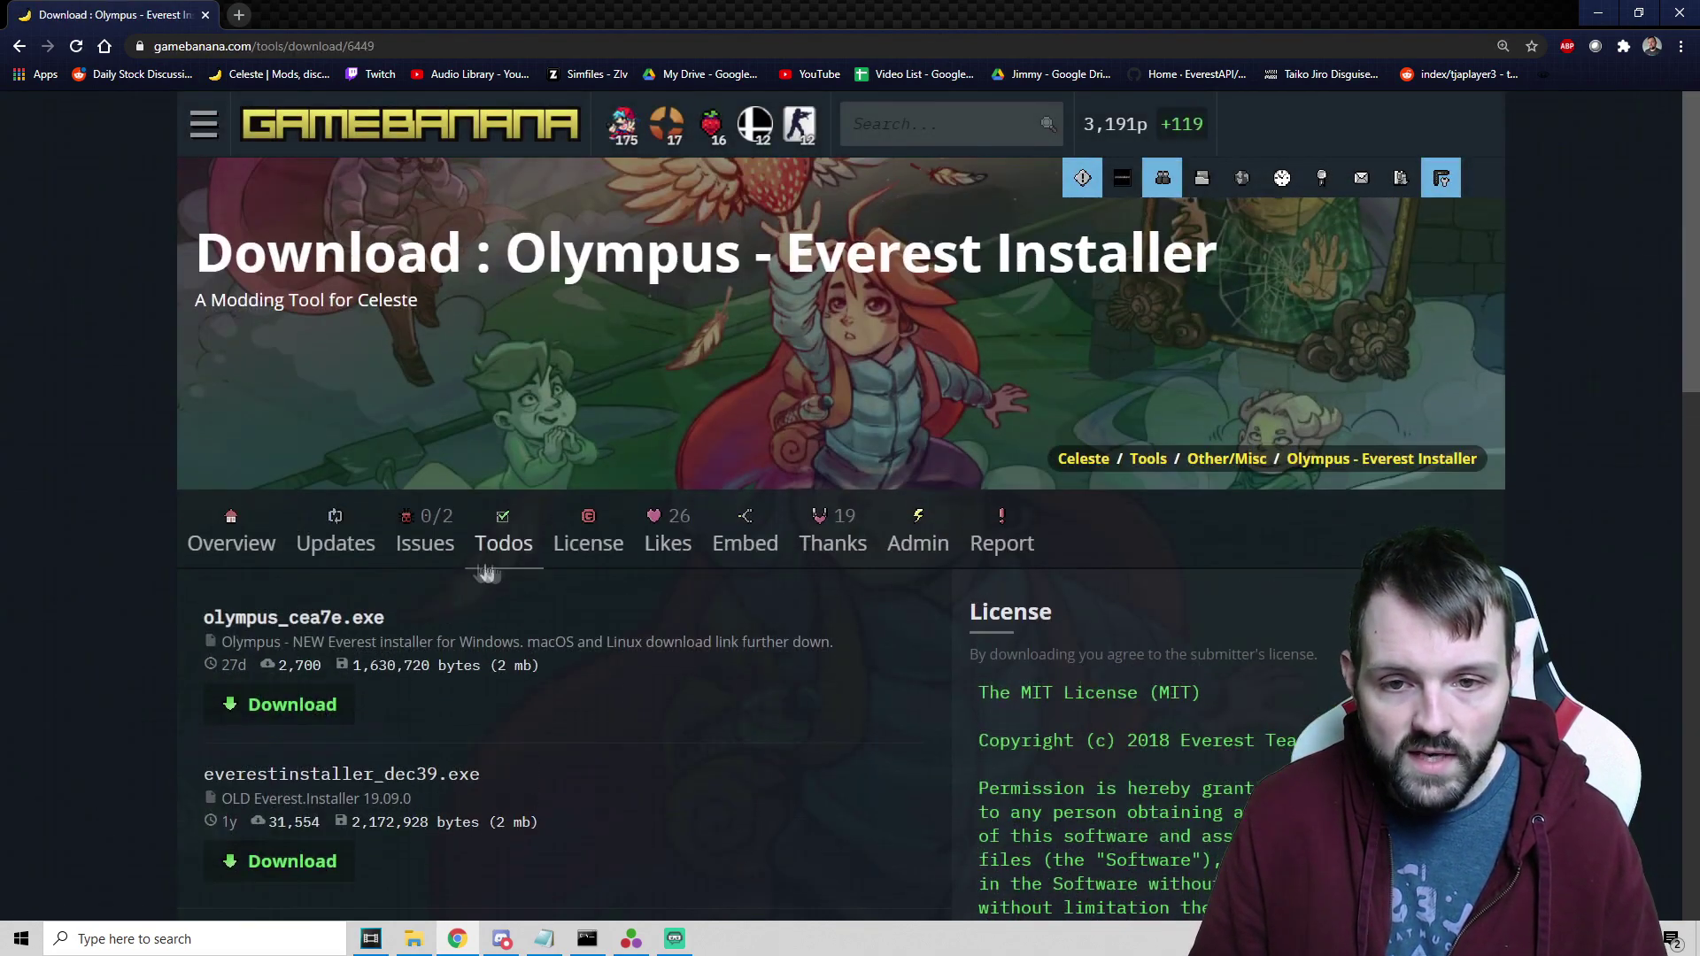
pyautogui.scroll(-2, 422, 576)
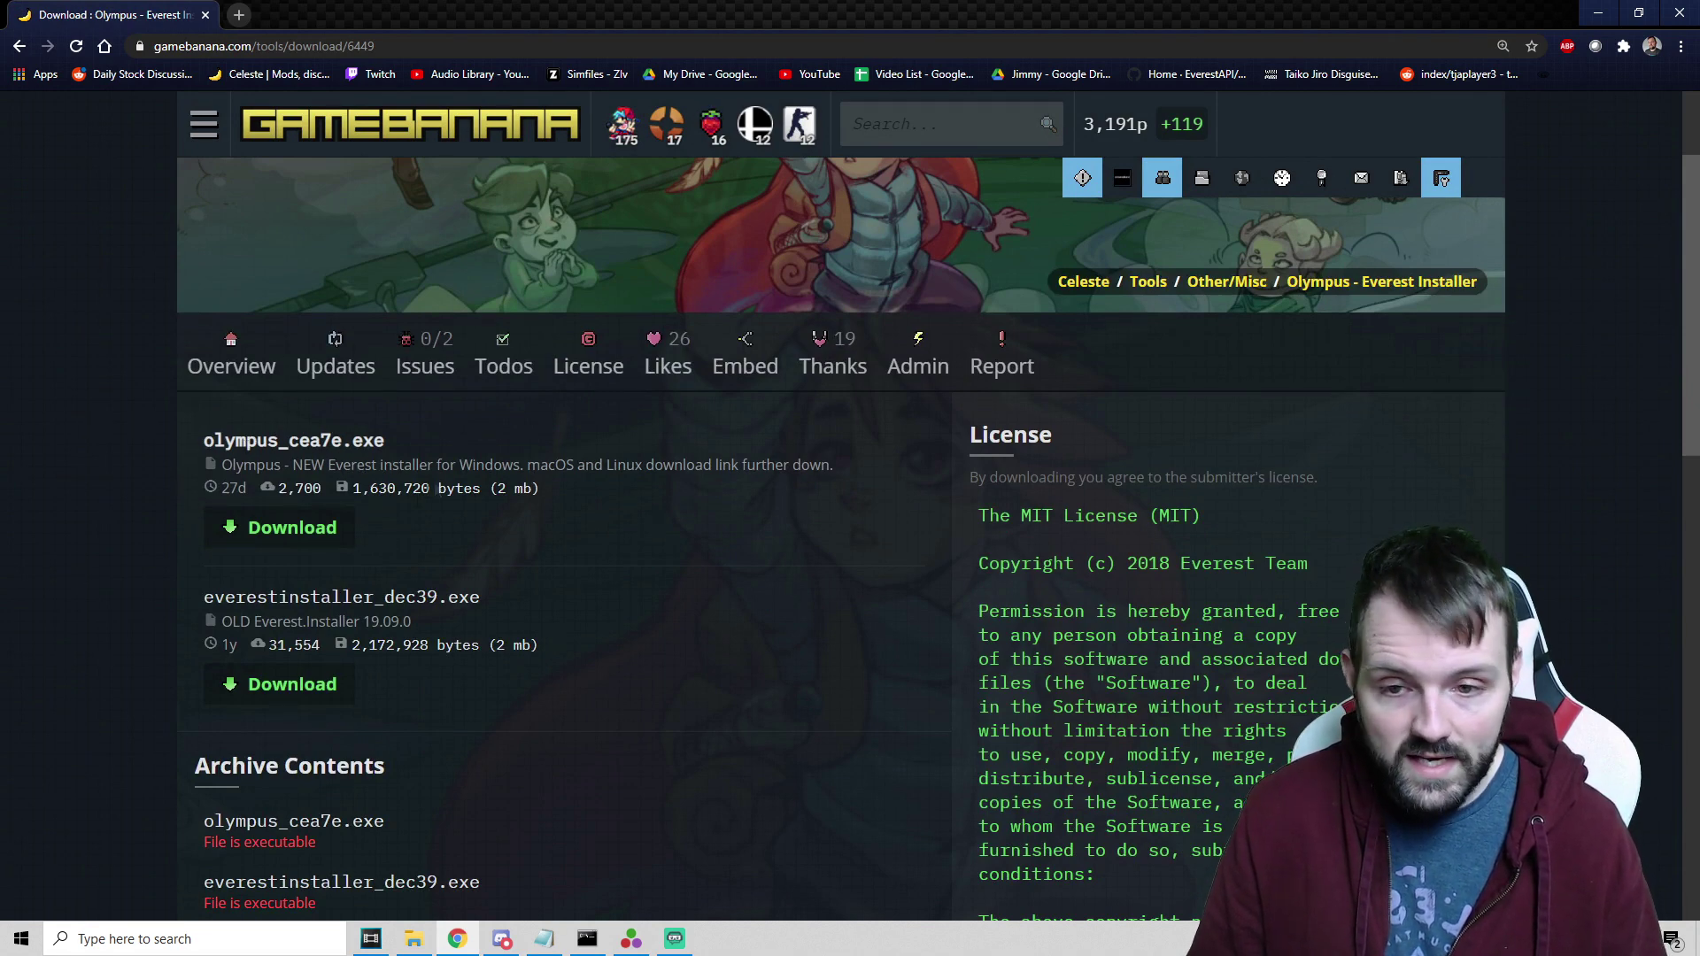
pyautogui.click(310, 542)
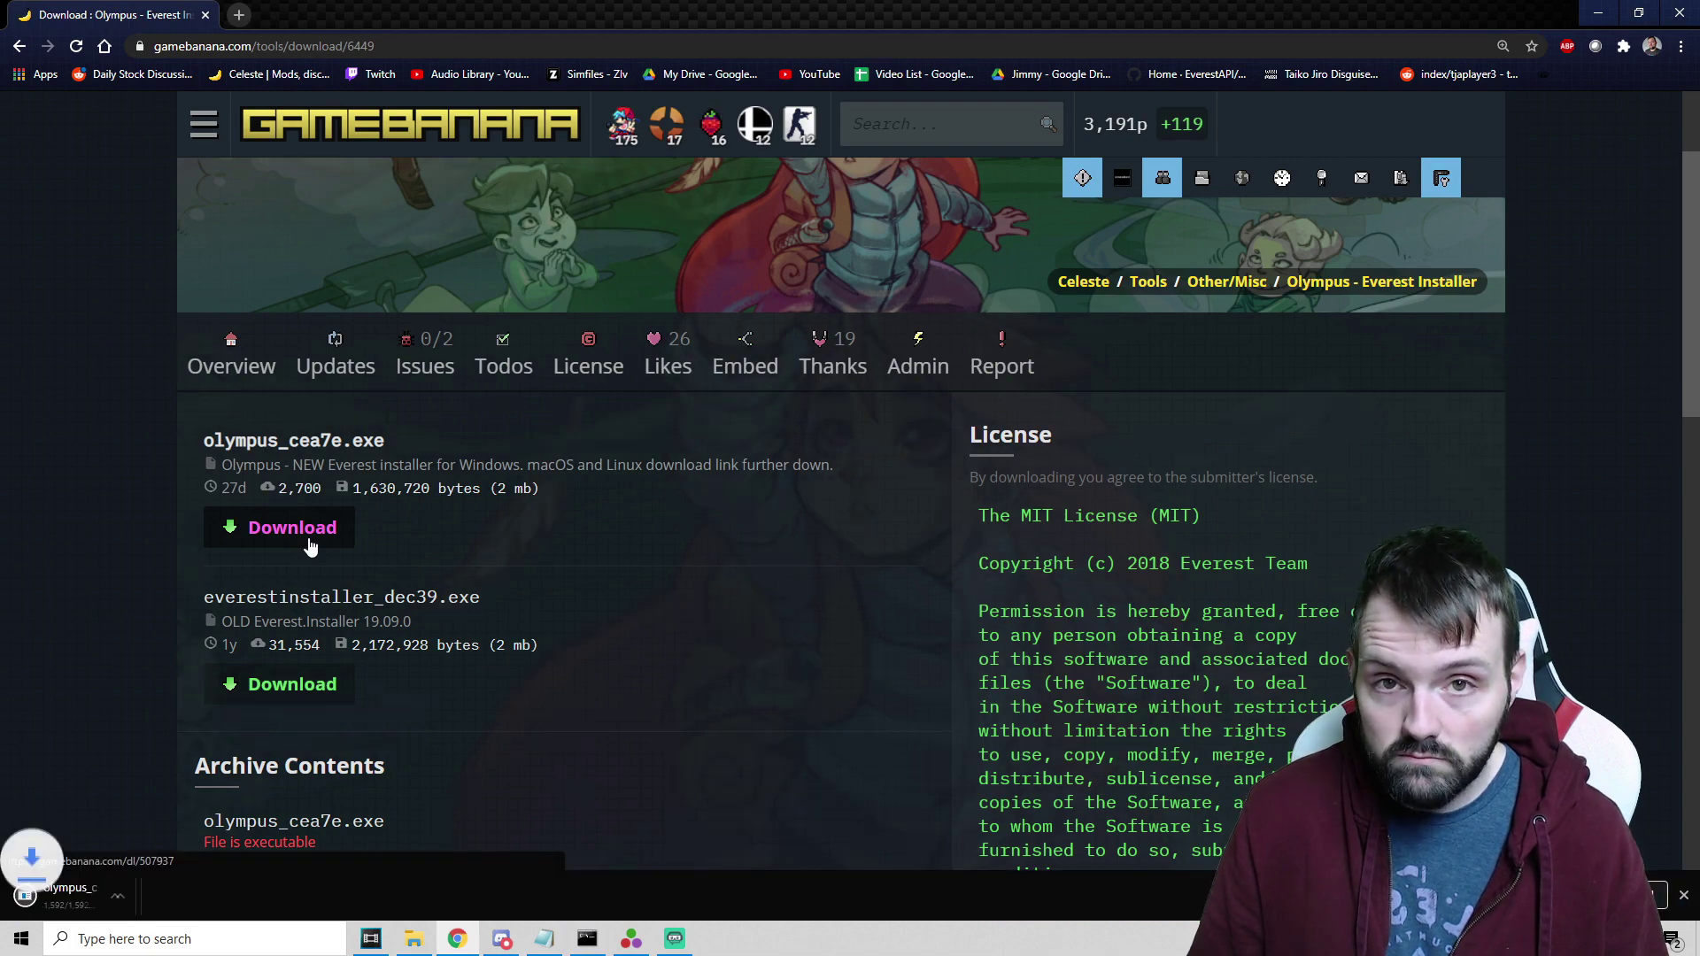
pyautogui.click(85, 899)
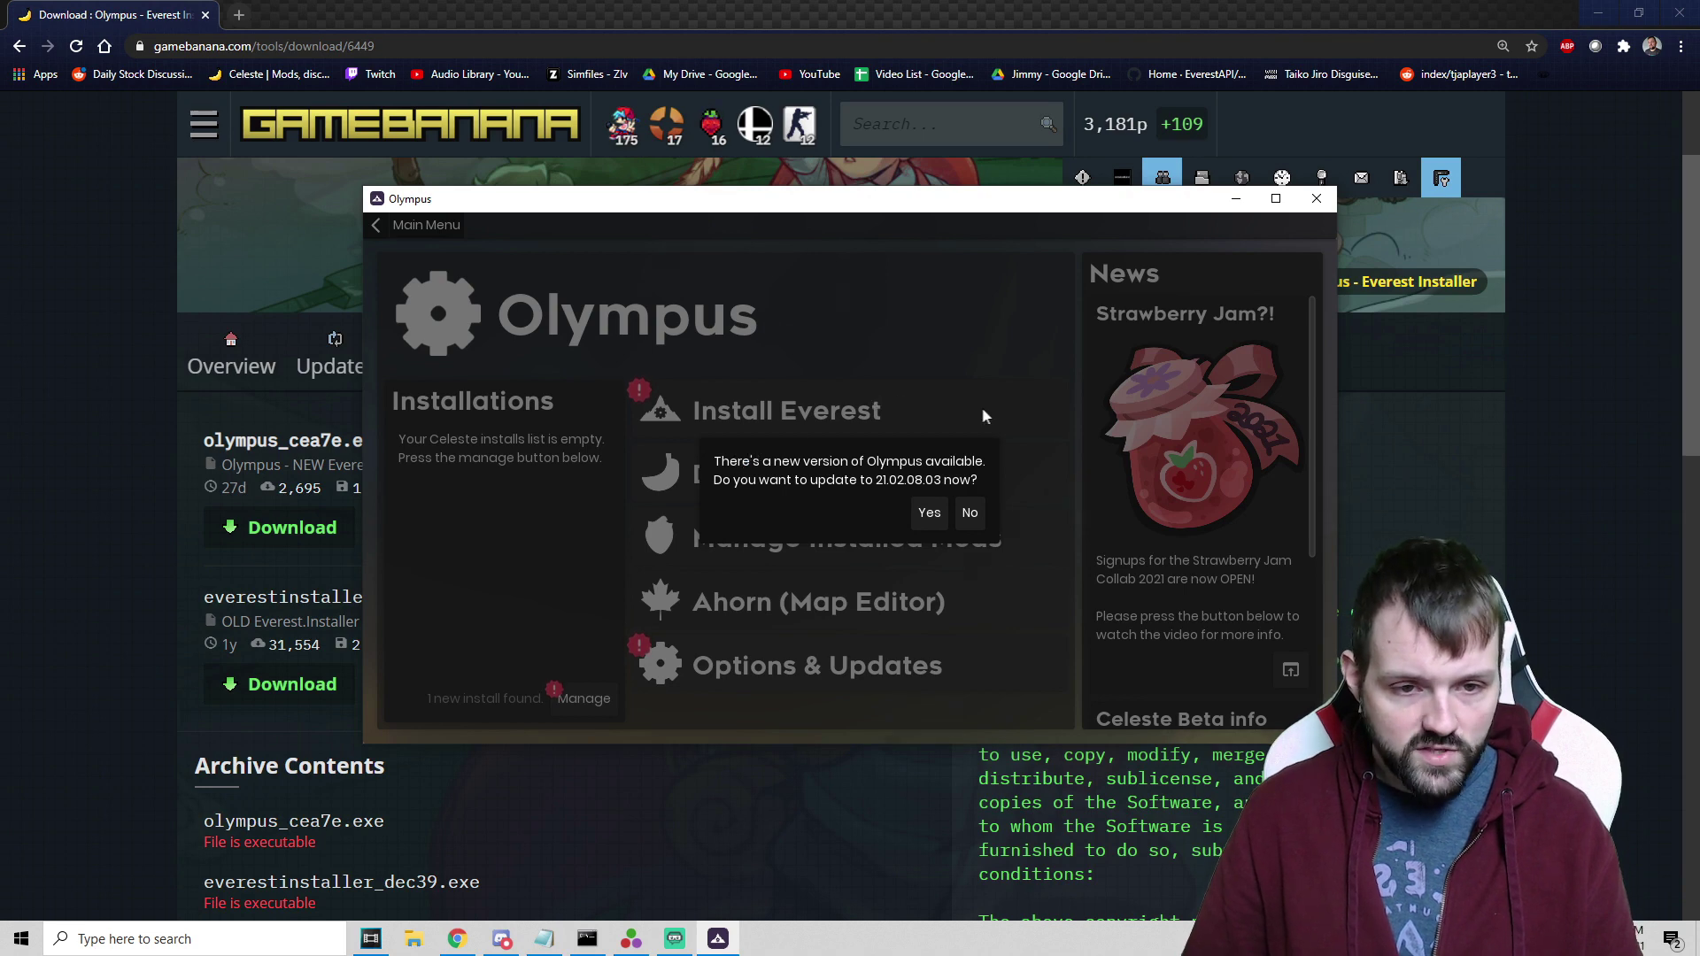
# Accept the prompt to update Olympus to version 21.02.08.03
pyautogui.click(926, 513)
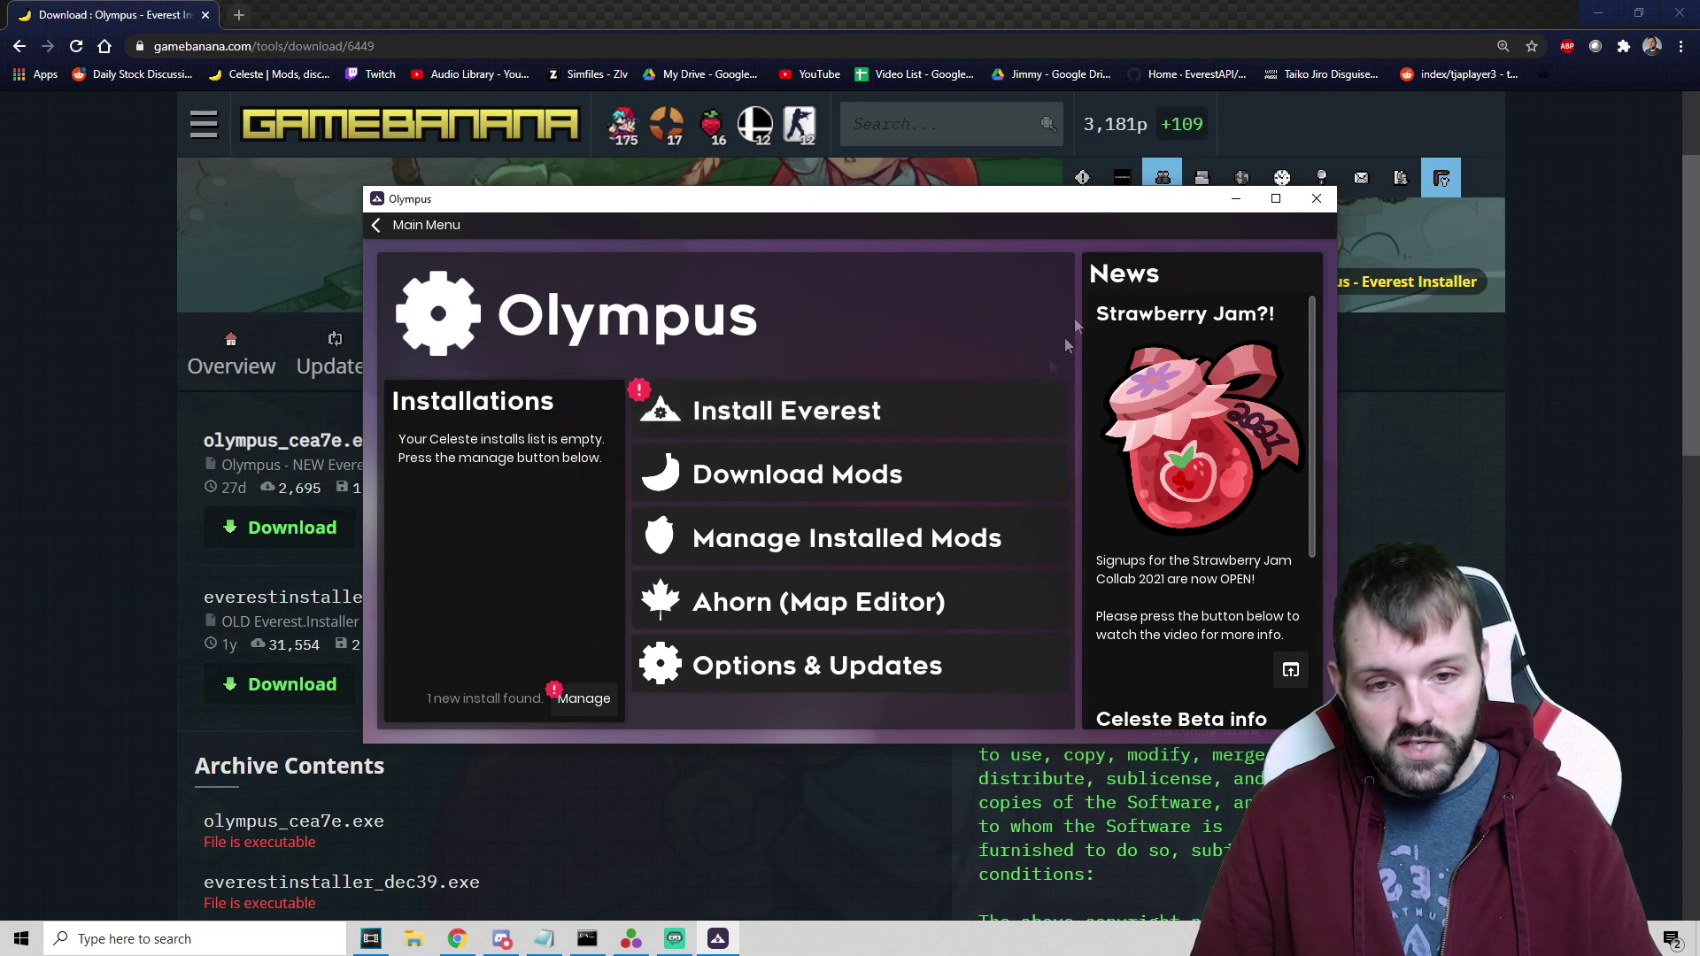
# Add the Steam Celeste install (1.3.1.2-xna) through Manage, then return to the Everest Installer
pyautogui.click(901, 412)
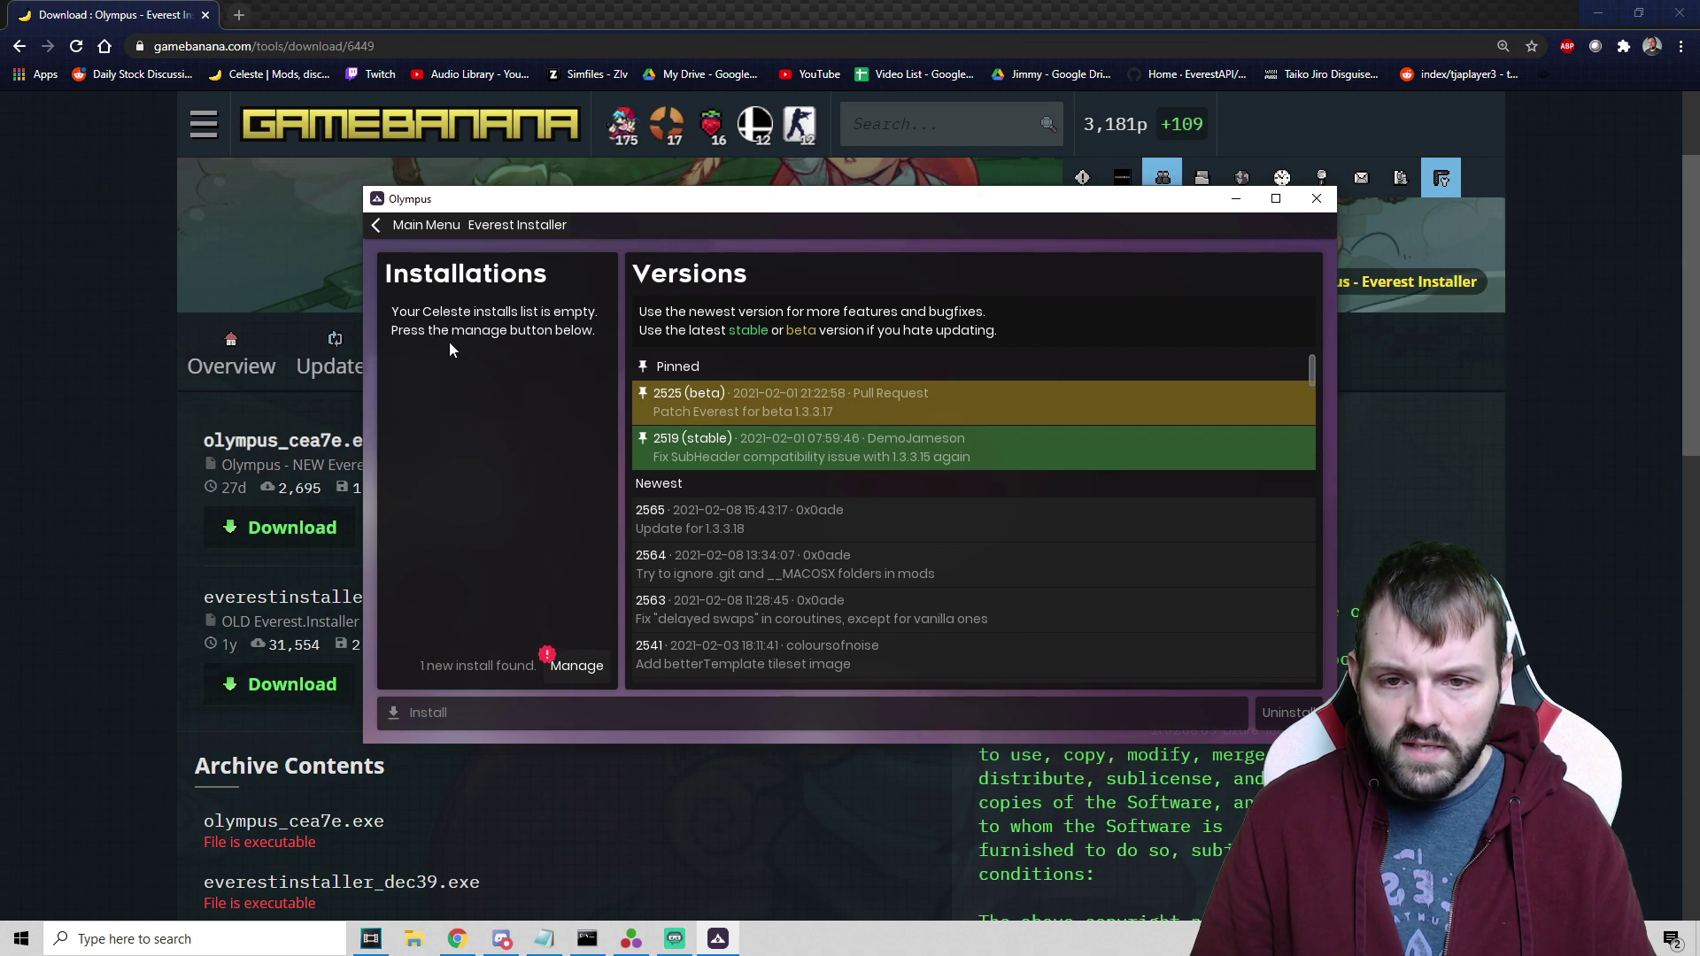
pyautogui.click(576, 666)
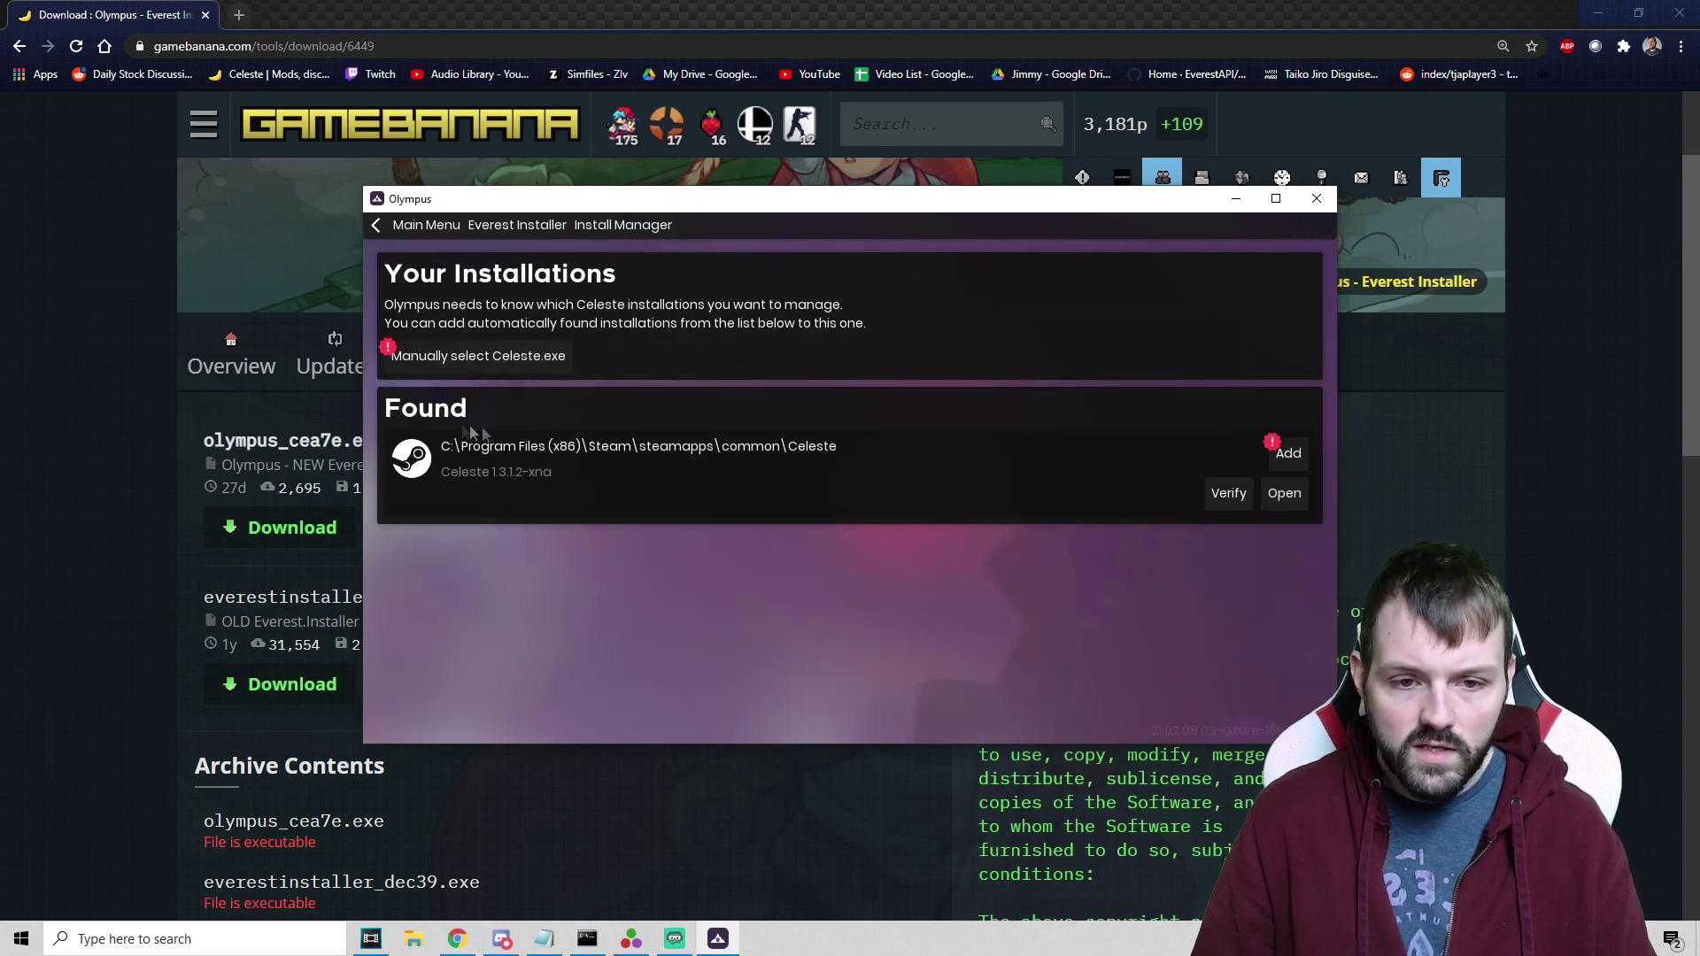
pyautogui.click(1285, 452)
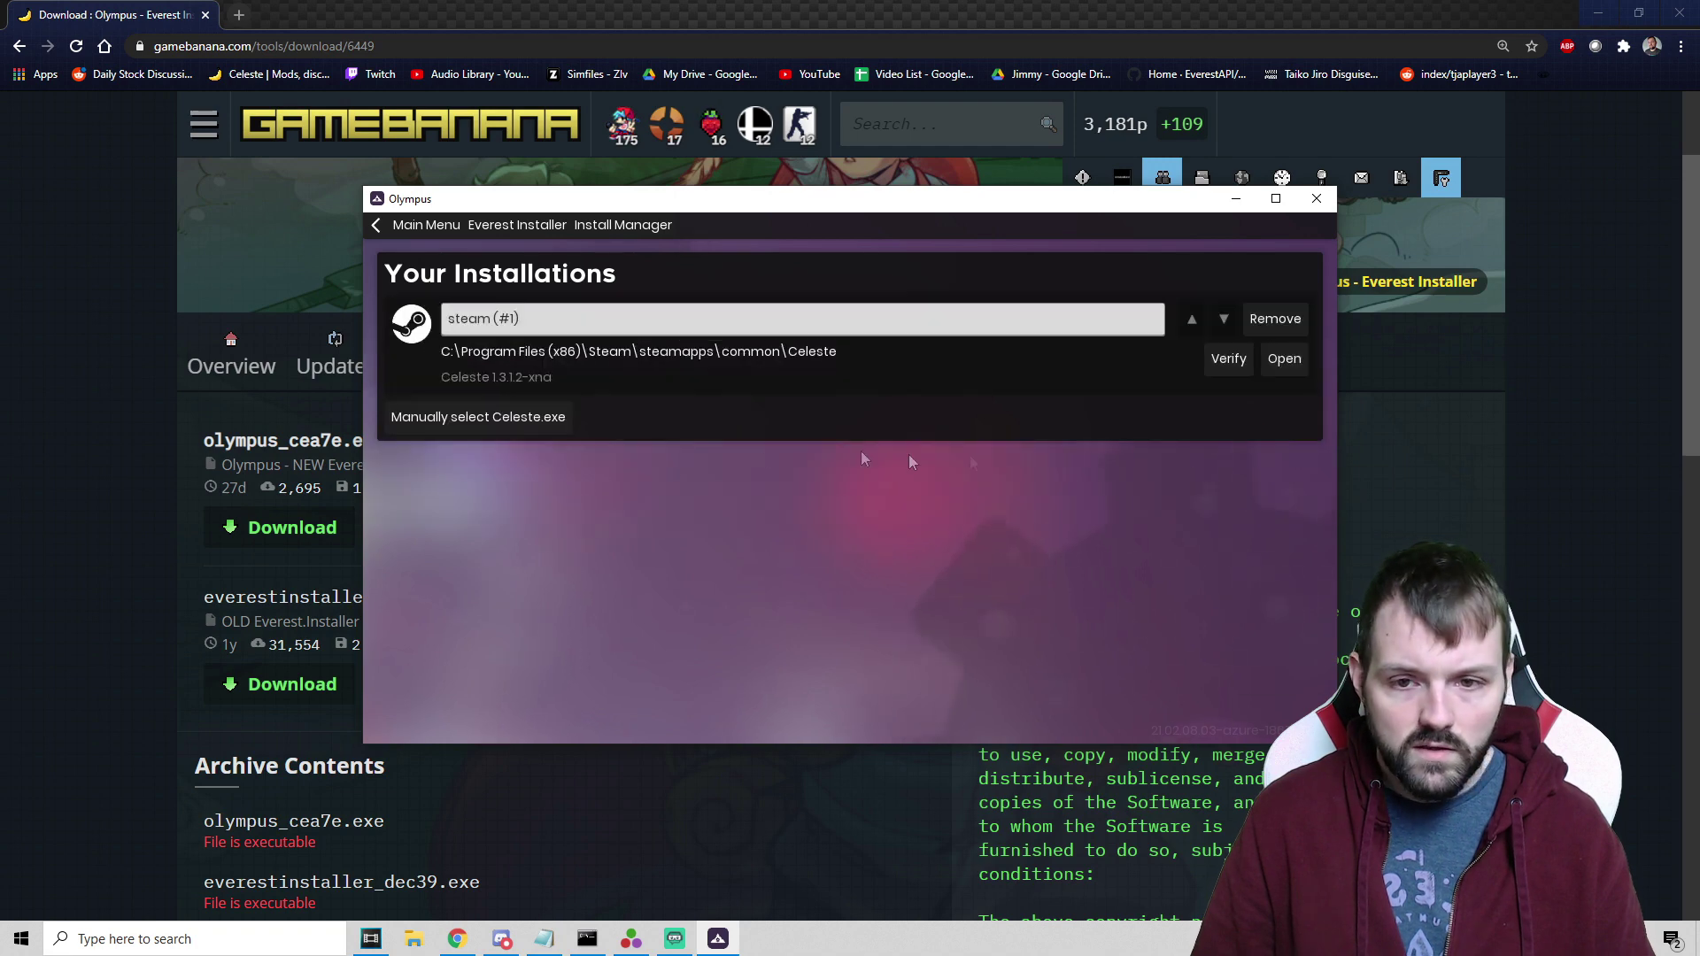
pyautogui.click(500, 225)
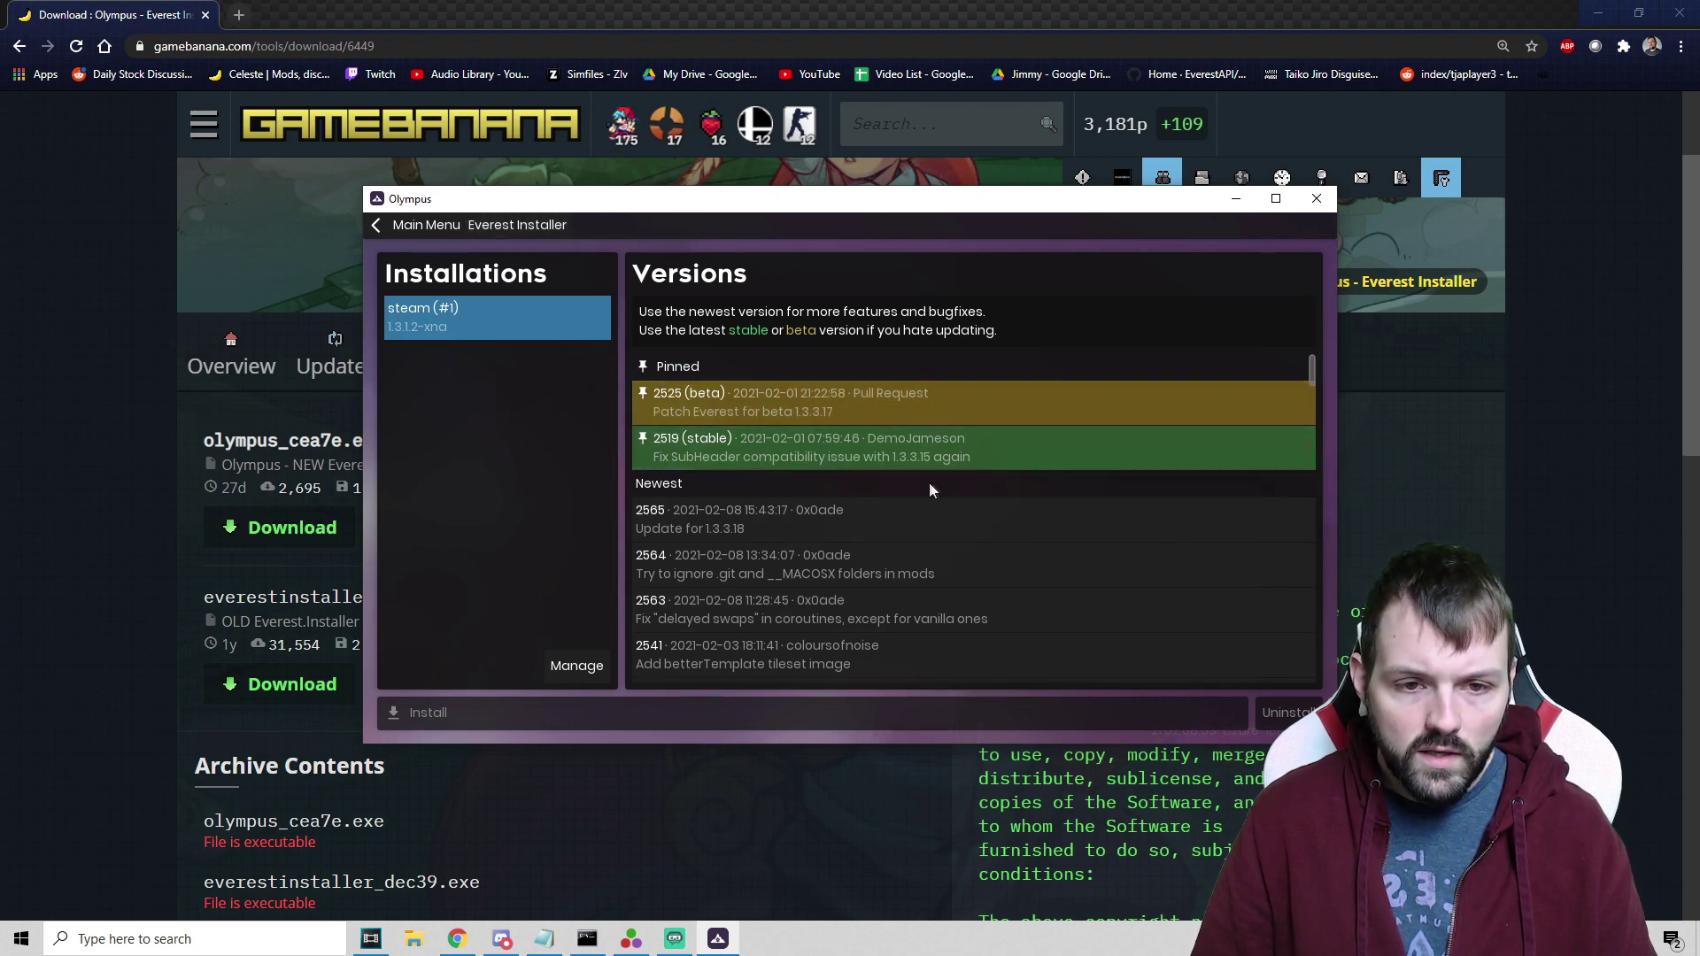
# Compare builds 2565, 2519 and 2525, then install Everest 2519 (stable)
pyautogui.click(739, 514)
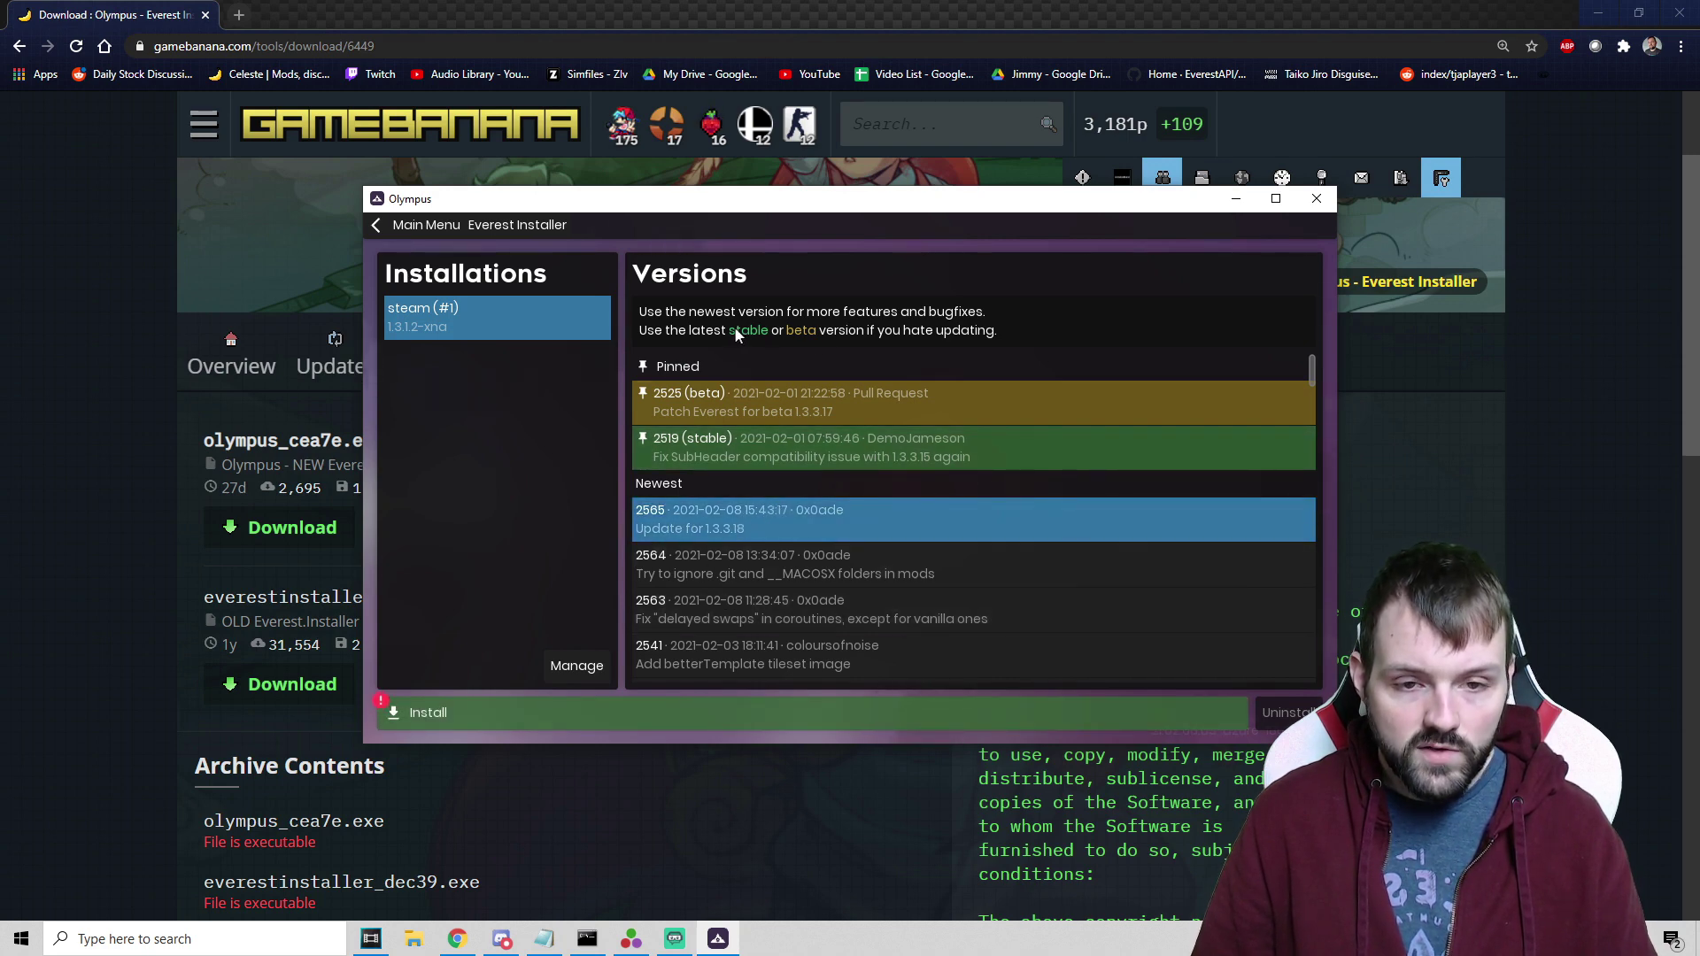
pyautogui.click(733, 453)
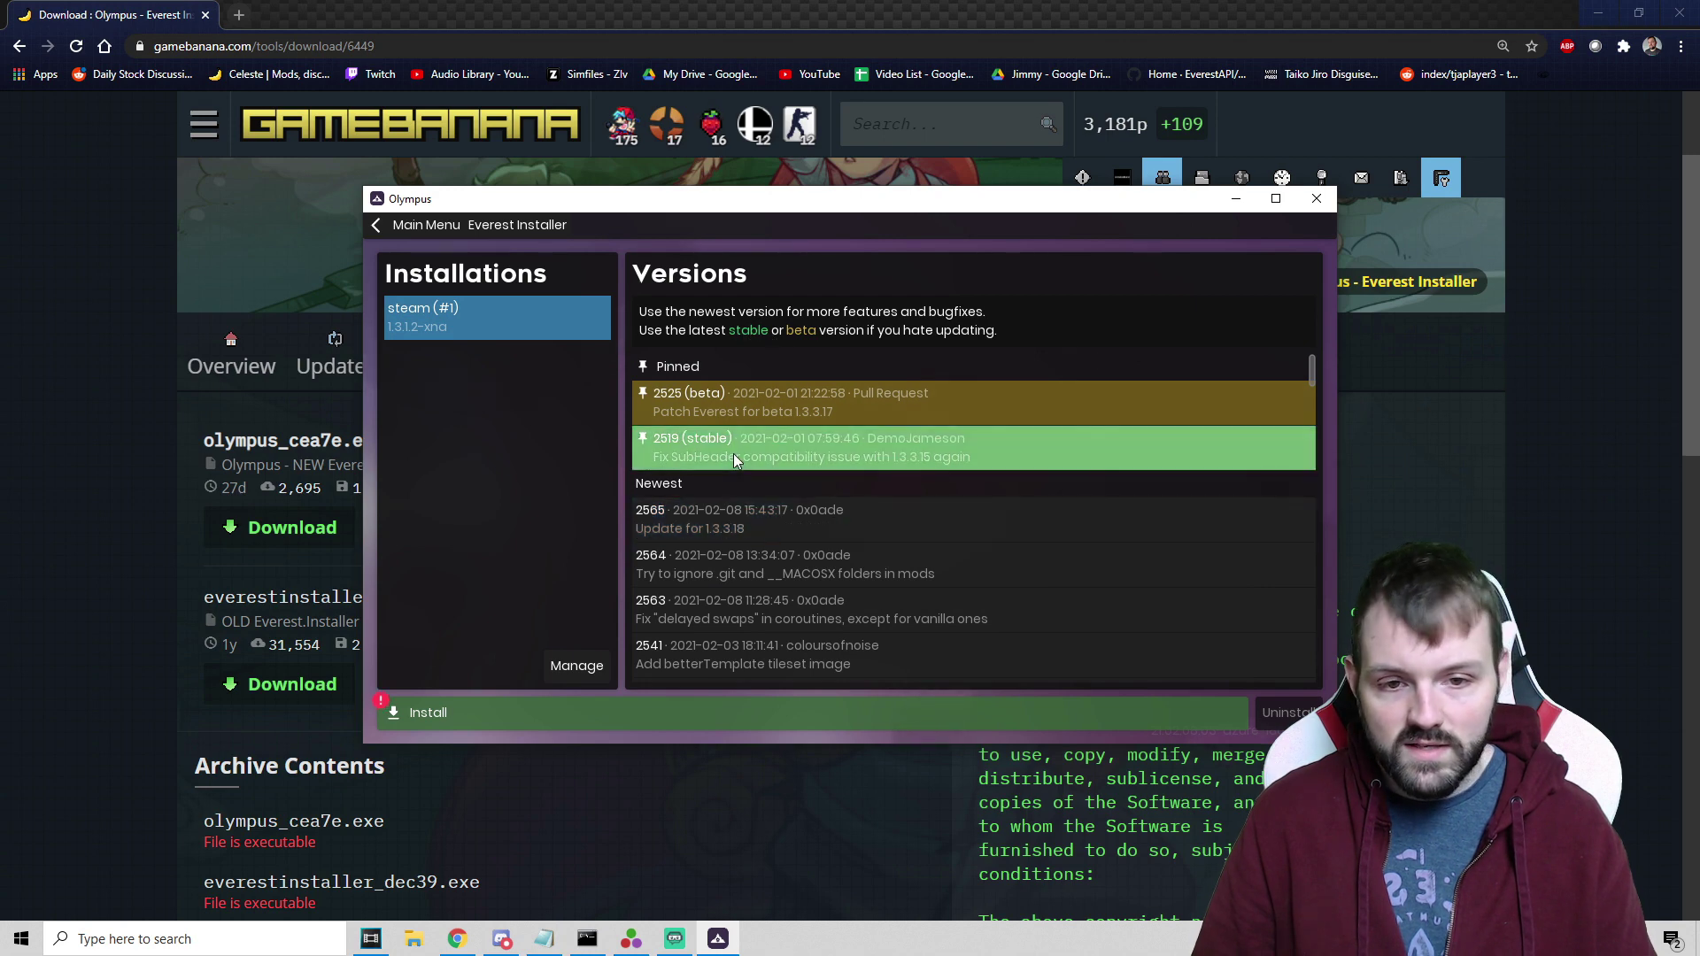
pyautogui.click(768, 401)
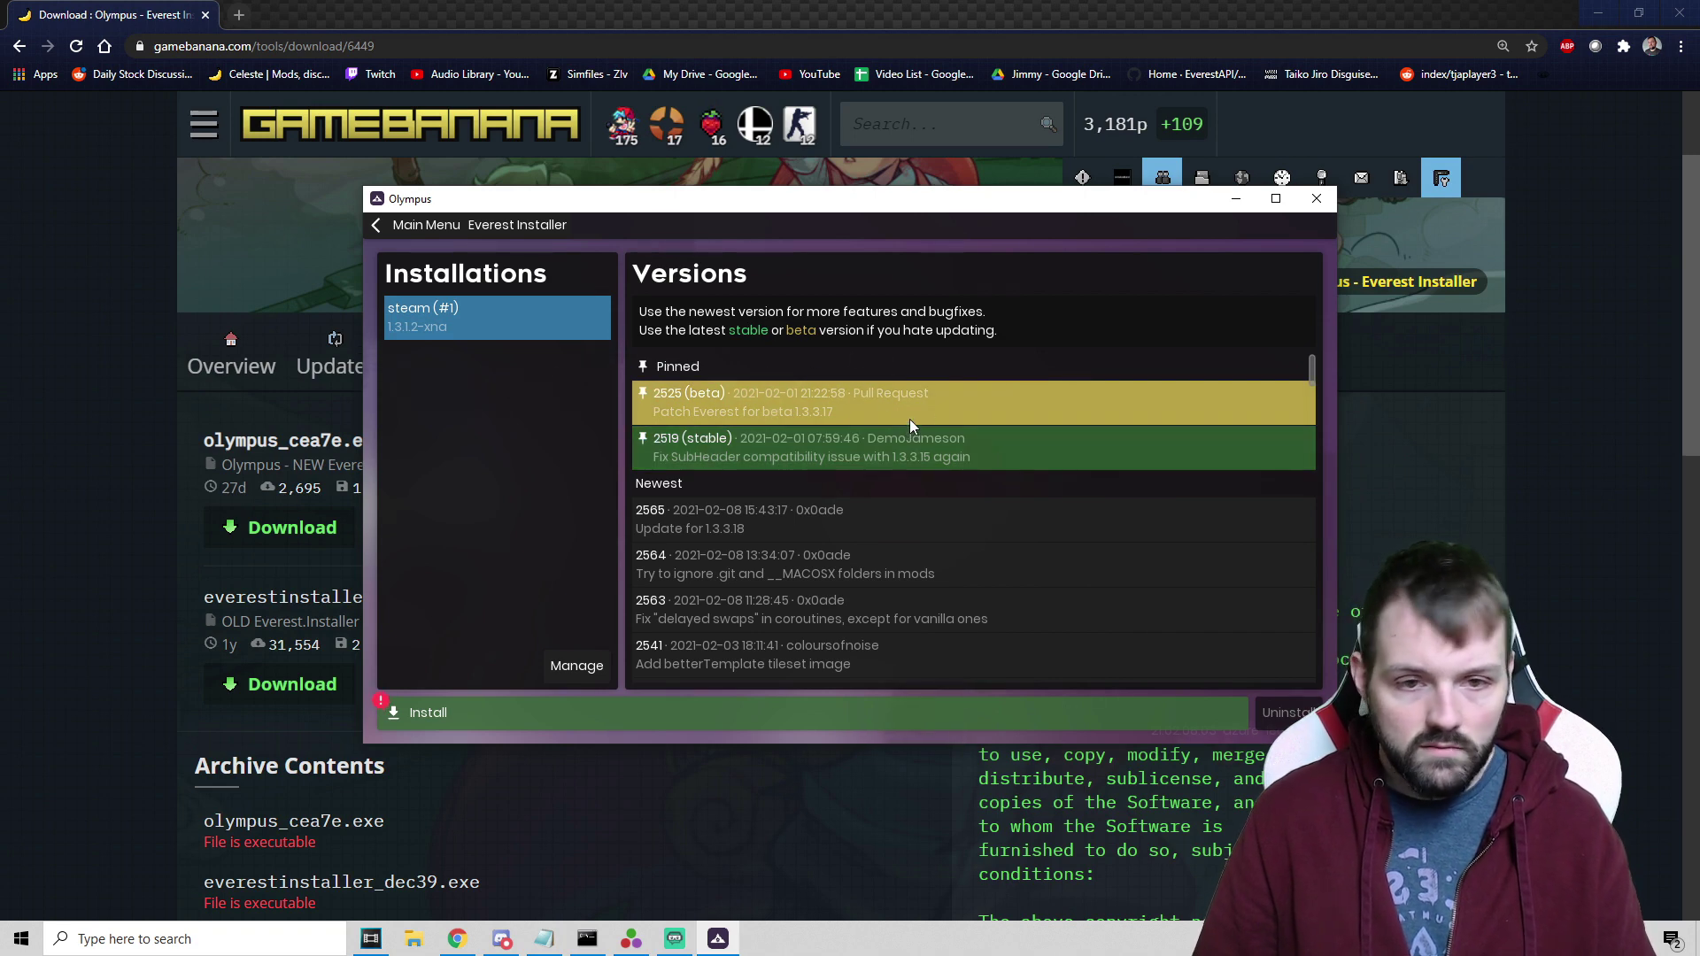
pyautogui.click(854, 454)
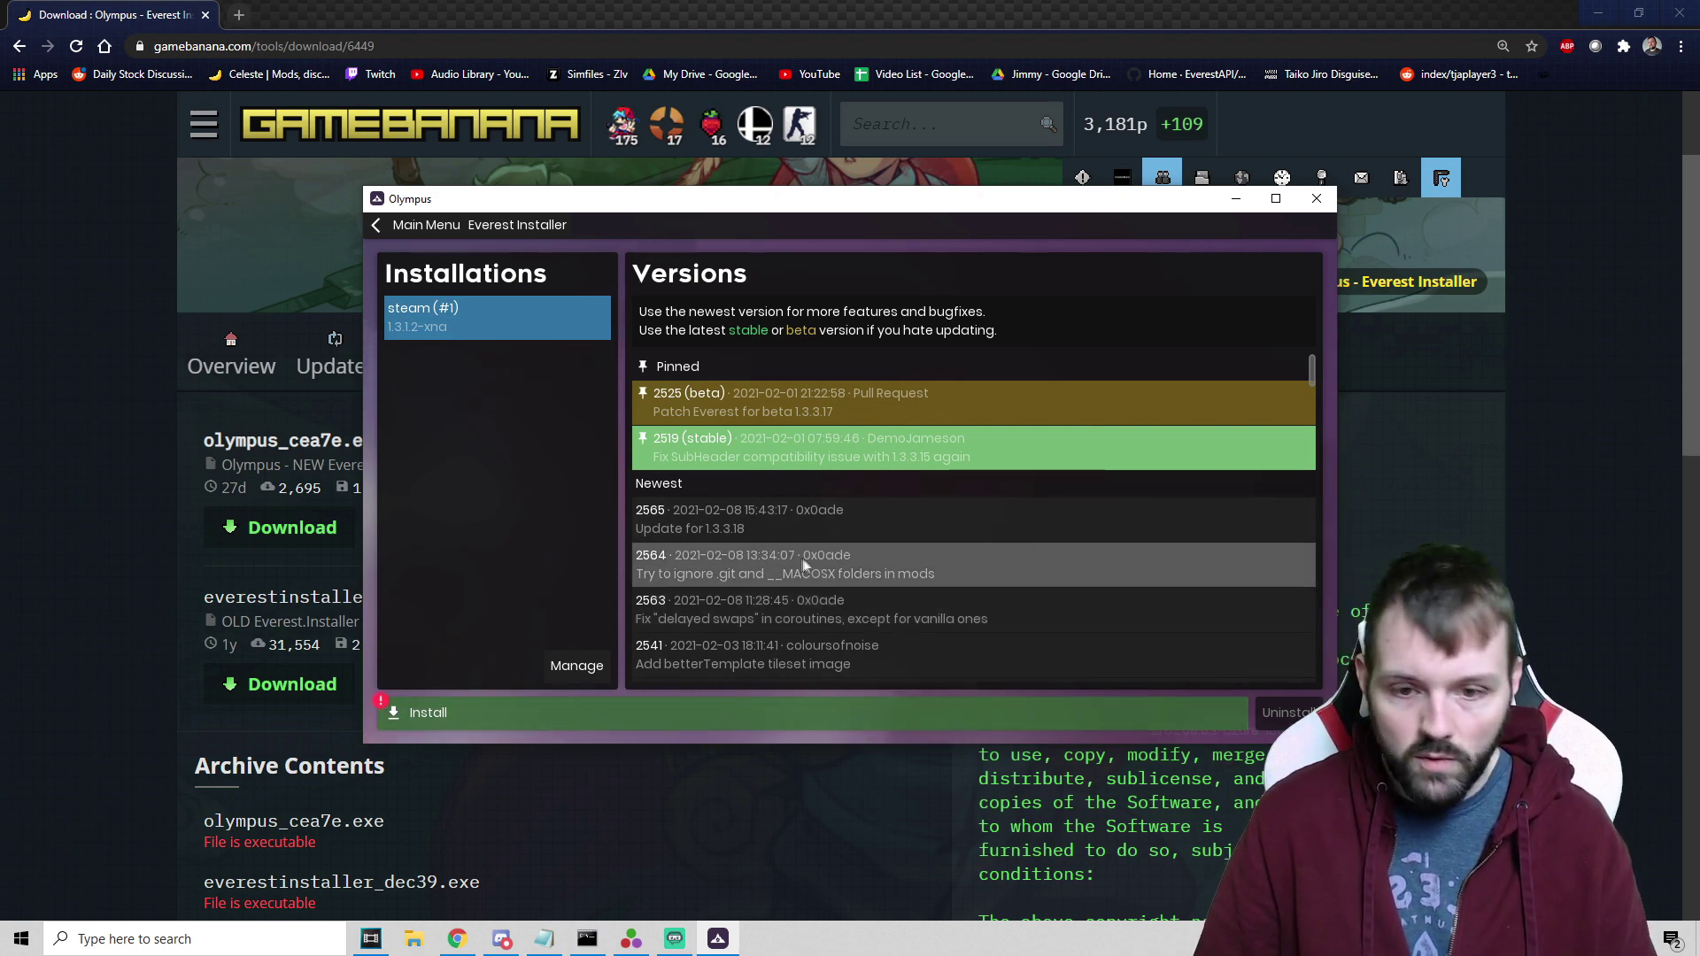
pyautogui.click(484, 724)
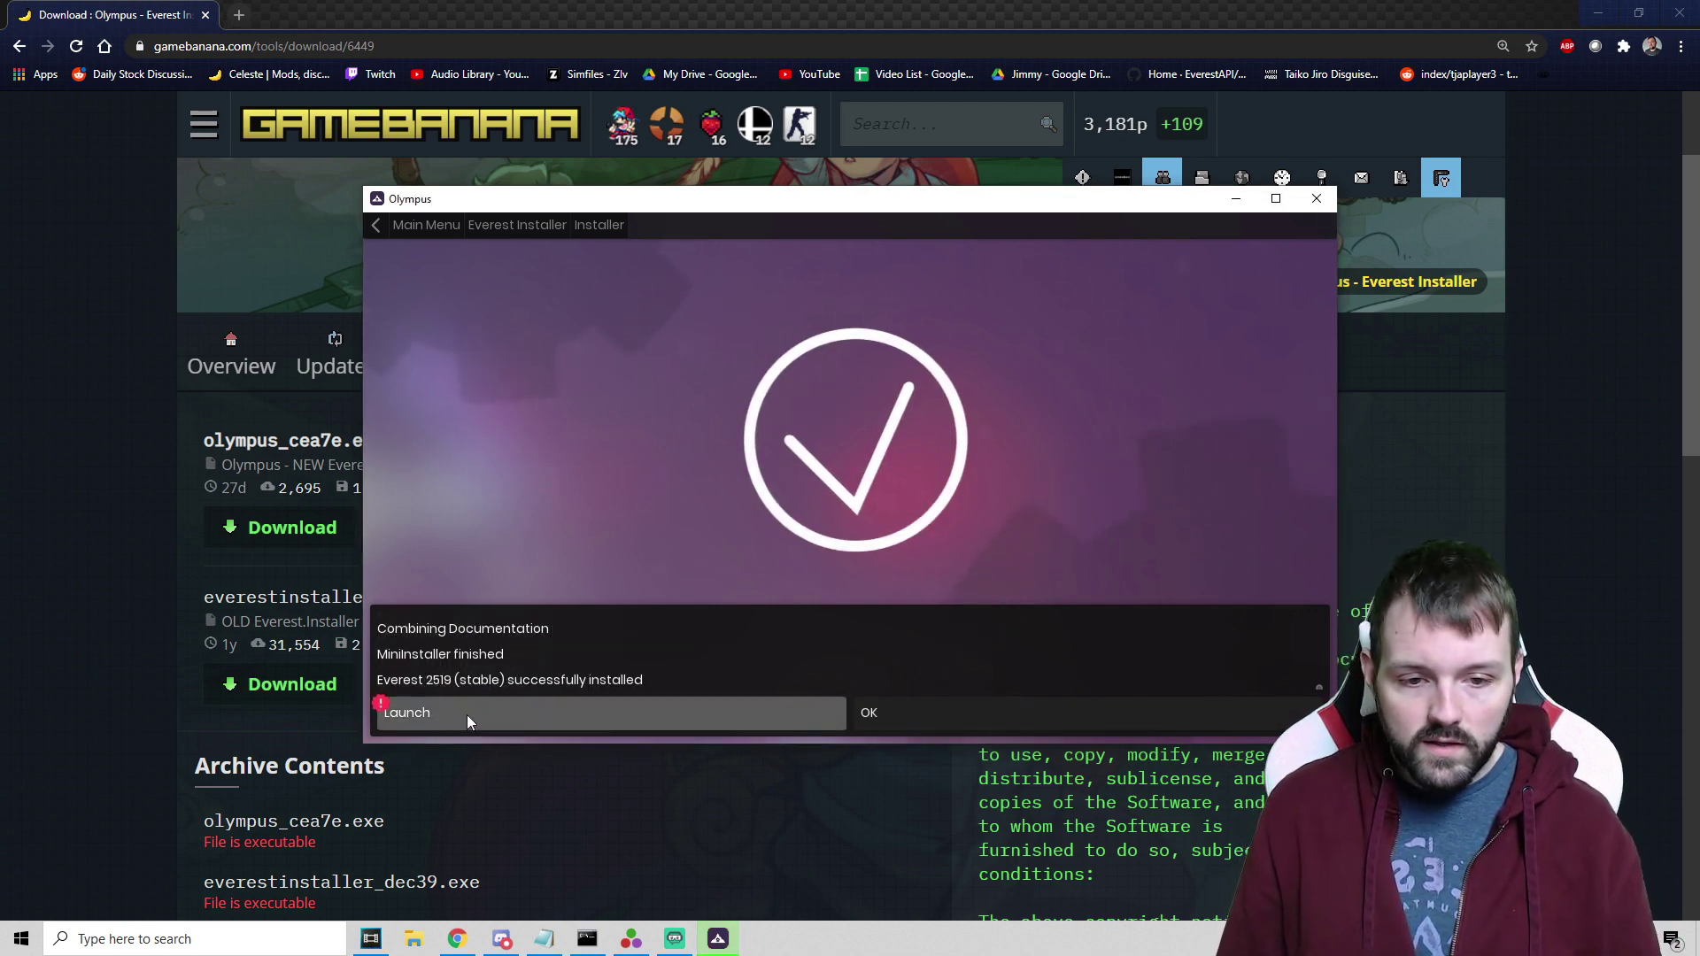
# Launch Celeste with Everest and dismiss the 'Everest is now starting' notice
pyautogui.click(466, 715)
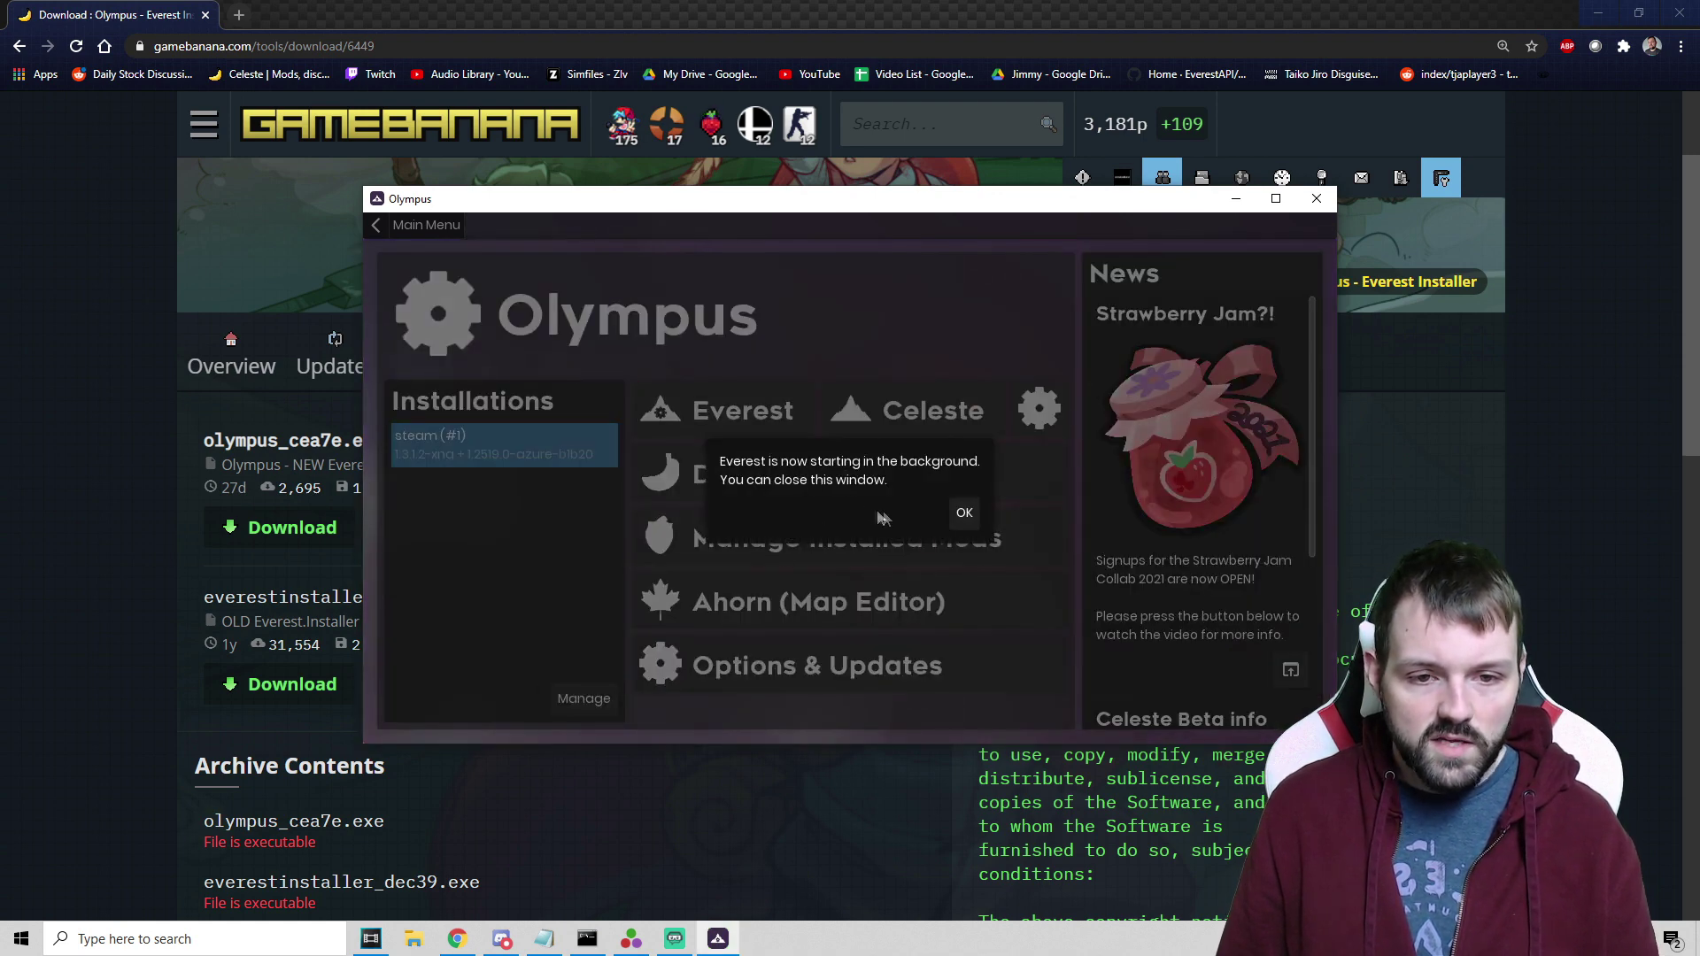
pyautogui.click(963, 515)
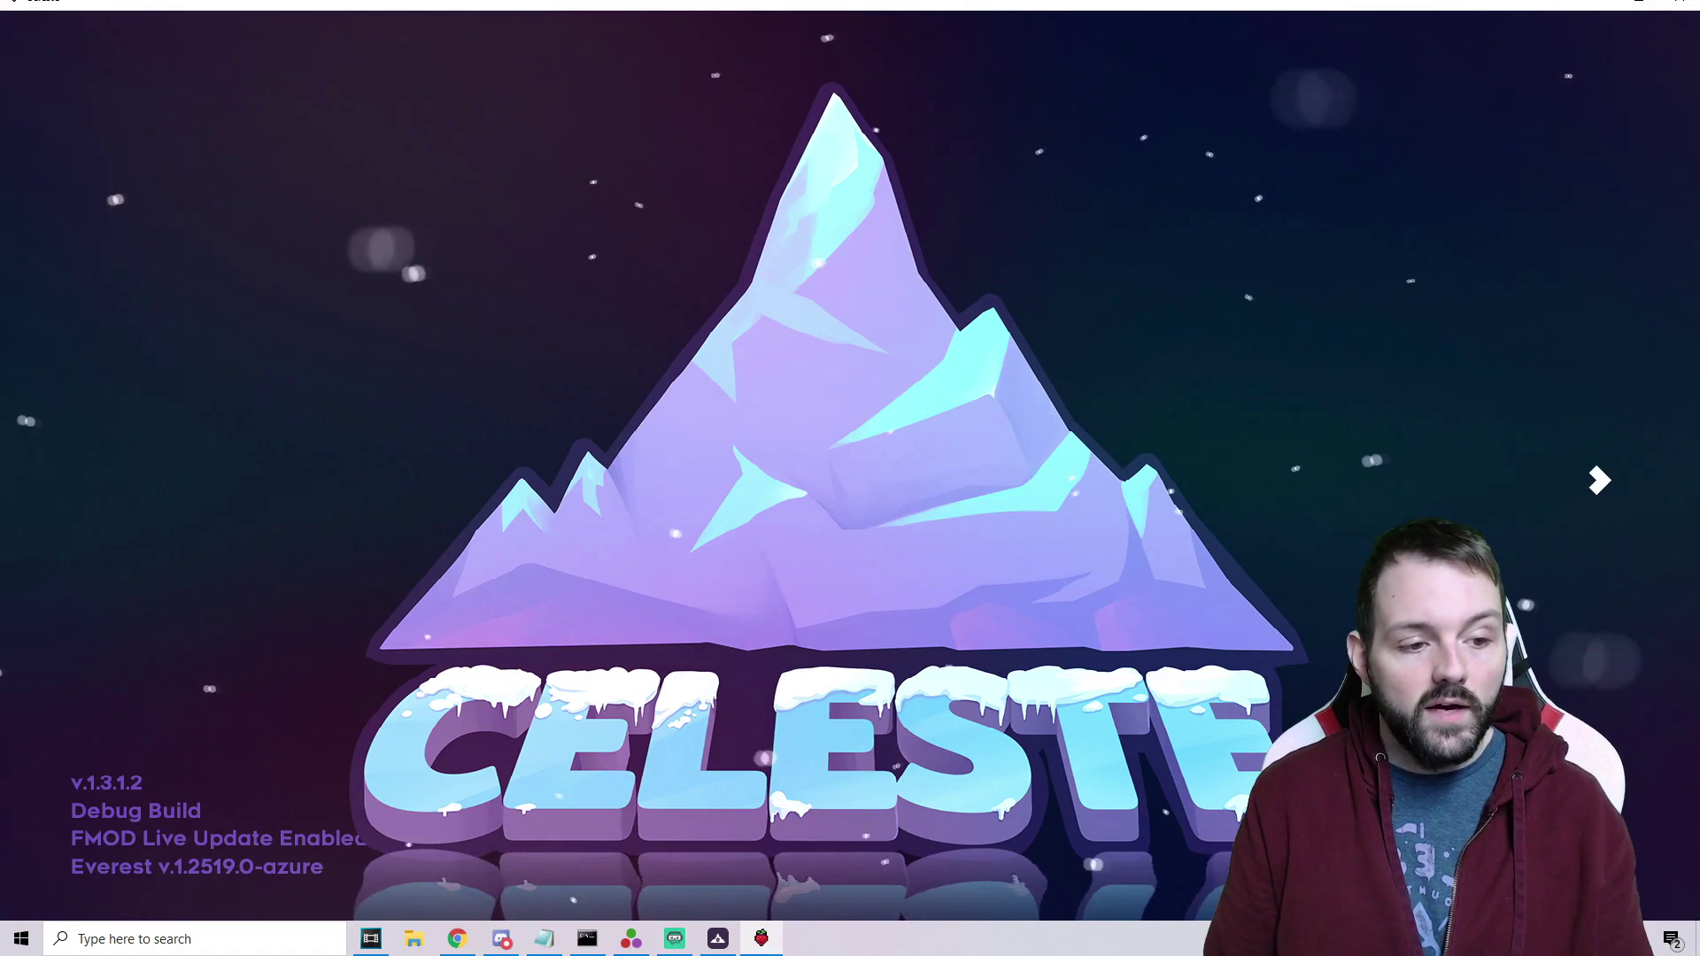
# Get past the title screen to the main menu and move down toward Mod Options
pyautogui.press('c')
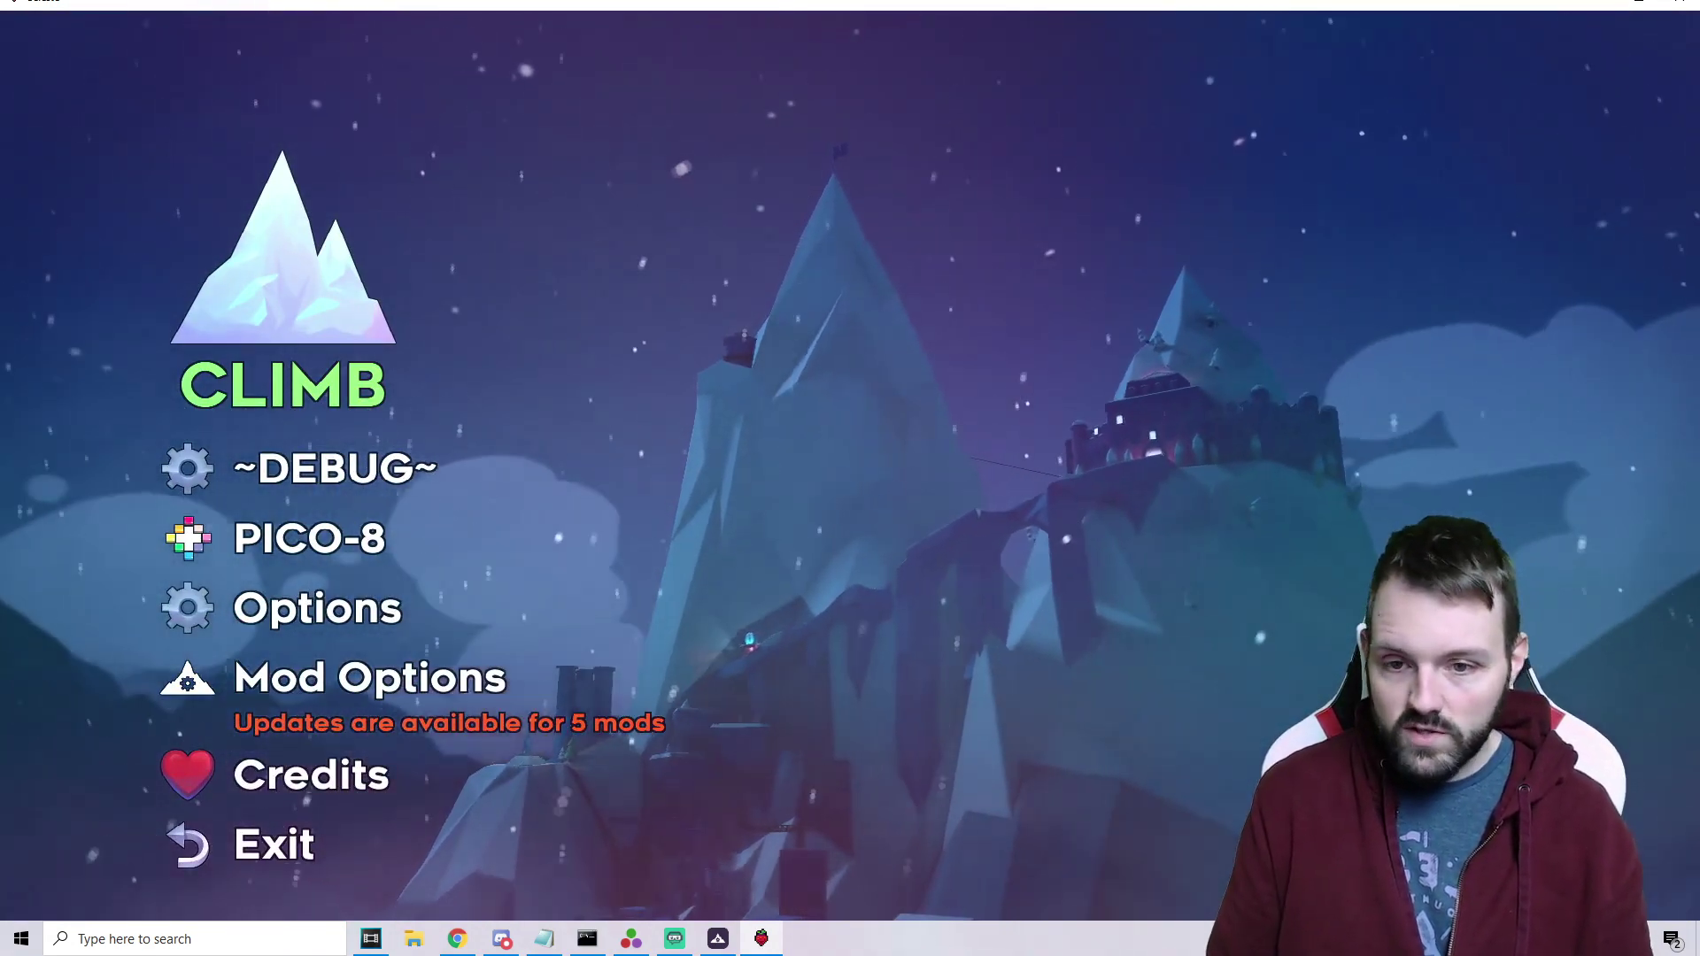
pyautogui.press('Down')
pyautogui.press('Down')
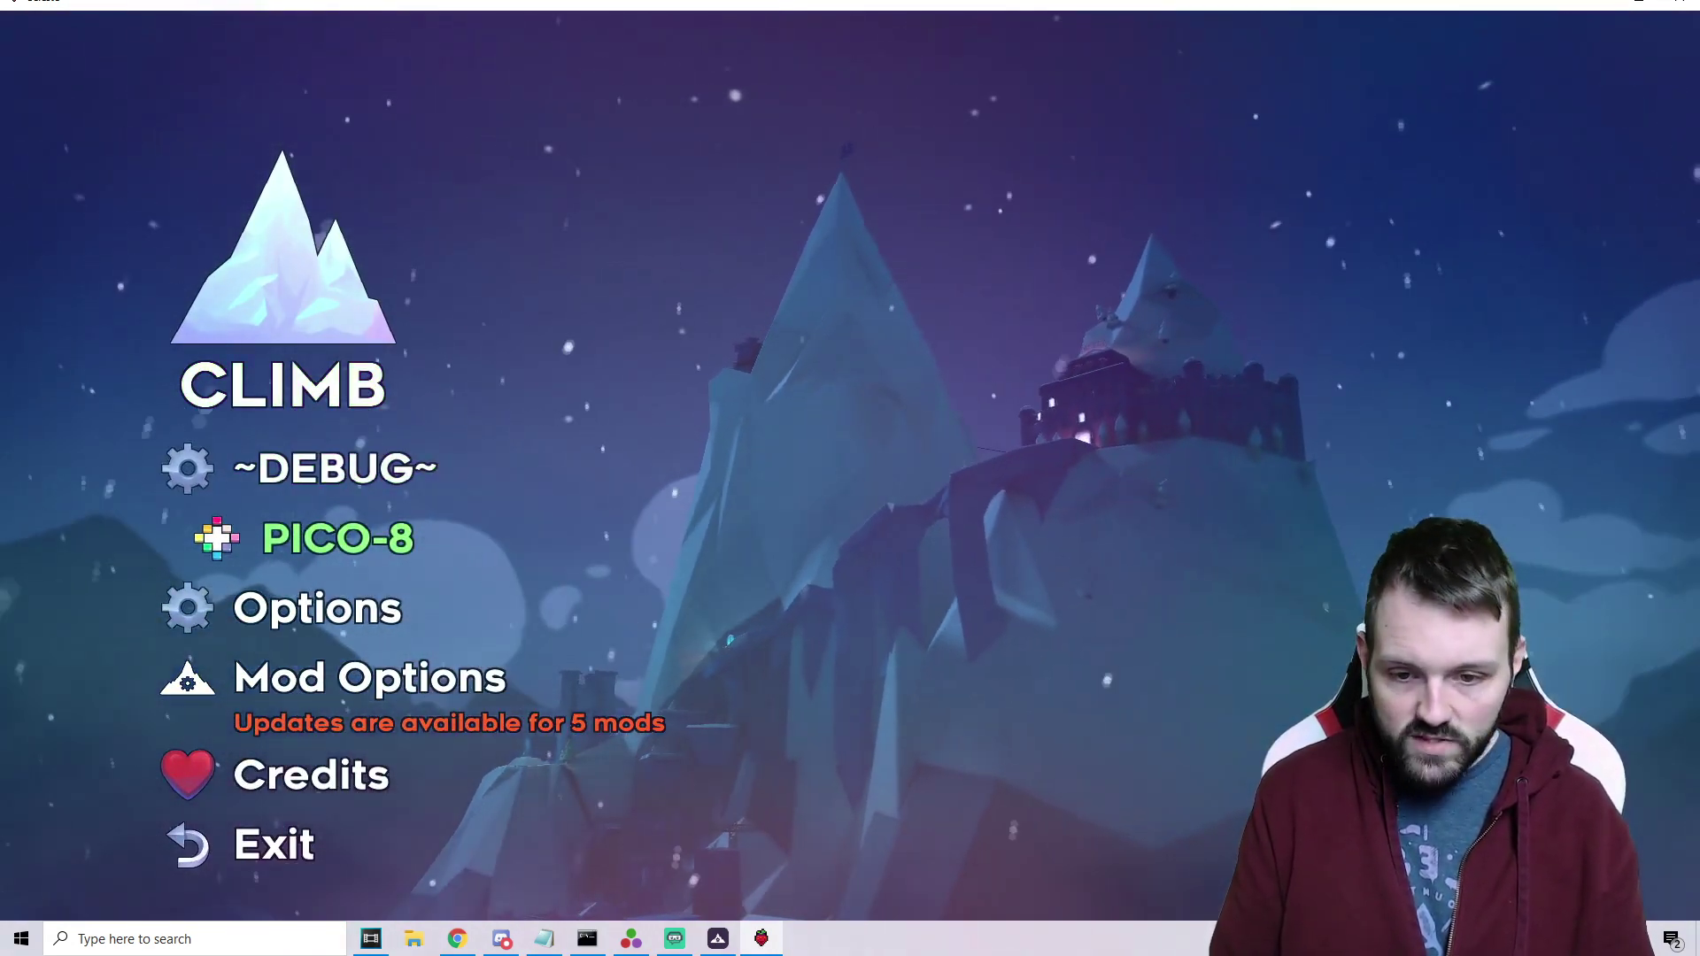
pyautogui.press('Down')
pyautogui.press('Down')
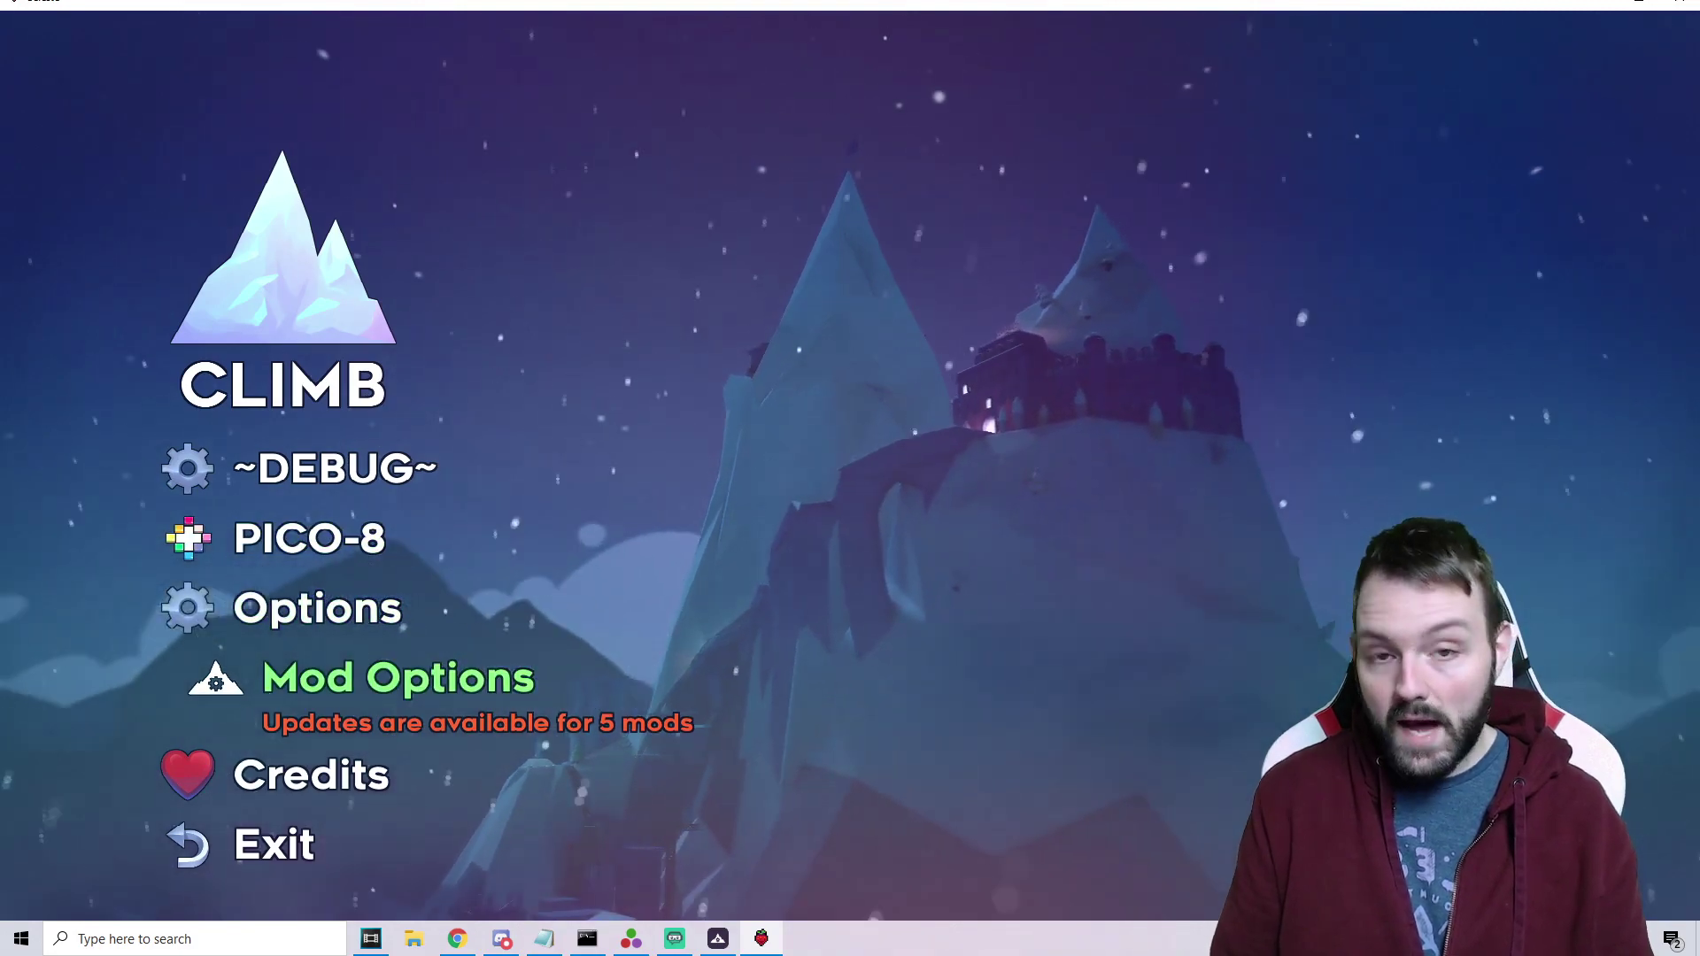
# Enter Mod Options and browse the Contort Helper, Viv's Helper and Communal Helper settings back up to Everest core
pyautogui.press('Return')
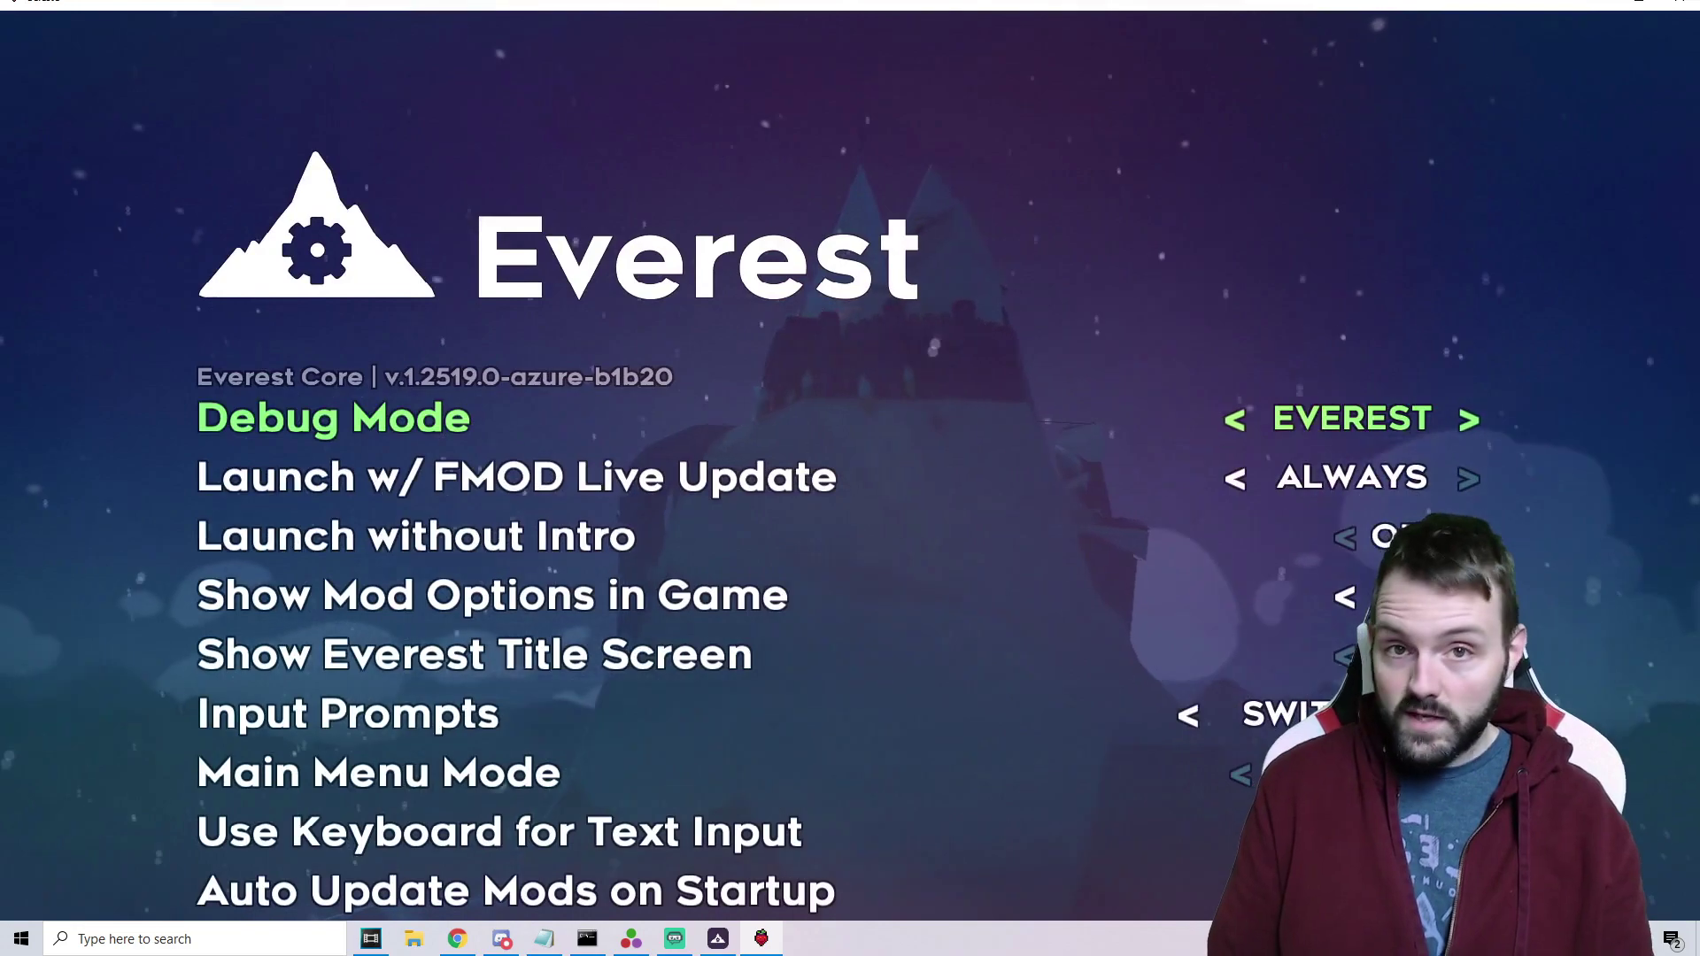
pyautogui.press('Up')
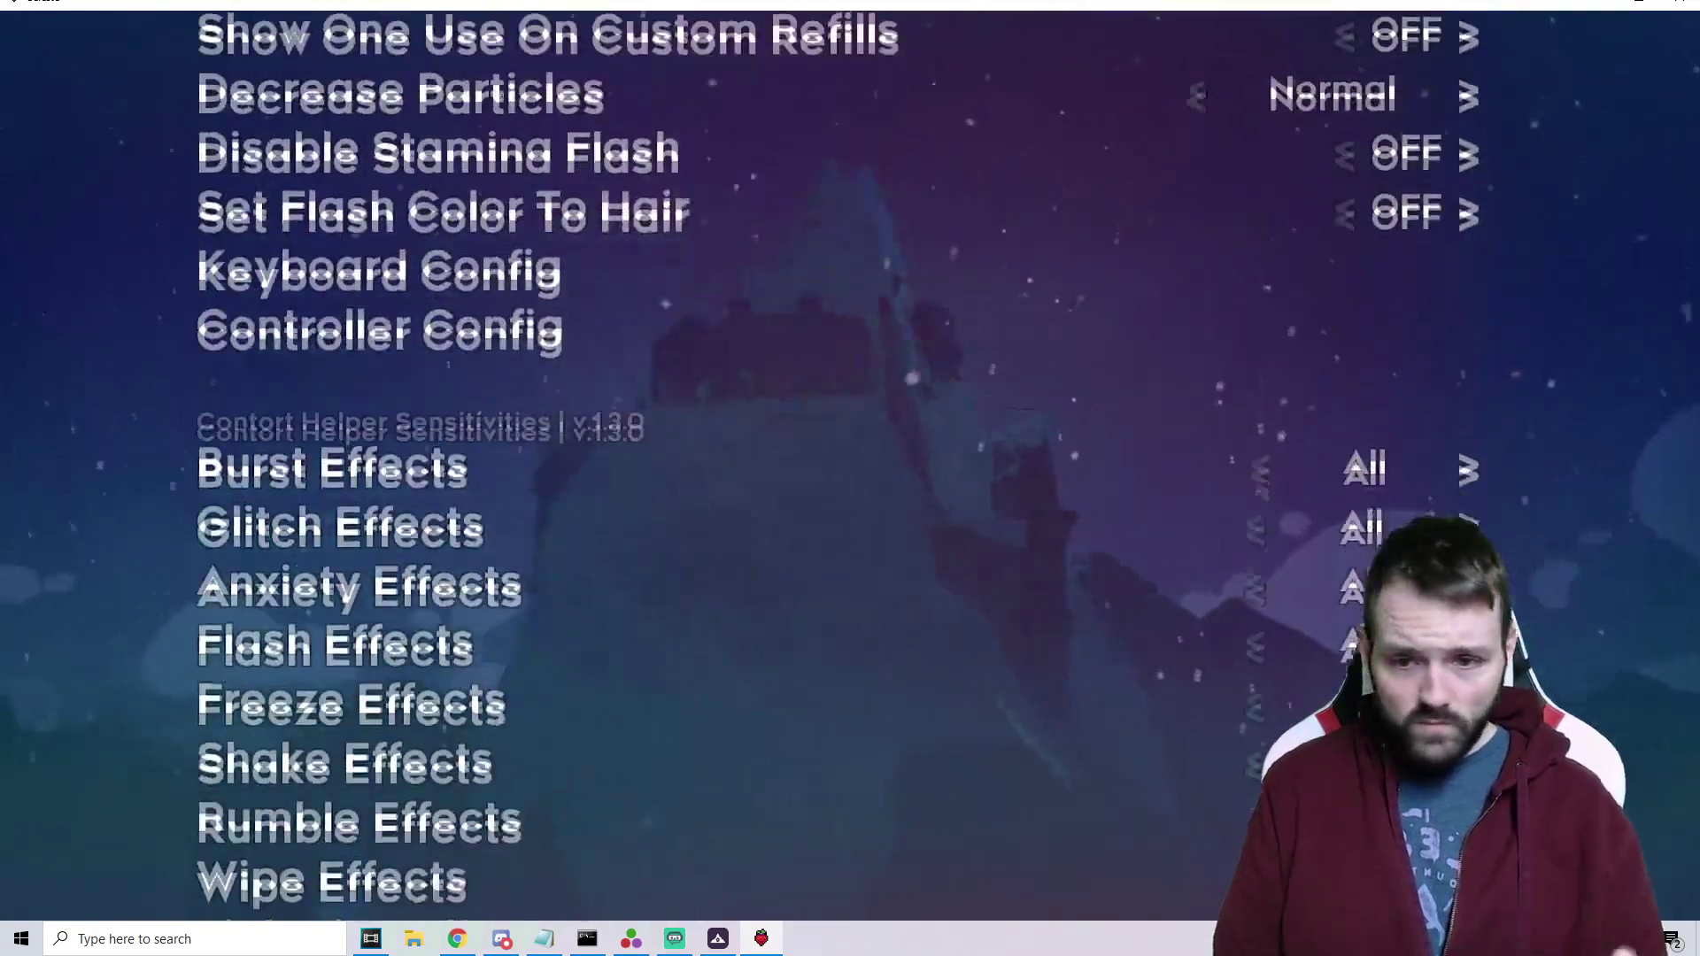
pyautogui.press('Up')
pyautogui.press('Up')
pyautogui.press('Up')
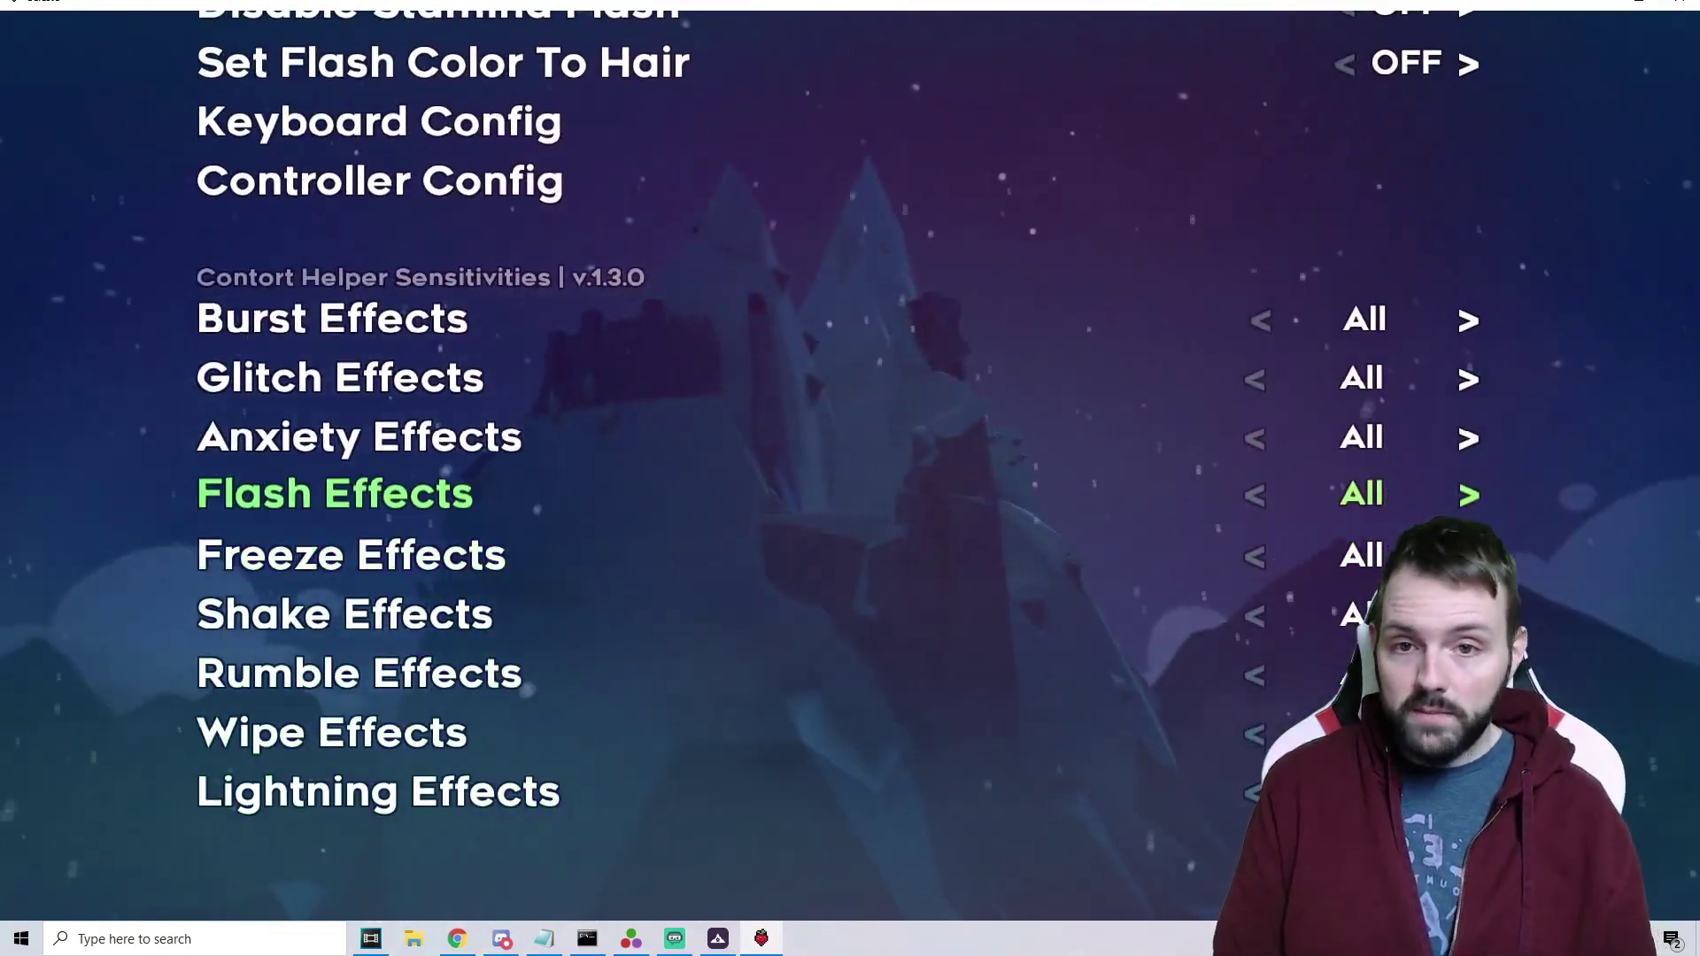
pyautogui.press('Up')
pyautogui.press('Up')
pyautogui.press('Up')
pyautogui.press('Up')
pyautogui.press('Up')
pyautogui.press('Up')
pyautogui.press('Up')
pyautogui.press('Up')
pyautogui.press('Up')
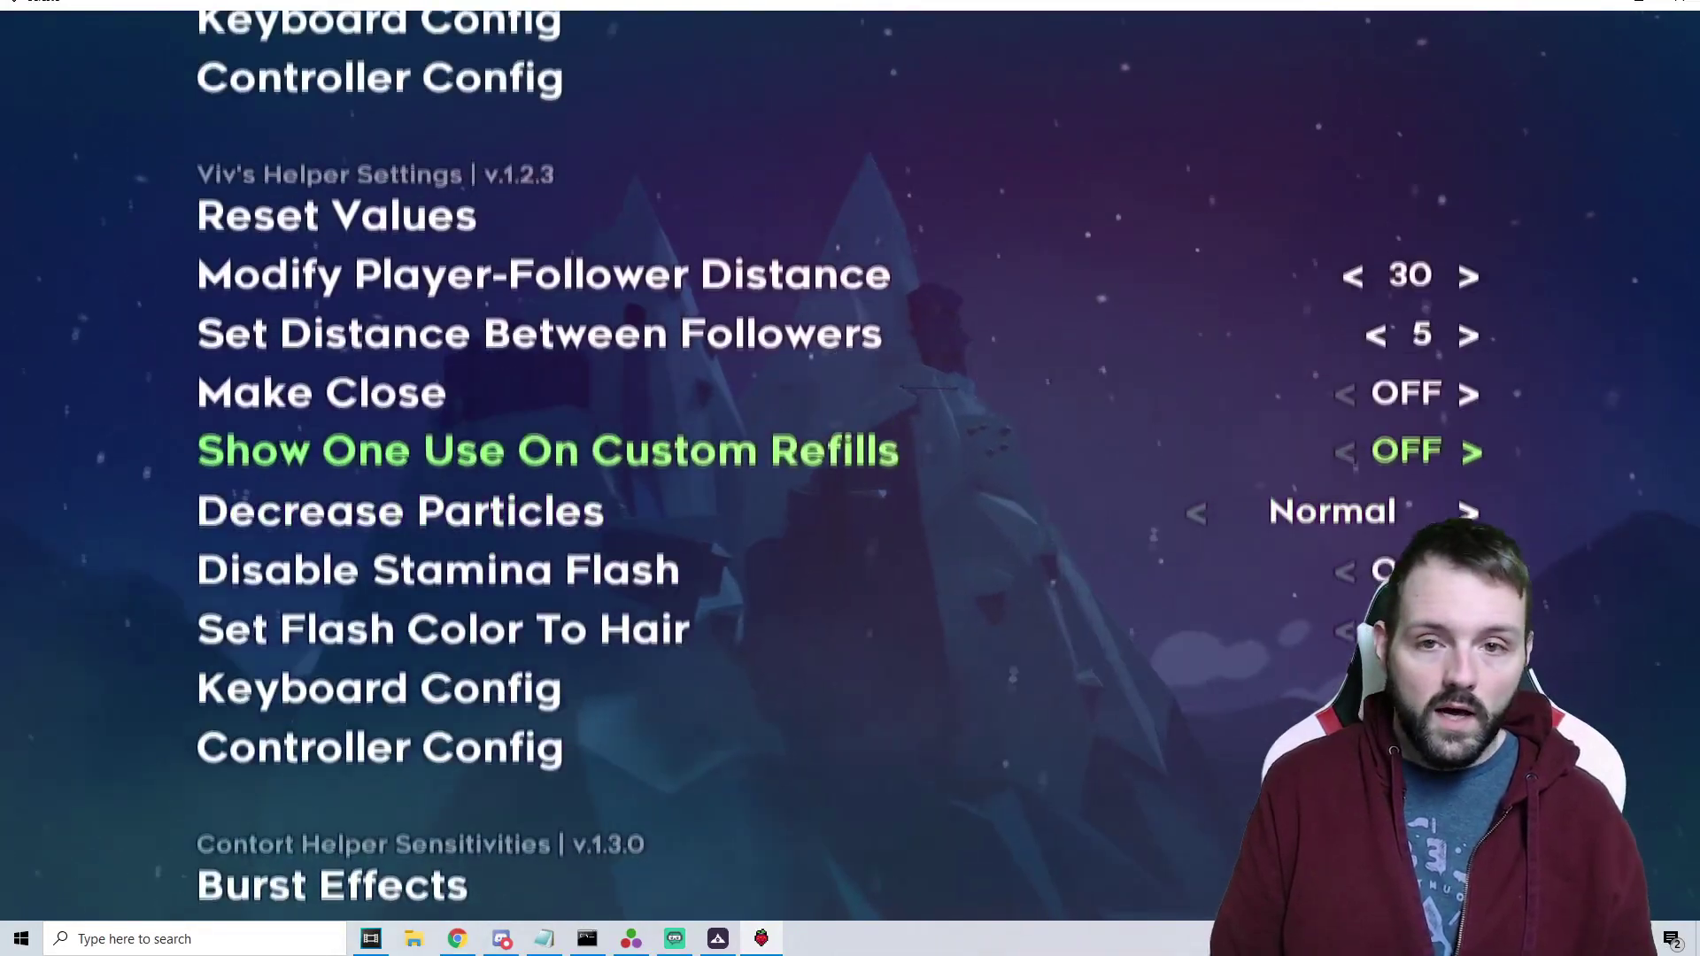
pyautogui.press('Up')
pyautogui.press('Up')
pyautogui.press('Up')
pyautogui.press('Up')
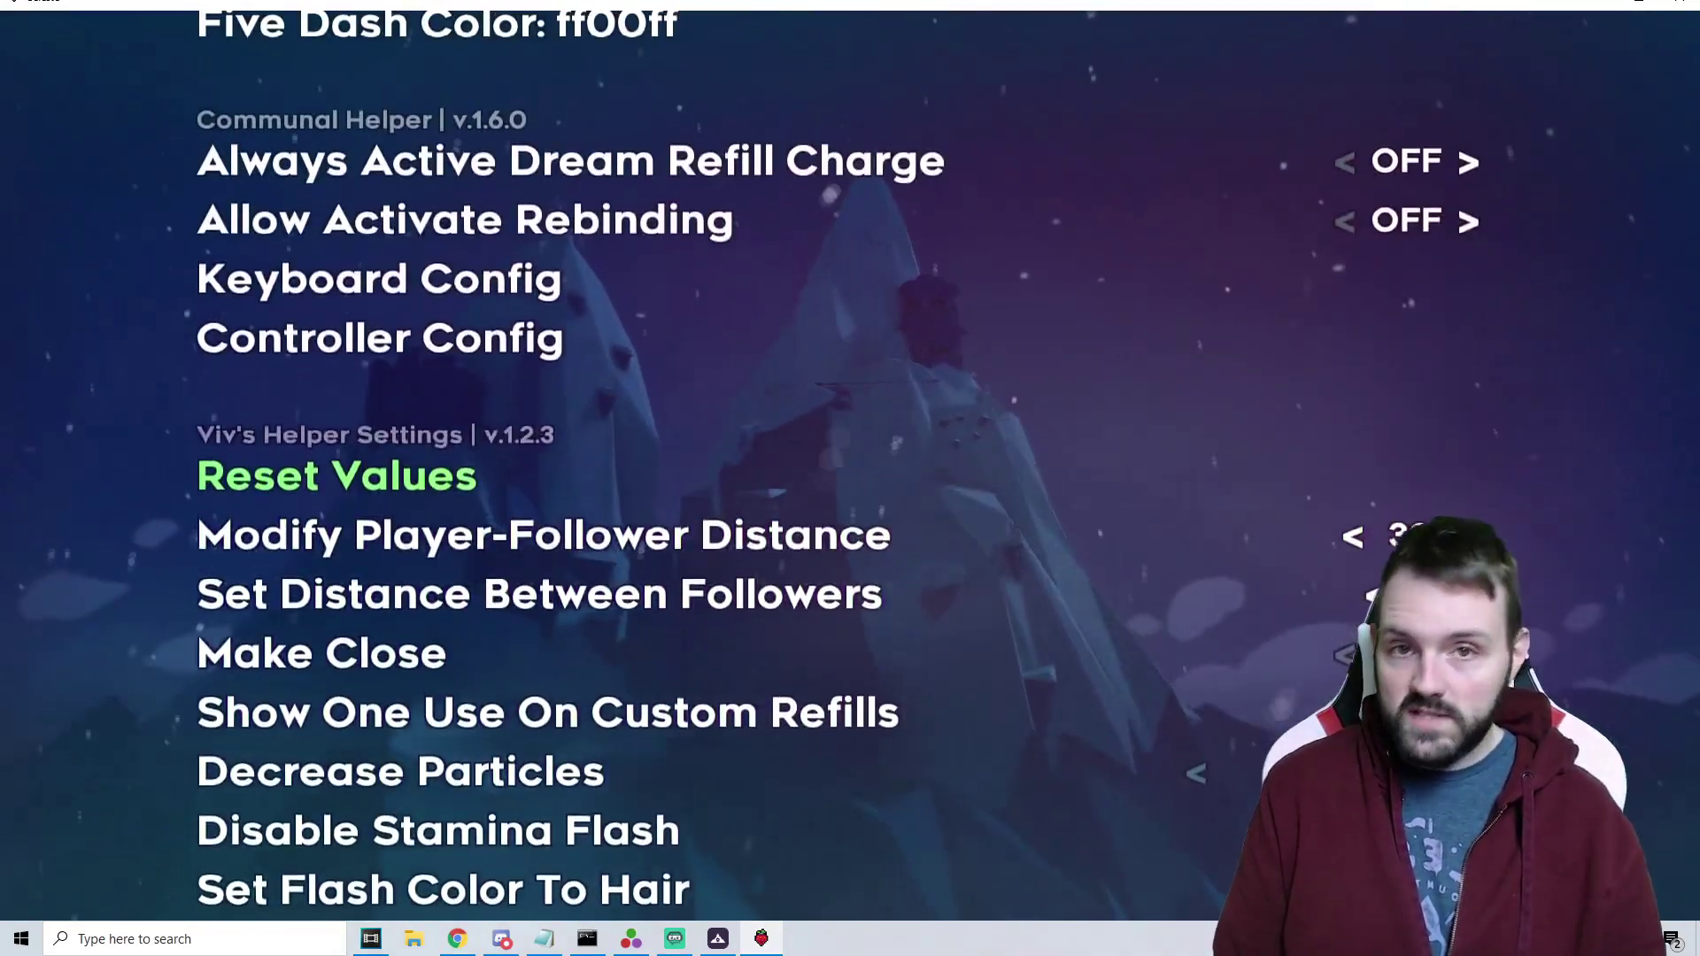
pyautogui.press('Up')
pyautogui.press('Up')
pyautogui.press('Up')
pyautogui.press('Up')
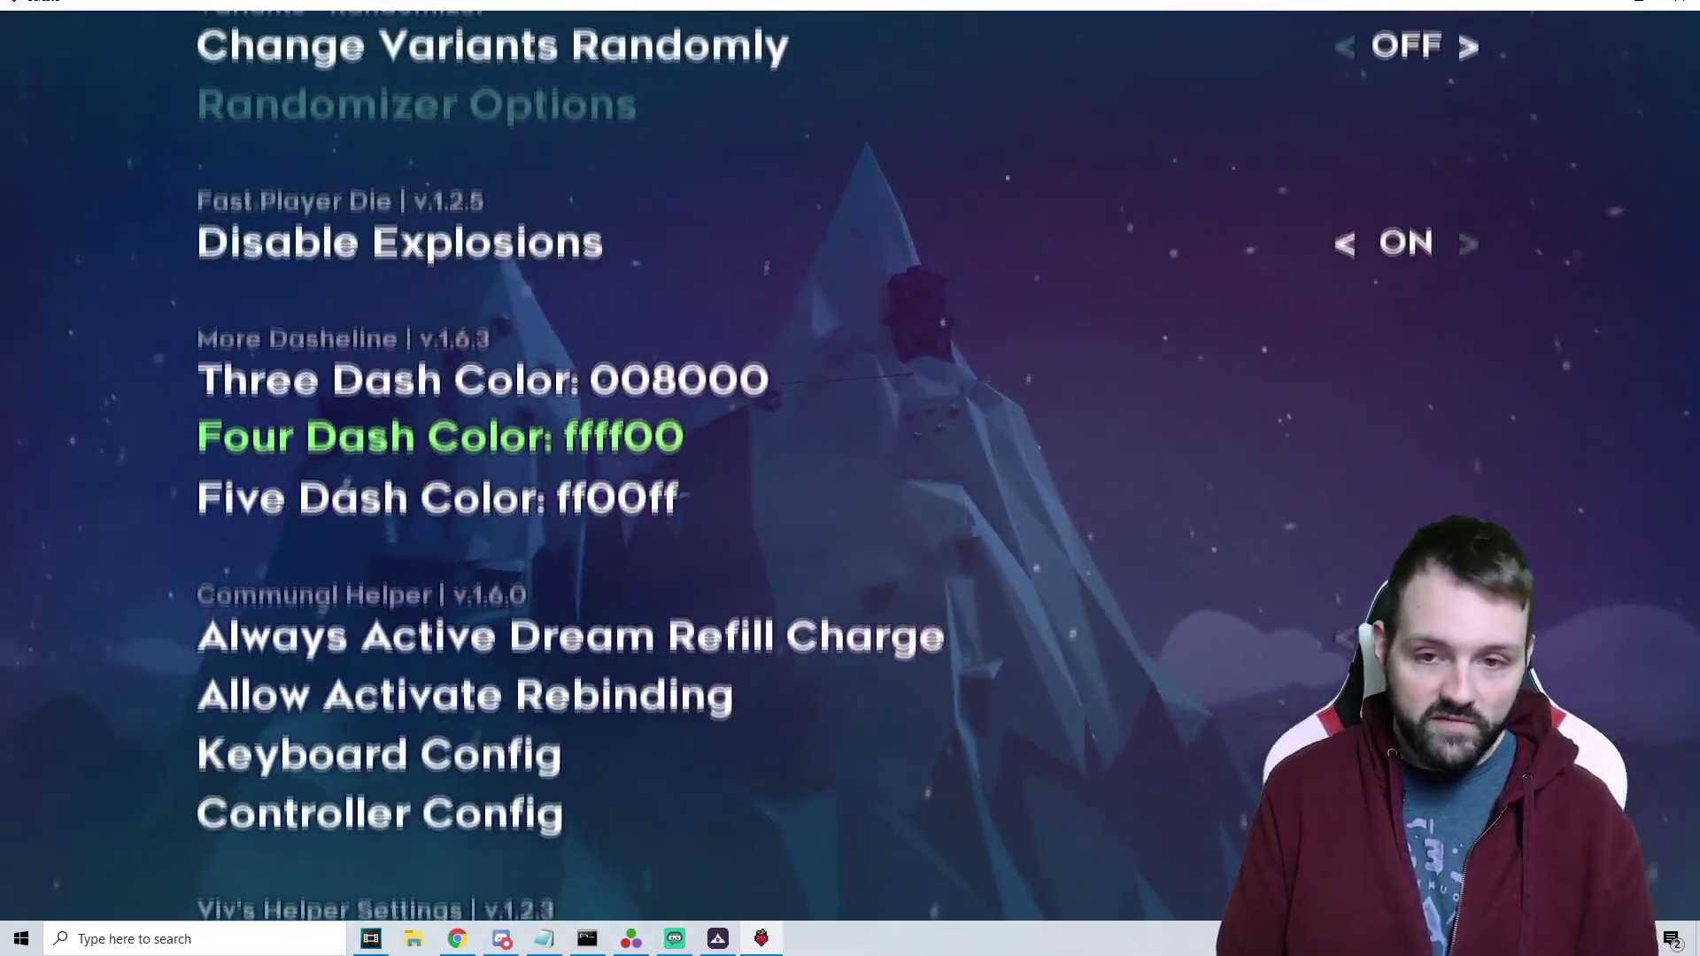
pyautogui.press('Up')
pyautogui.press('Up')
pyautogui.press('Up')
pyautogui.press('Up')
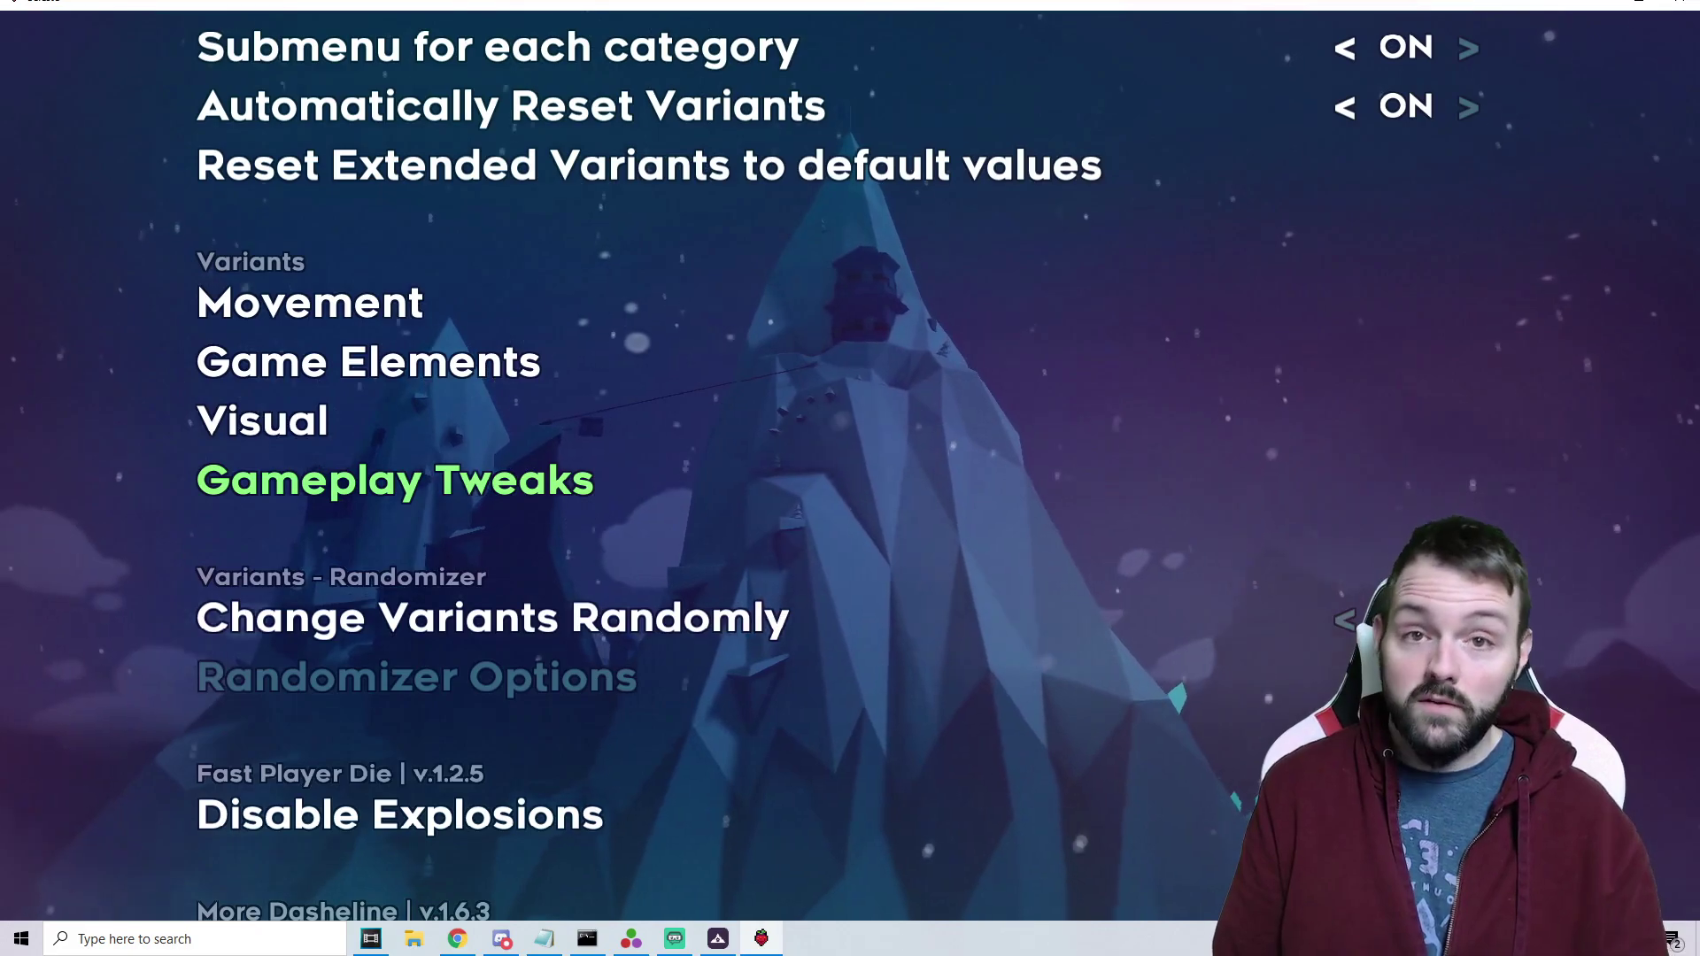
pyautogui.press('Up')
pyautogui.press('Up')
pyautogui.press('Up')
pyautogui.press('Up')
pyautogui.press('Up')
pyautogui.press('Up')
pyautogui.press('Up')
pyautogui.press('Up')
pyautogui.press('Up')
pyautogui.press('Up')
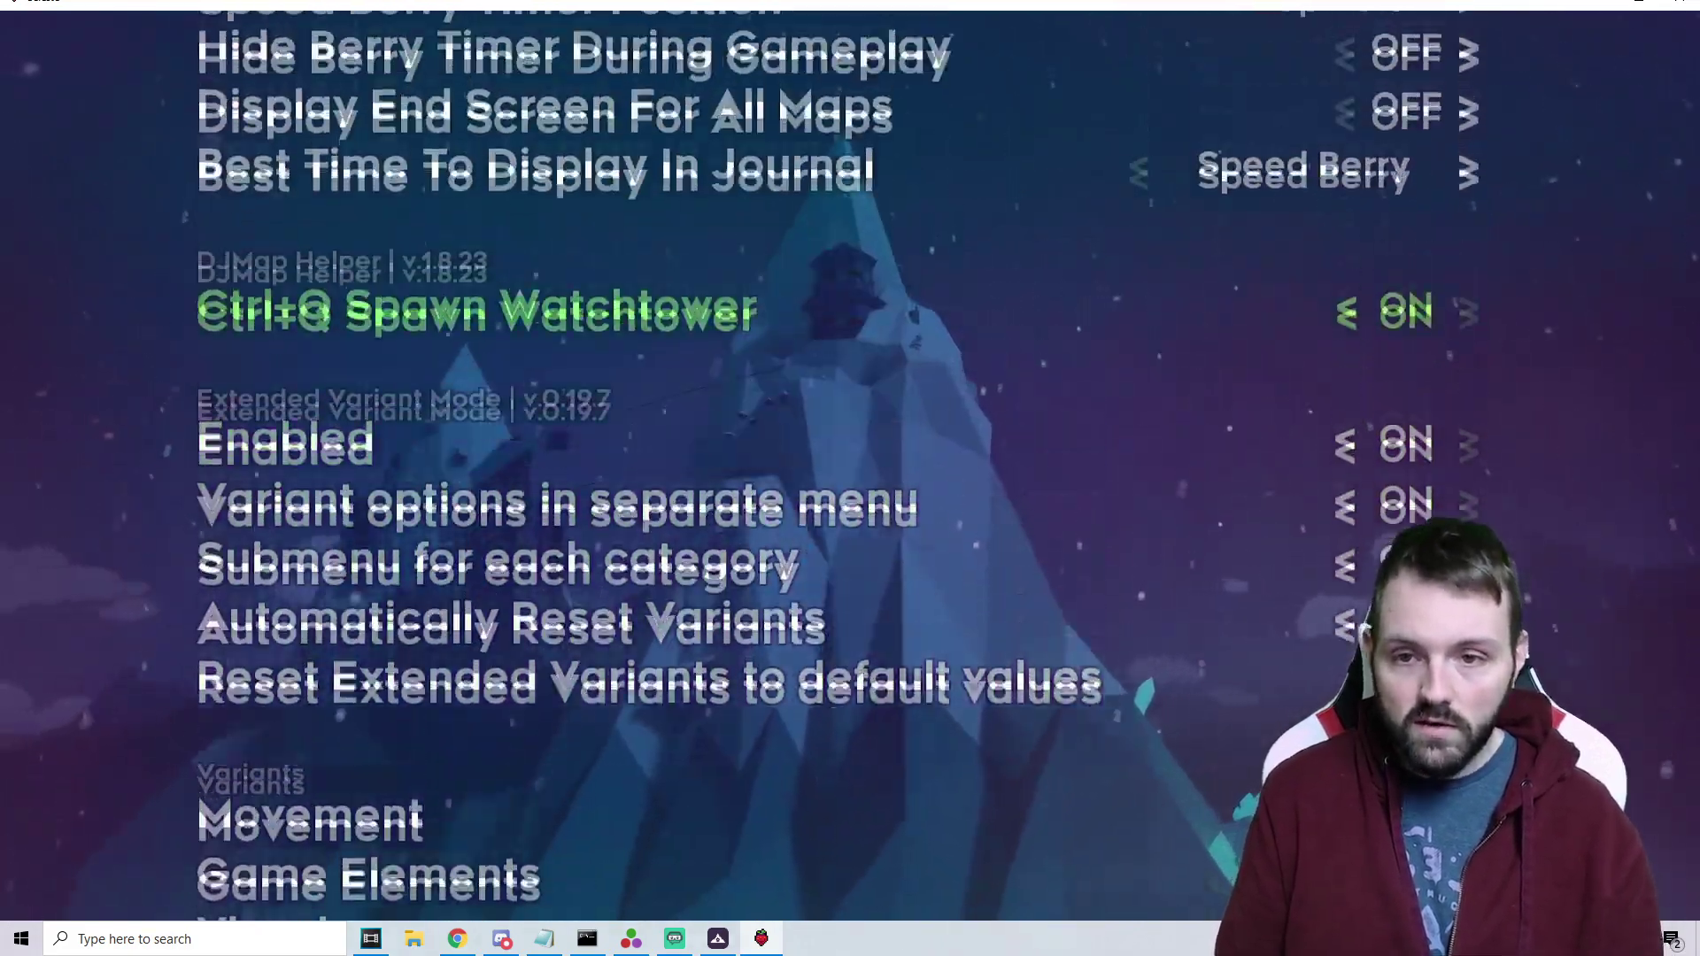
pyautogui.press('Up')
pyautogui.press('Up')
pyautogui.press('Up')
pyautogui.press('Up')
pyautogui.press('Up')
pyautogui.press('Up')
pyautogui.press('Up')
pyautogui.press('Up')
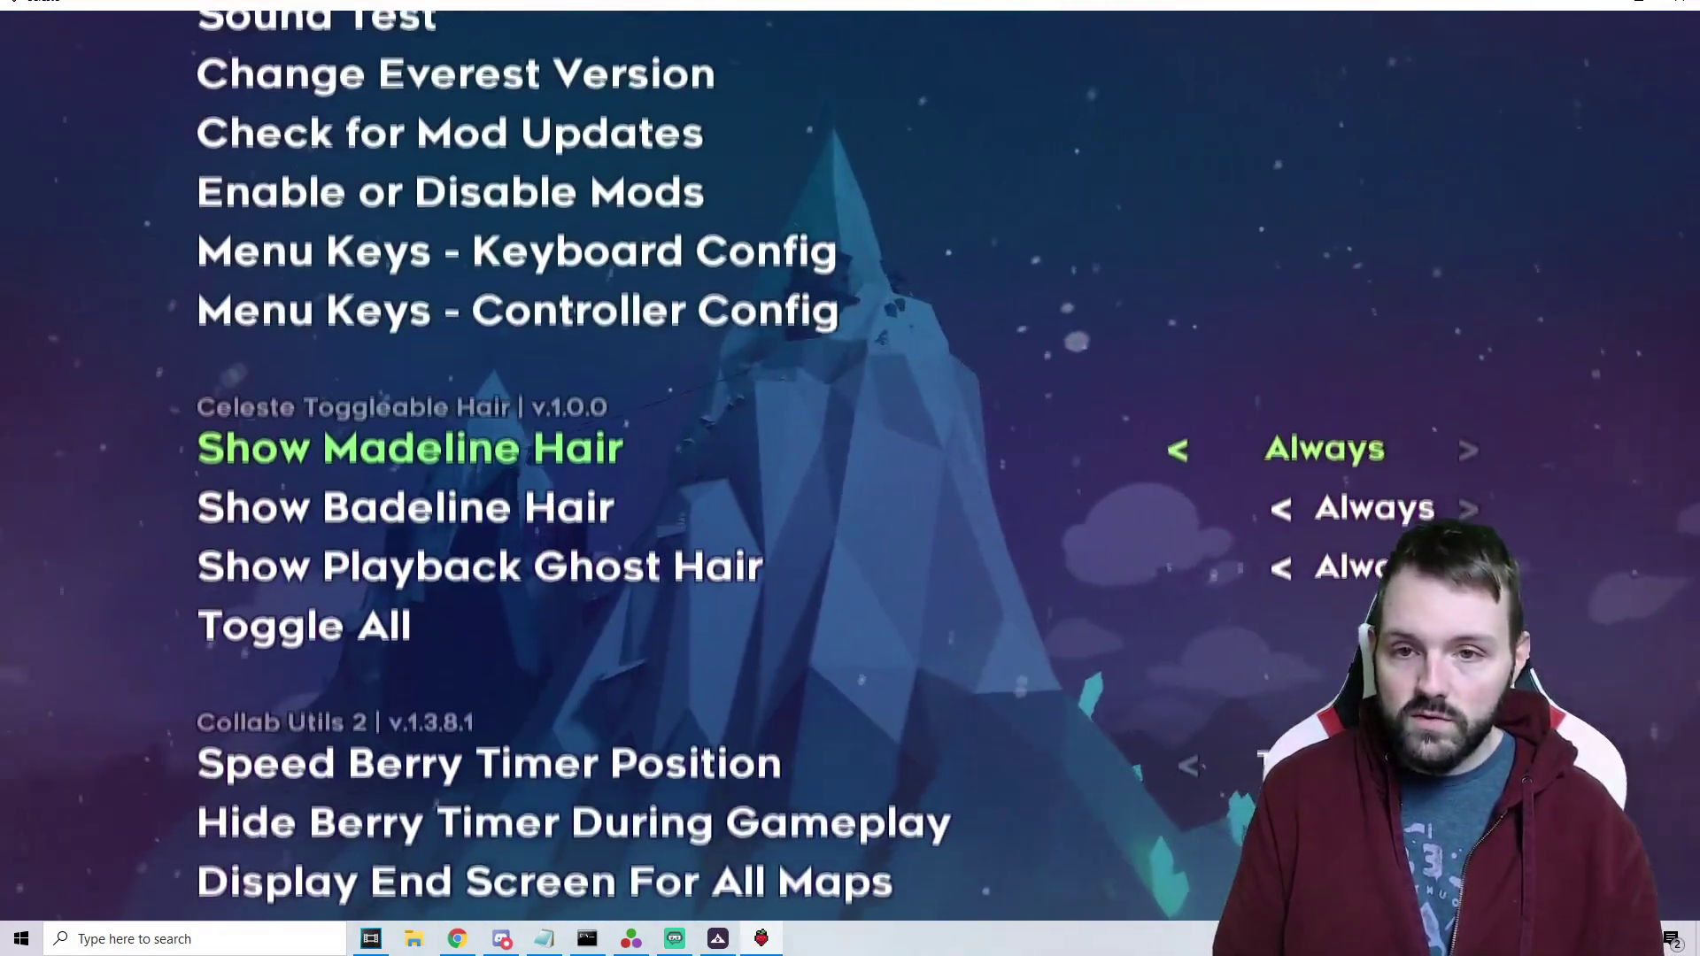
pyautogui.press('Up')
pyautogui.press('Up')
pyautogui.press('Up')
pyautogui.press('Up')
pyautogui.press('Up')
pyautogui.press('Up')
pyautogui.press('Up')
pyautogui.press('Up')
pyautogui.press('Up')
pyautogui.press('Up')
pyautogui.press('Up')
pyautogui.press('Up')
pyautogui.press('Up')
pyautogui.press('Up')
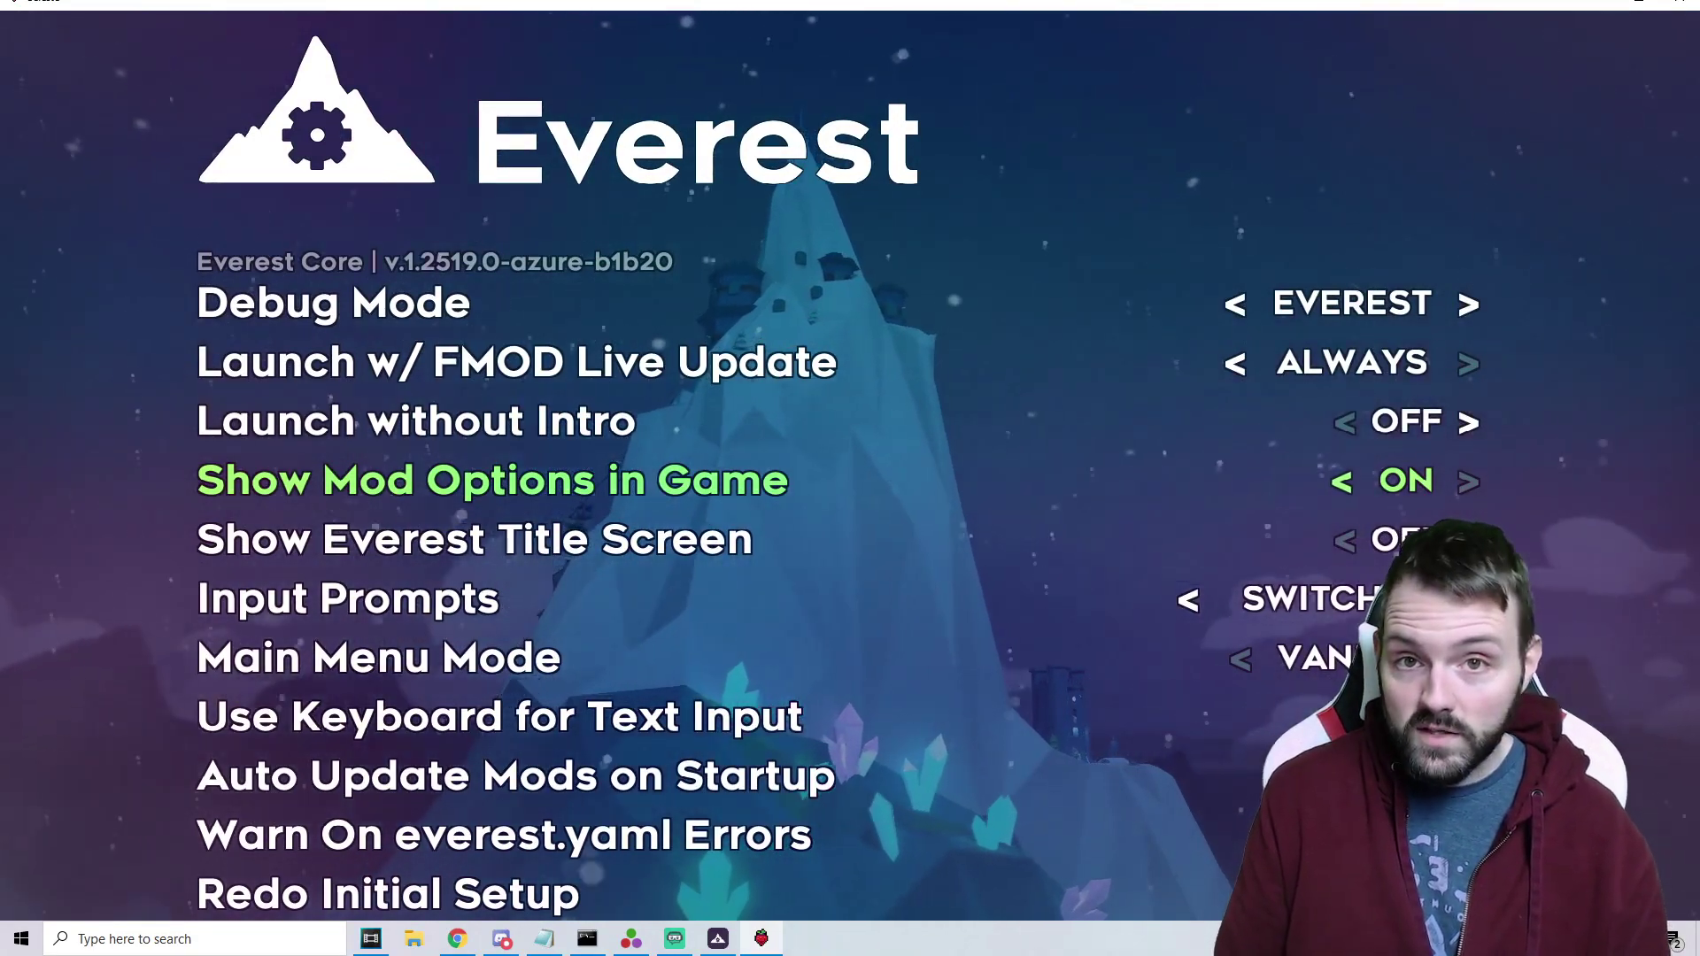
pyautogui.press('Down')
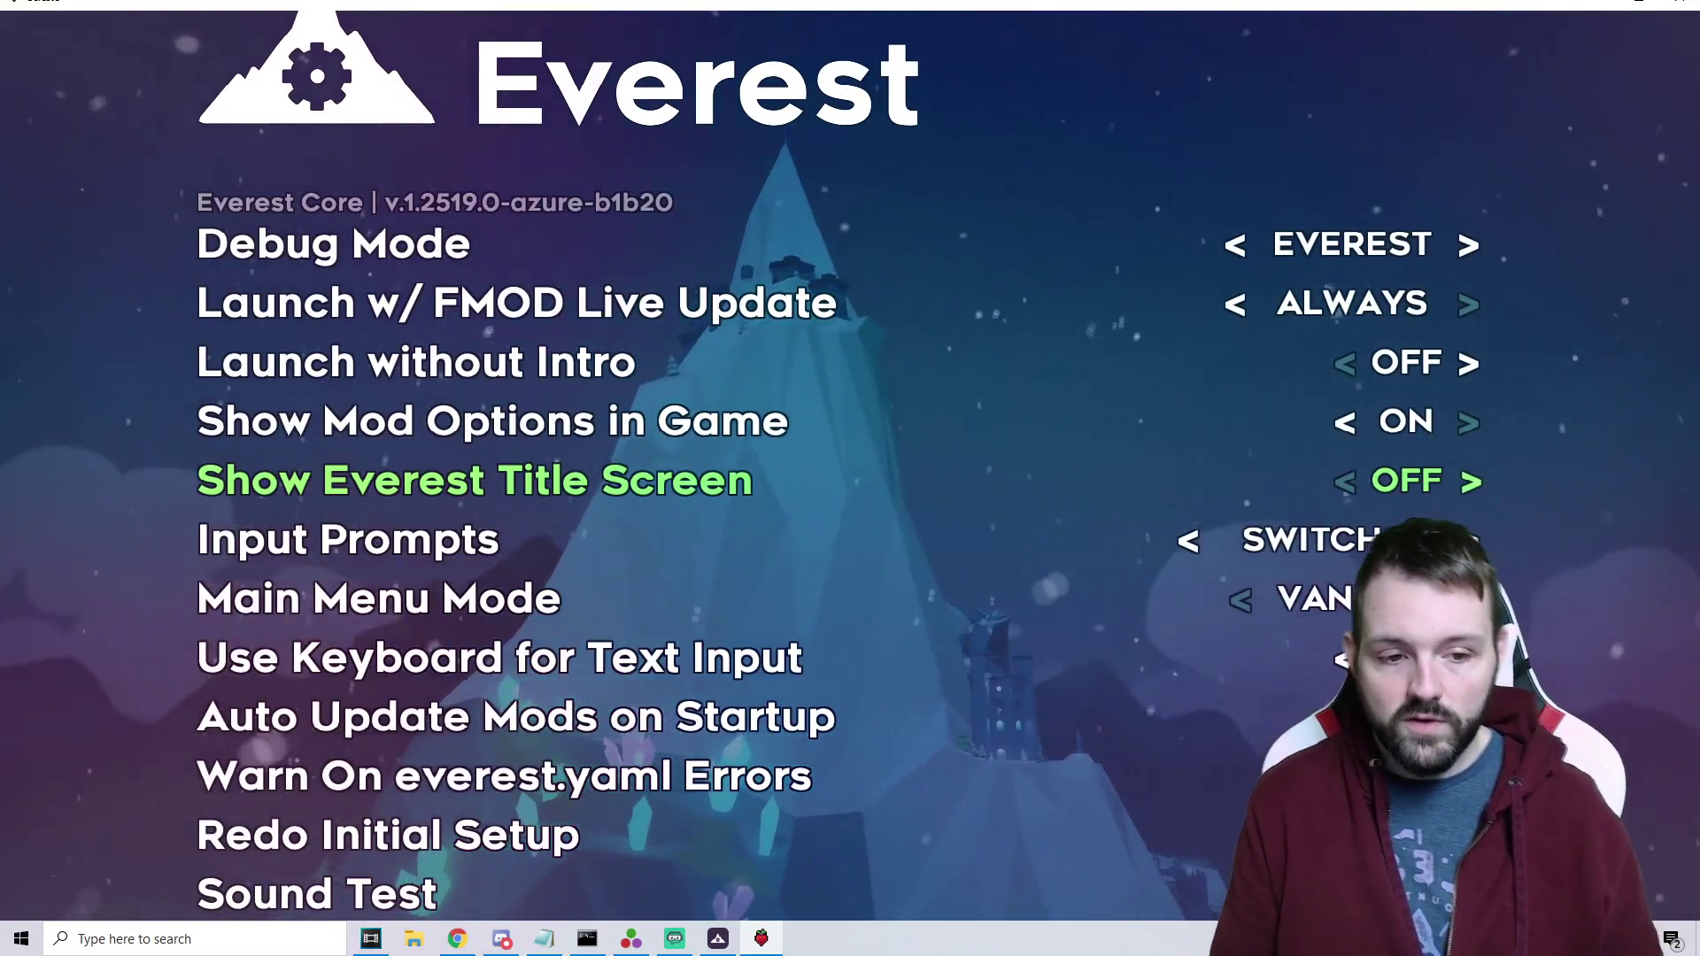
pyautogui.press('Down')
pyautogui.press('Down')
pyautogui.press('Down')
pyautogui.press('Down')
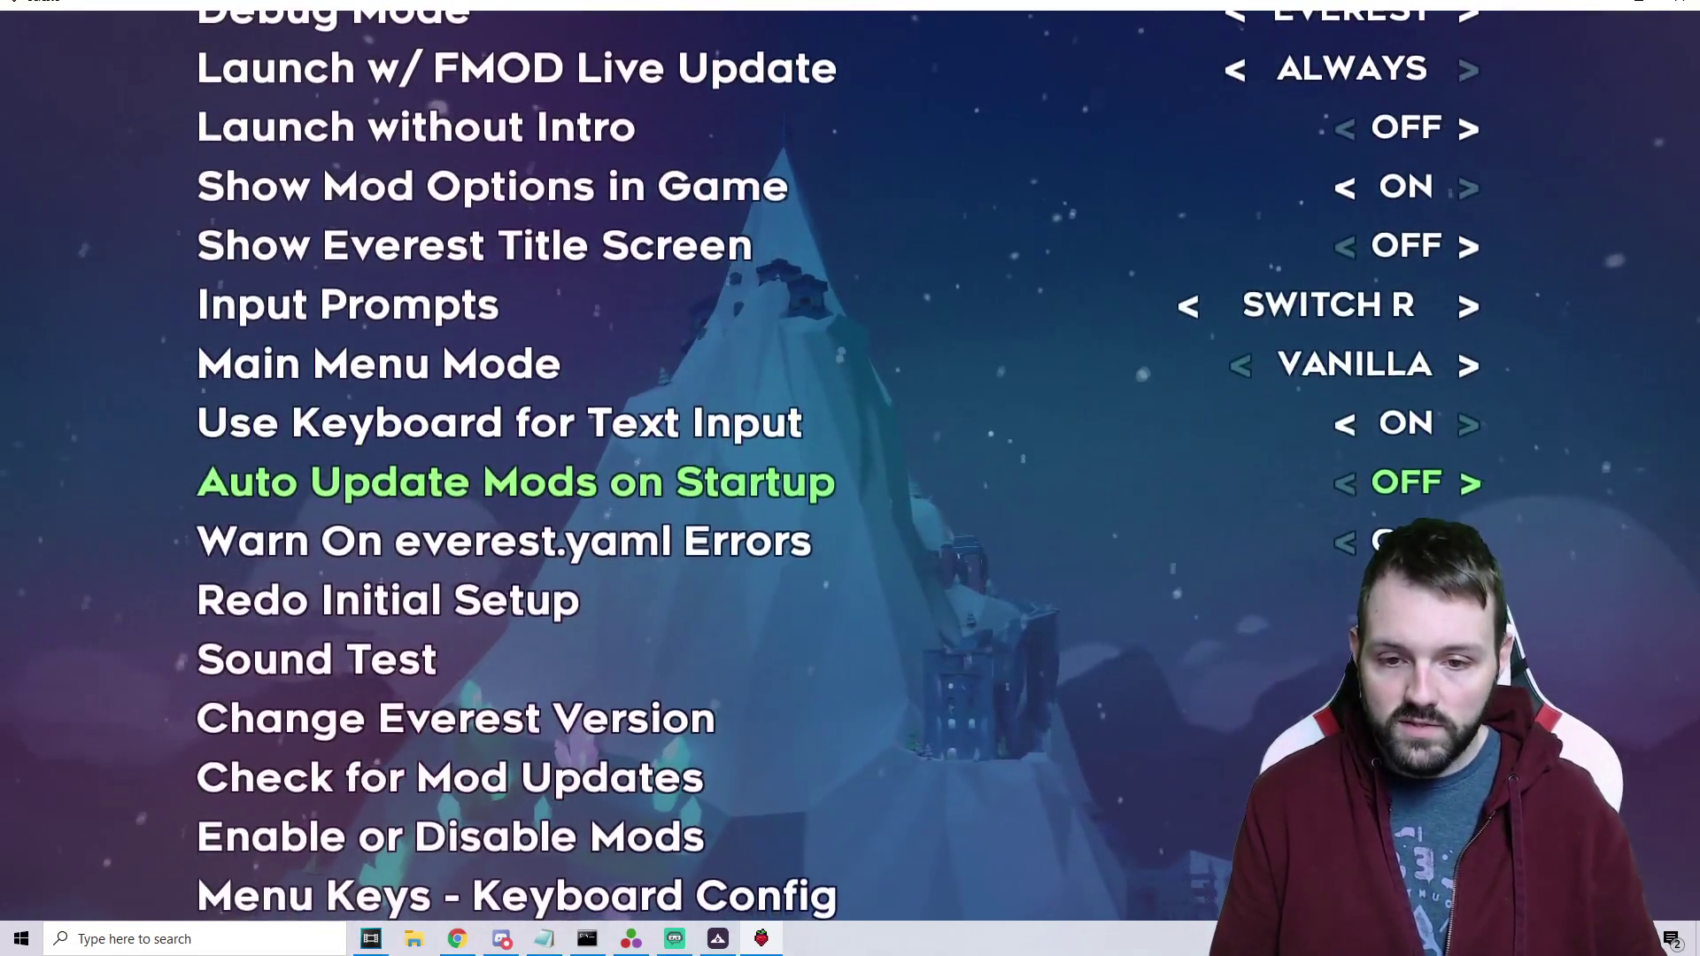
pyautogui.press('Down')
pyautogui.press('Down')
pyautogui.press('Down')
pyautogui.press('Down')
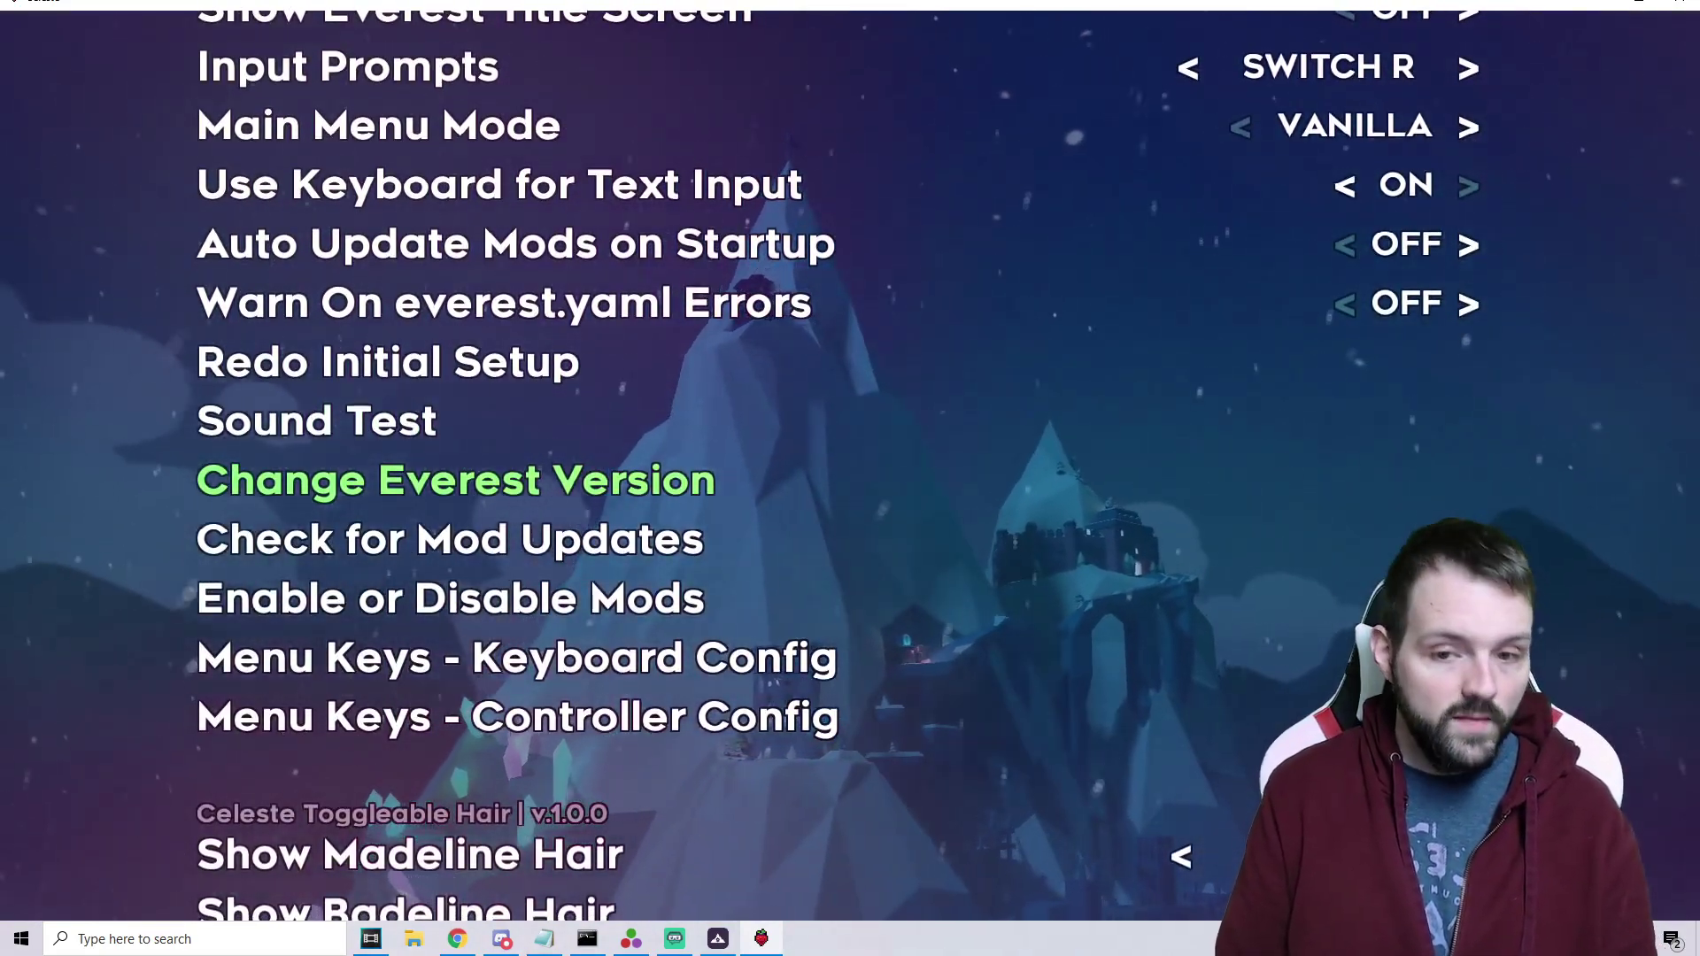
pyautogui.press('Down')
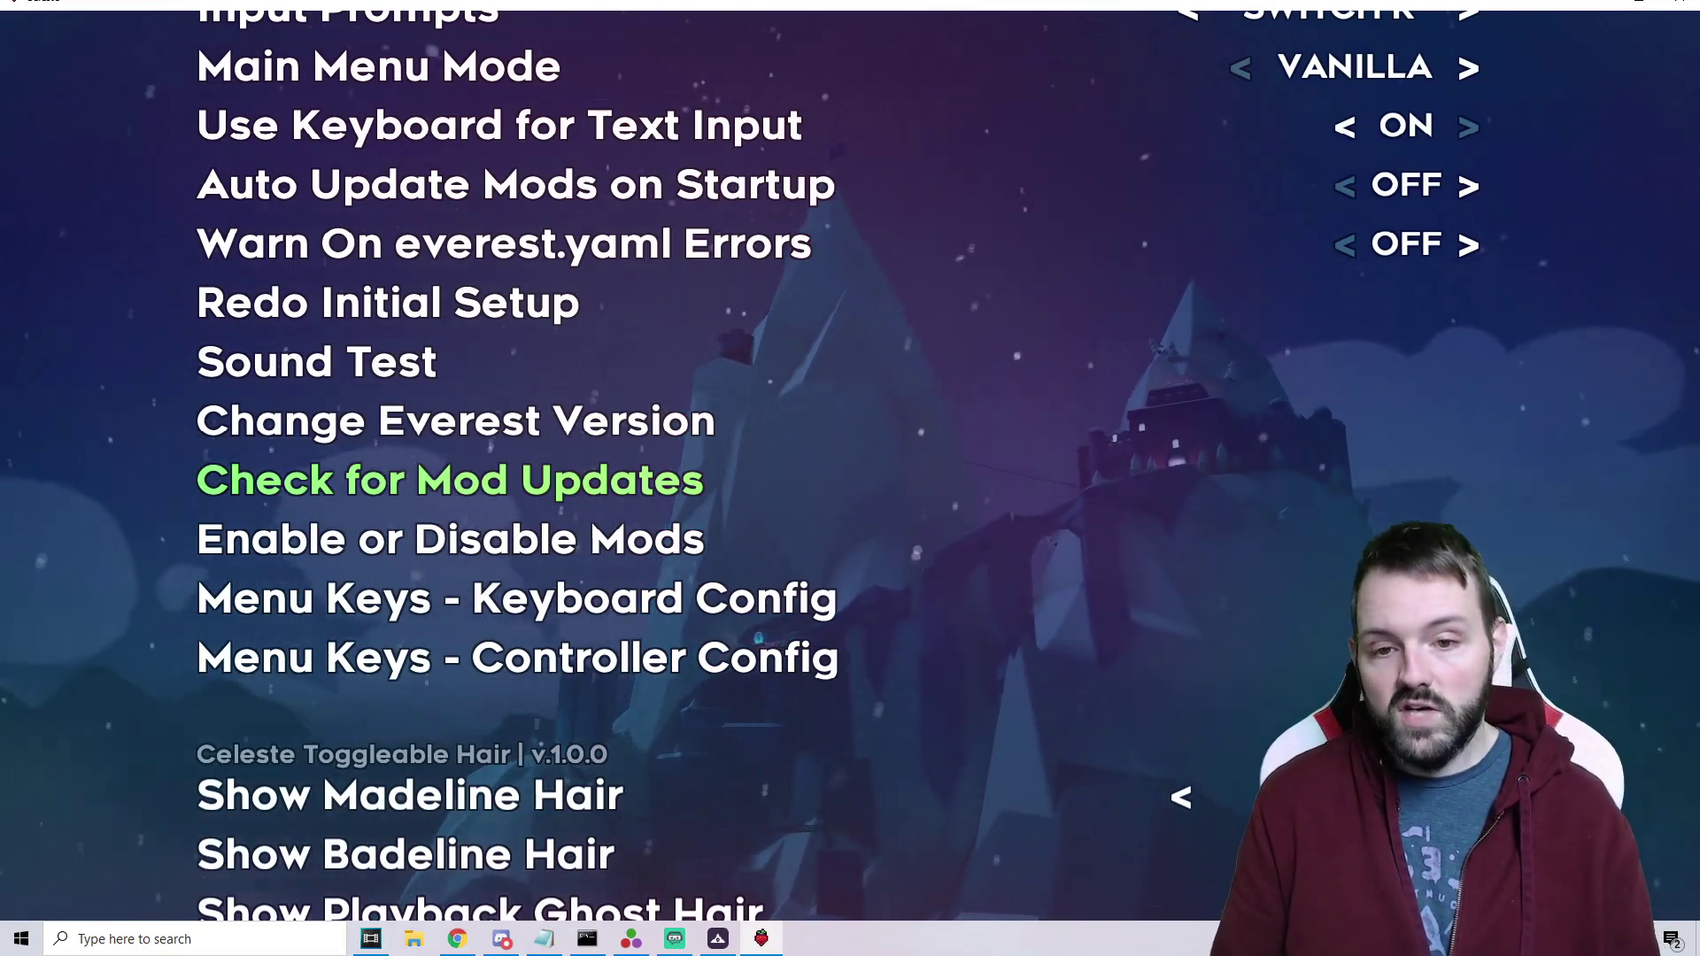
pyautogui.press('Return')
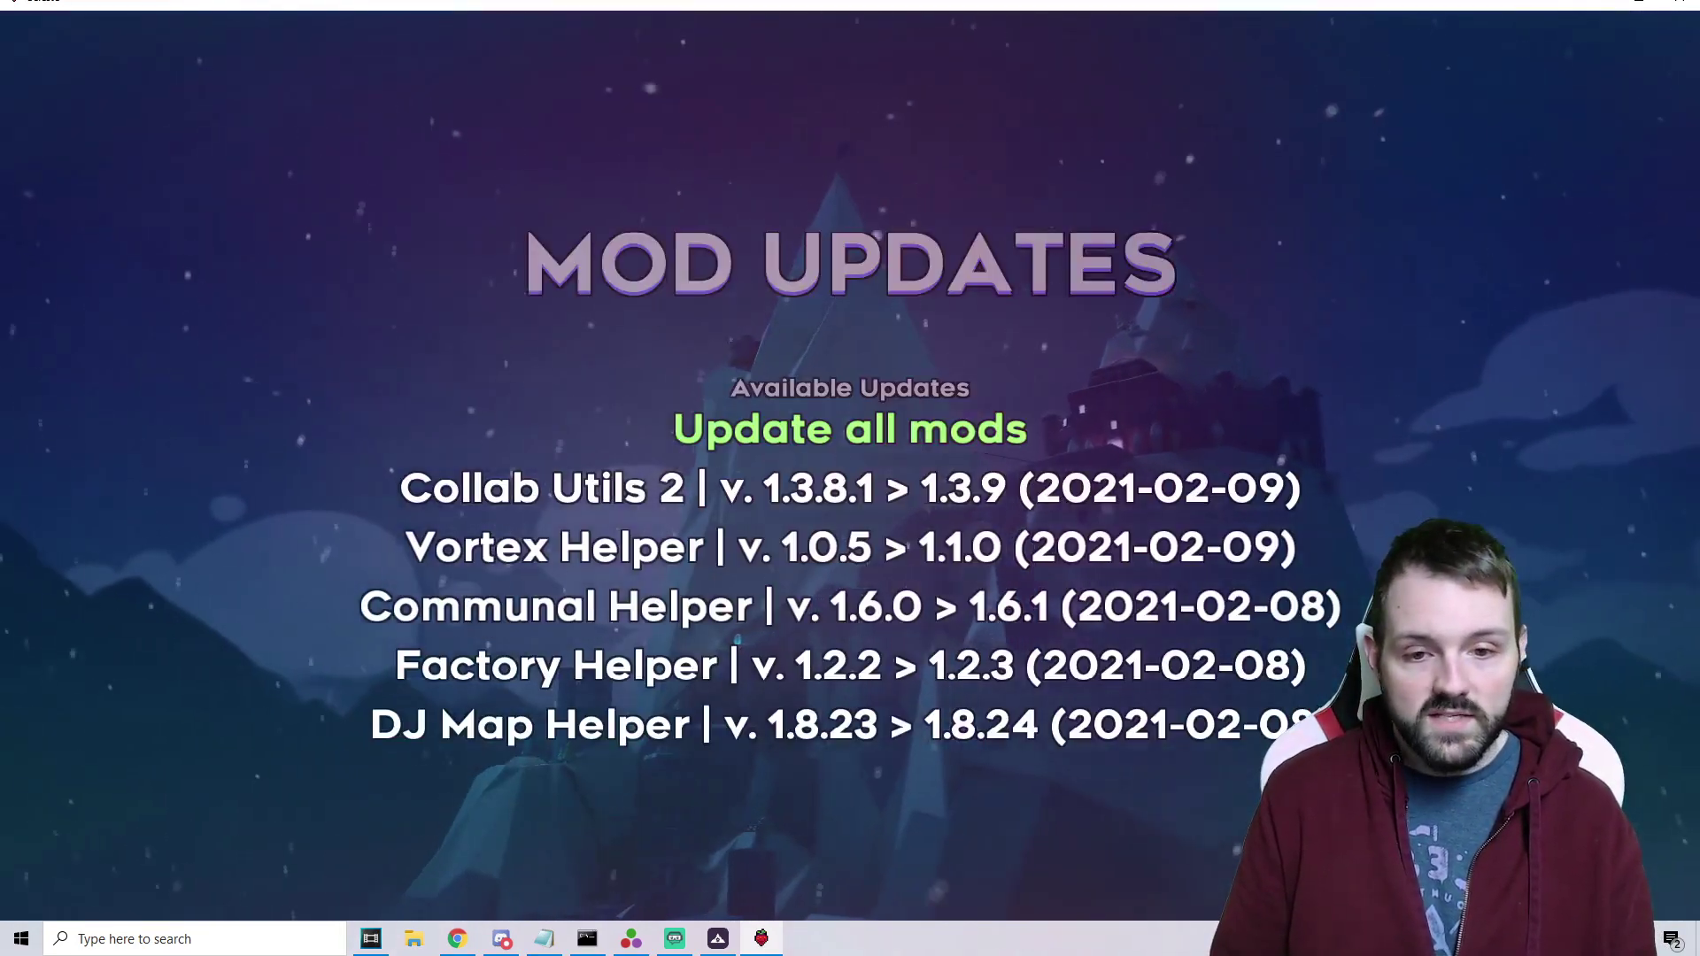
# Review the five available mod updates and start 'Update all mods'
pyautogui.press('Down')
pyautogui.press('Down')
pyautogui.press('Down')
pyautogui.press('Down')
pyautogui.press('Down')
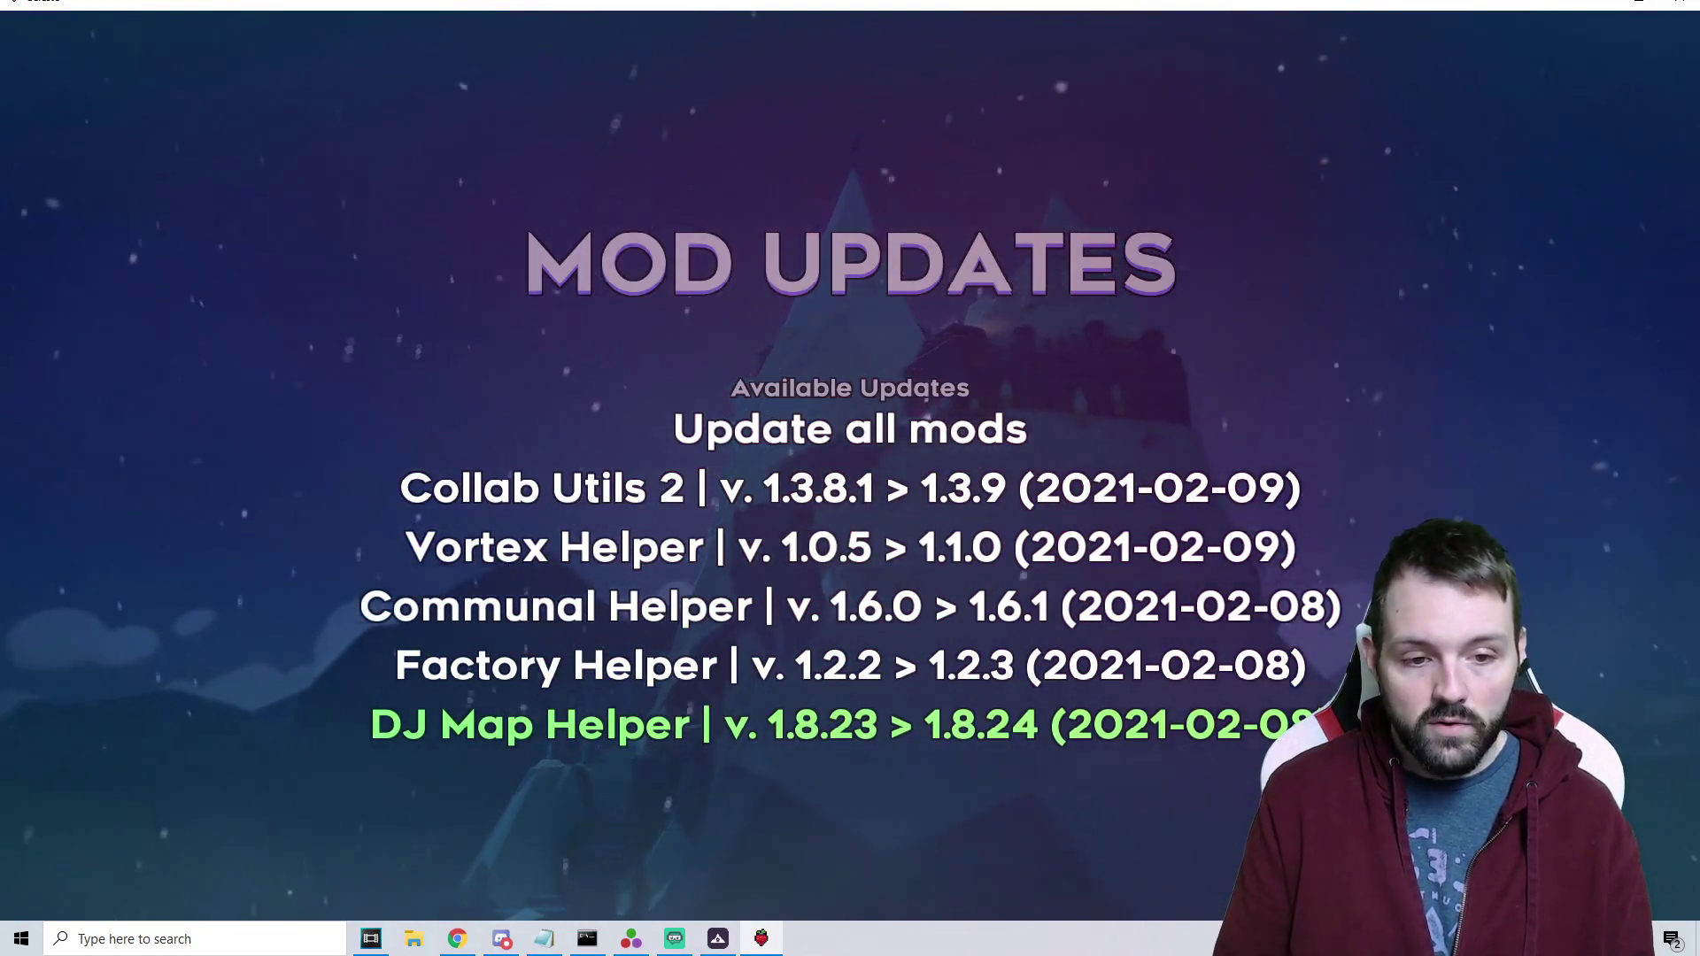
pyautogui.press('Up')
pyautogui.press('Up')
pyautogui.press('Up')
pyautogui.press('Up')
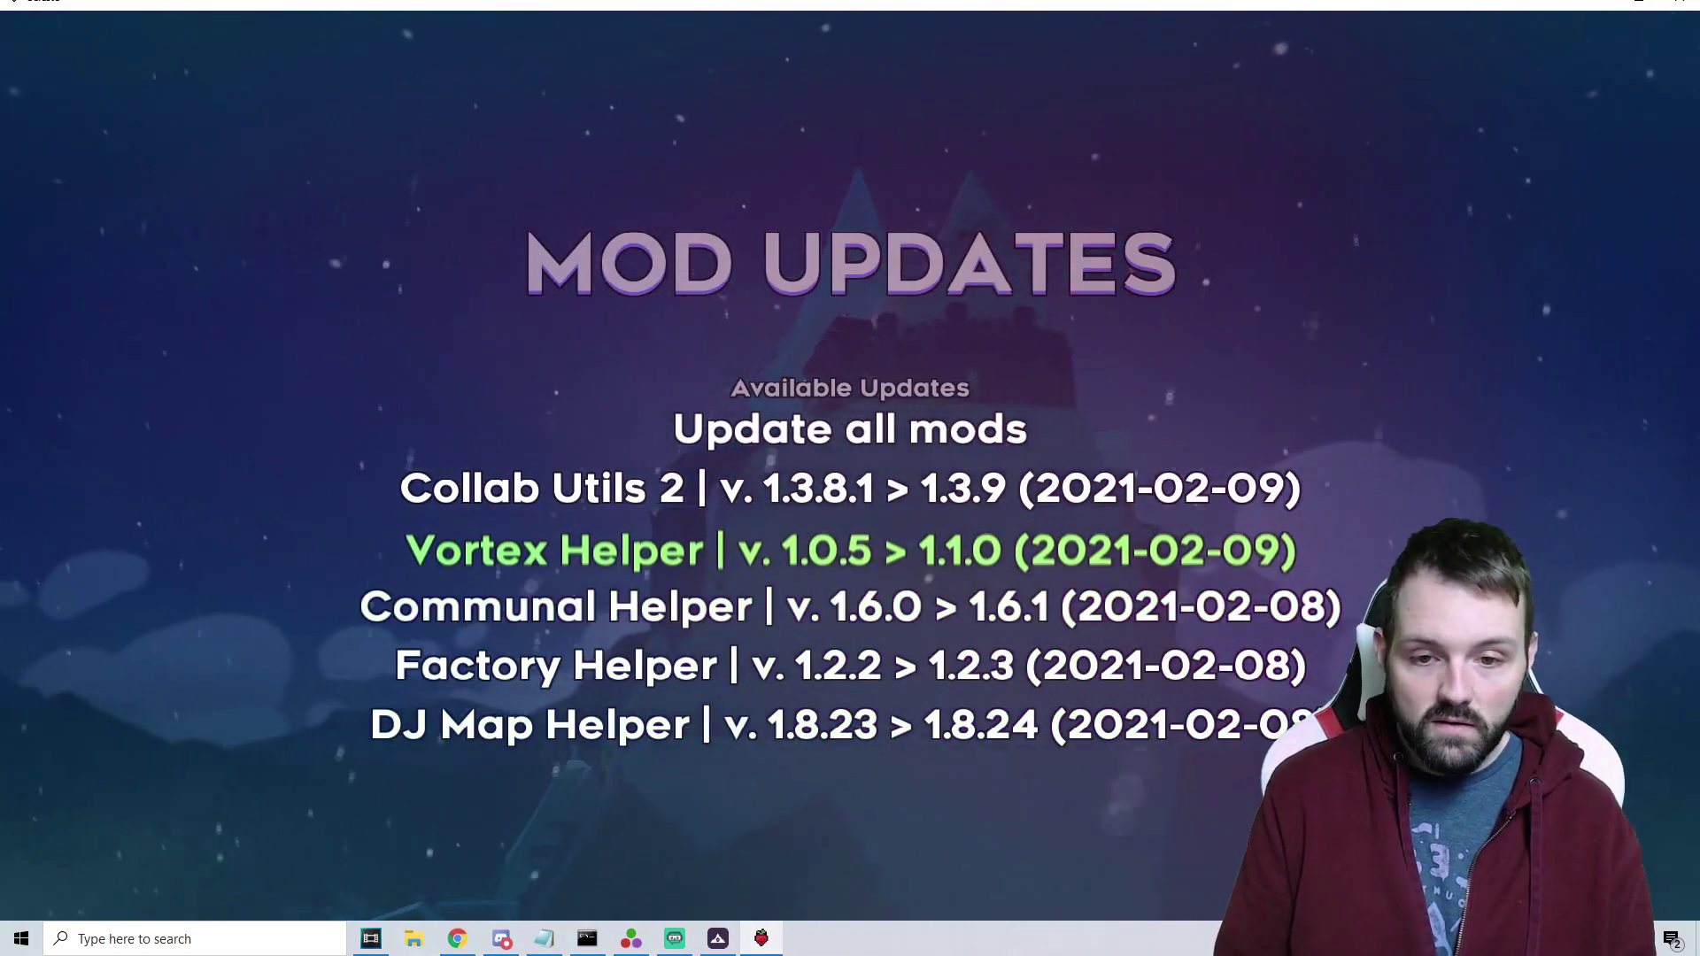
pyautogui.press('Down')
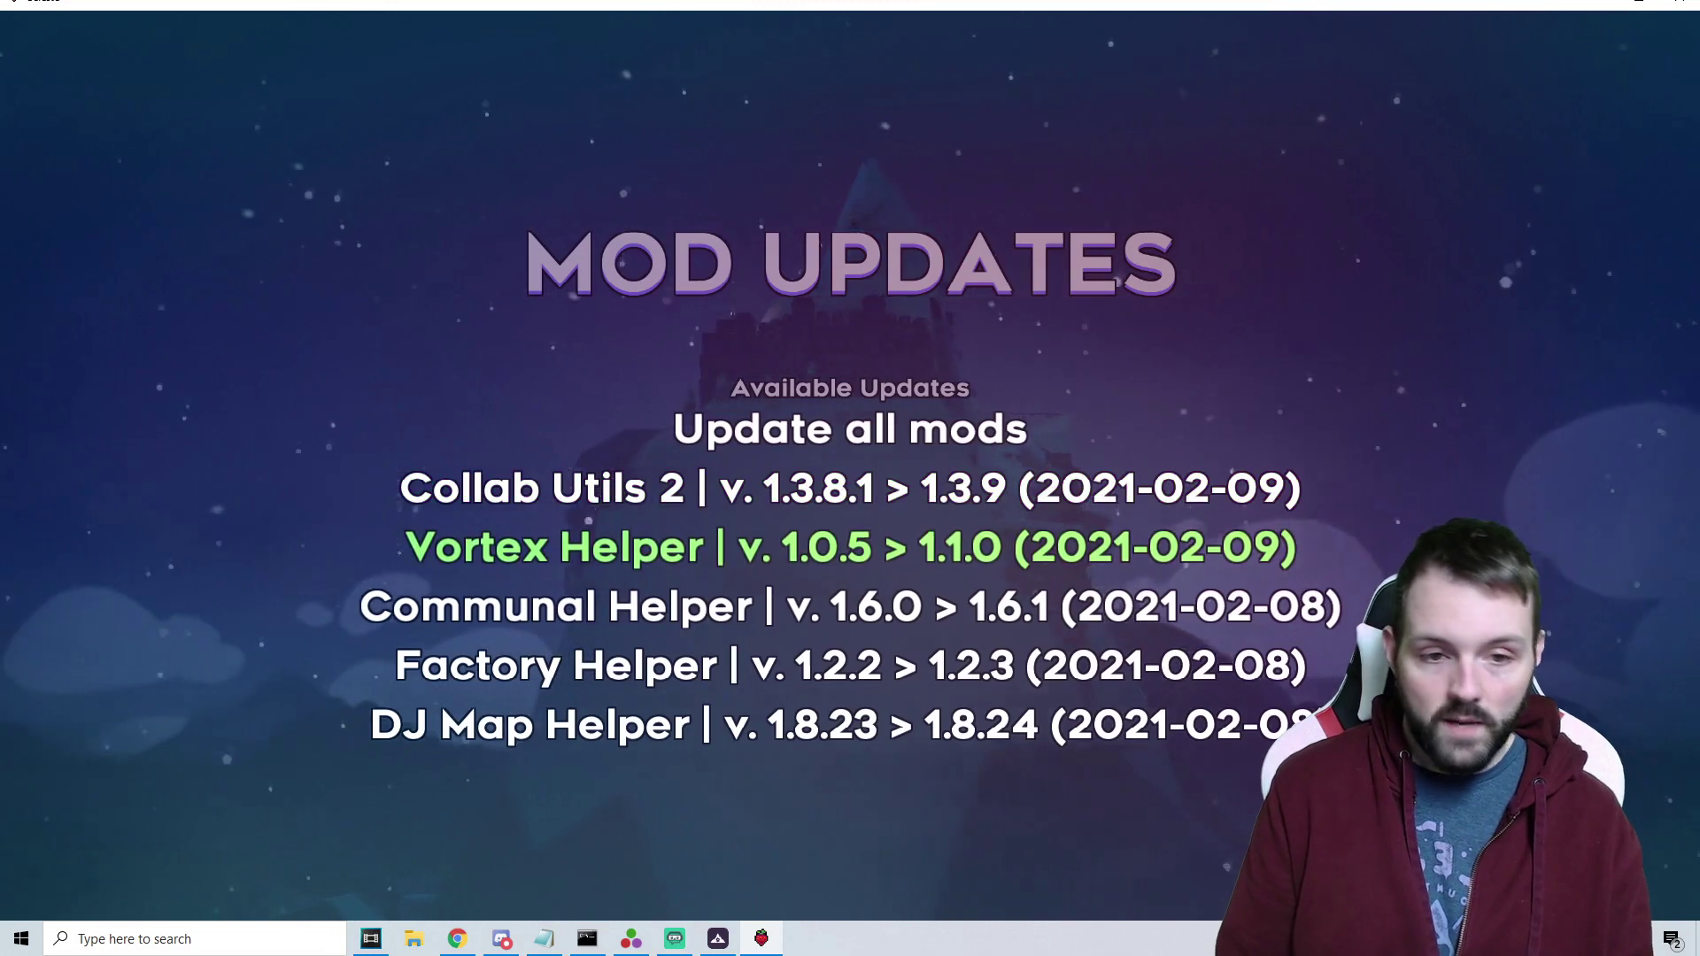
pyautogui.press('Up')
pyautogui.press('Up')
pyautogui.press('Return')
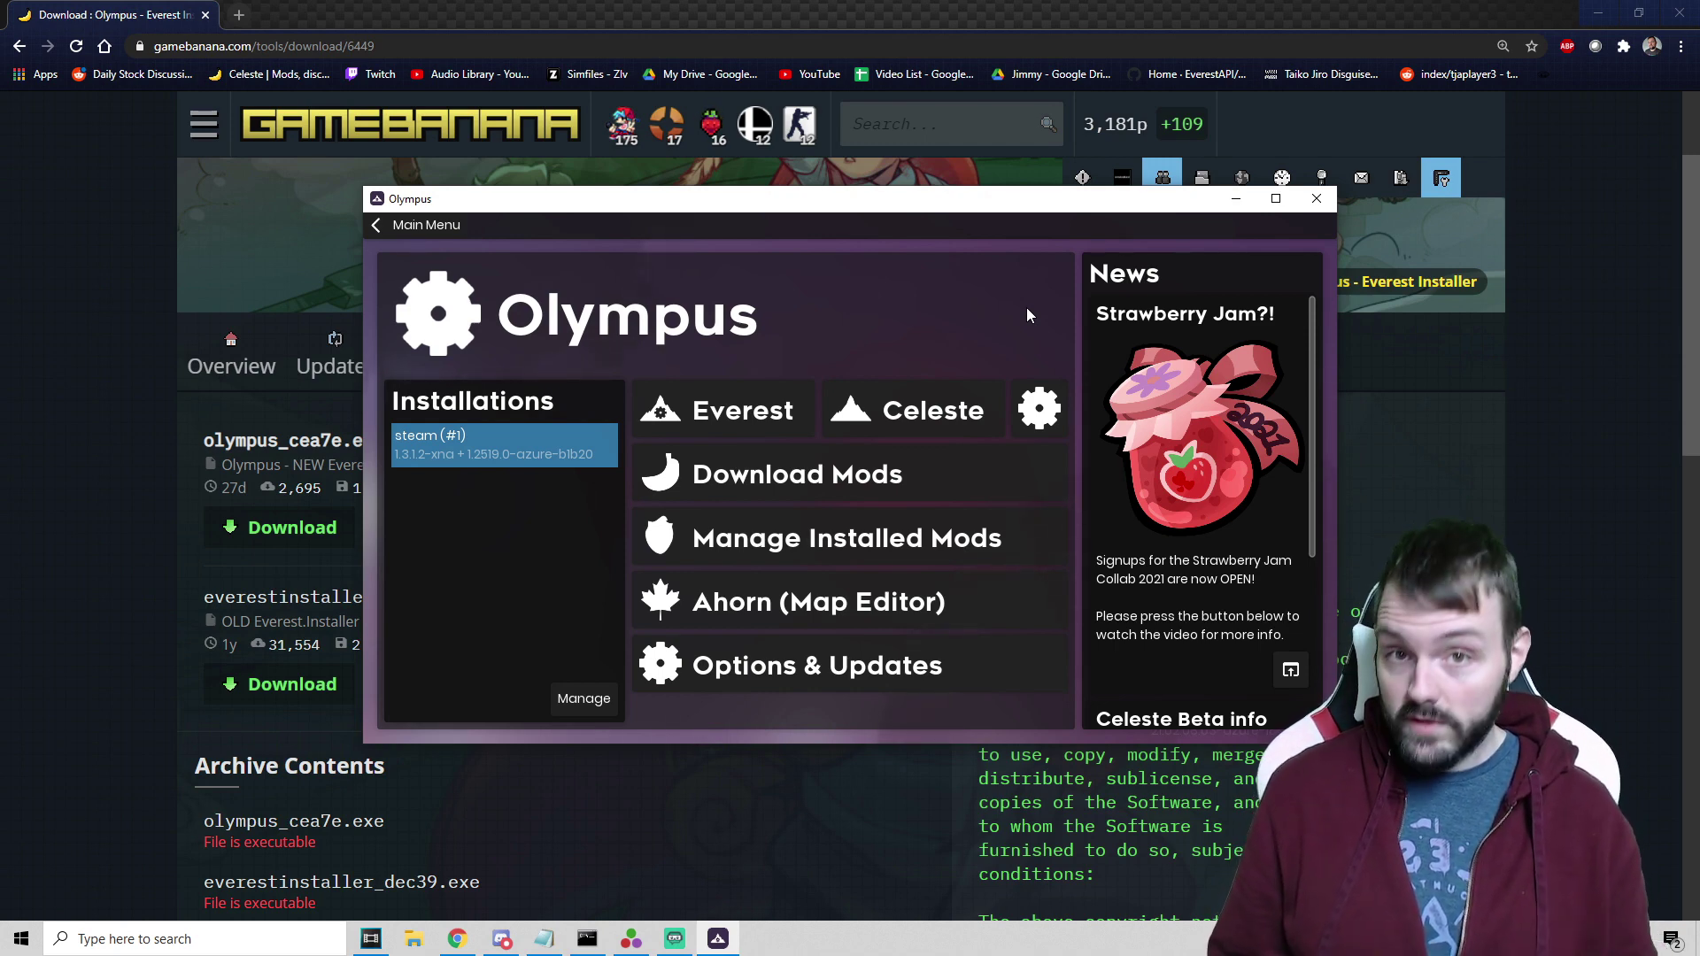
# Bring up the GameBanana mod browser and go to Page #1 of Most Recent mods
pyautogui.click(783, 466)
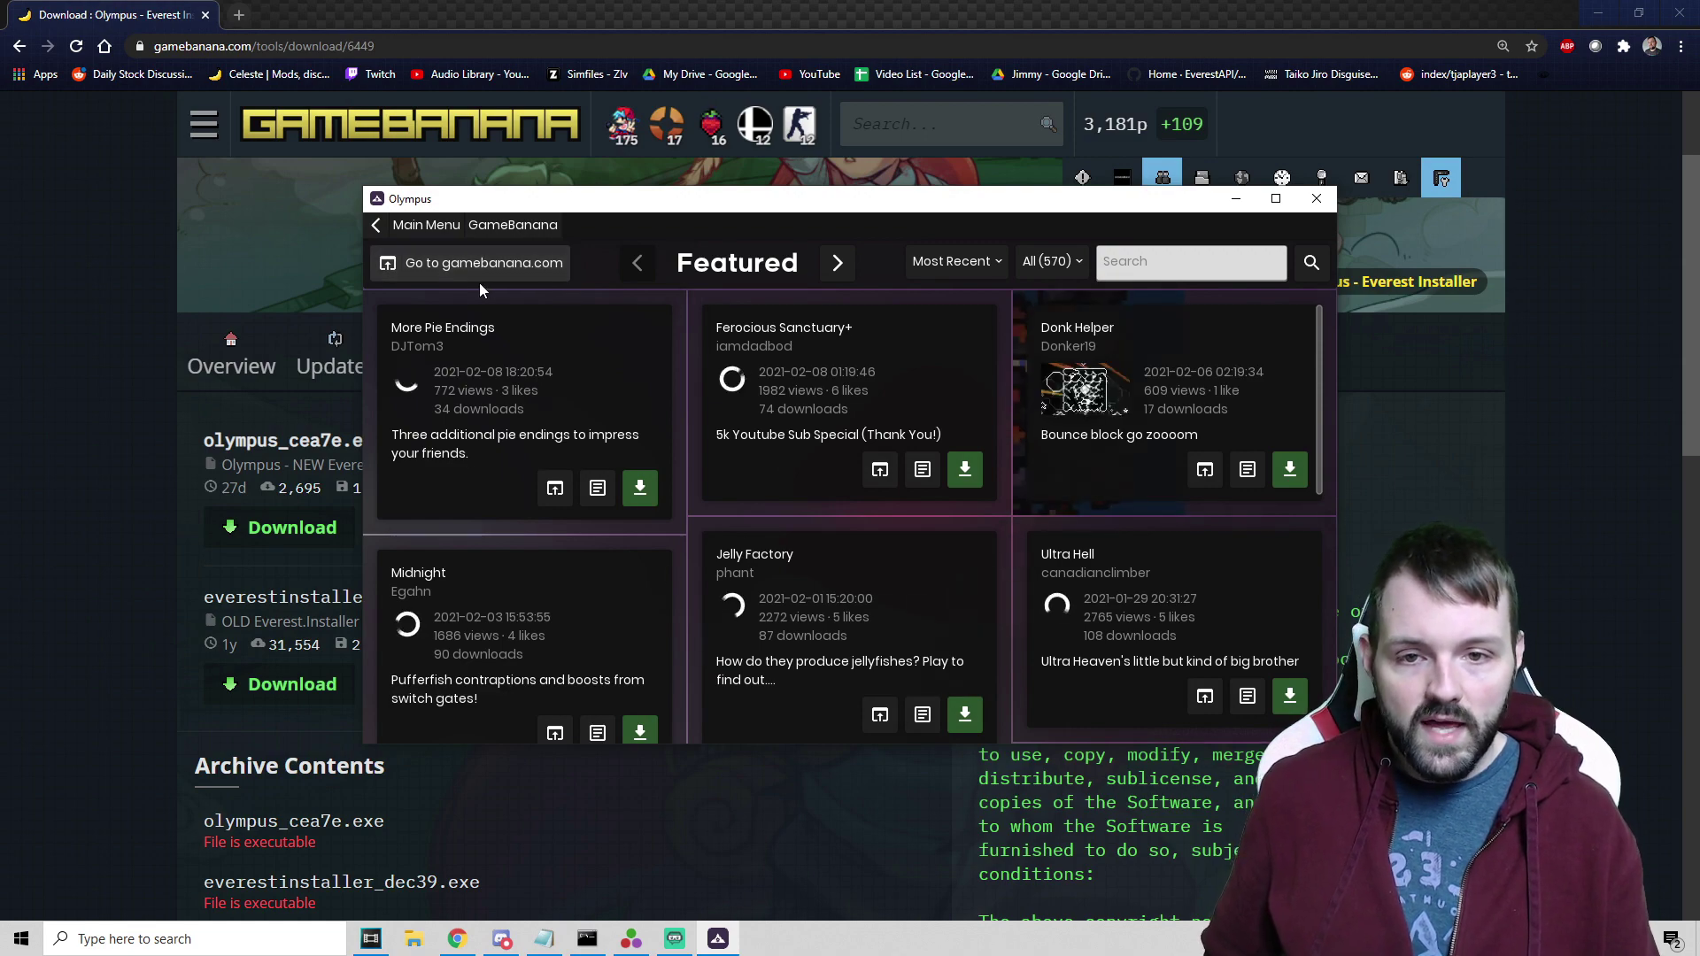
pyautogui.scroll(-5, 656, 495)
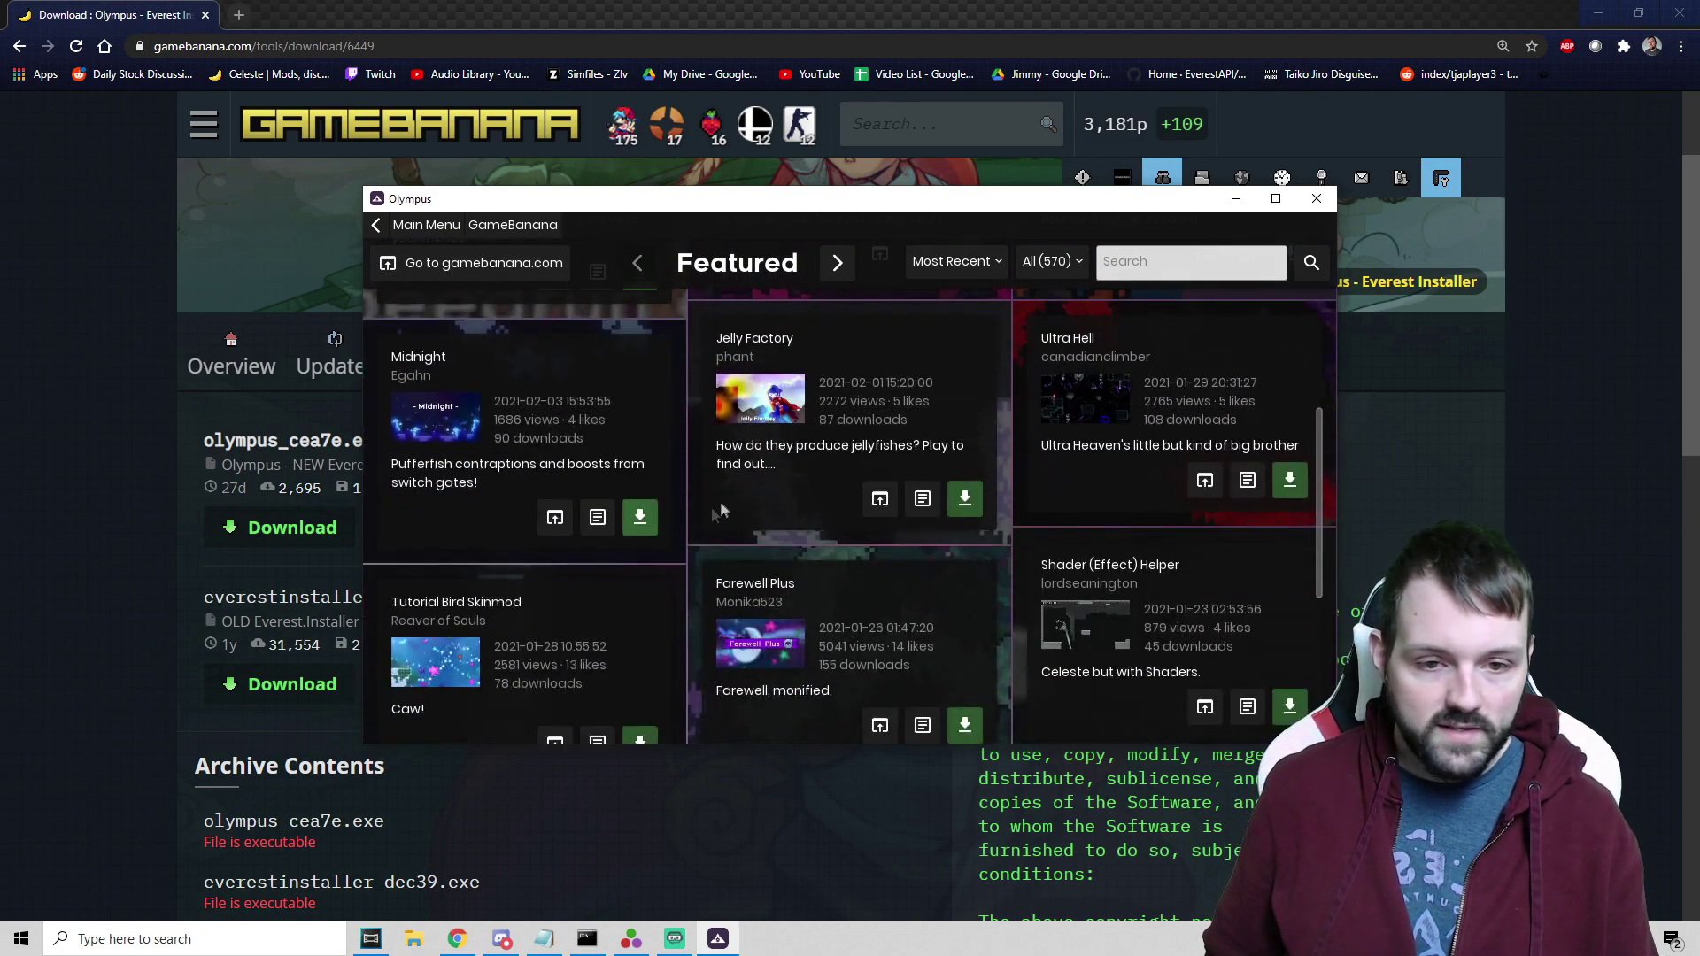
pyautogui.scroll(3, 655, 512)
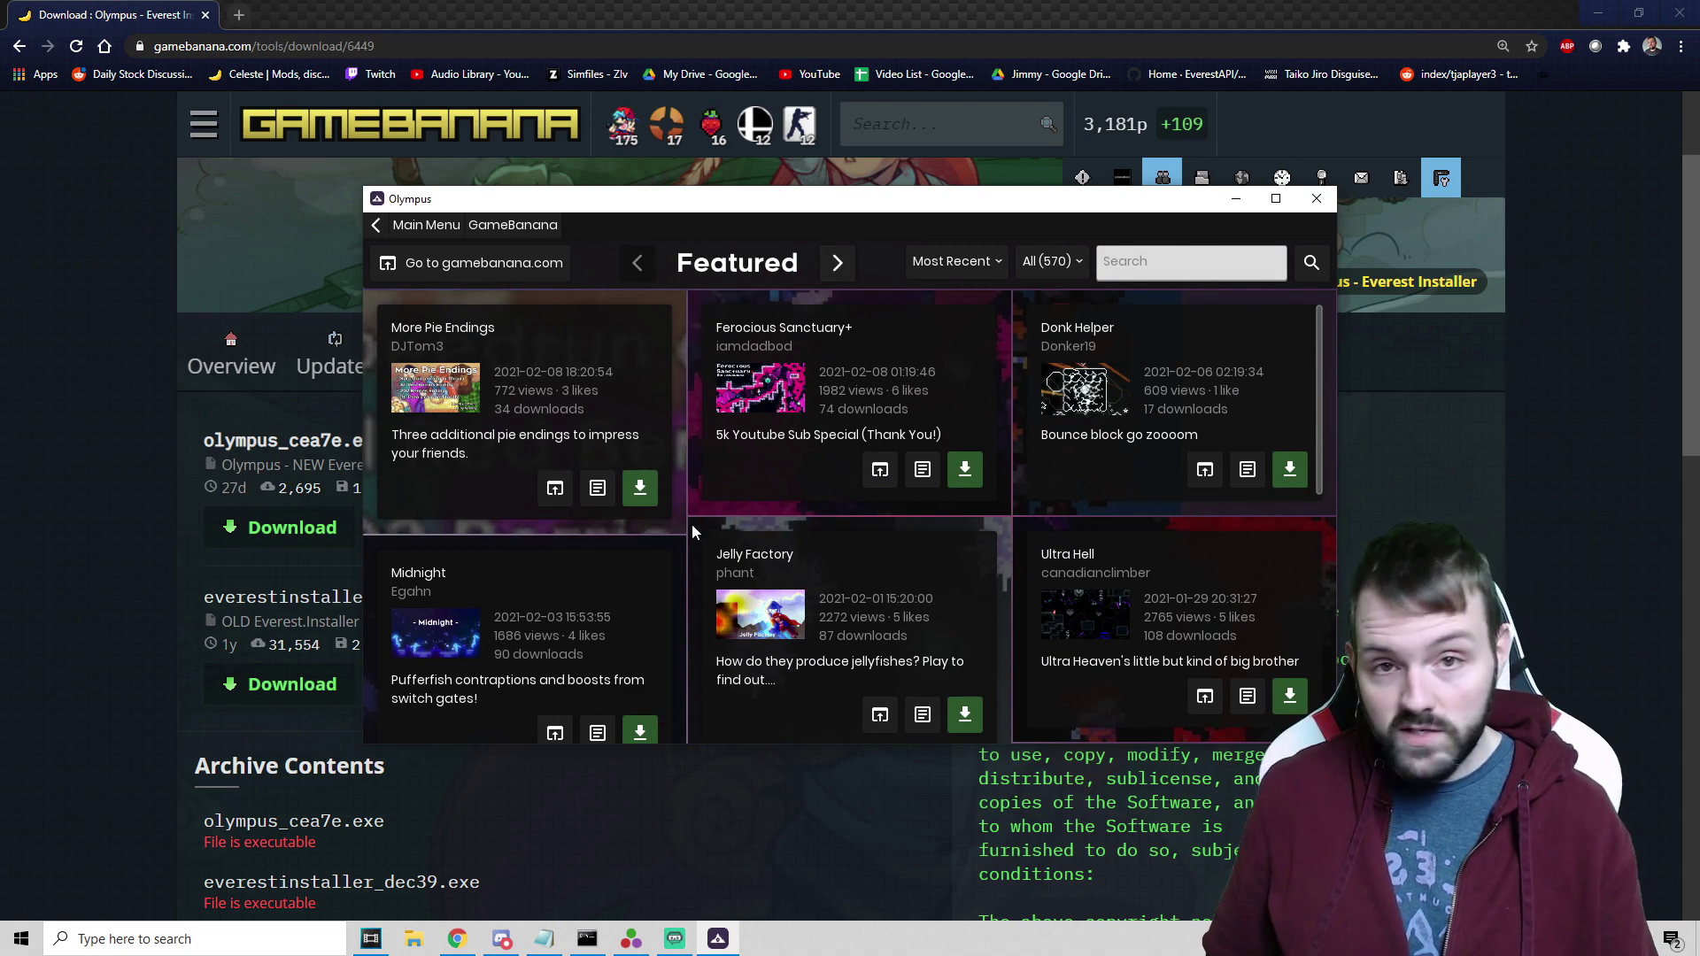
pyautogui.click(833, 270)
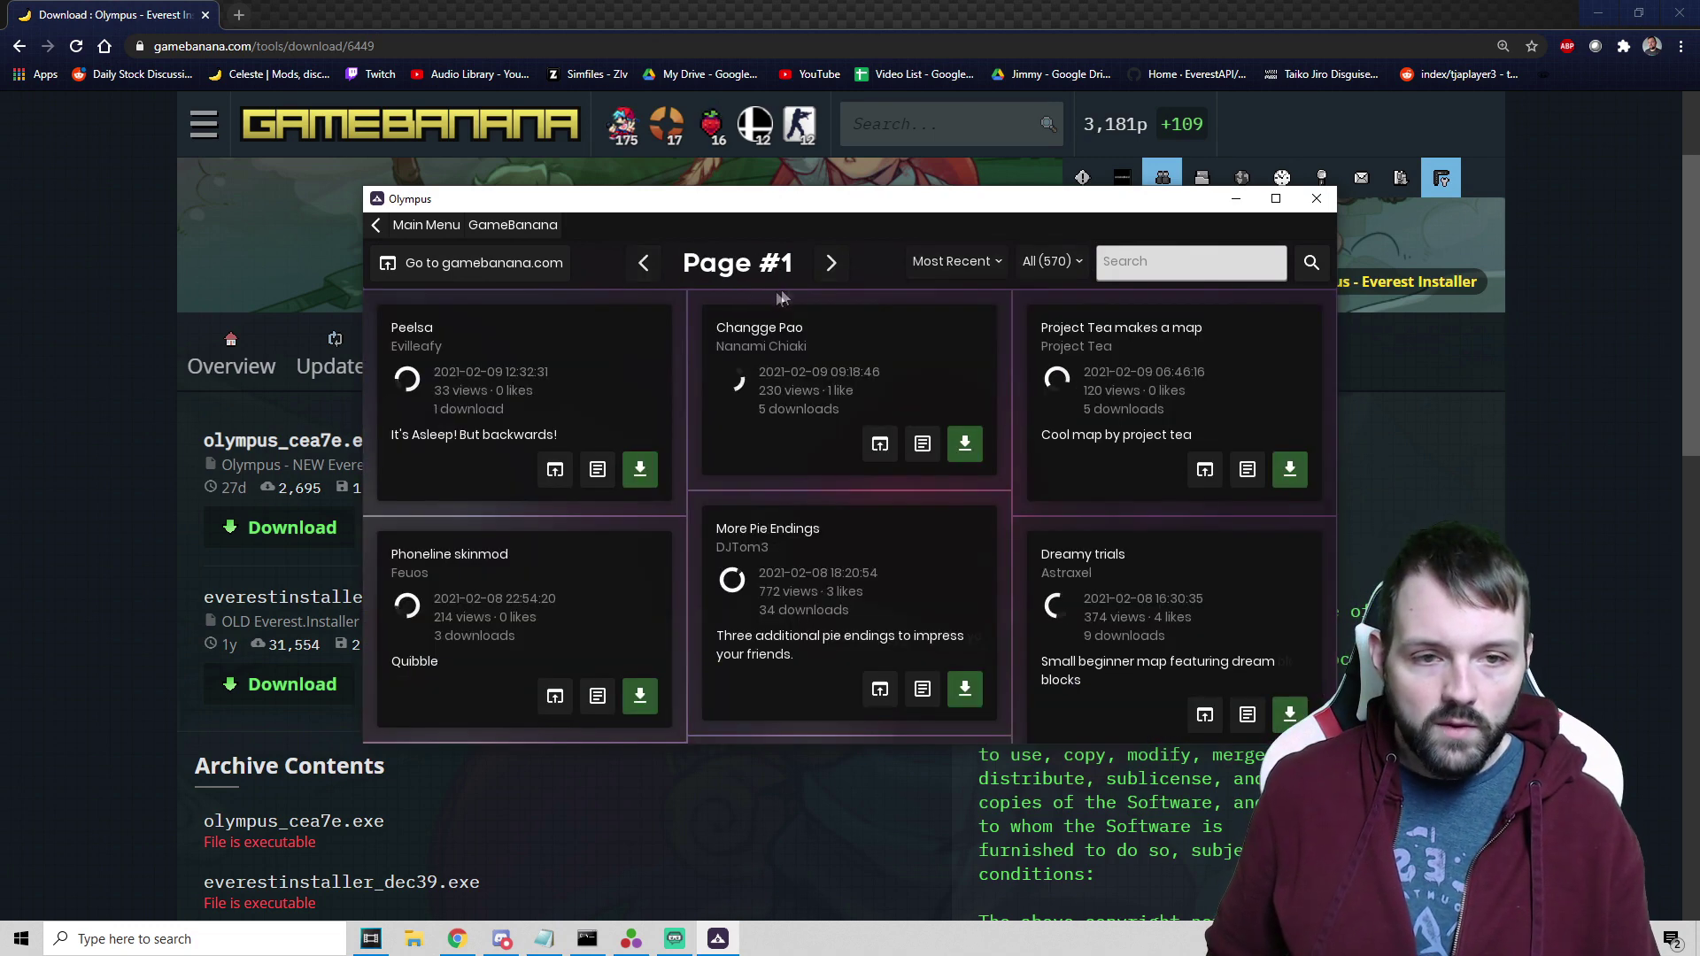
pyautogui.scroll(-3, 641, 427)
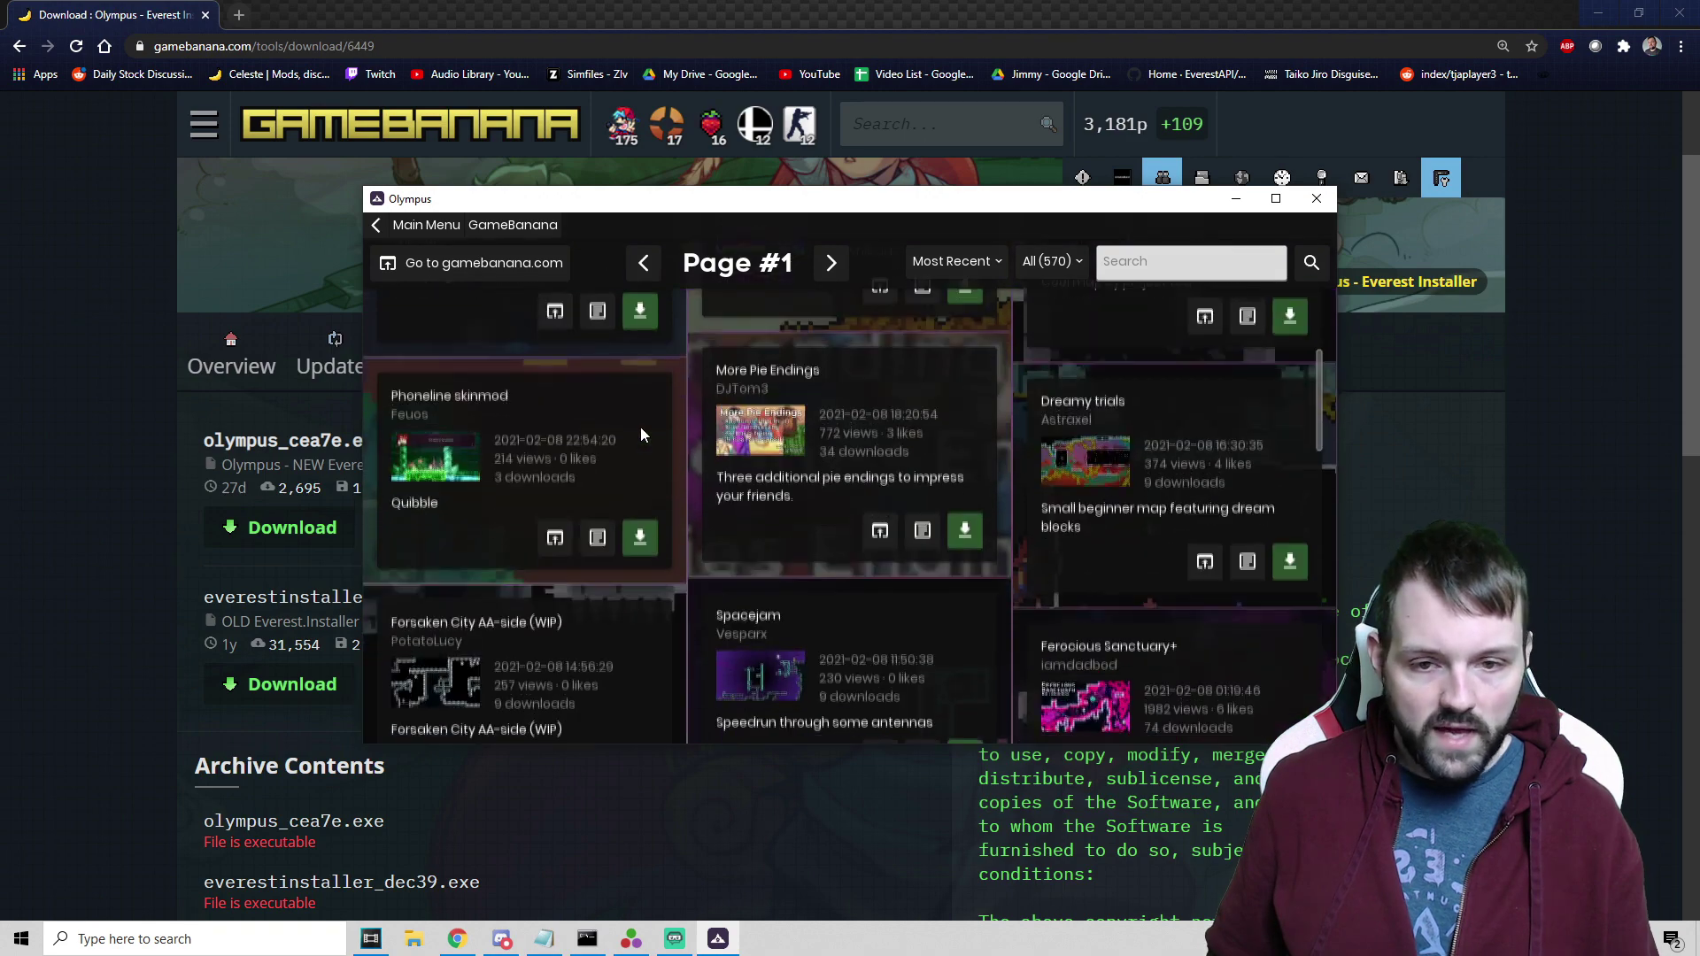
pyautogui.scroll(3, 678, 445)
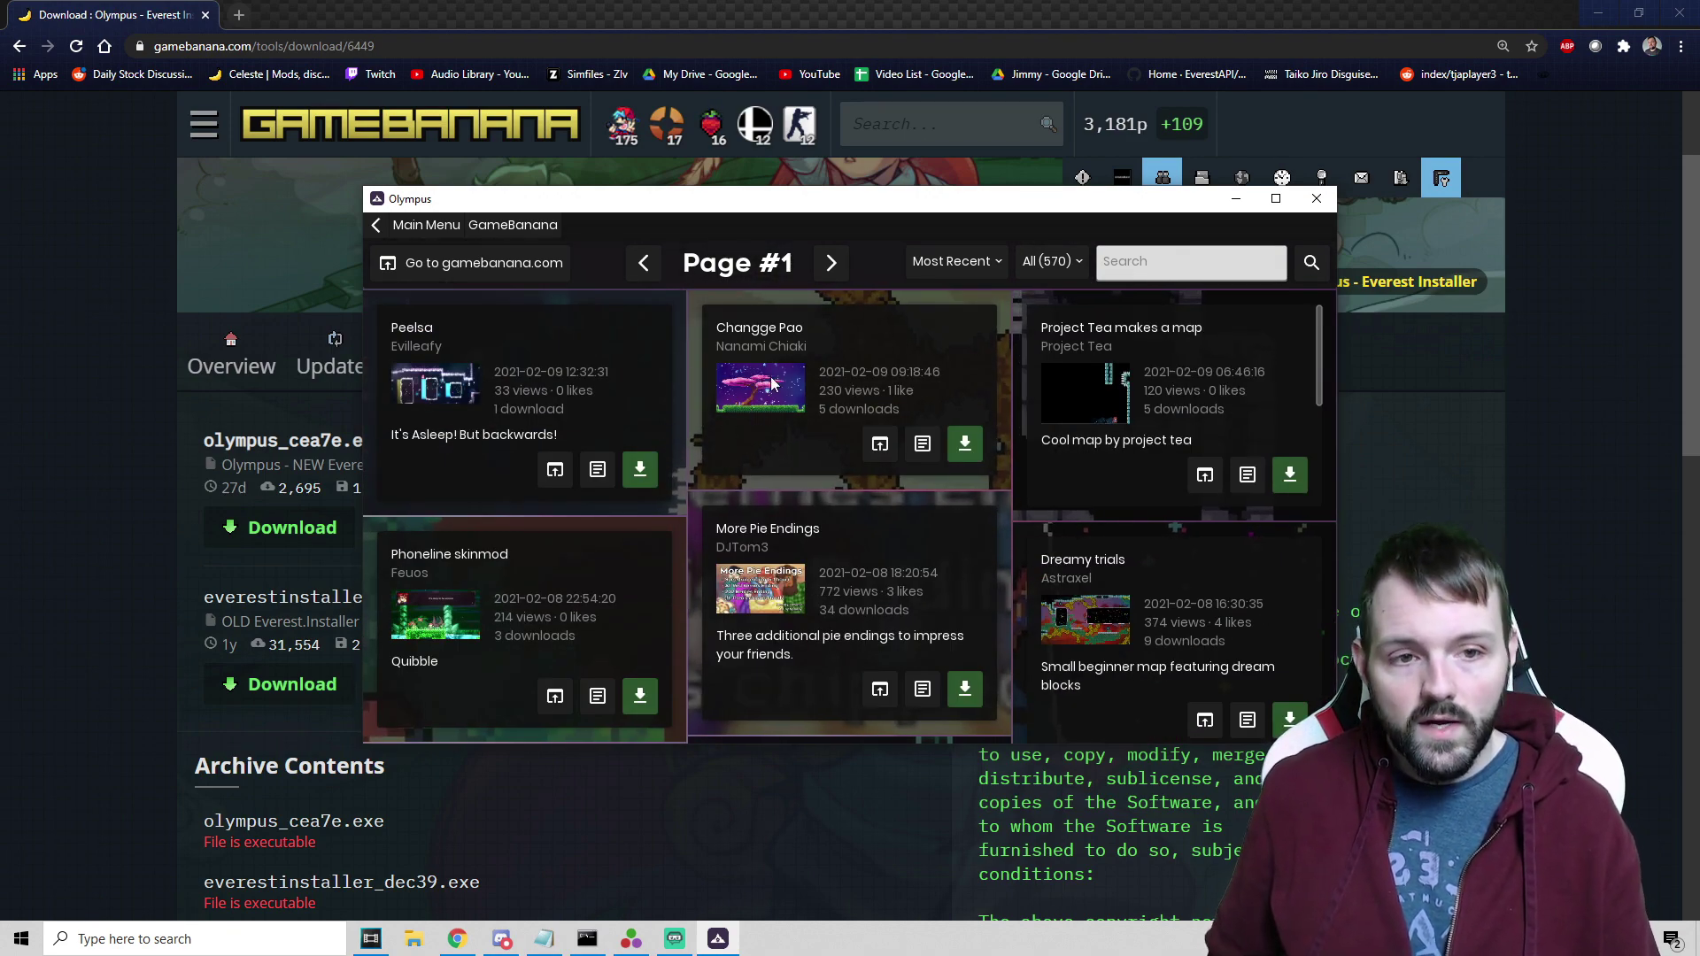
# Go to gamebanana.com in the browser and scroll the Ferocious Sanctuary+ page down to Requirements
pyautogui.click(489, 266)
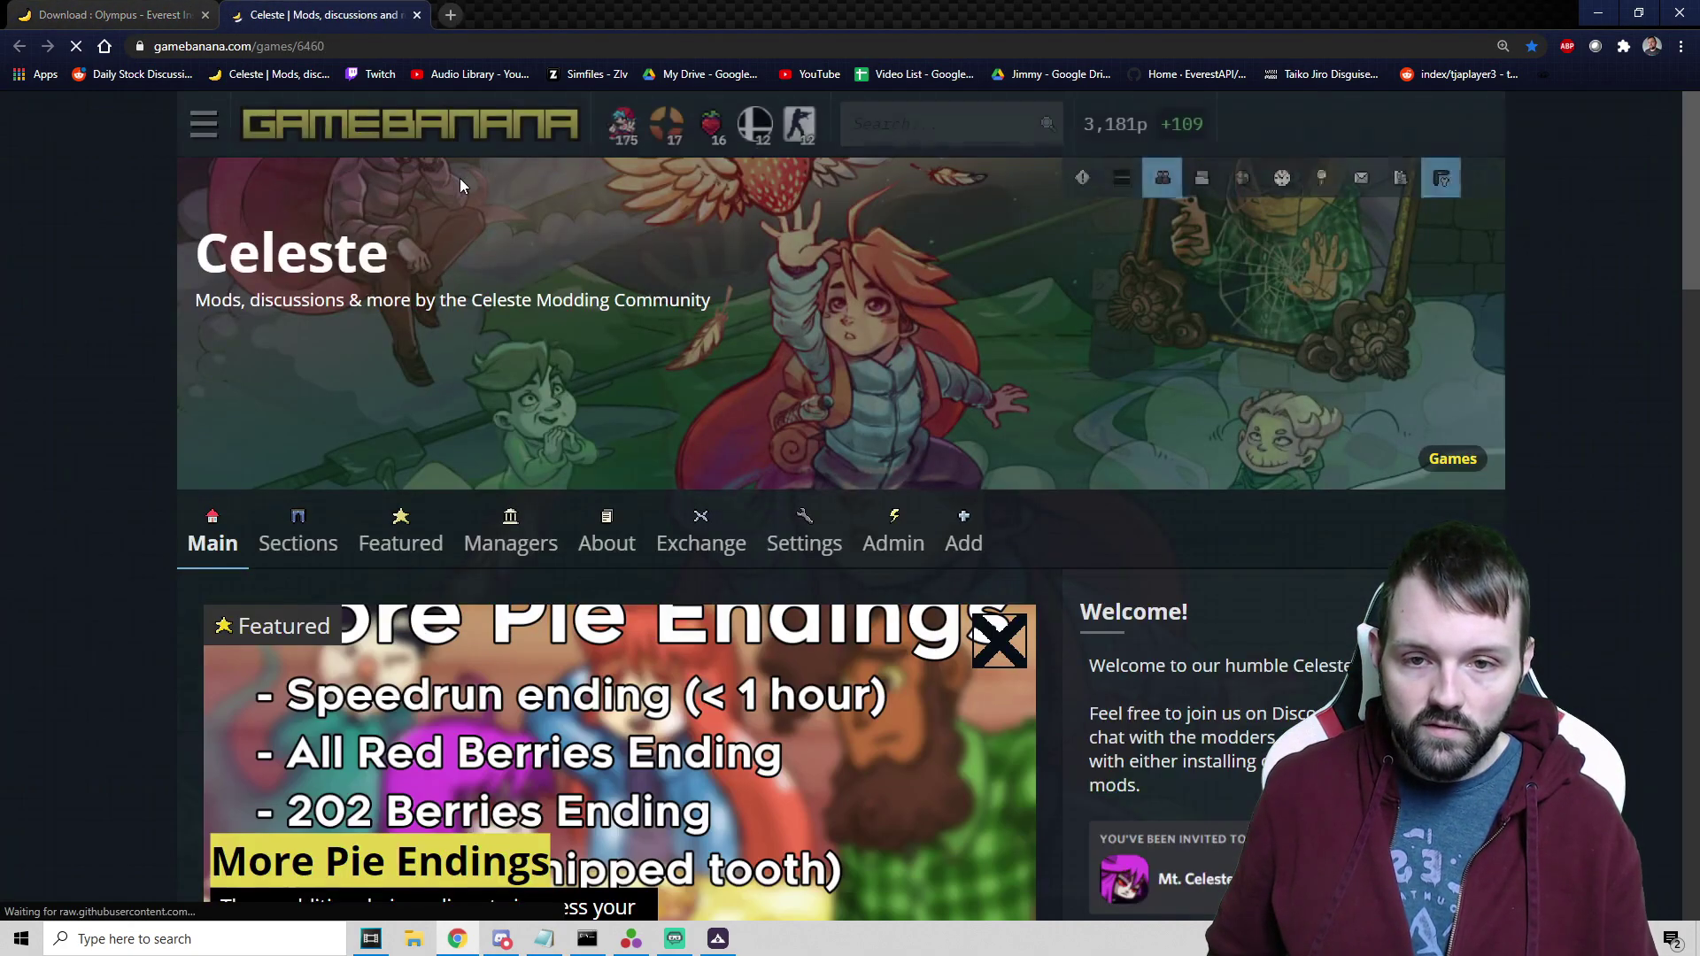
pyautogui.scroll(-5, 375, 431)
pyautogui.scroll(-5, 163, 471)
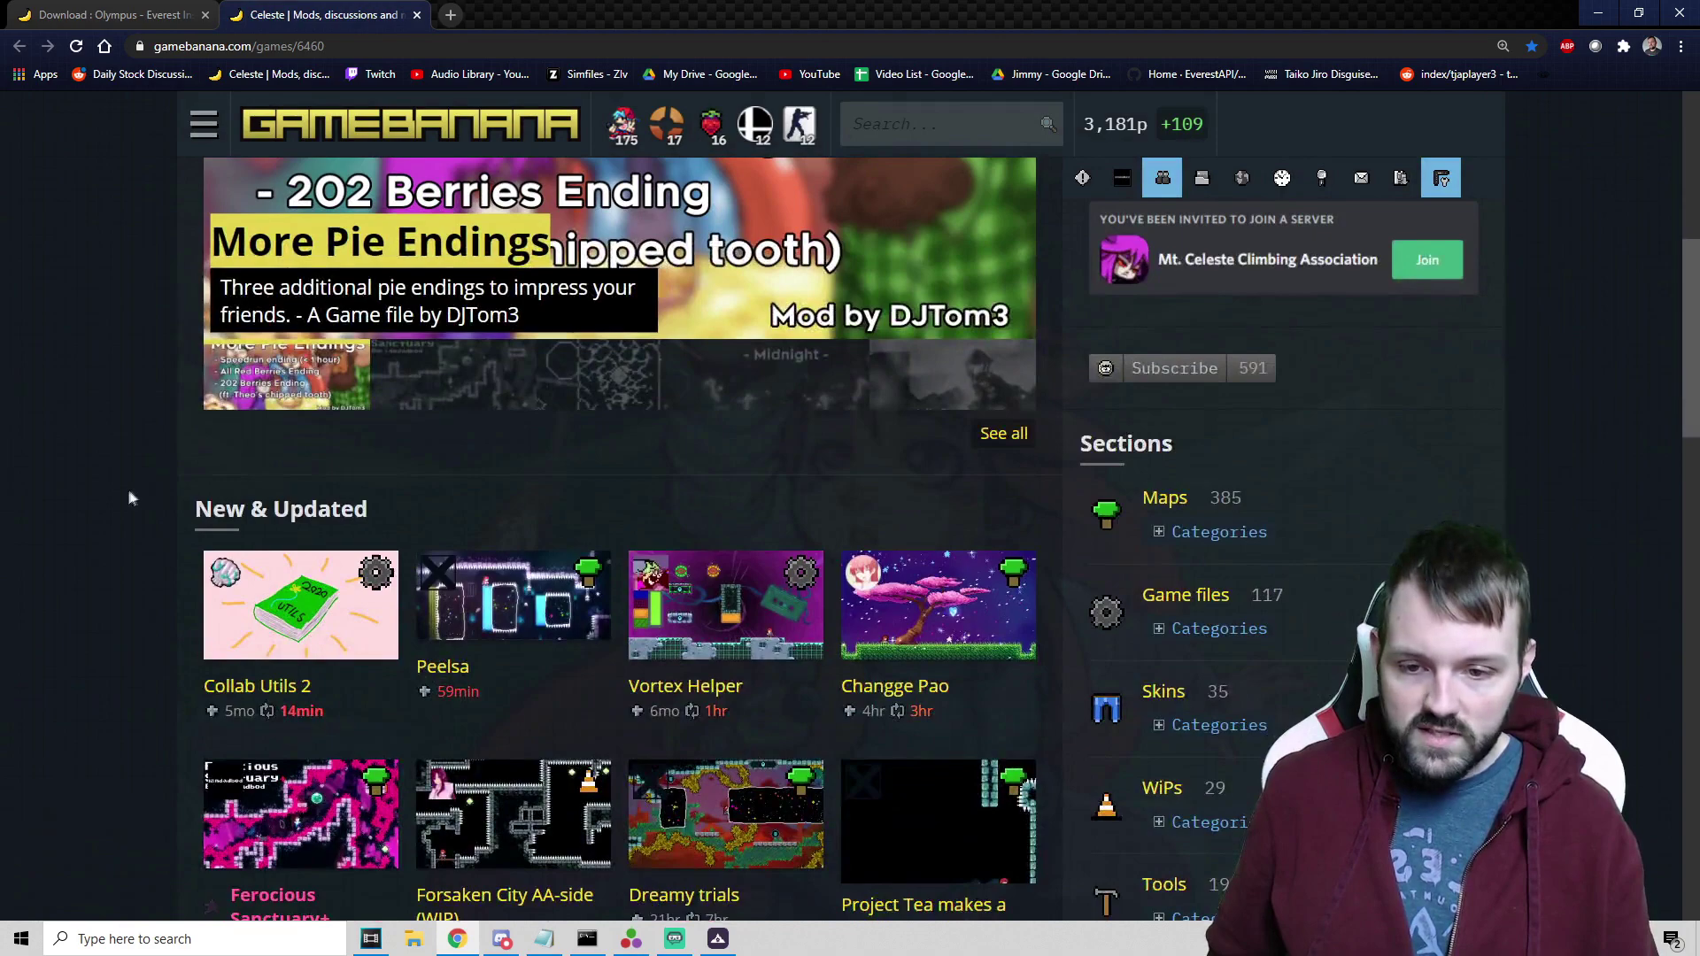
pyautogui.scroll(-2, 399, 401)
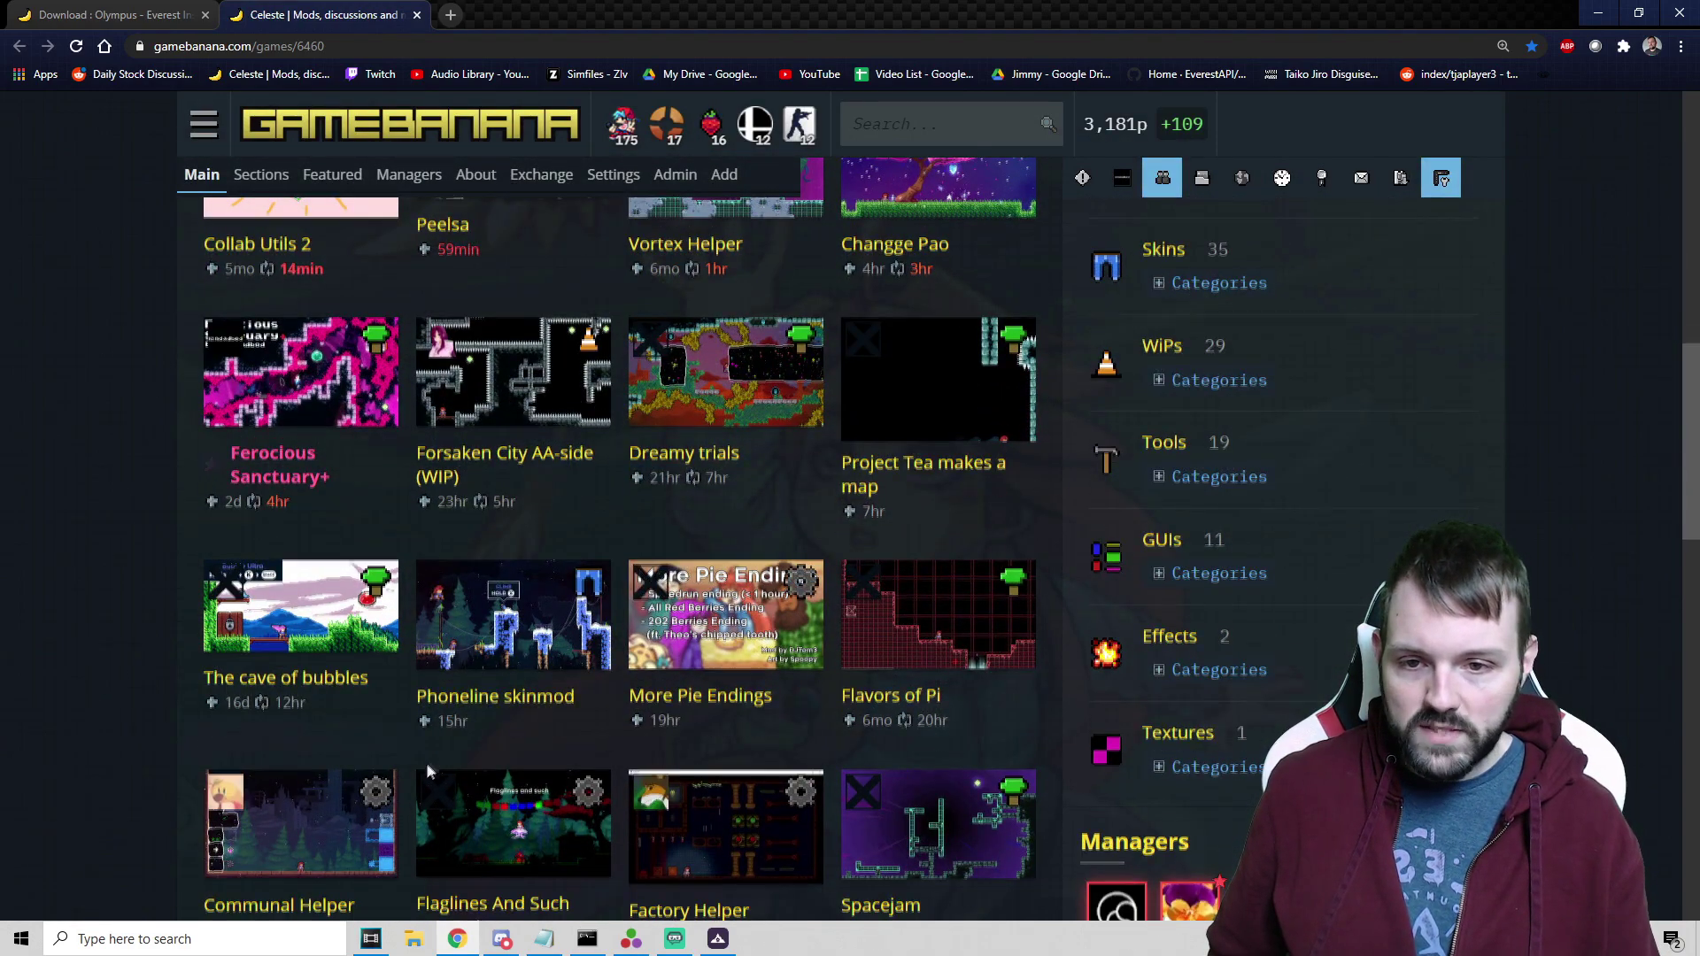
pyautogui.scroll(3, 383, 771)
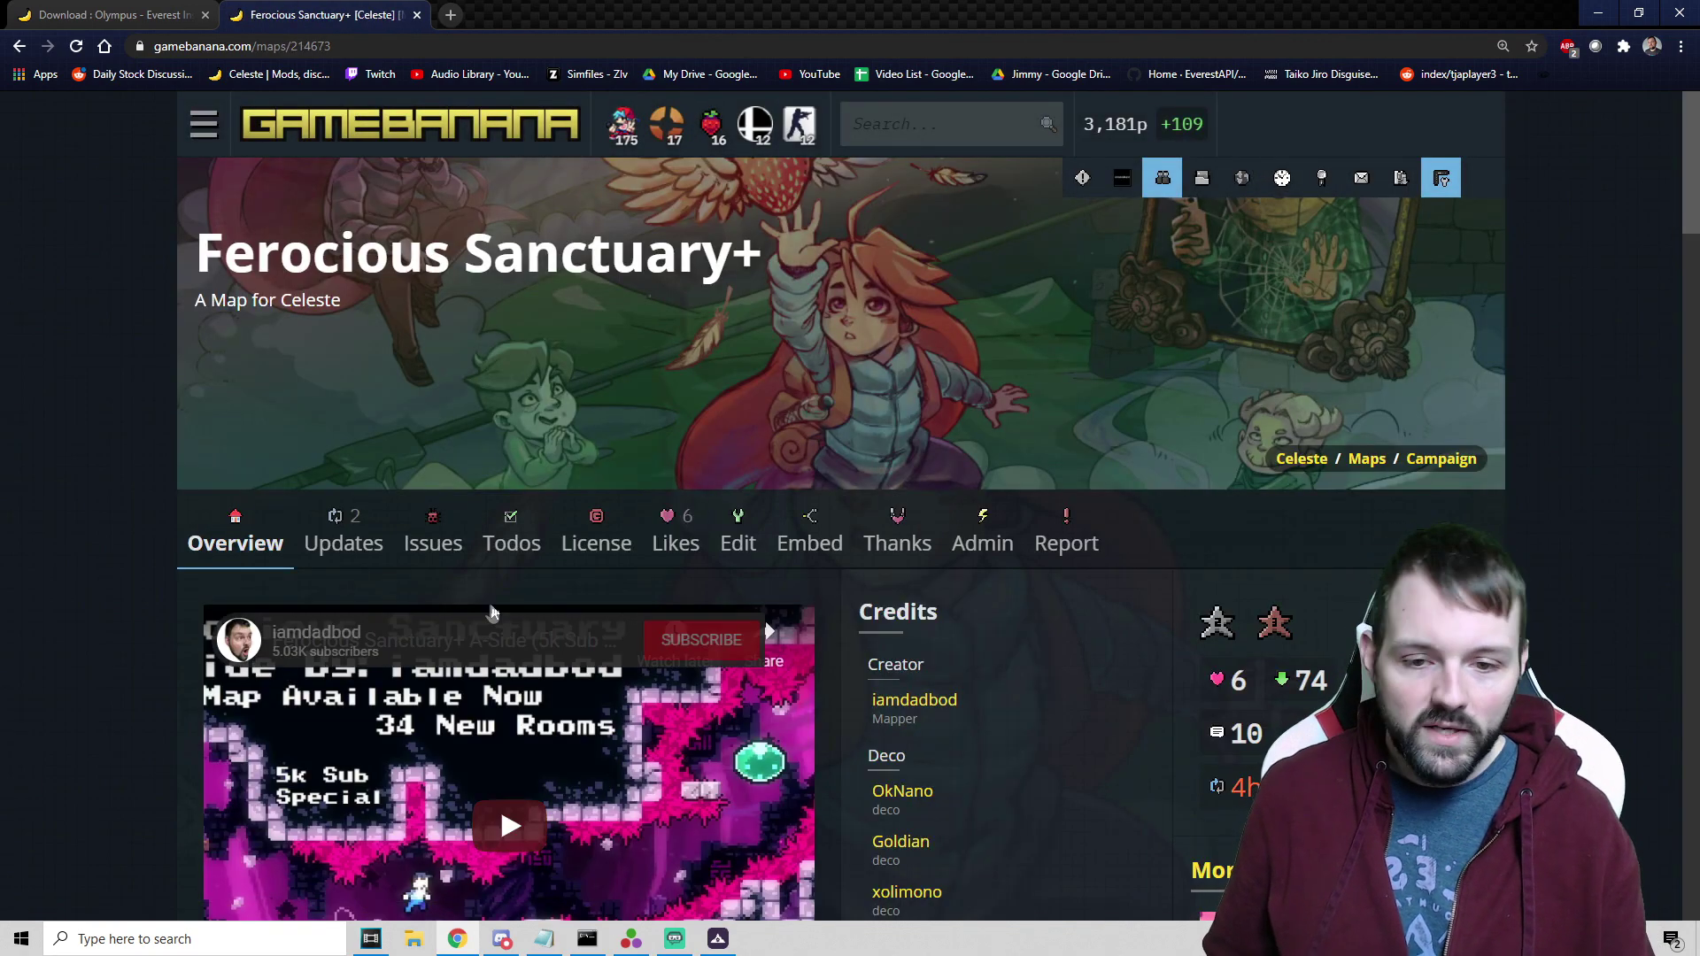
pyautogui.scroll(-7, 491, 604)
pyautogui.scroll(-3, 429, 636)
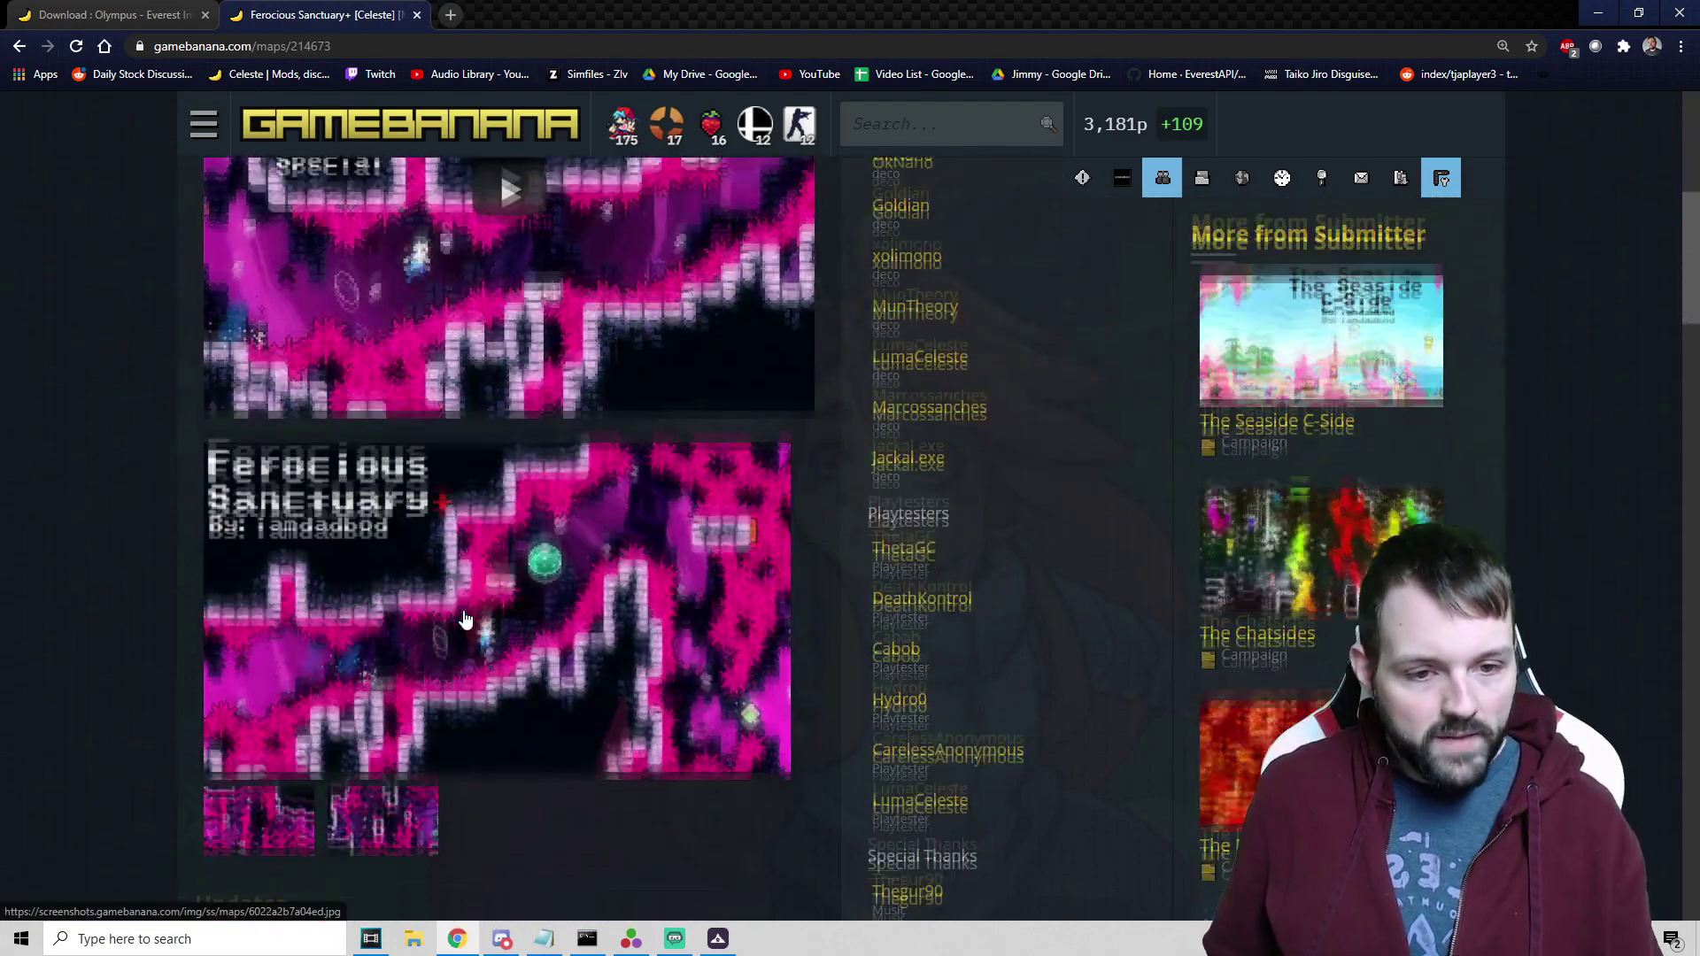
pyautogui.scroll(-1, 622, 607)
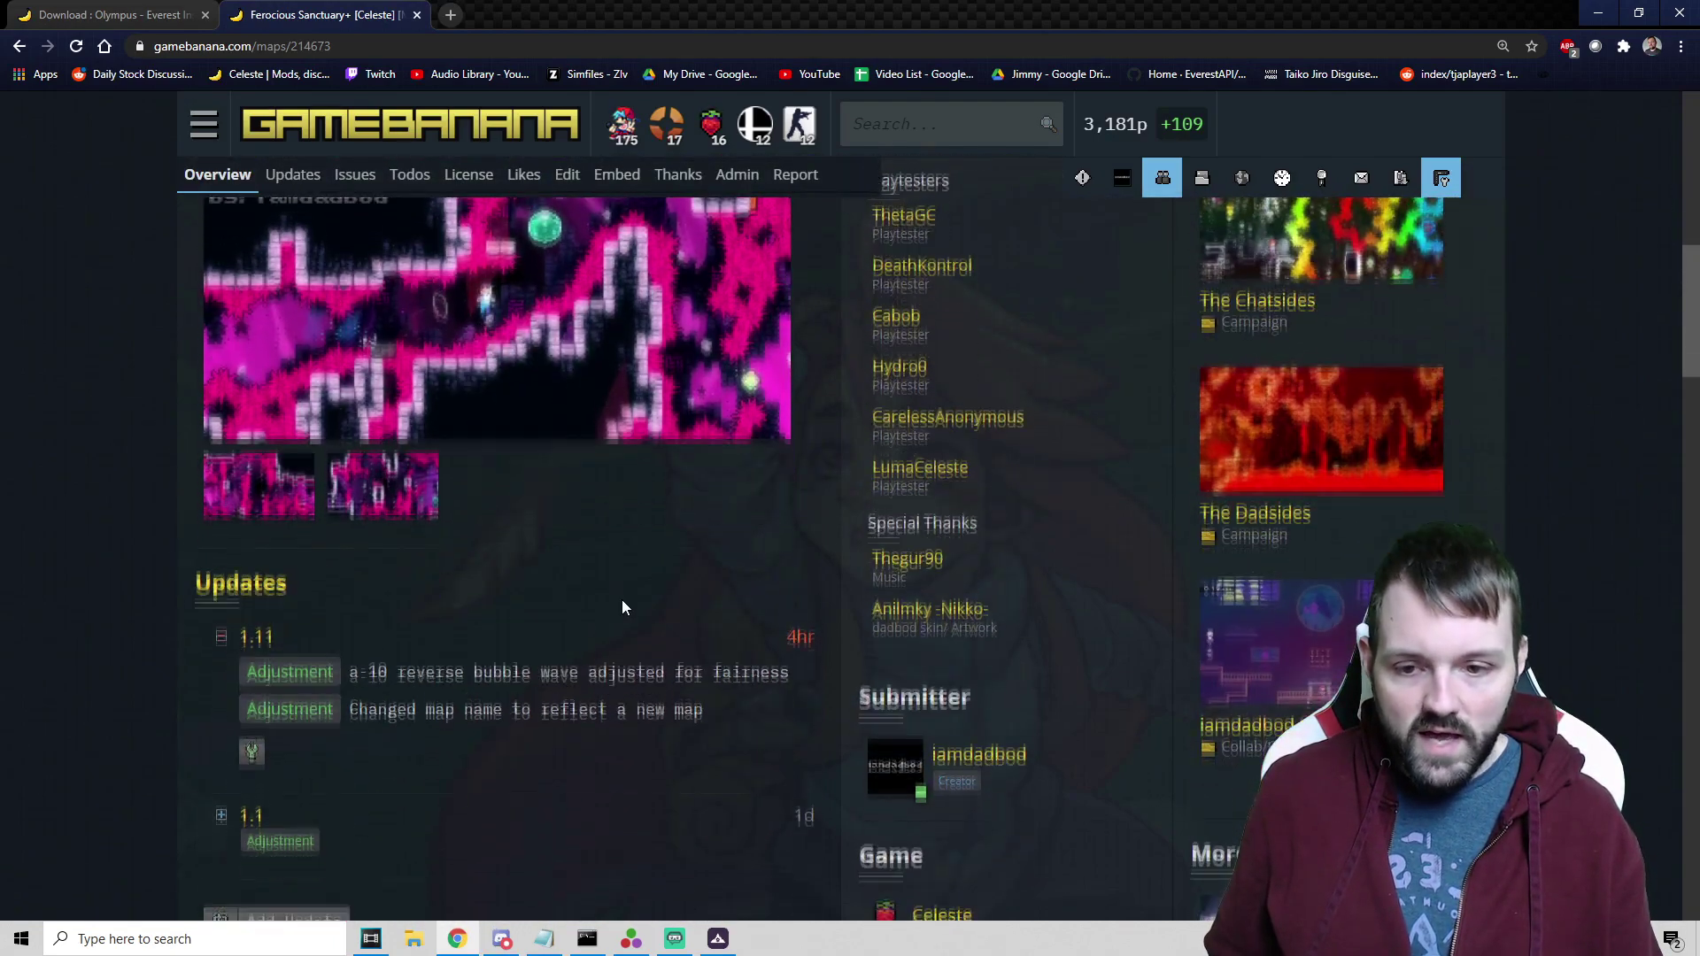
pyautogui.scroll(4, 562, 596)
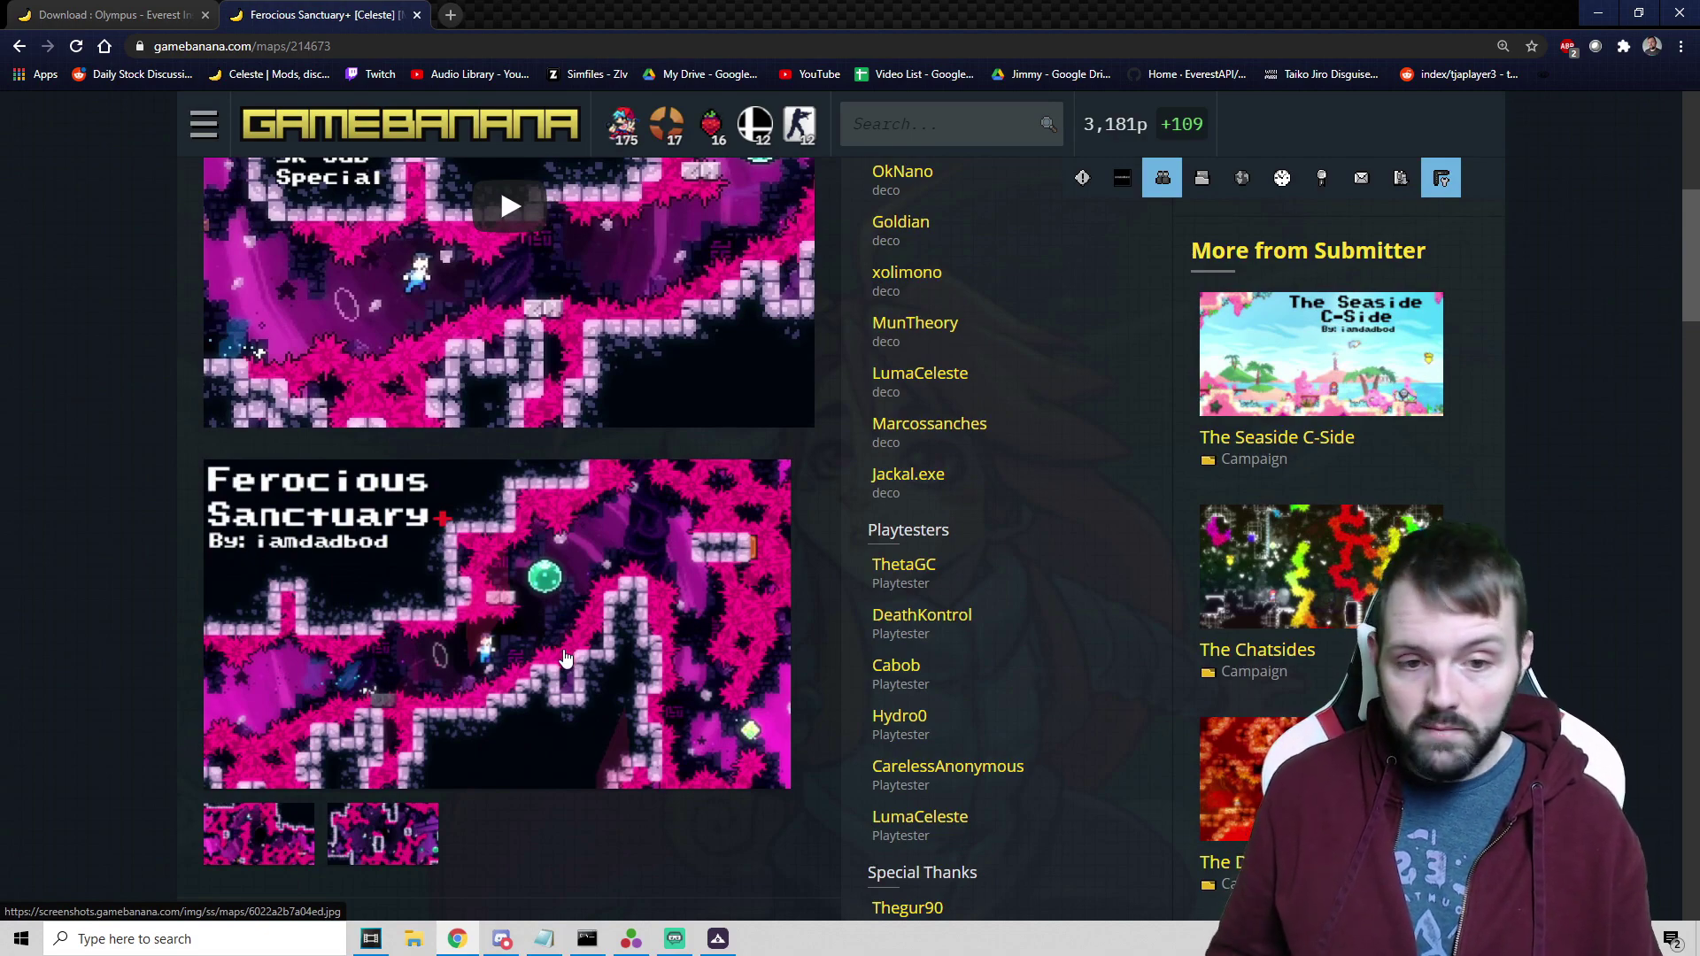
pyautogui.scroll(2, 520, 731)
pyautogui.scroll(-7, 514, 699)
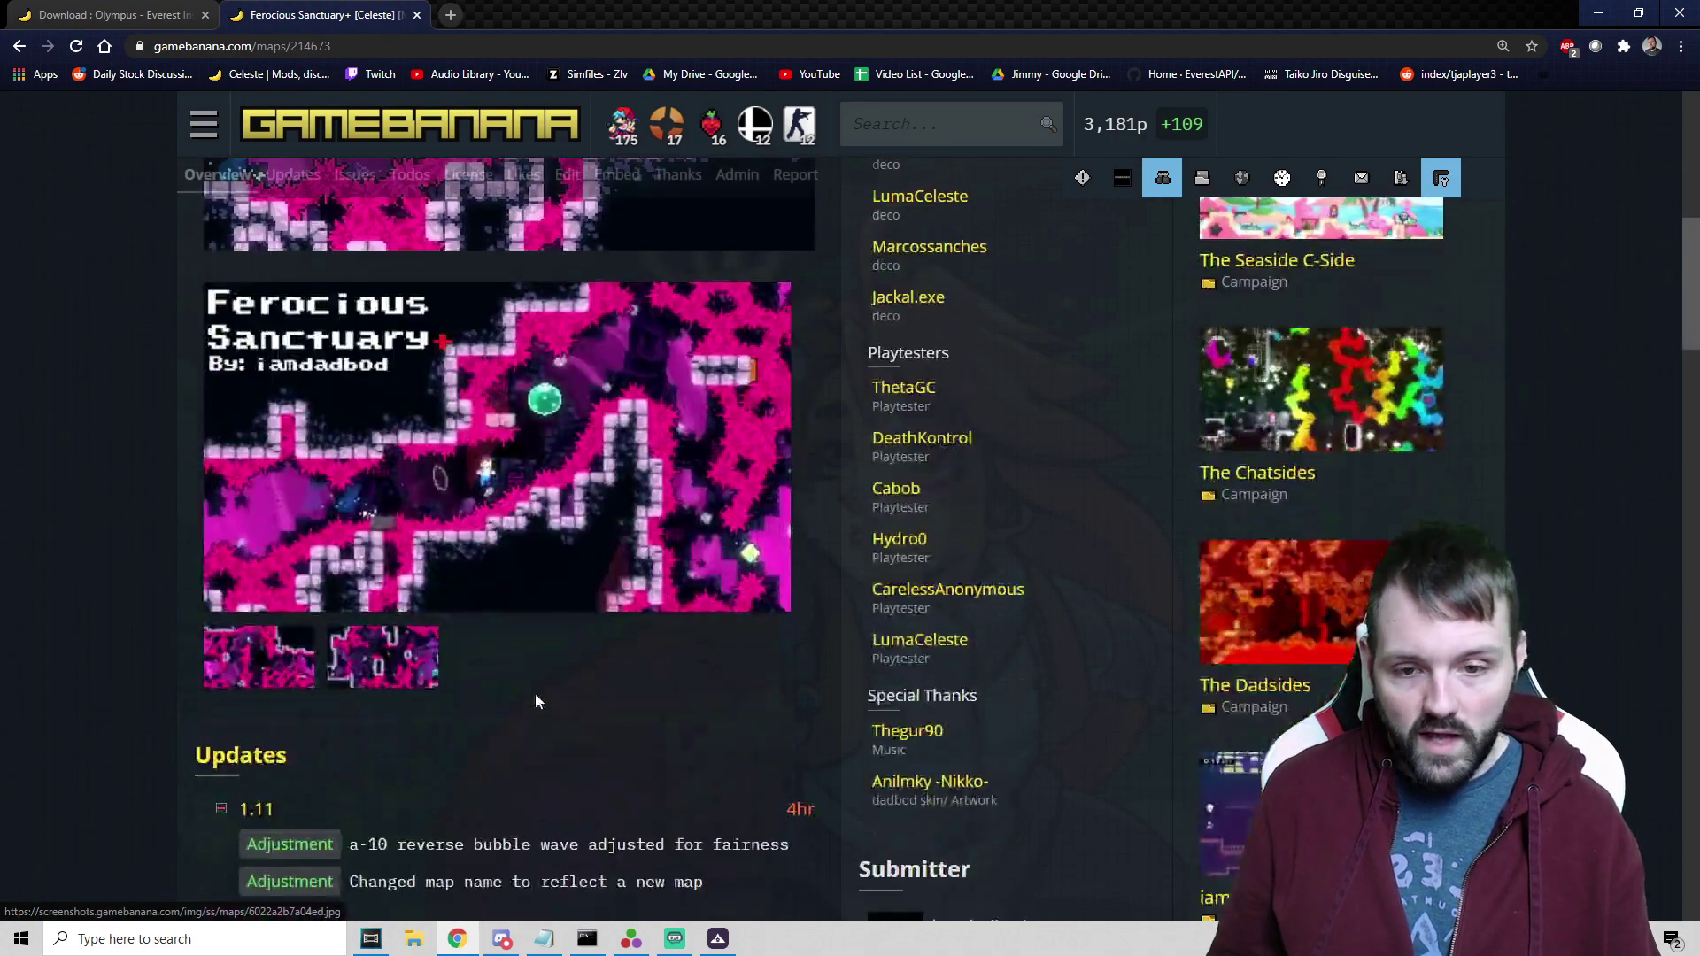
pyautogui.scroll(-7, 496, 593)
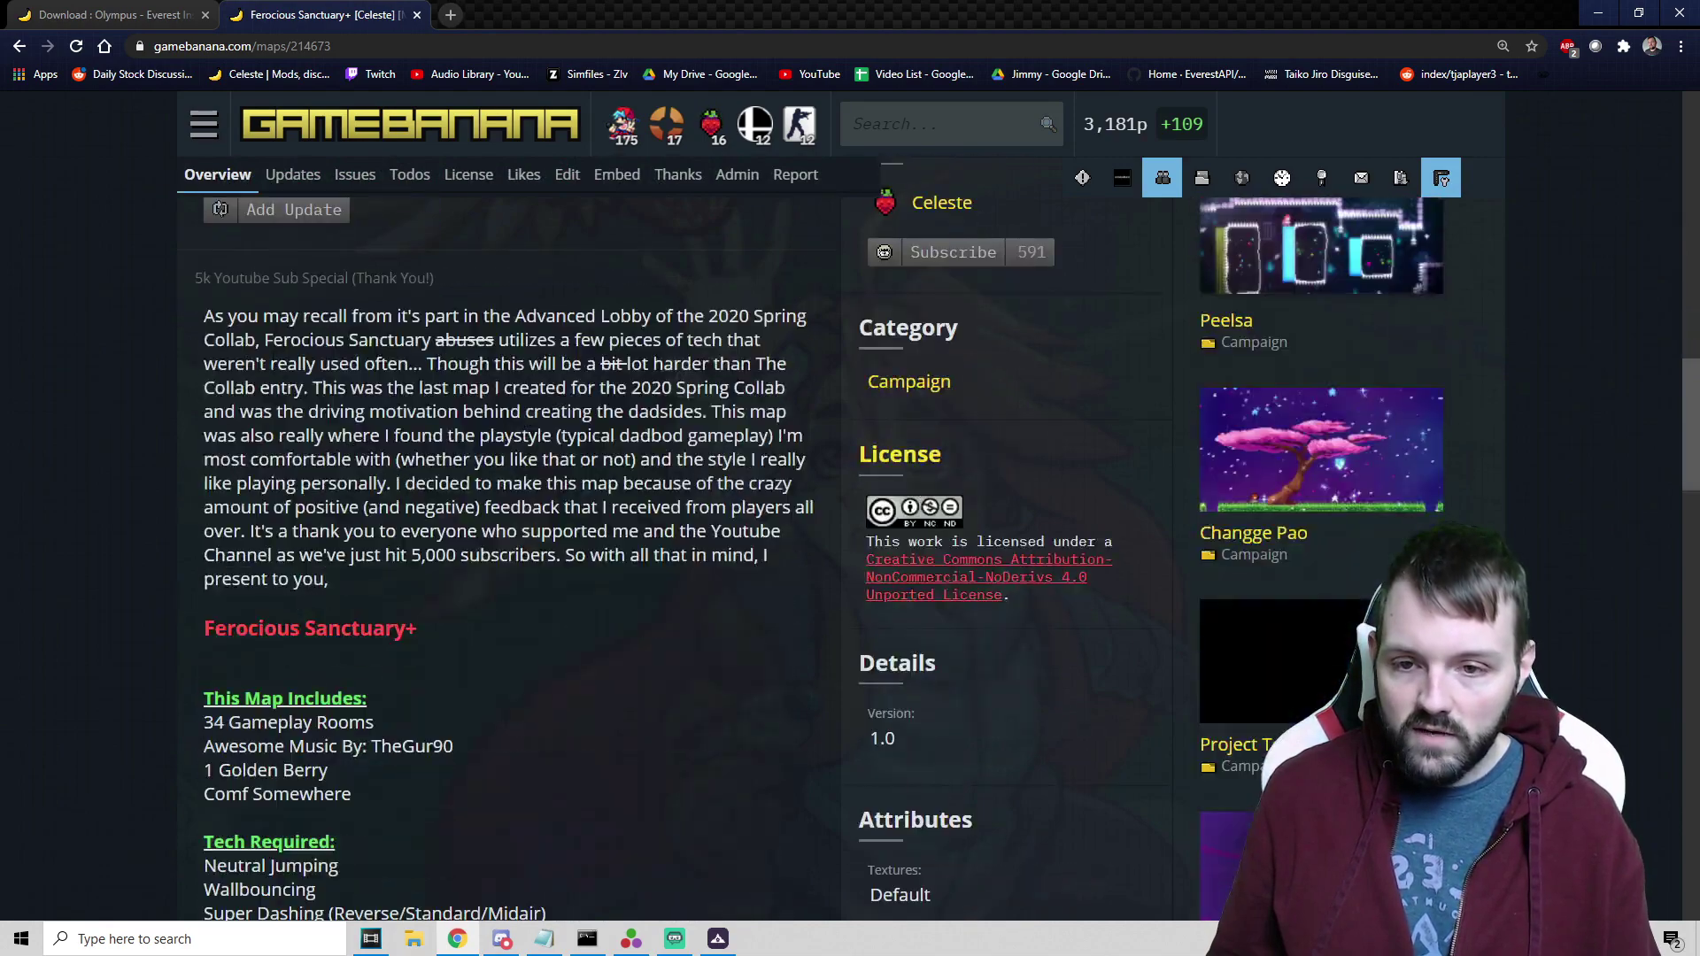
pyautogui.scroll(-12, 531, 567)
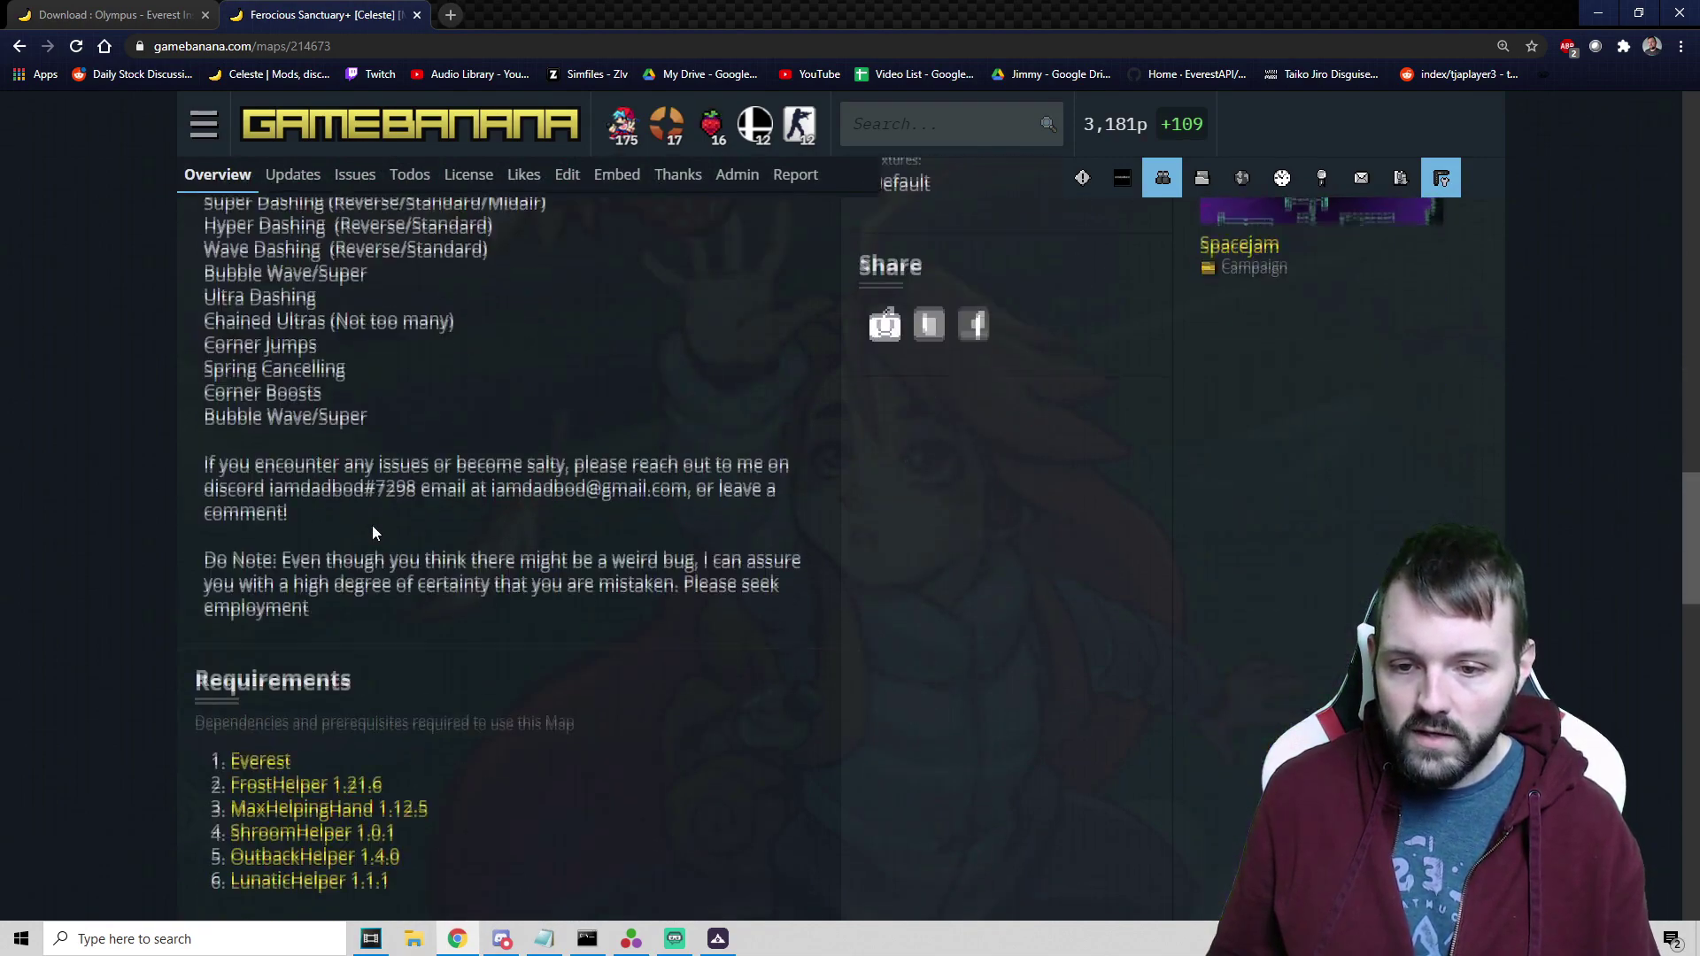
# Highlight the Requirements heading and the required helper list, including FrostHelper 1.21.6
pyautogui.moveTo(197, 331); pyautogui.dragTo(449, 351)
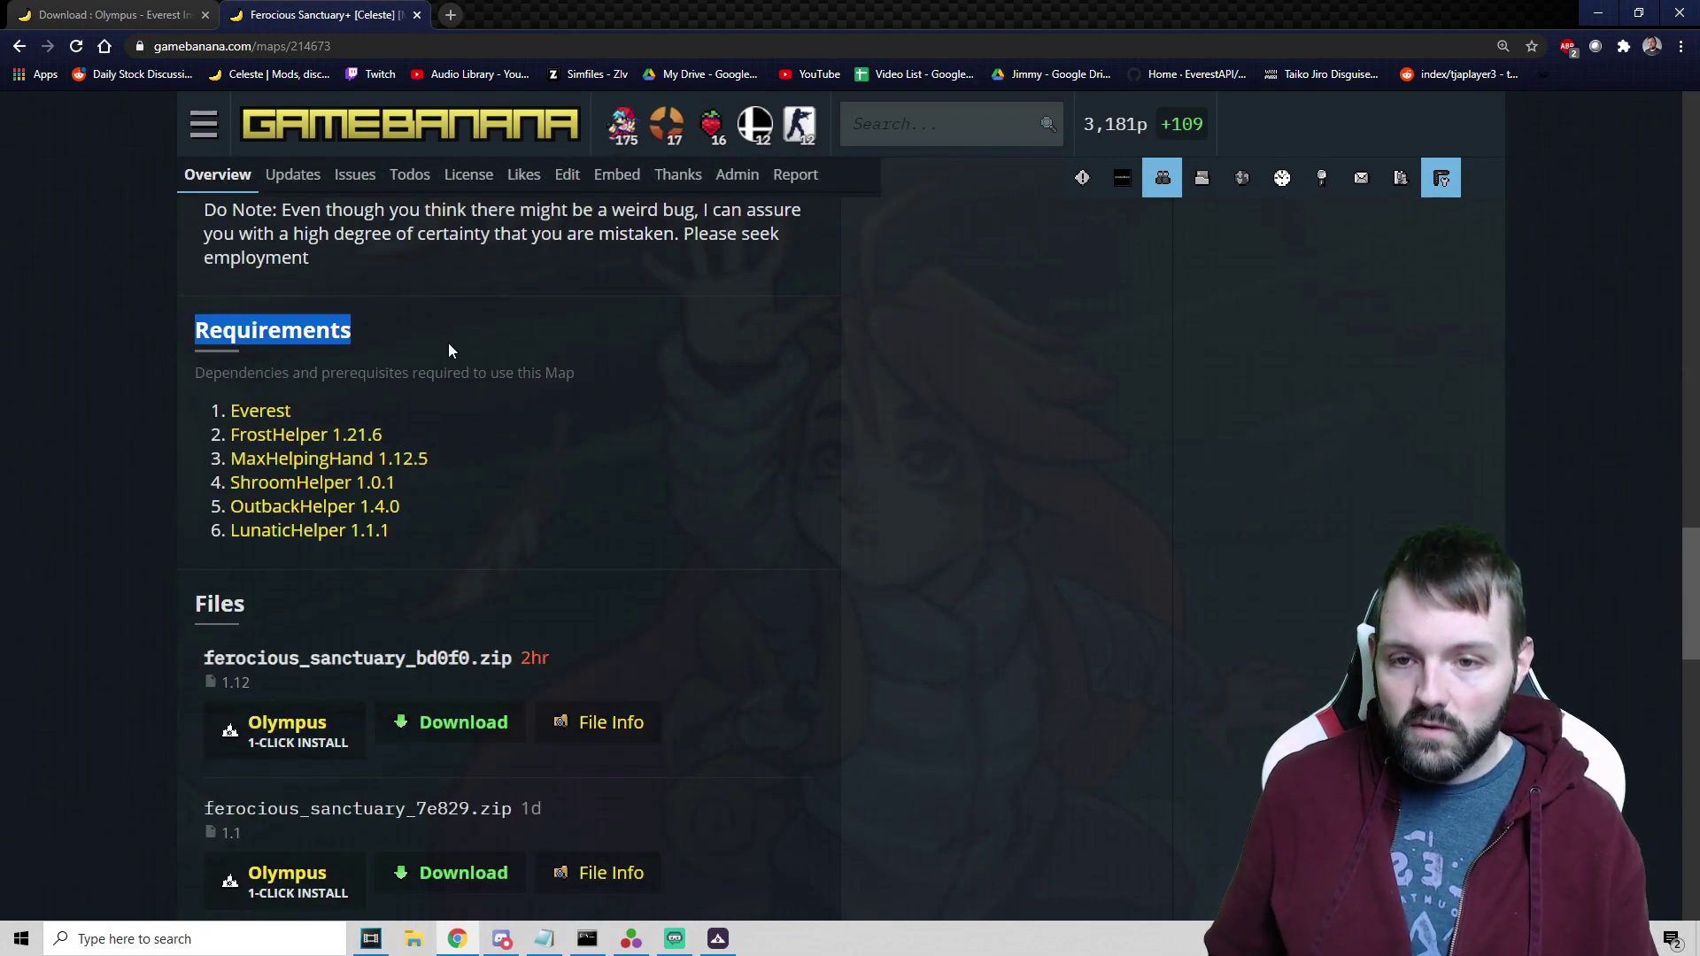
pyautogui.click(581, 373)
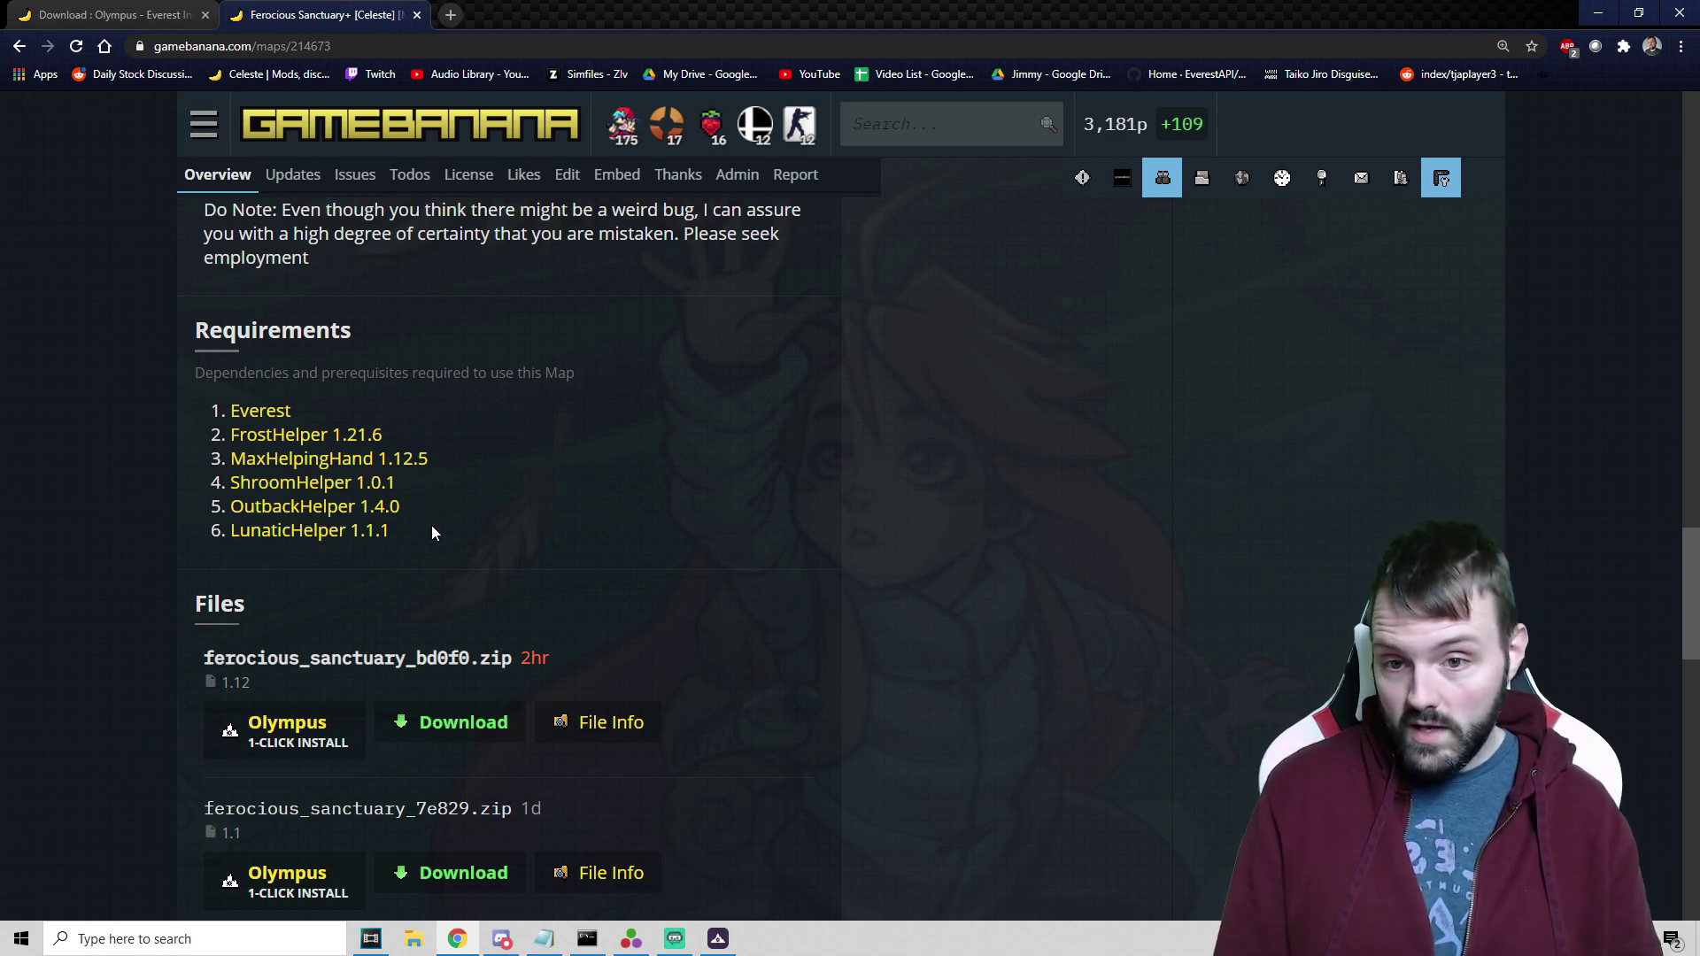
pyautogui.moveTo(432, 530); pyautogui.dragTo(234, 423)
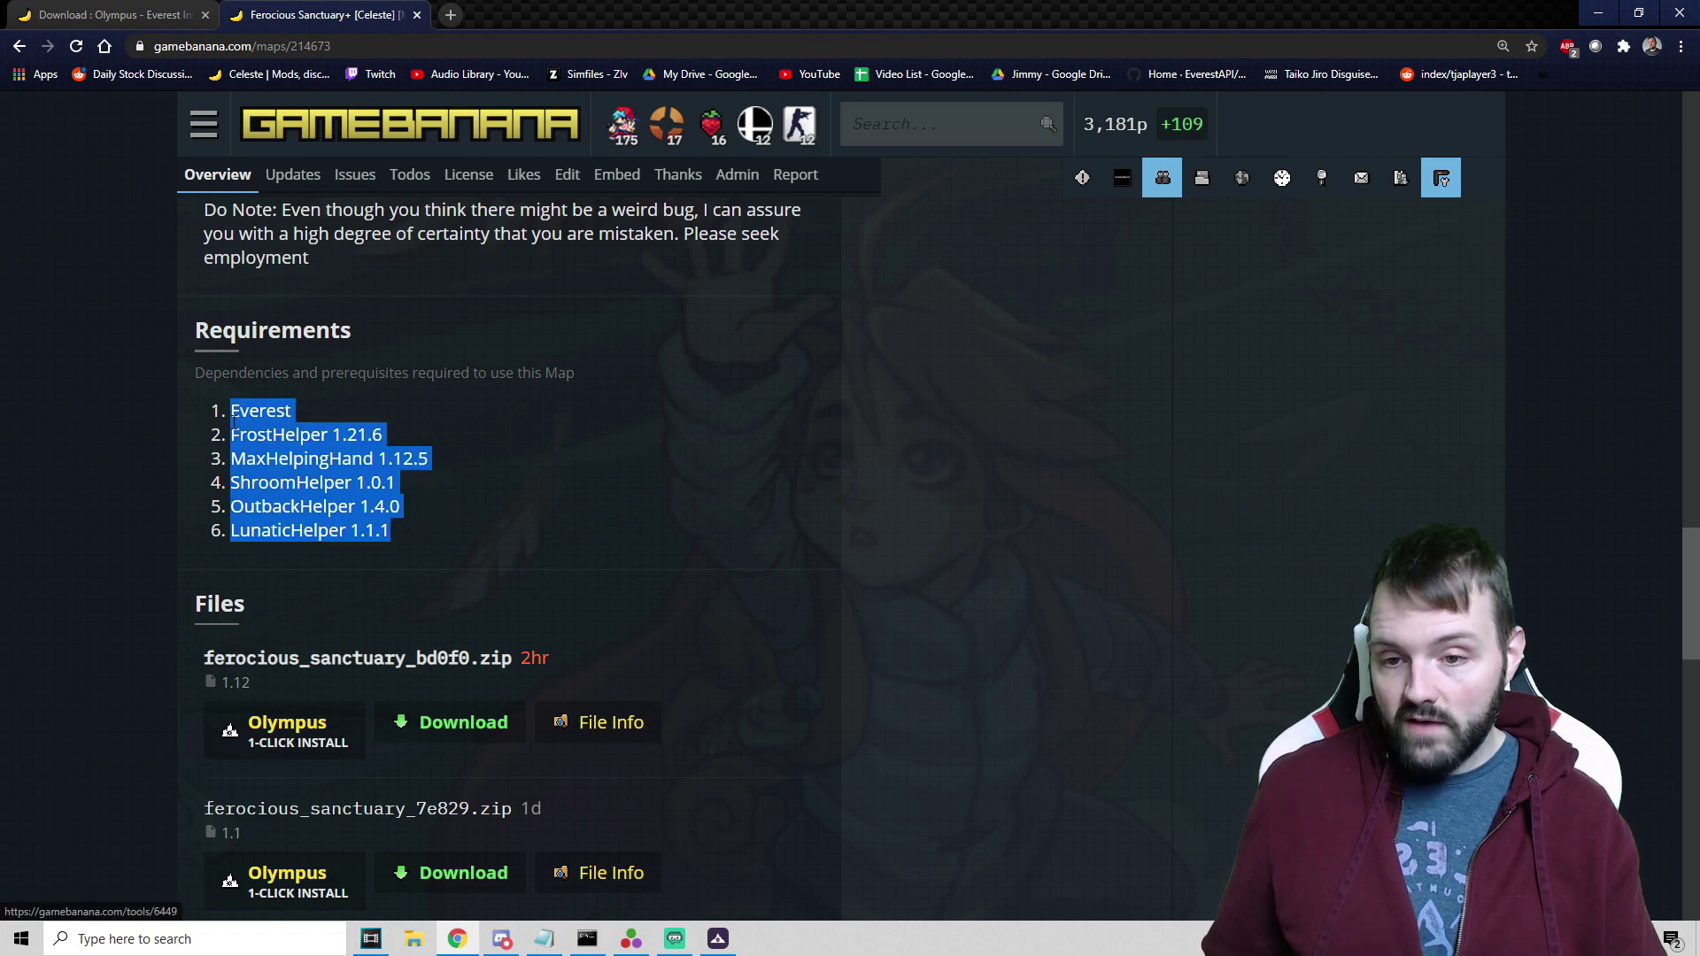
pyautogui.click(494, 535)
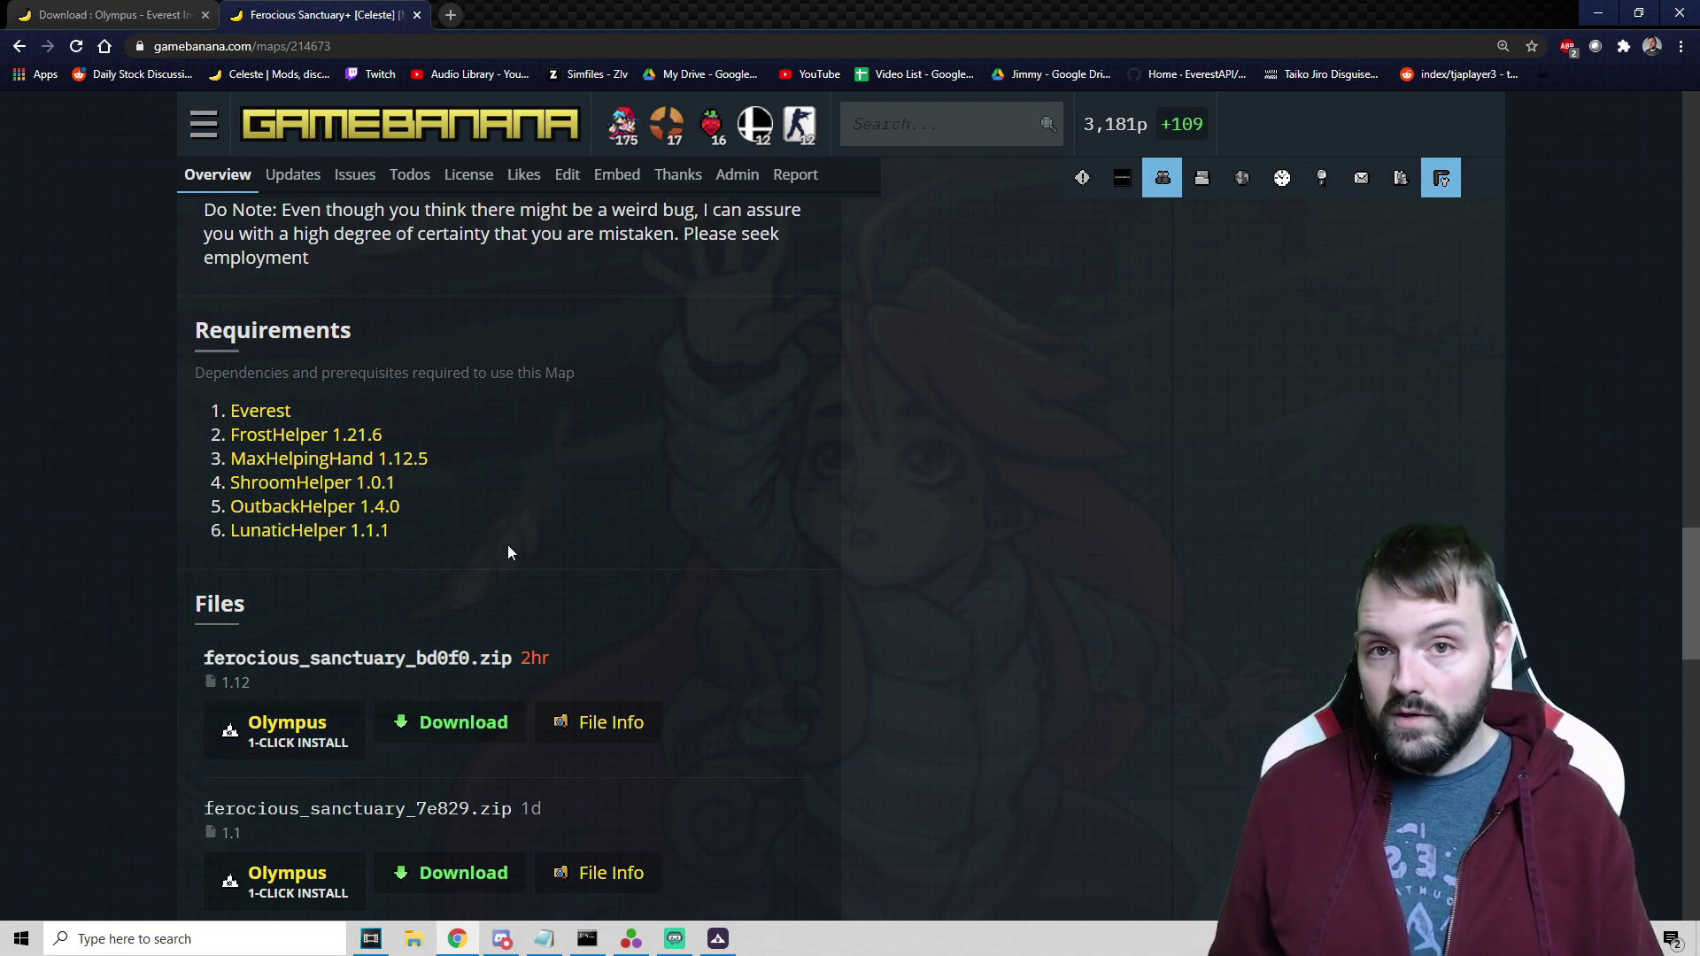
# Install the newest Ferocious Sanctuary+ zip through Olympus 1-Click Install and dismiss the success notice
pyautogui.scroll(-2, 507, 538)
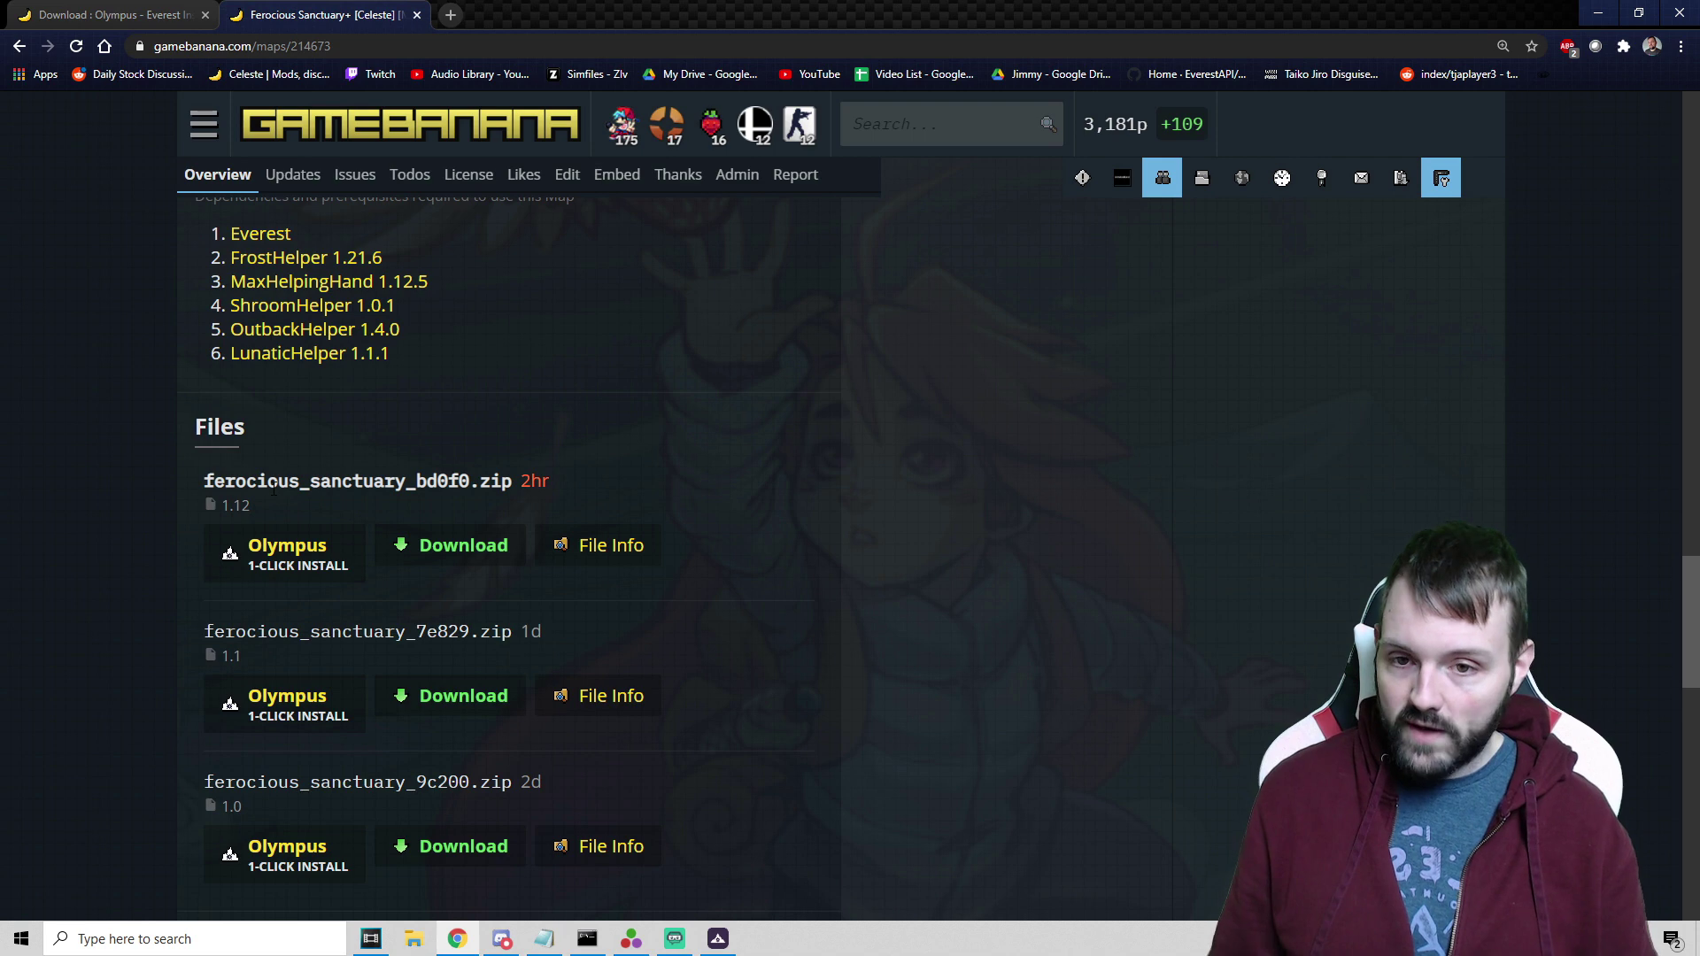
pyautogui.click(286, 555)
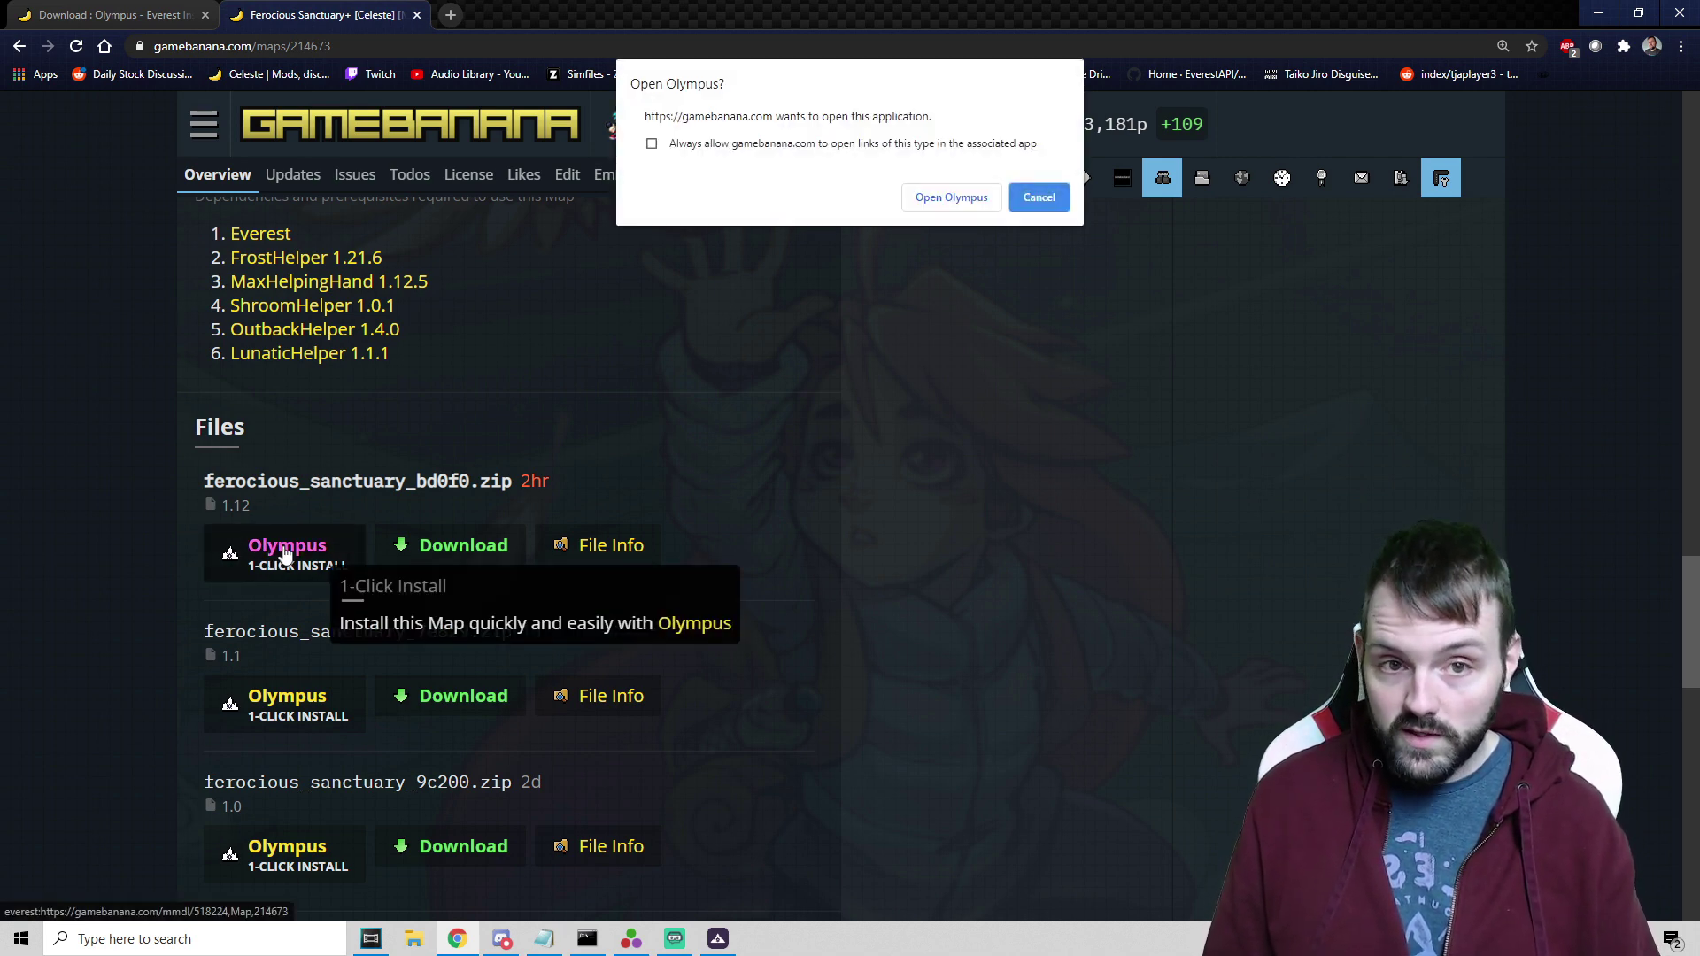
pyautogui.click(942, 198)
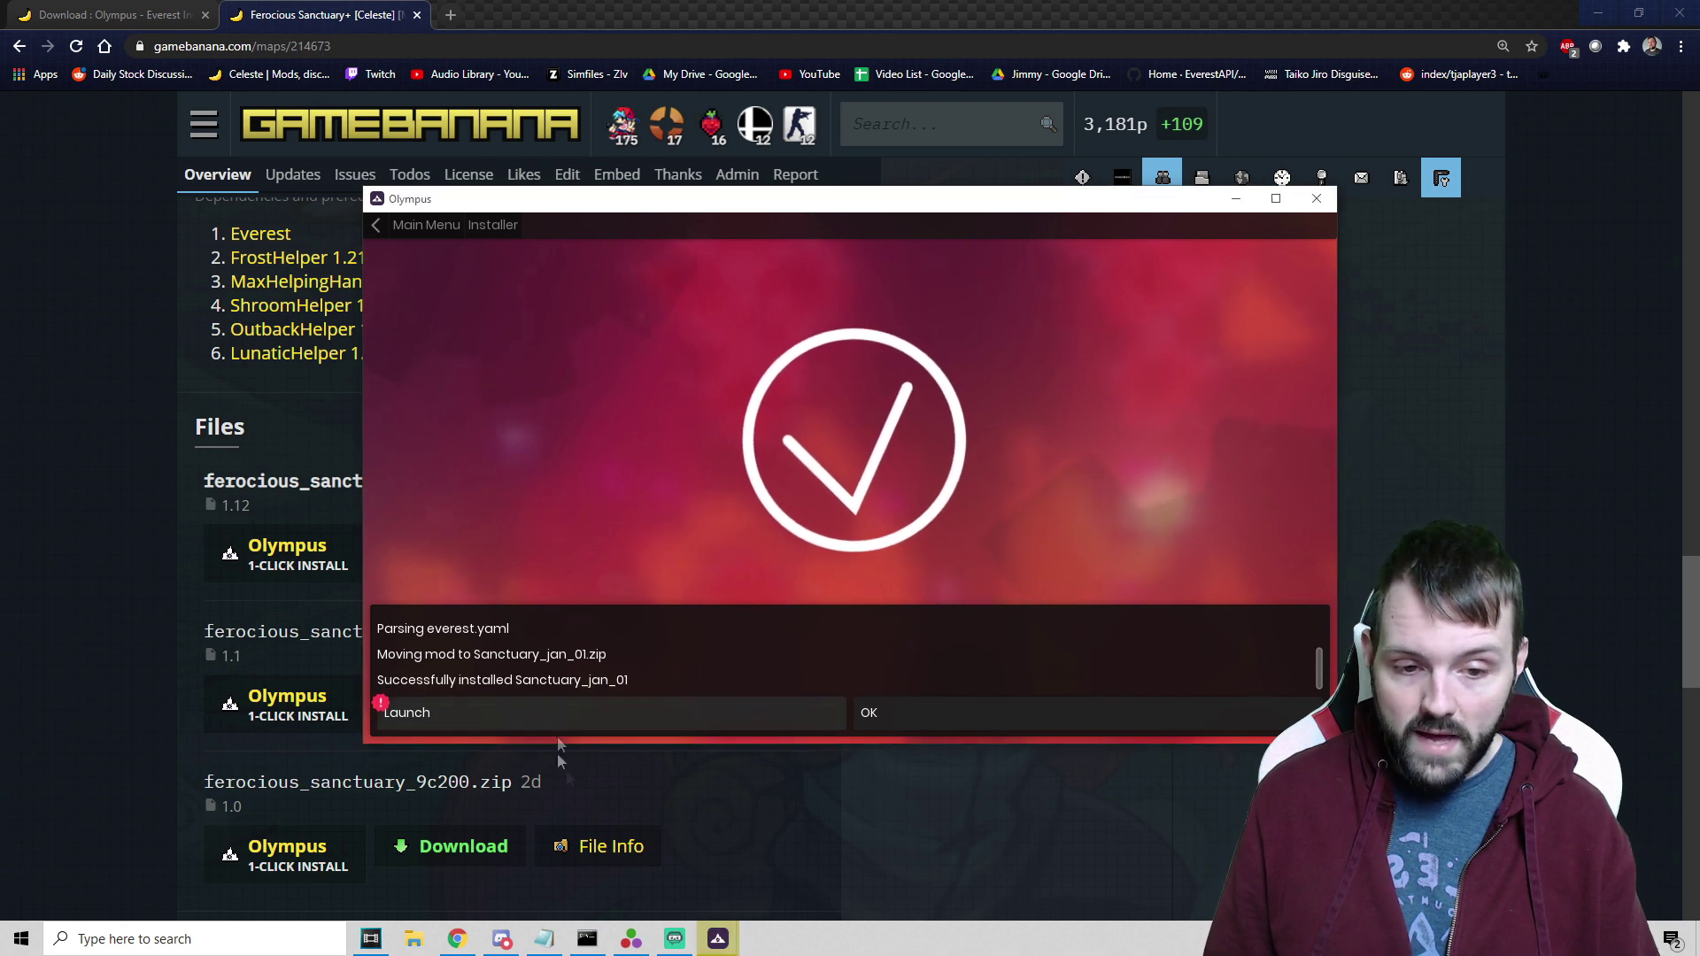
pyautogui.click(901, 715)
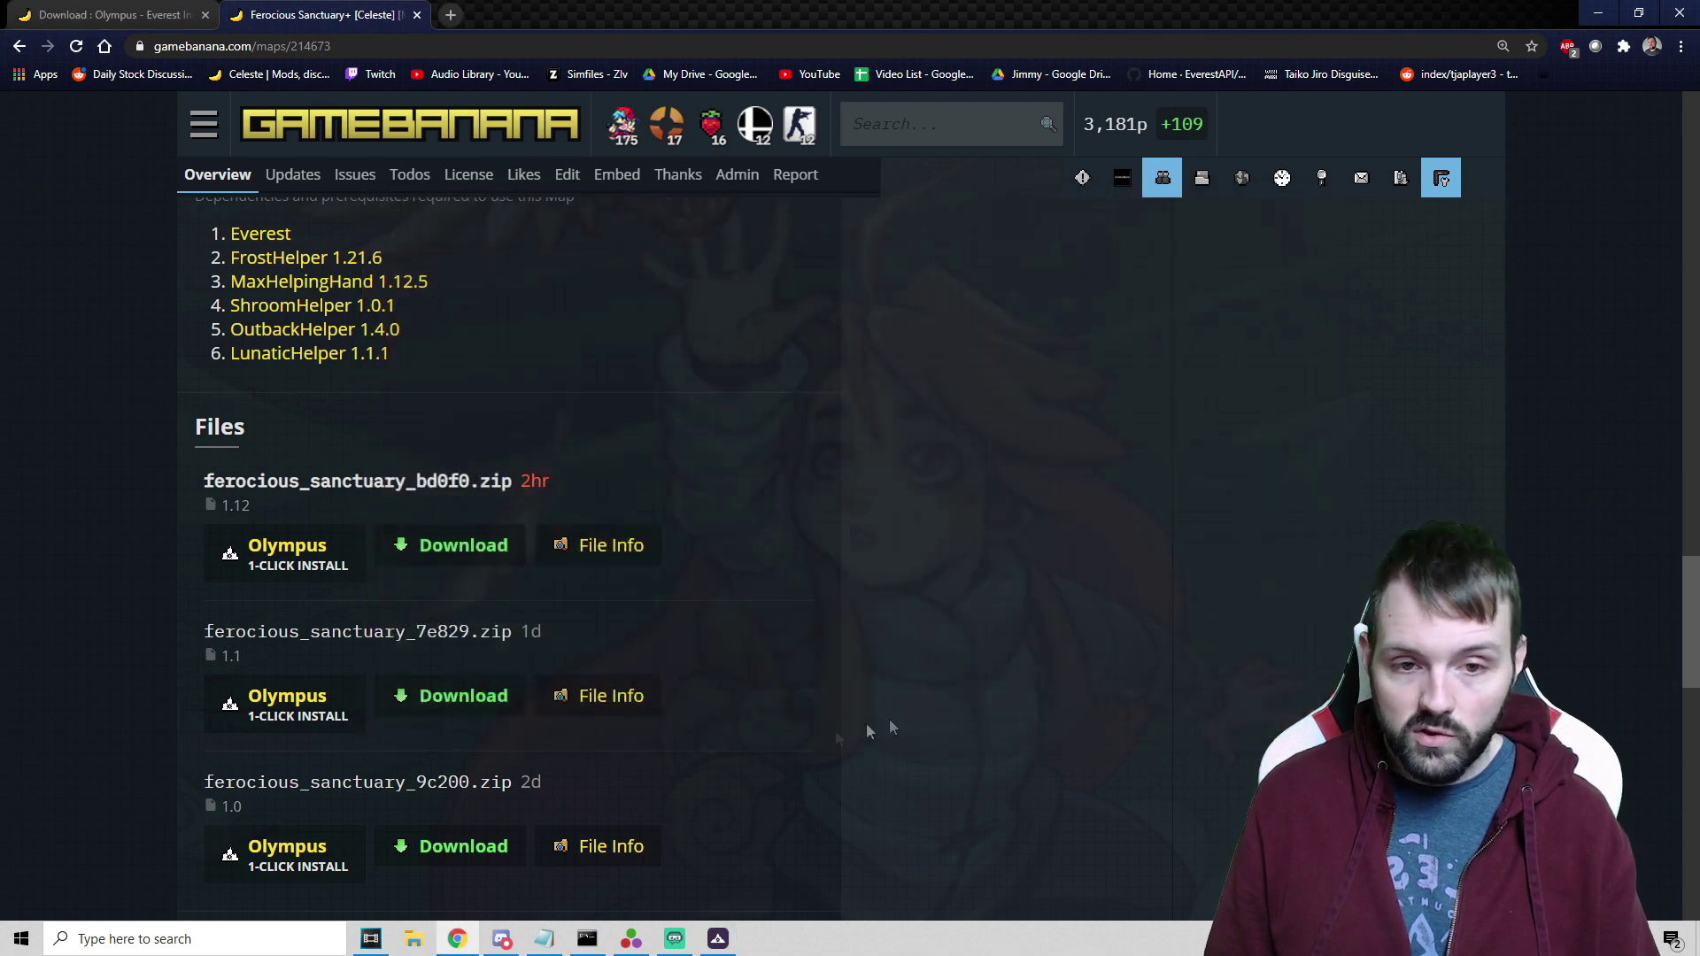
# Browse the Celeste Mods folder in File Explorer, checking for the Ferocious Sanctuary files
pyautogui.click(413, 939)
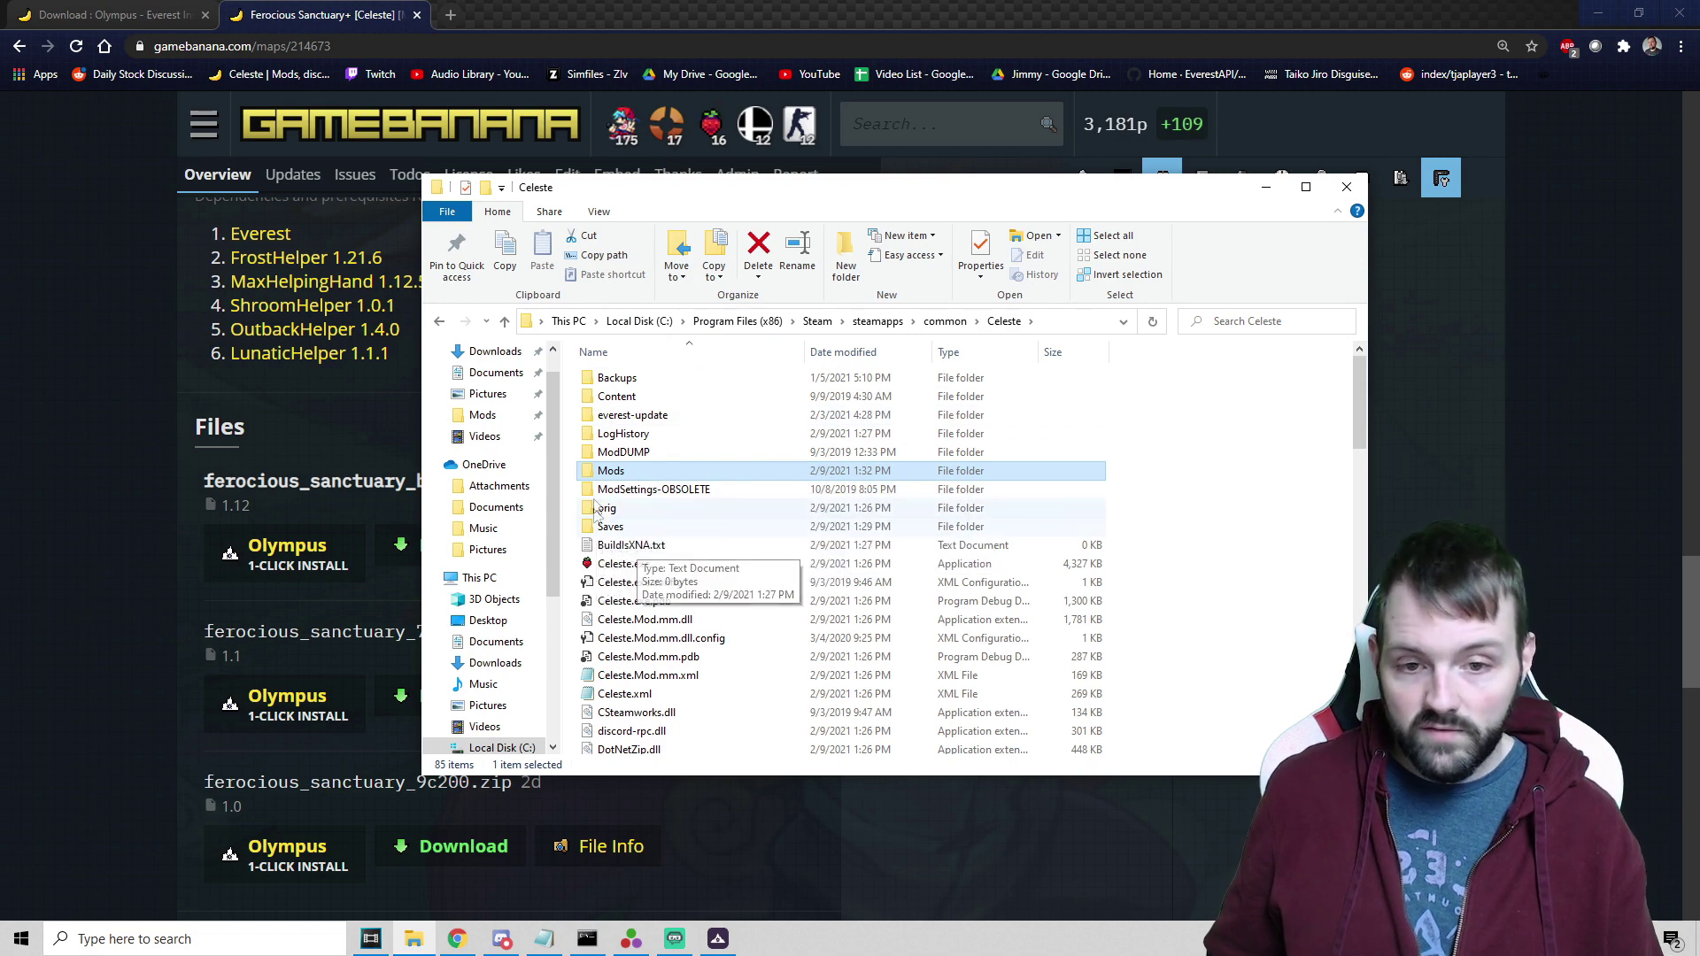
pyautogui.doubleClick(635, 476)
pyautogui.scroll(-5, 868, 580)
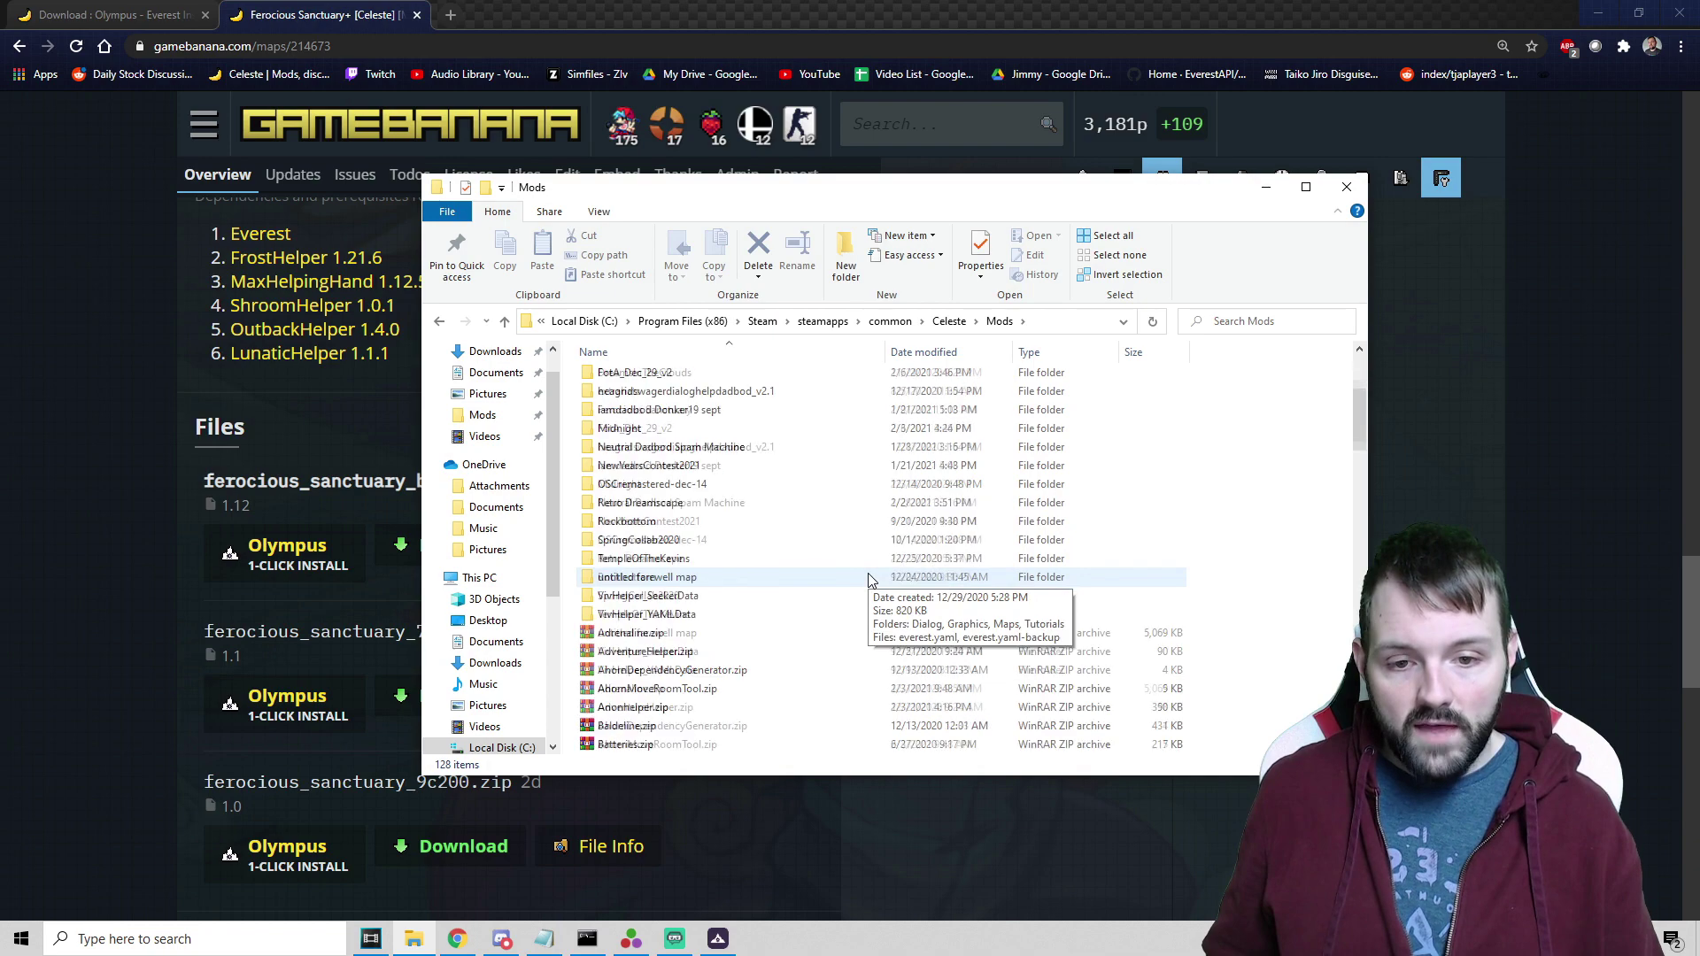
pyautogui.scroll(-10, 868, 580)
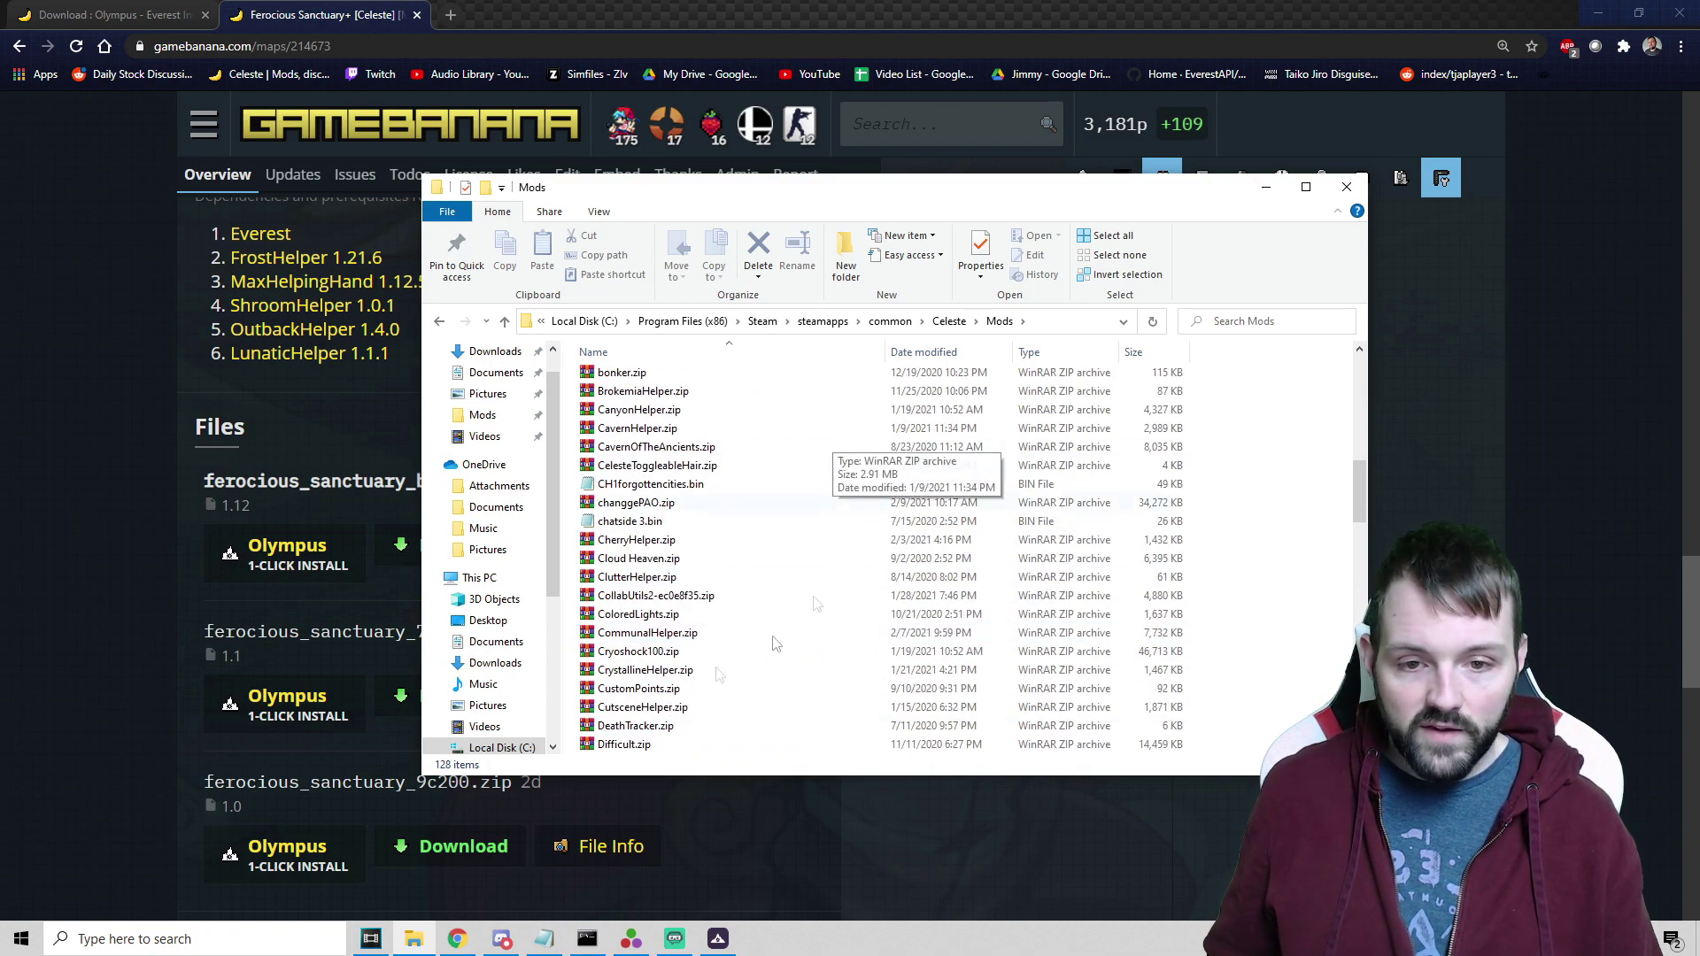
pyautogui.scroll(15, 1297, 598)
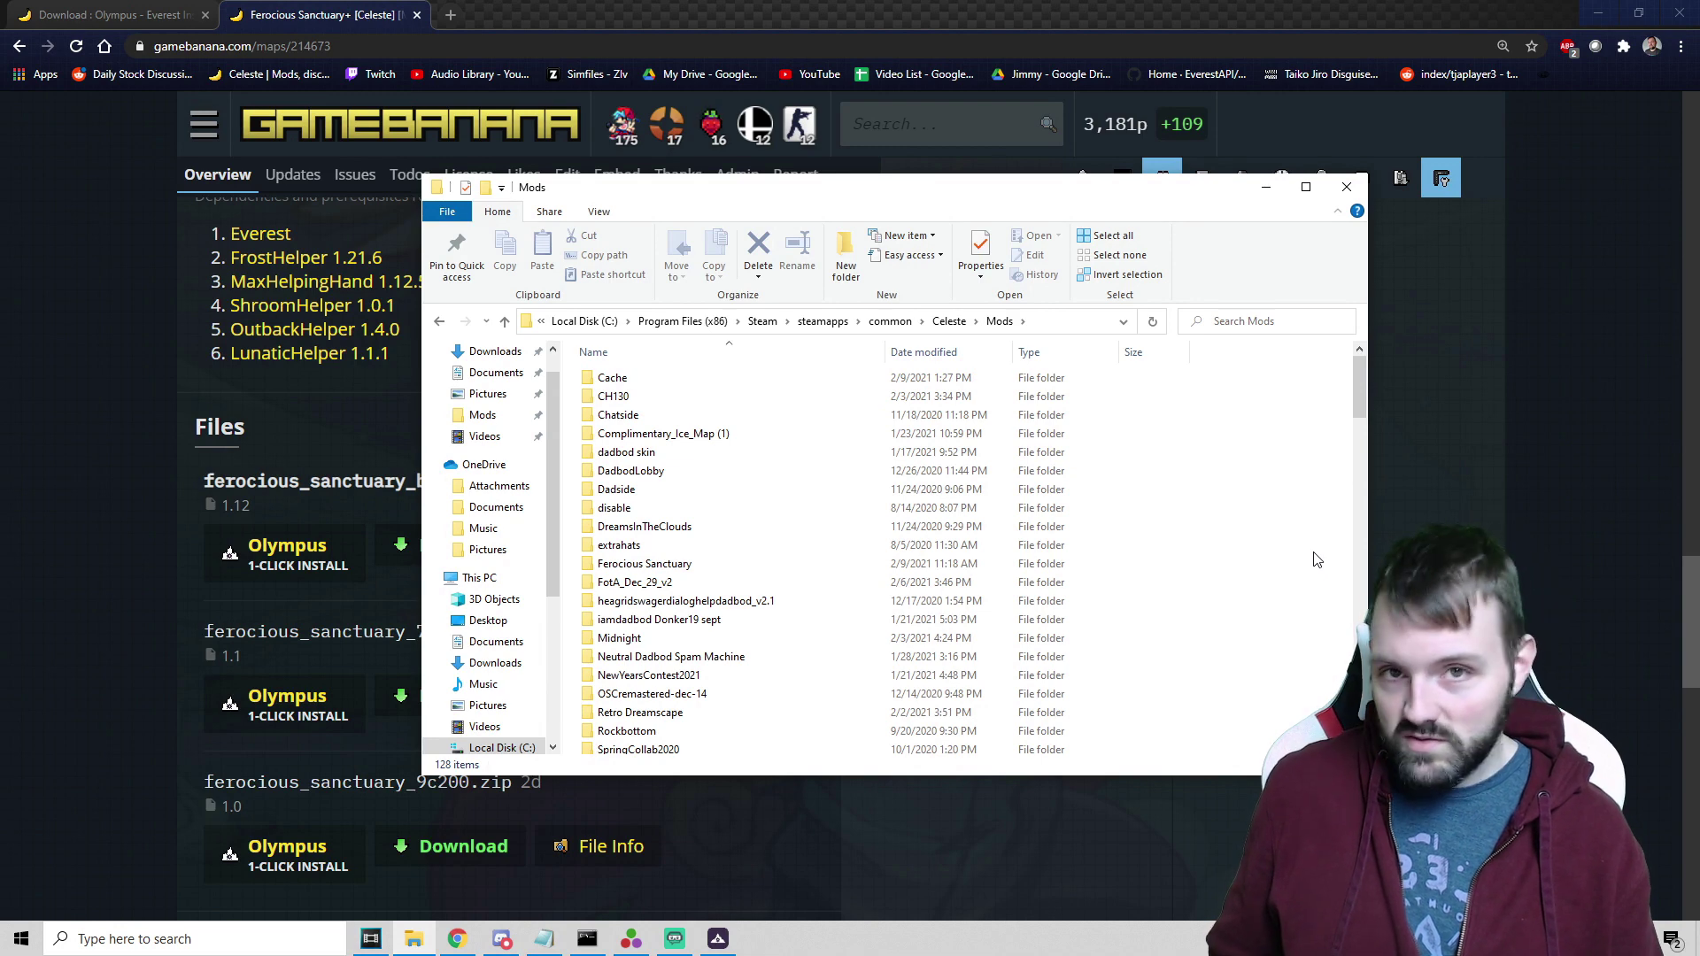
pyautogui.scroll(-7, 1308, 549)
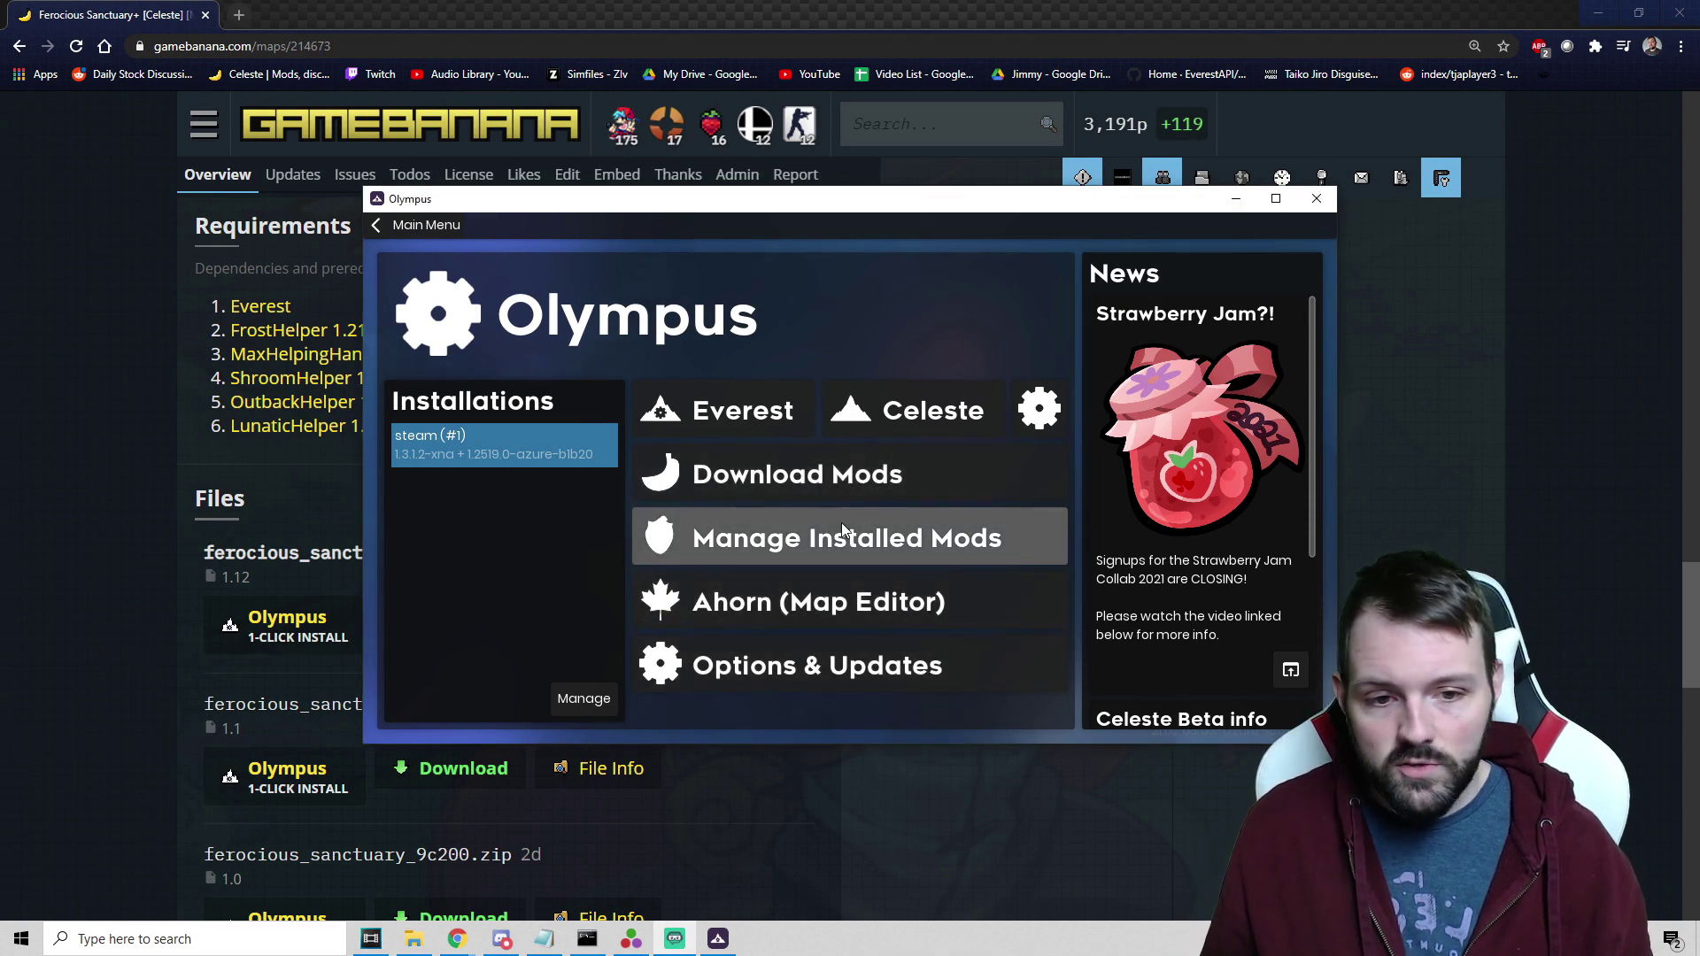
# From Manage Installed Mods, bring up the Celeste mods folder on disk
pyautogui.click(830, 558)
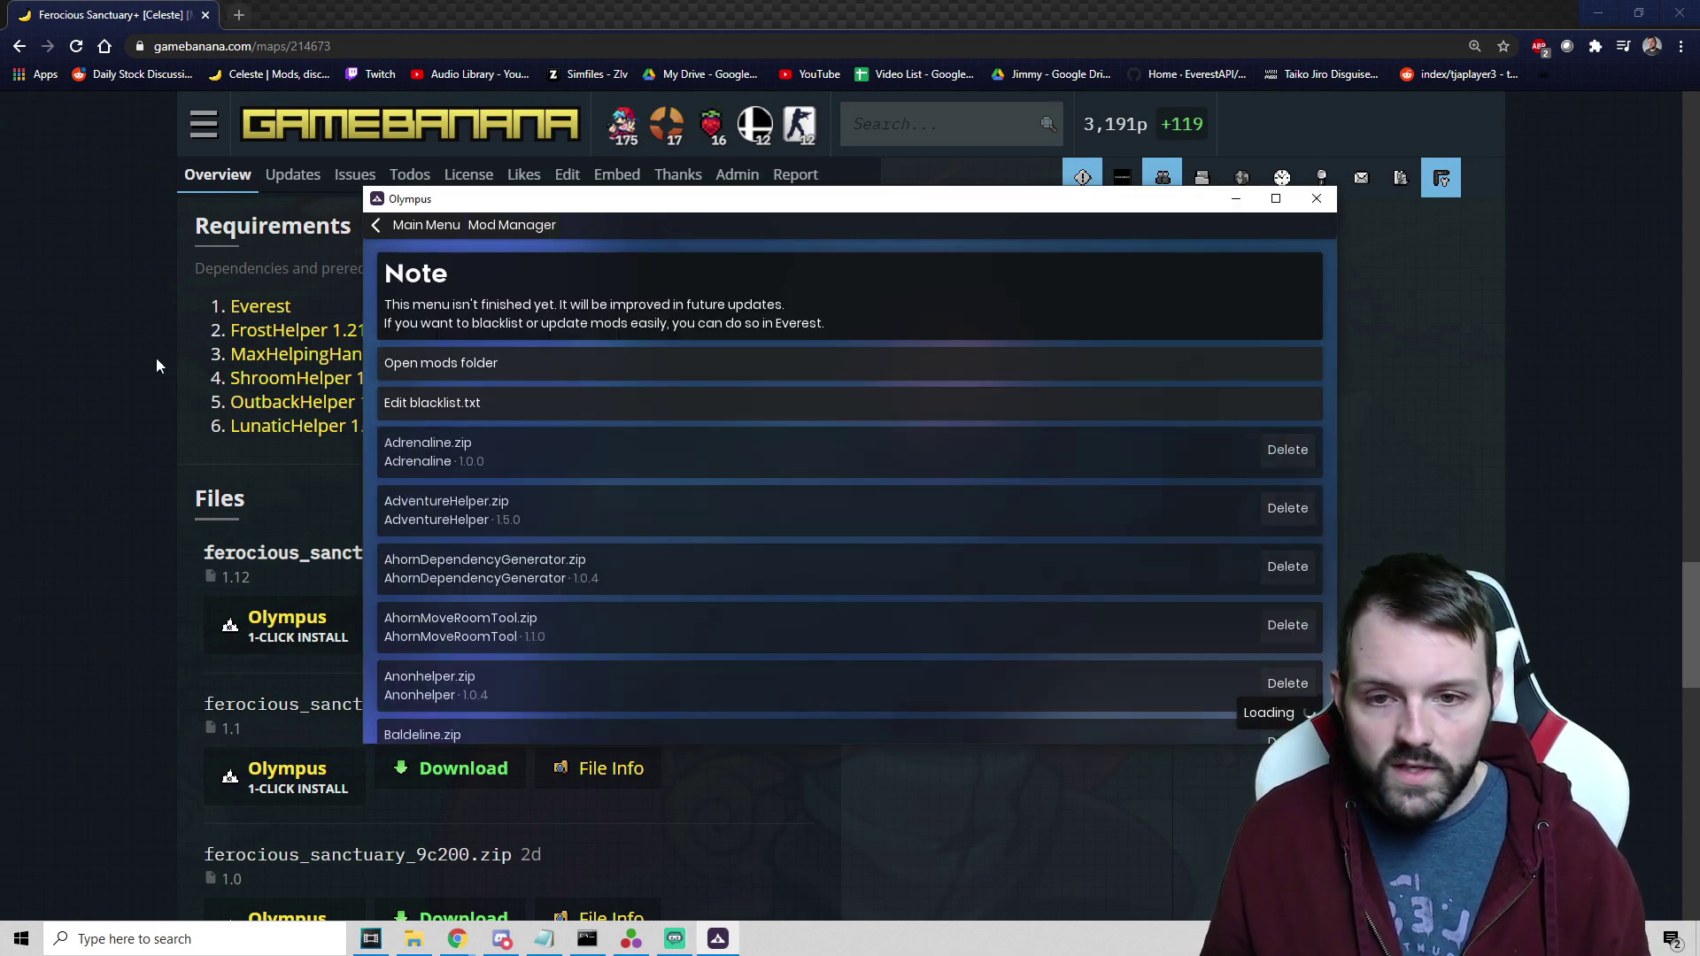
pyautogui.click(492, 368)
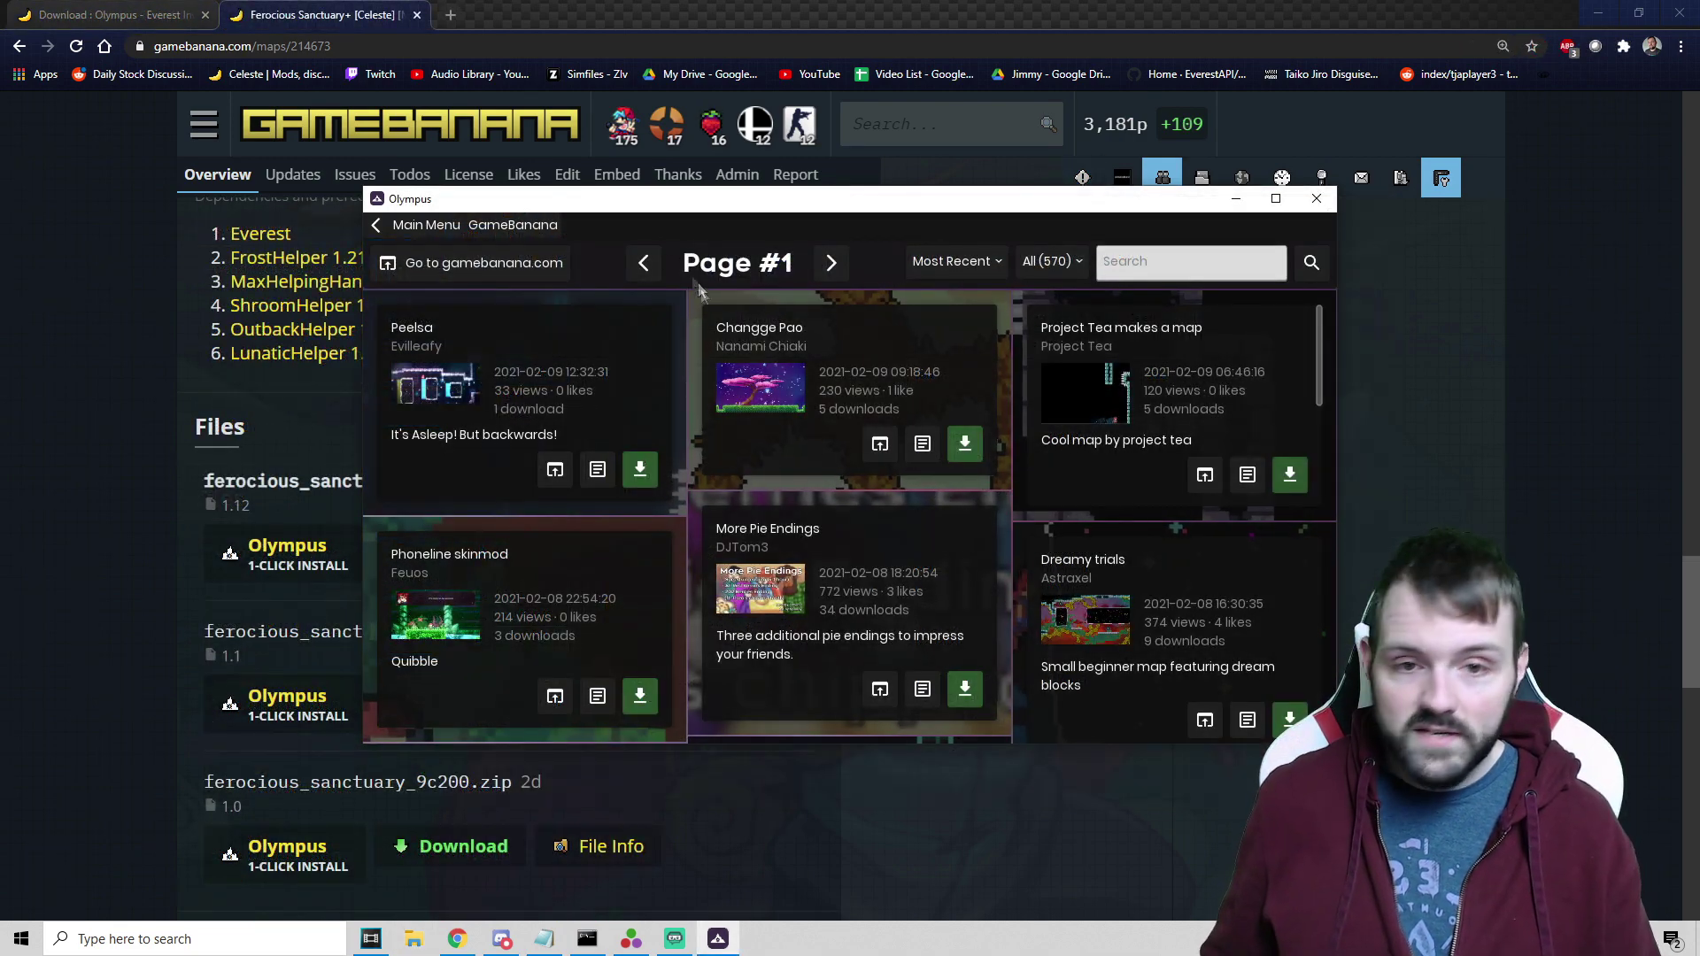
# Switch to Featured mods and read the Ferocious Sanctuary+ description
pyautogui.click(646, 263)
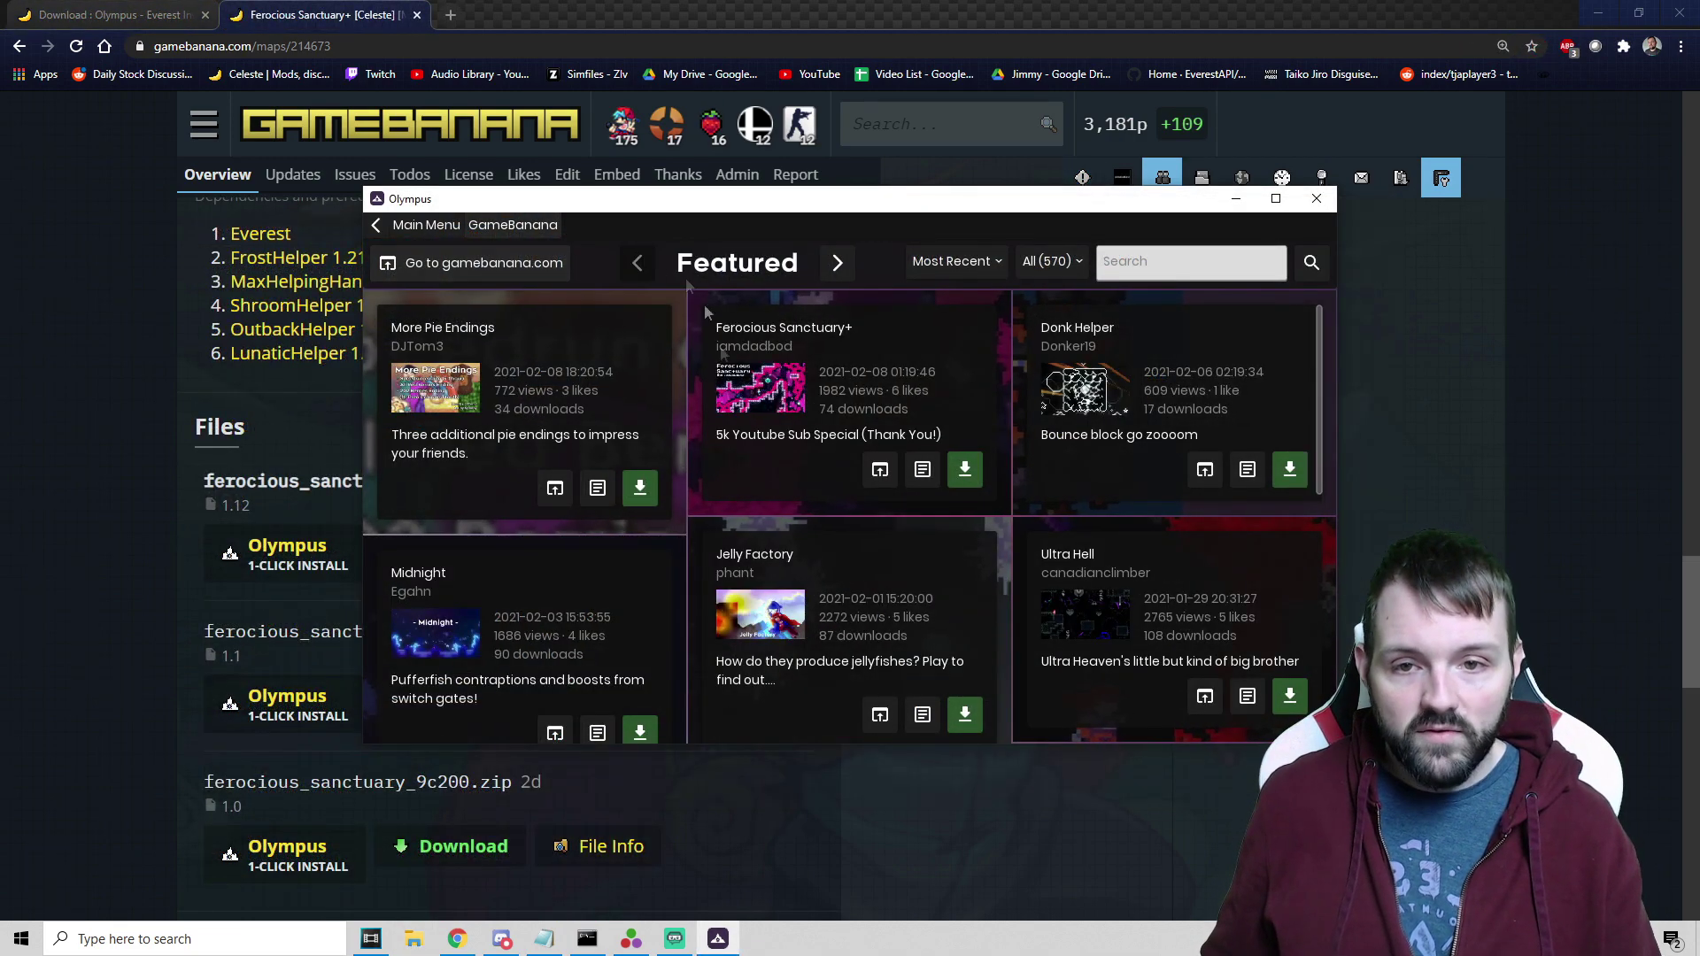
pyautogui.click(924, 469)
pyautogui.scroll(-10, 868, 439)
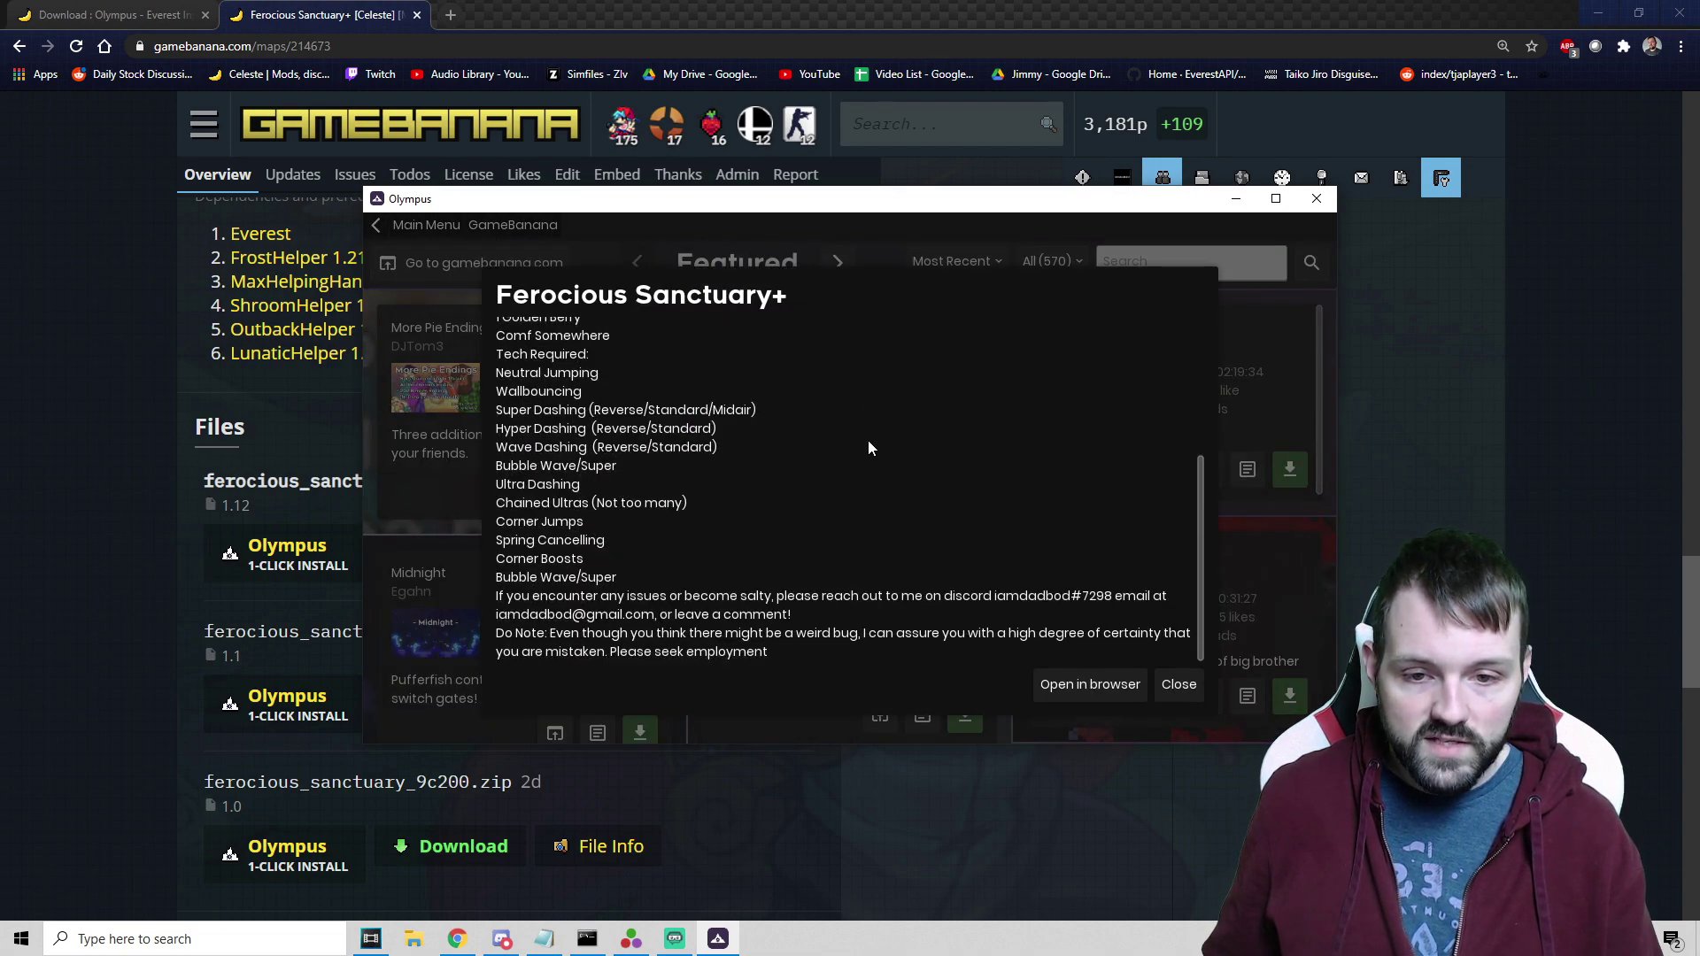
pyautogui.scroll(10, 864, 447)
pyautogui.click(1179, 684)
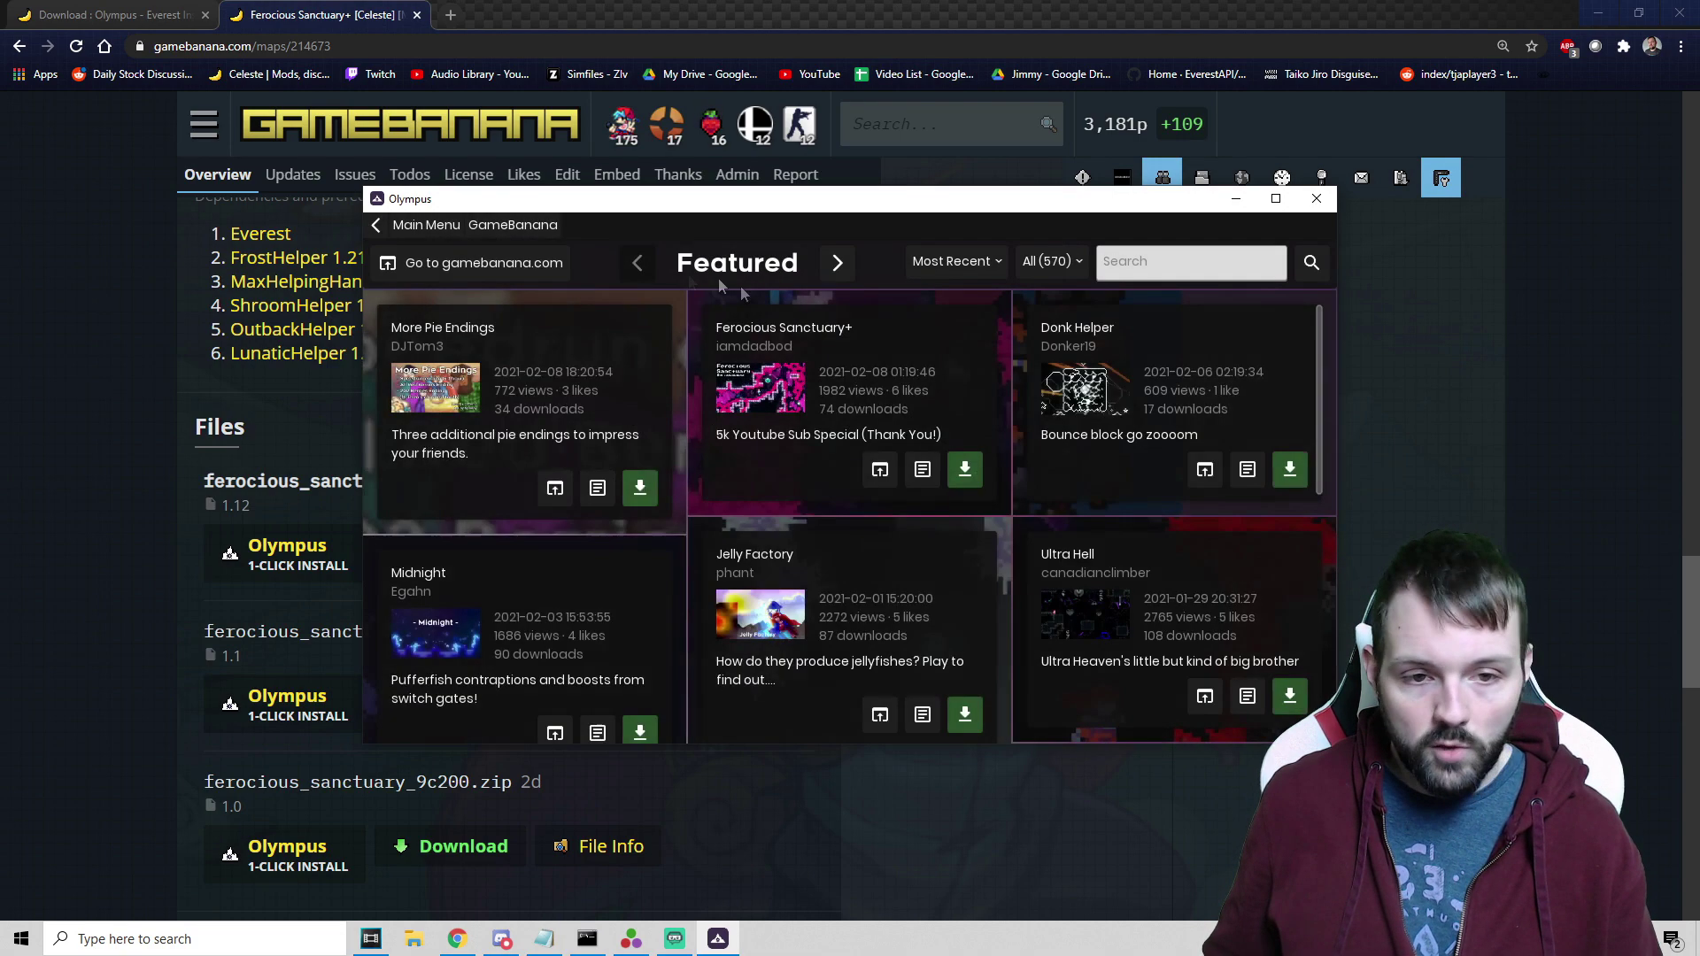
# Download and install Ferocious Sanctuary+ version 1.12, then launch Celeste
pyautogui.click(964, 470)
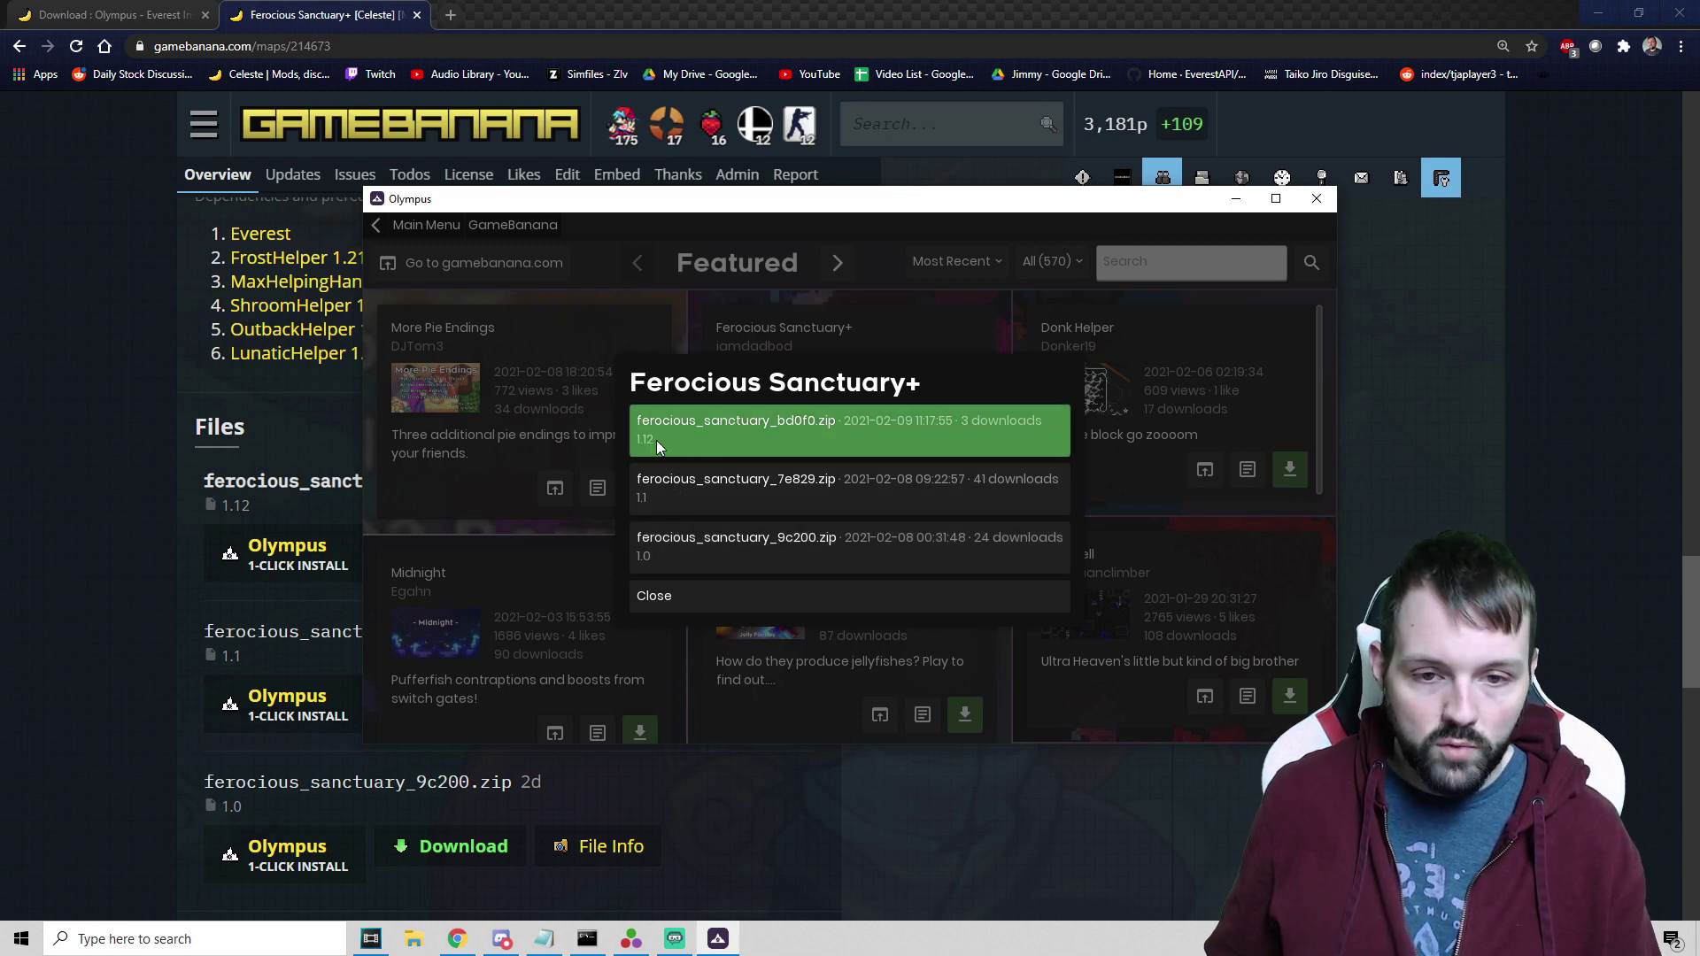
pyautogui.click(707, 435)
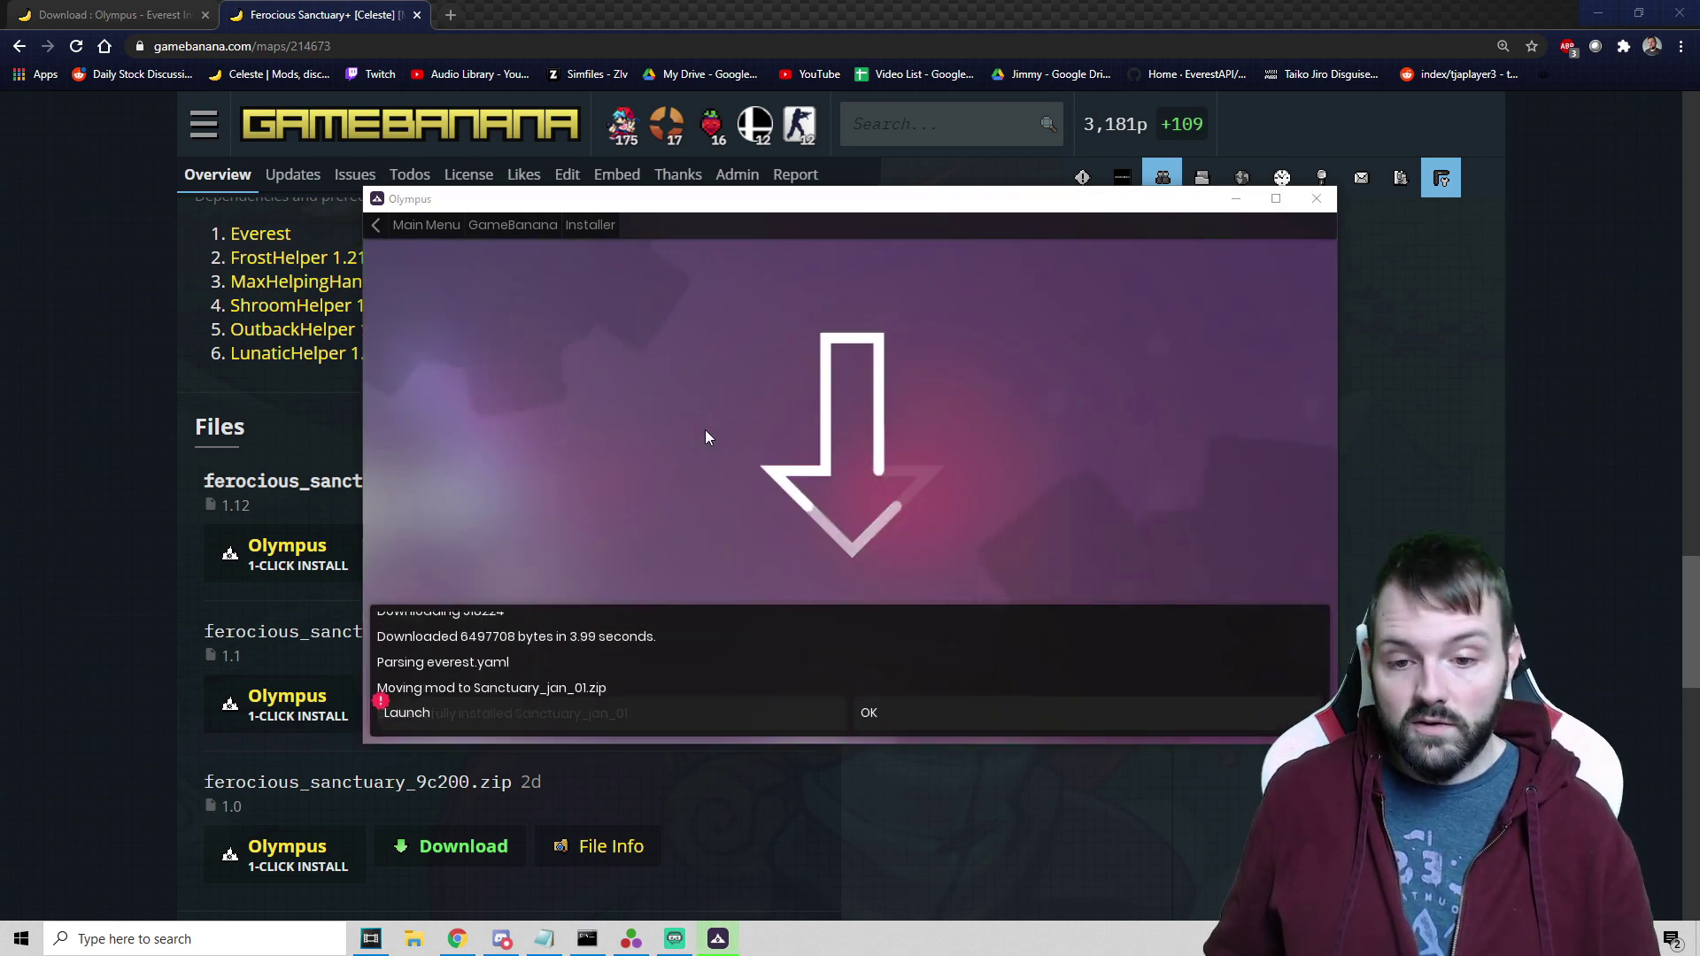
pyautogui.click(406, 717)
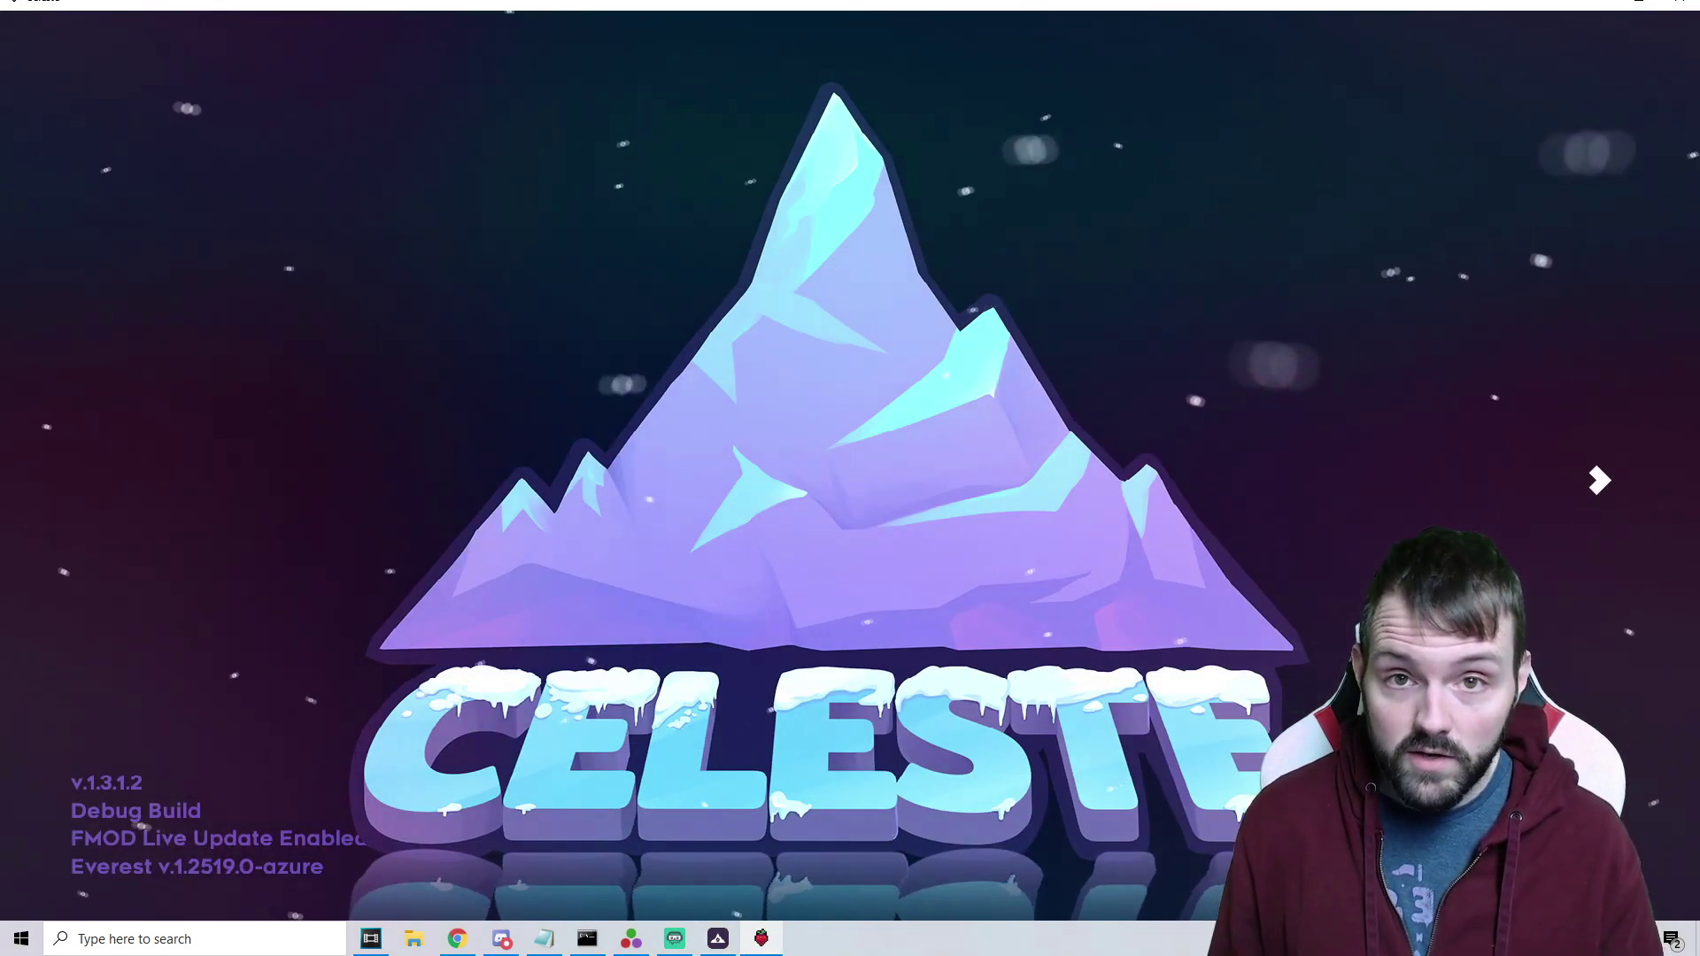
# Go from the title screen to the main menu and select Mod Options
pyautogui.press('Return')
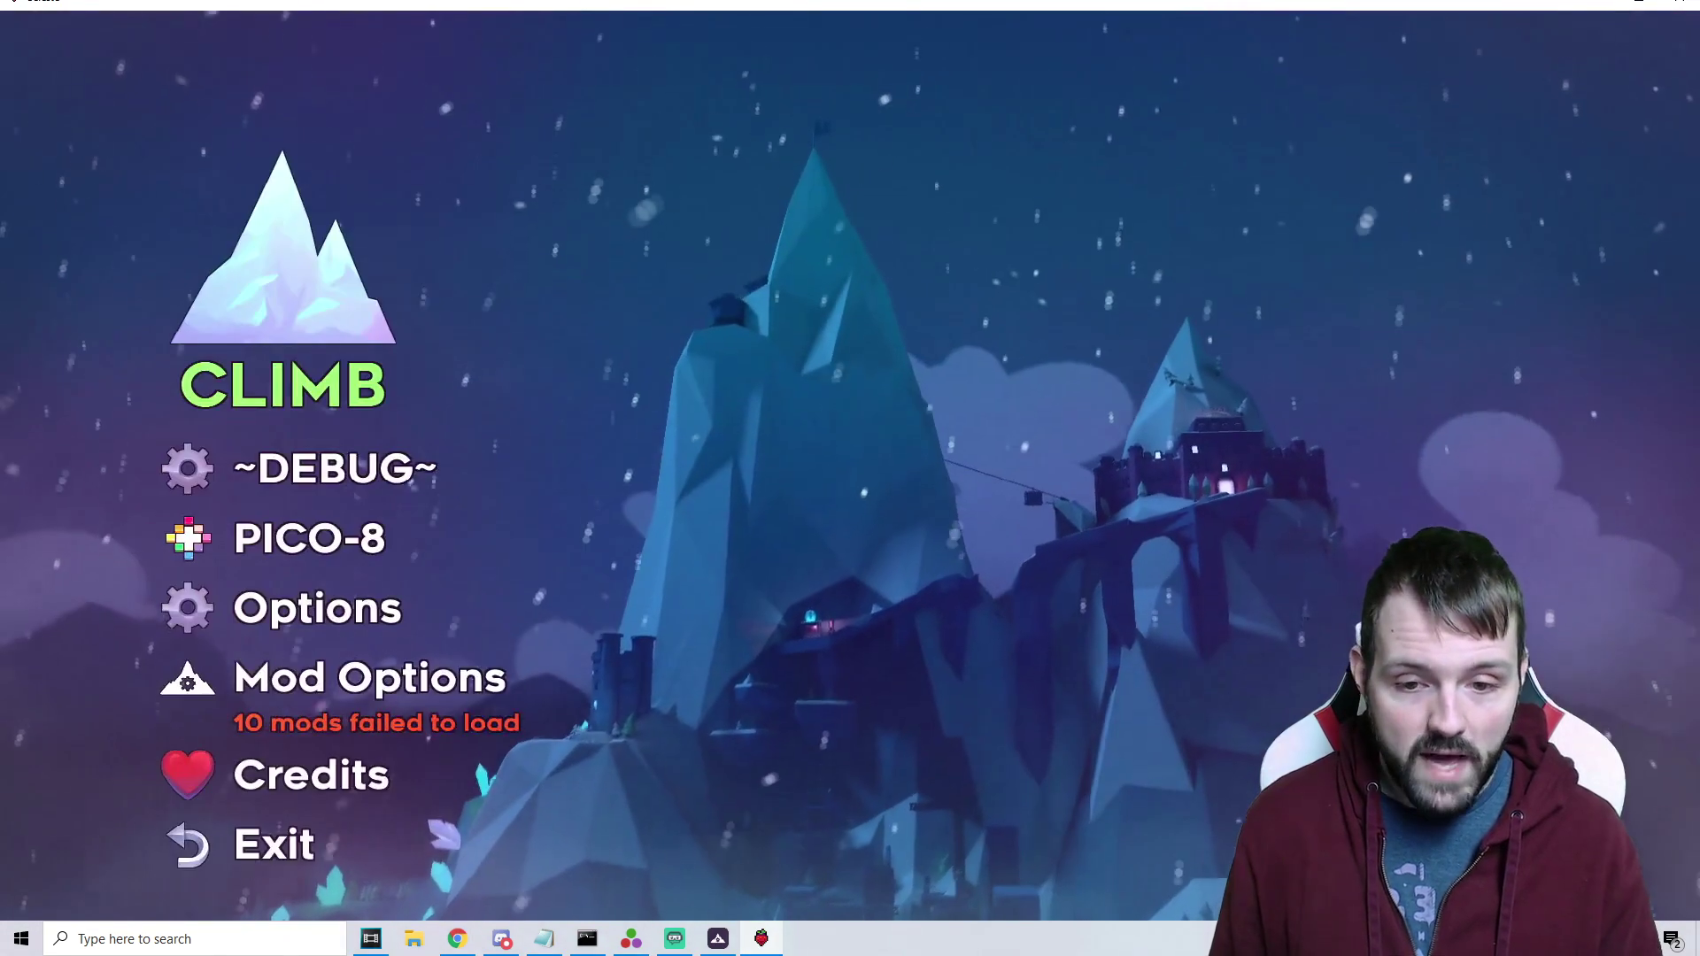
pyautogui.press('Down')
pyautogui.press('Down')
pyautogui.press('Down')
pyautogui.press('Down')
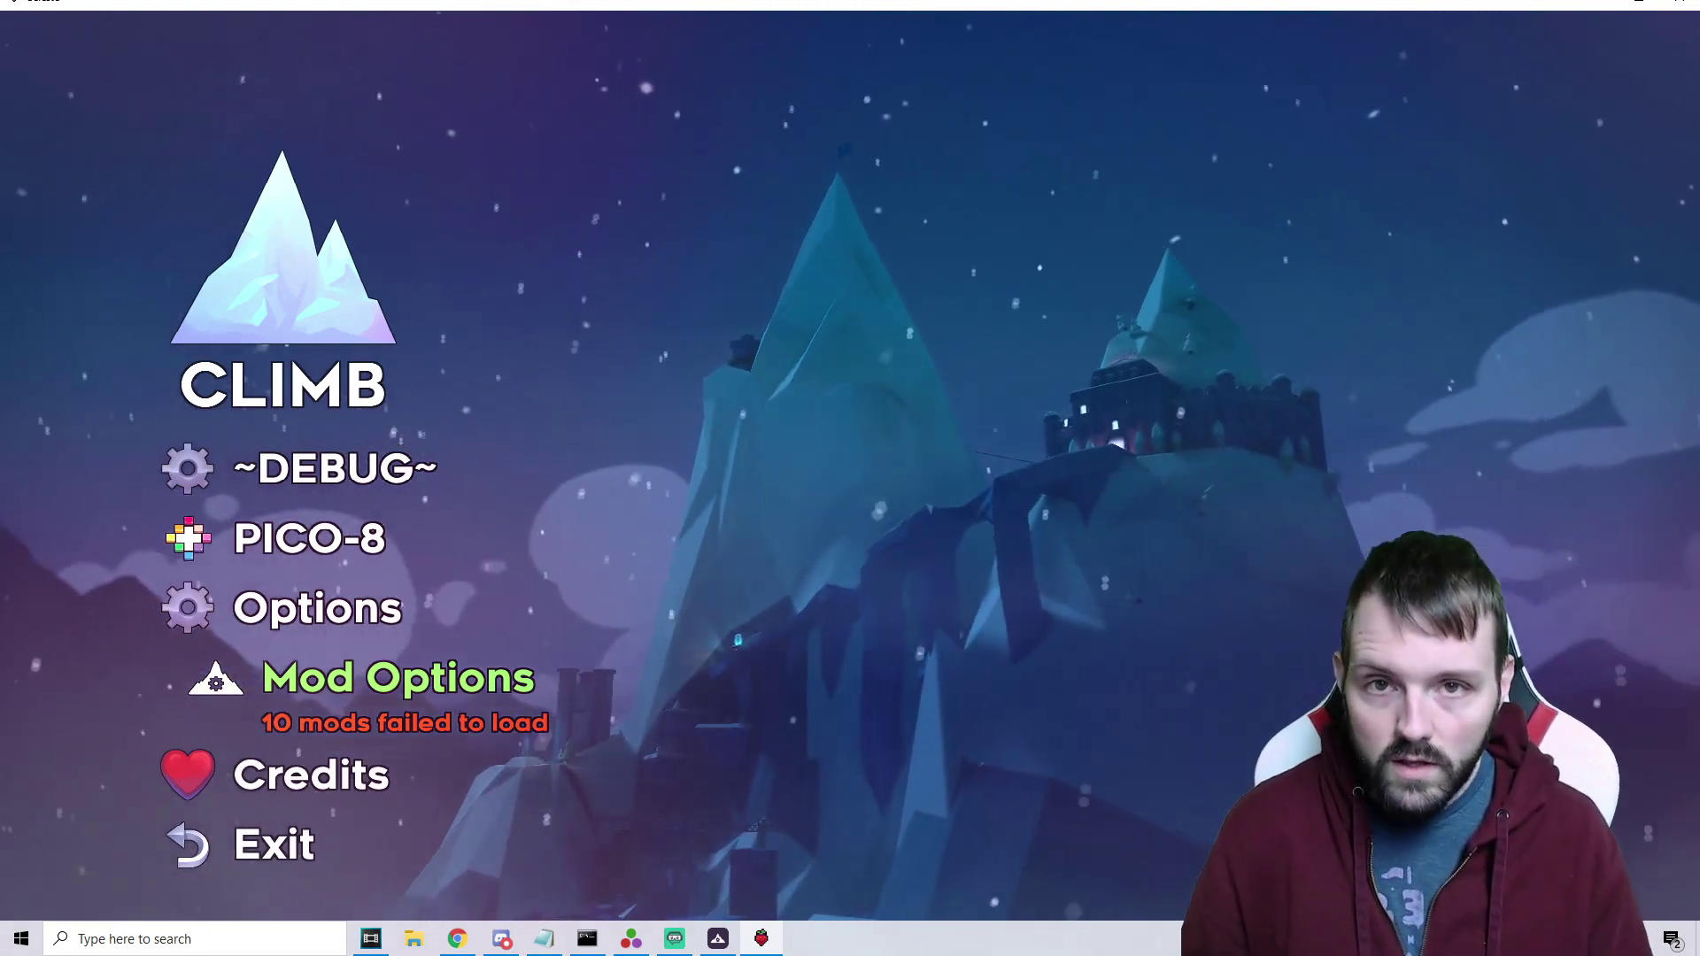
pyautogui.press('Return')
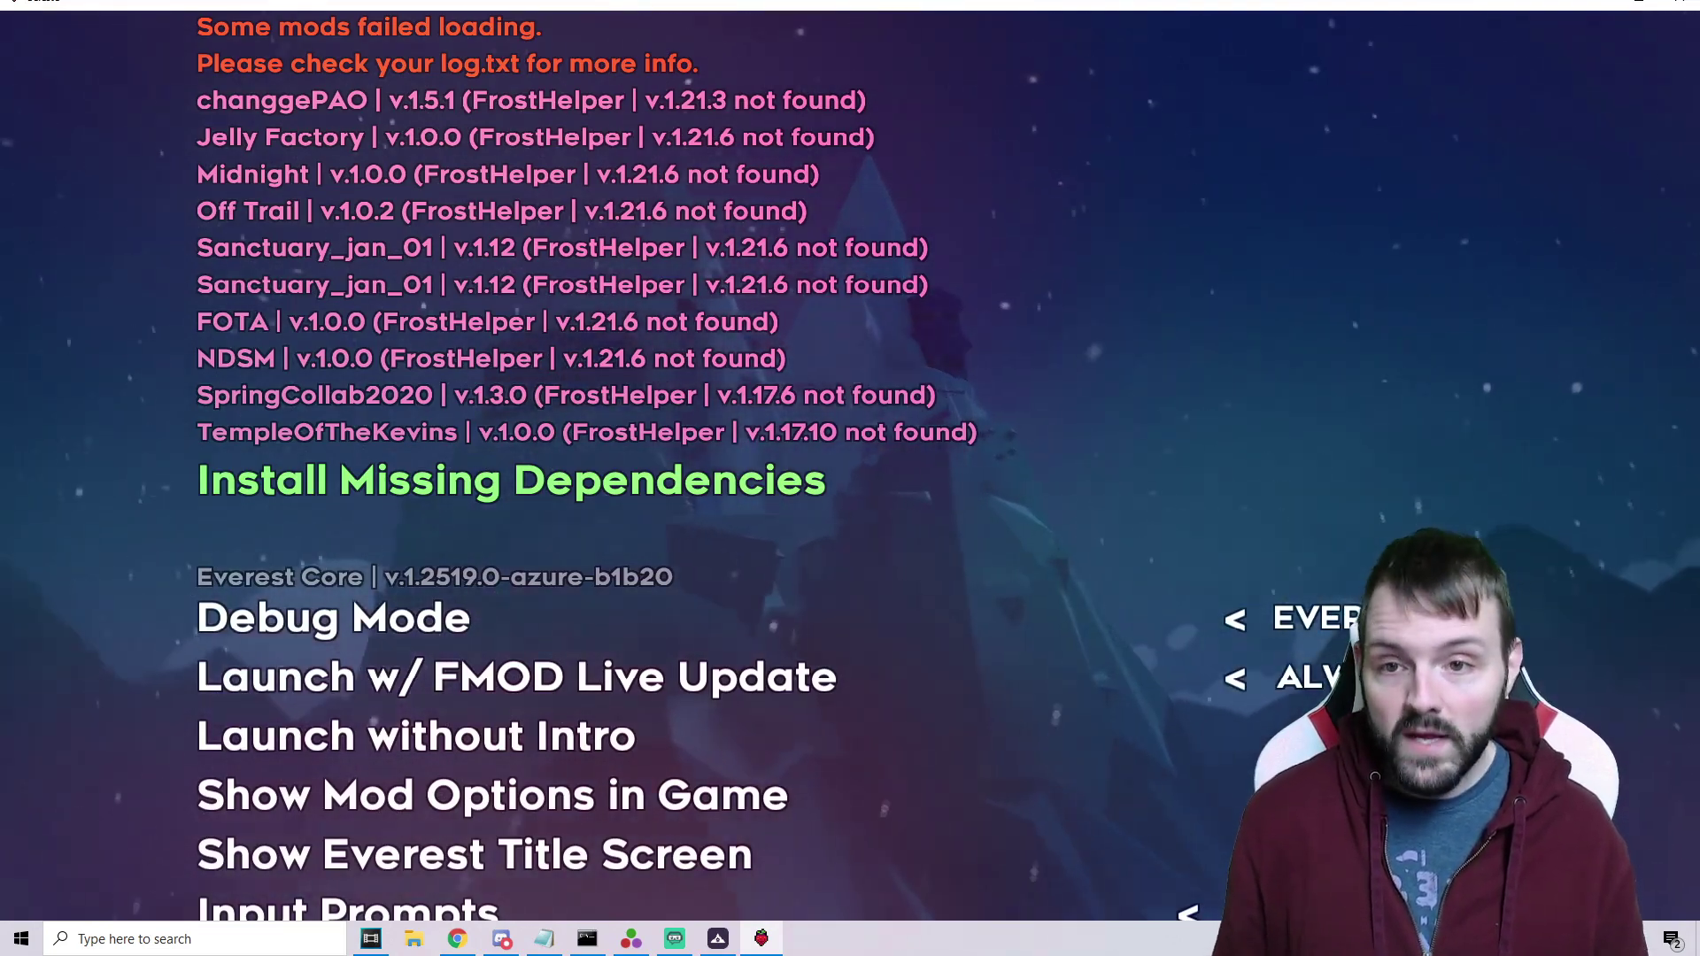
# Install the missing FrostHelper dependency from Mod Options and return to the main menu
pyautogui.press('Up')
pyautogui.press('Down')
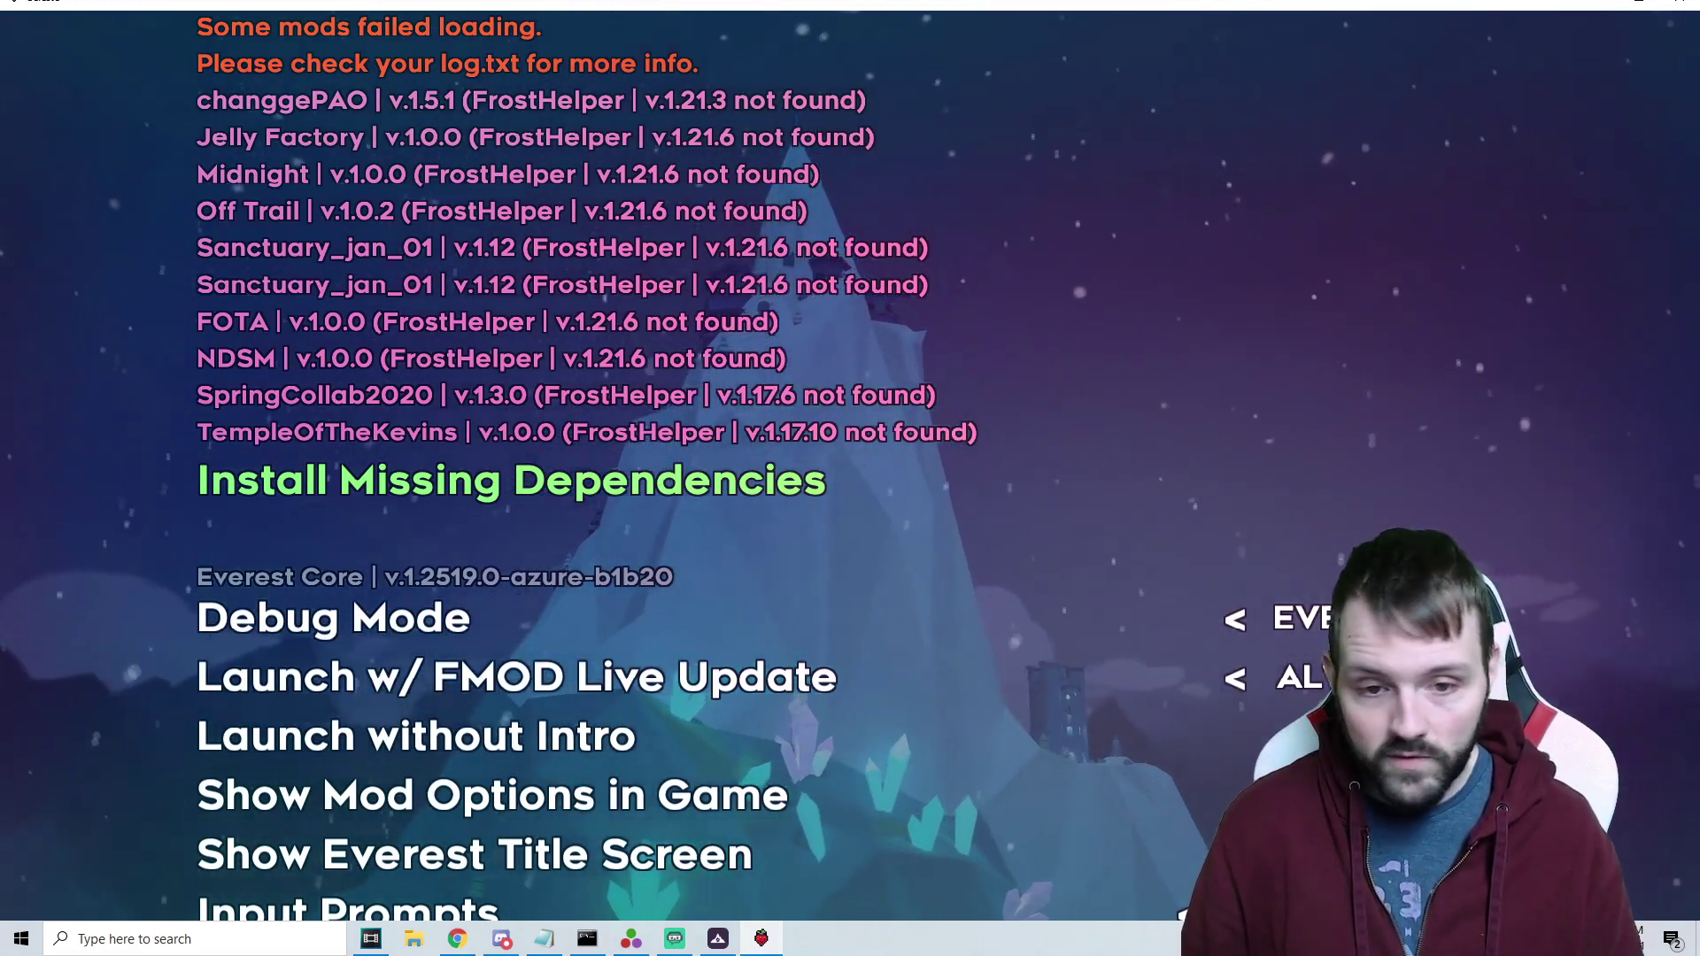
pyautogui.press('Return')
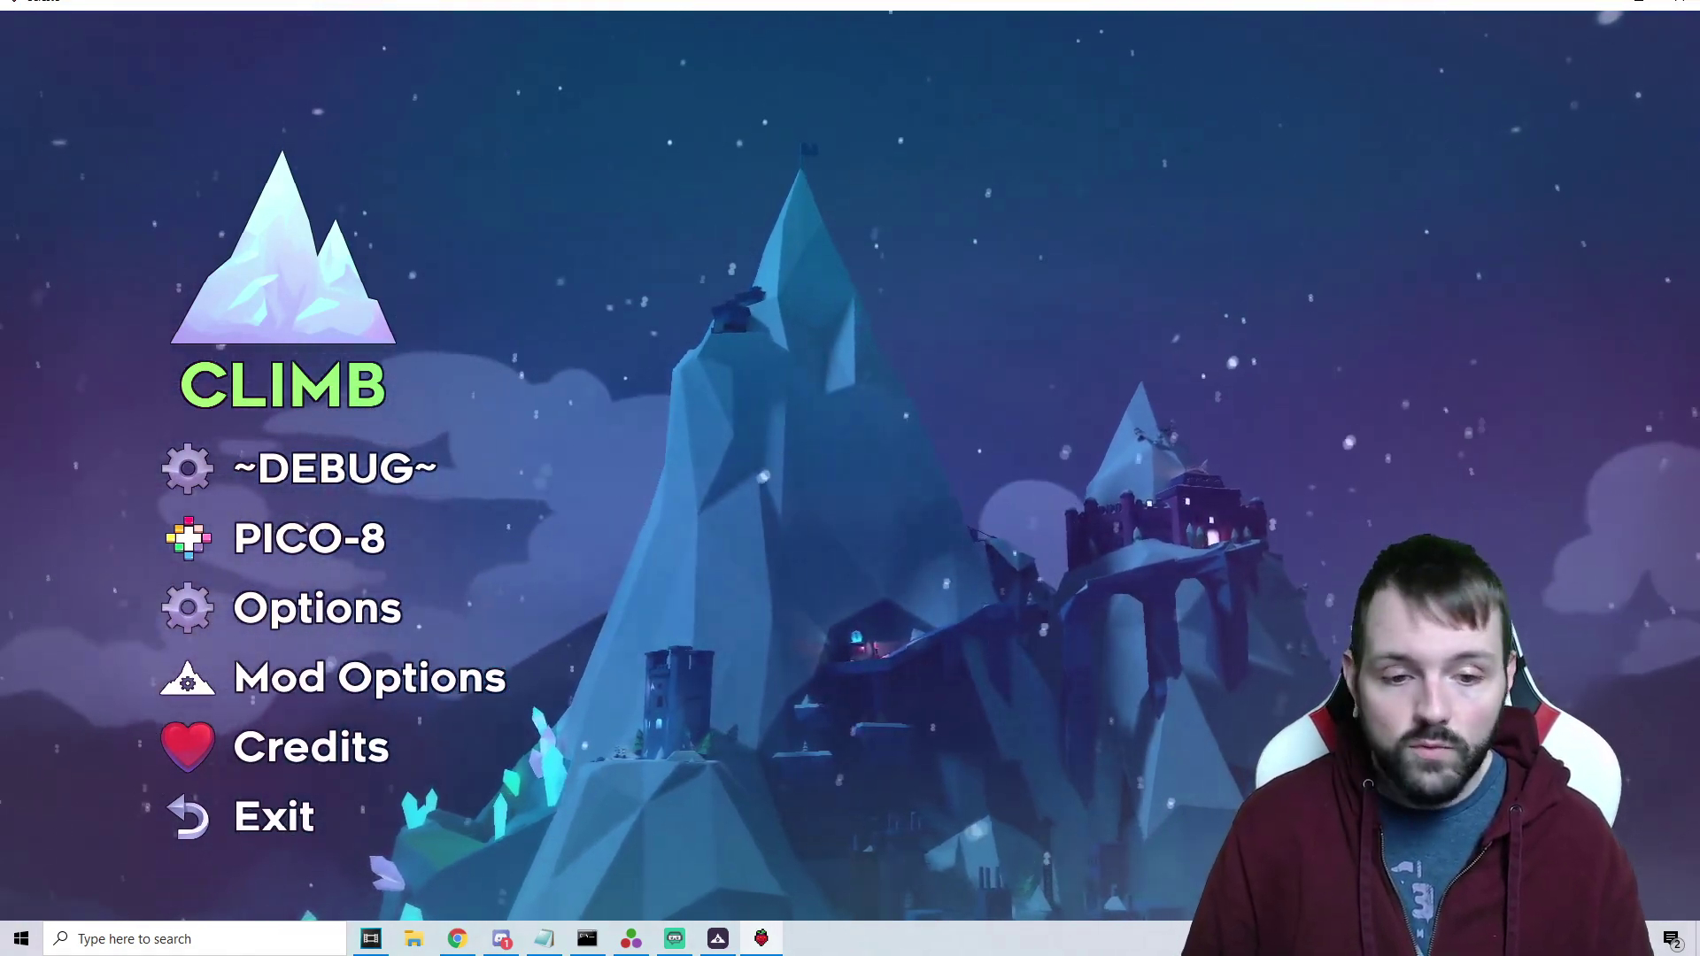
# Choose CLIMB and continue the Ferocious Sanctuary+ save file onto the overworld map
pyautogui.press('Down')
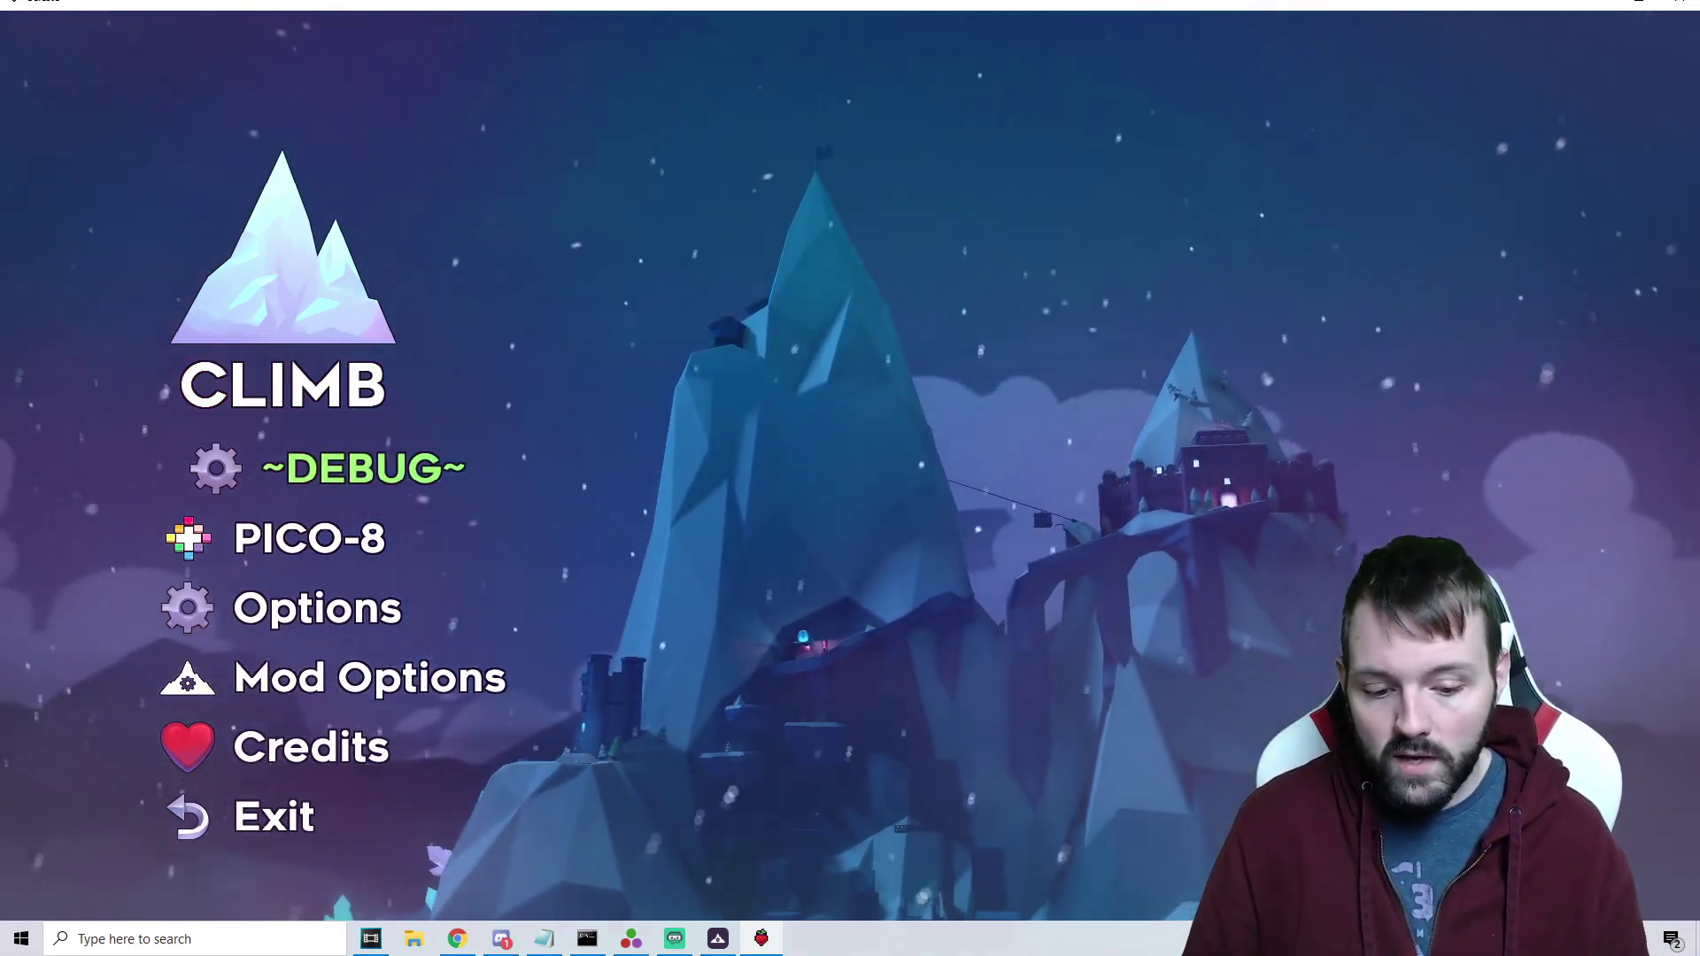
pyautogui.press('Up')
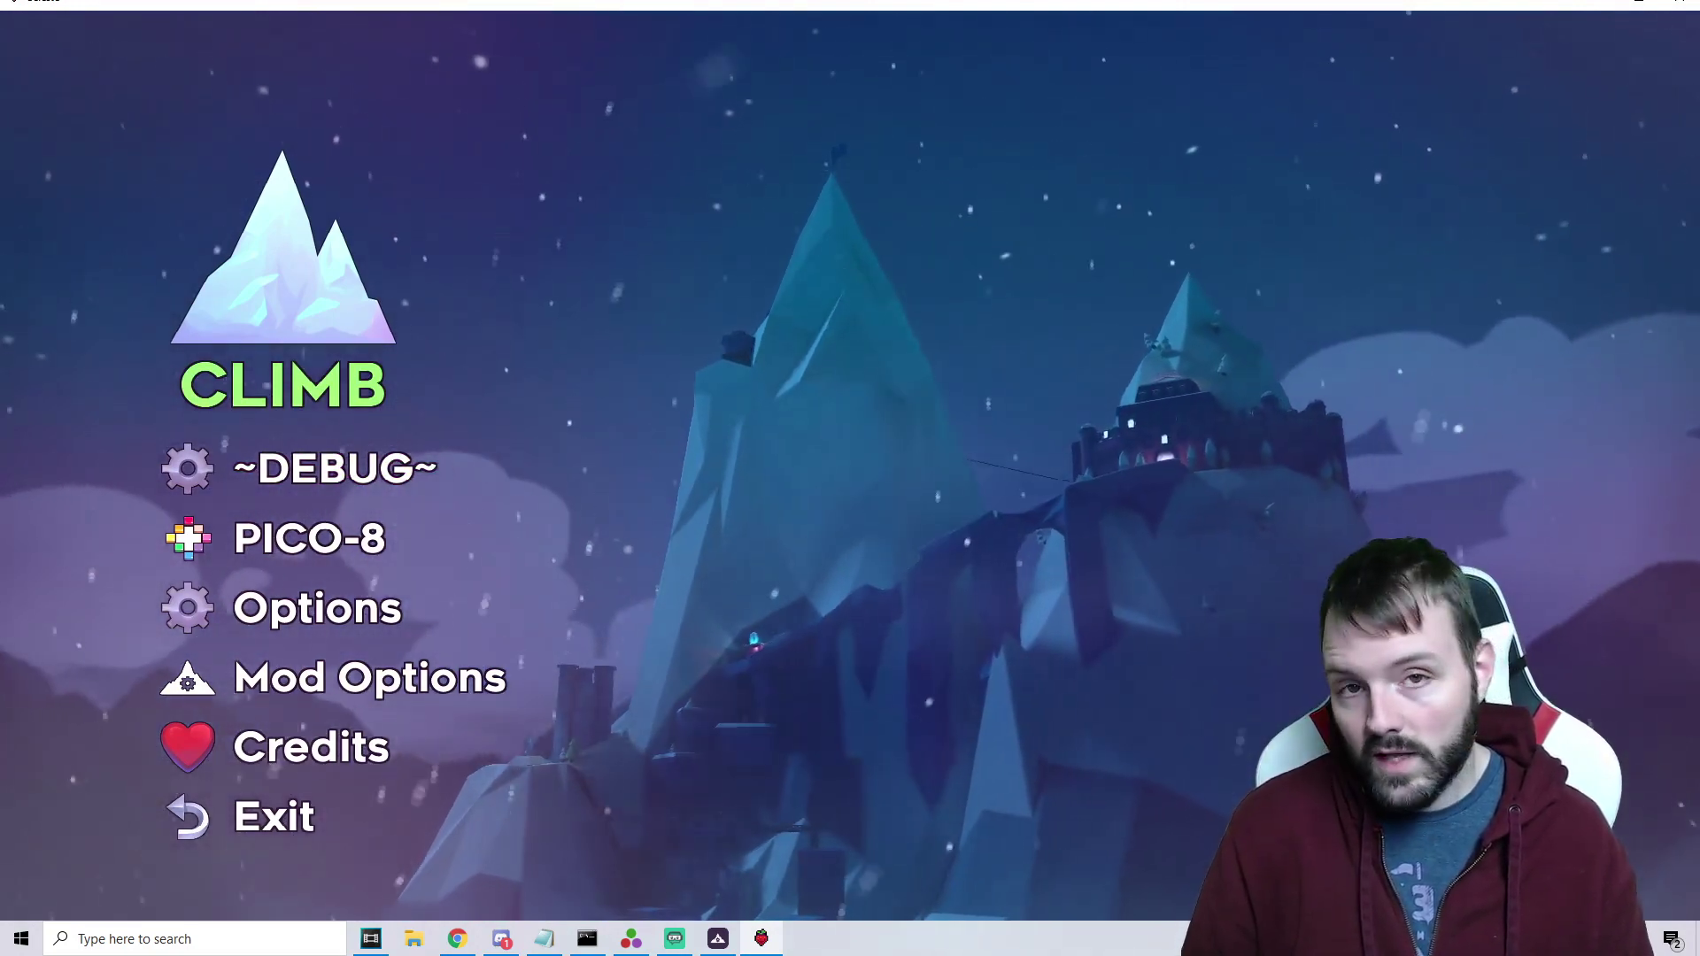
pyautogui.press('c')
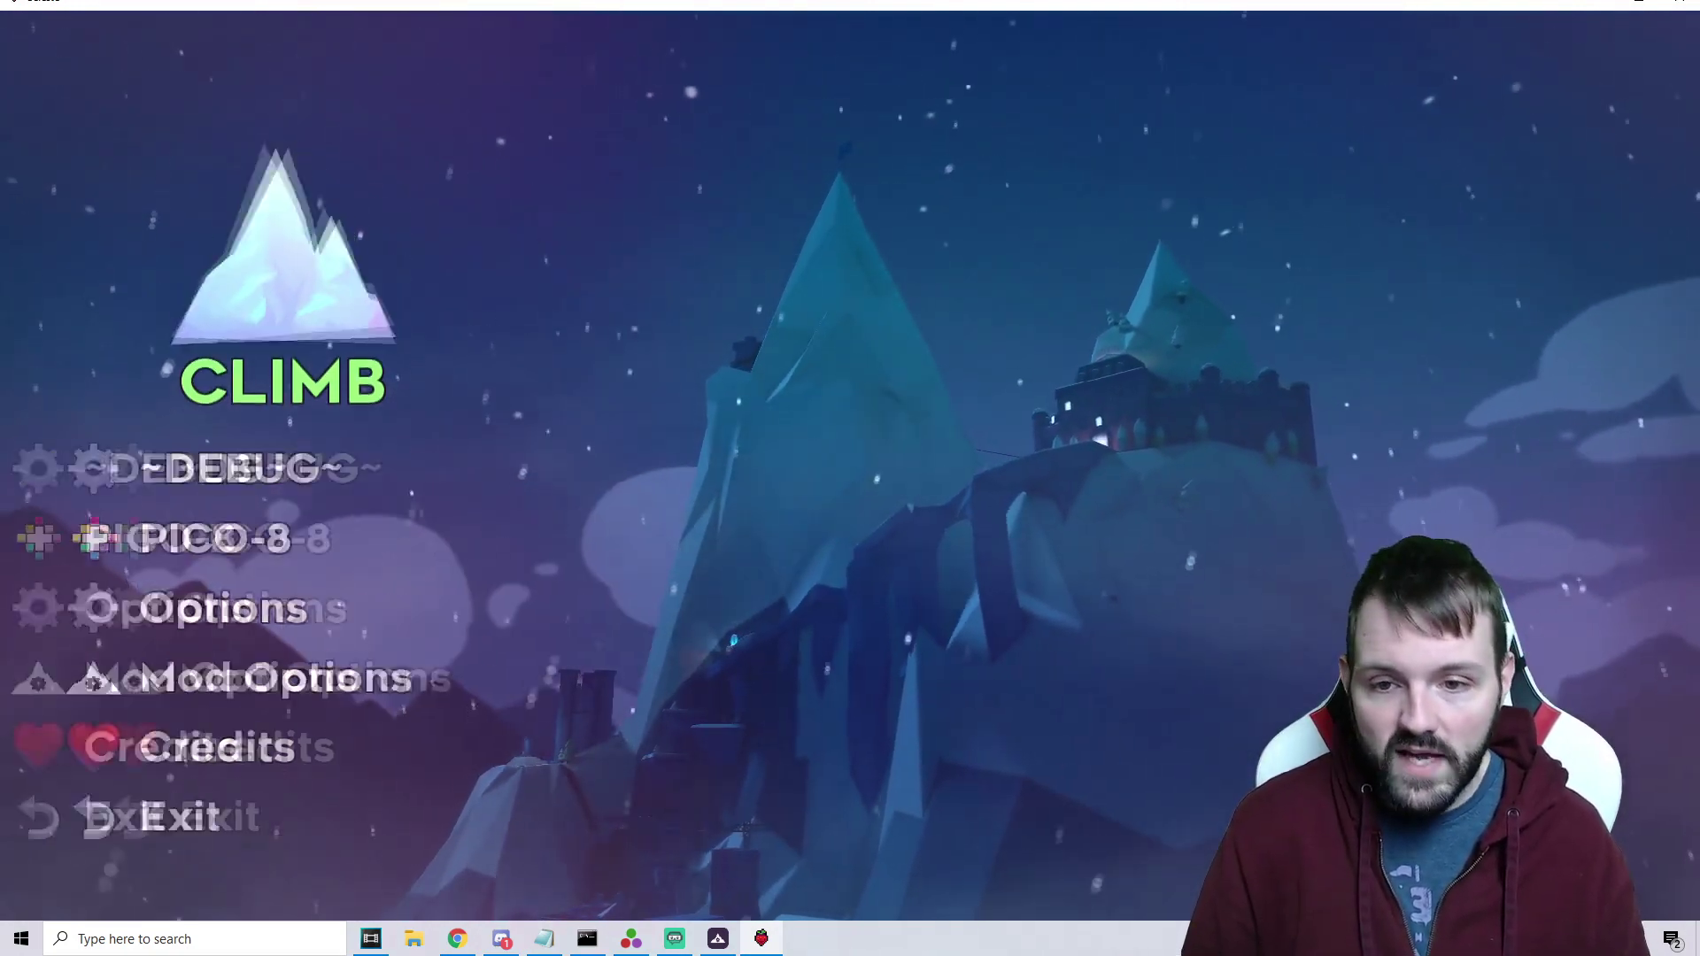
pyautogui.press('Down')
pyautogui.press('Down')
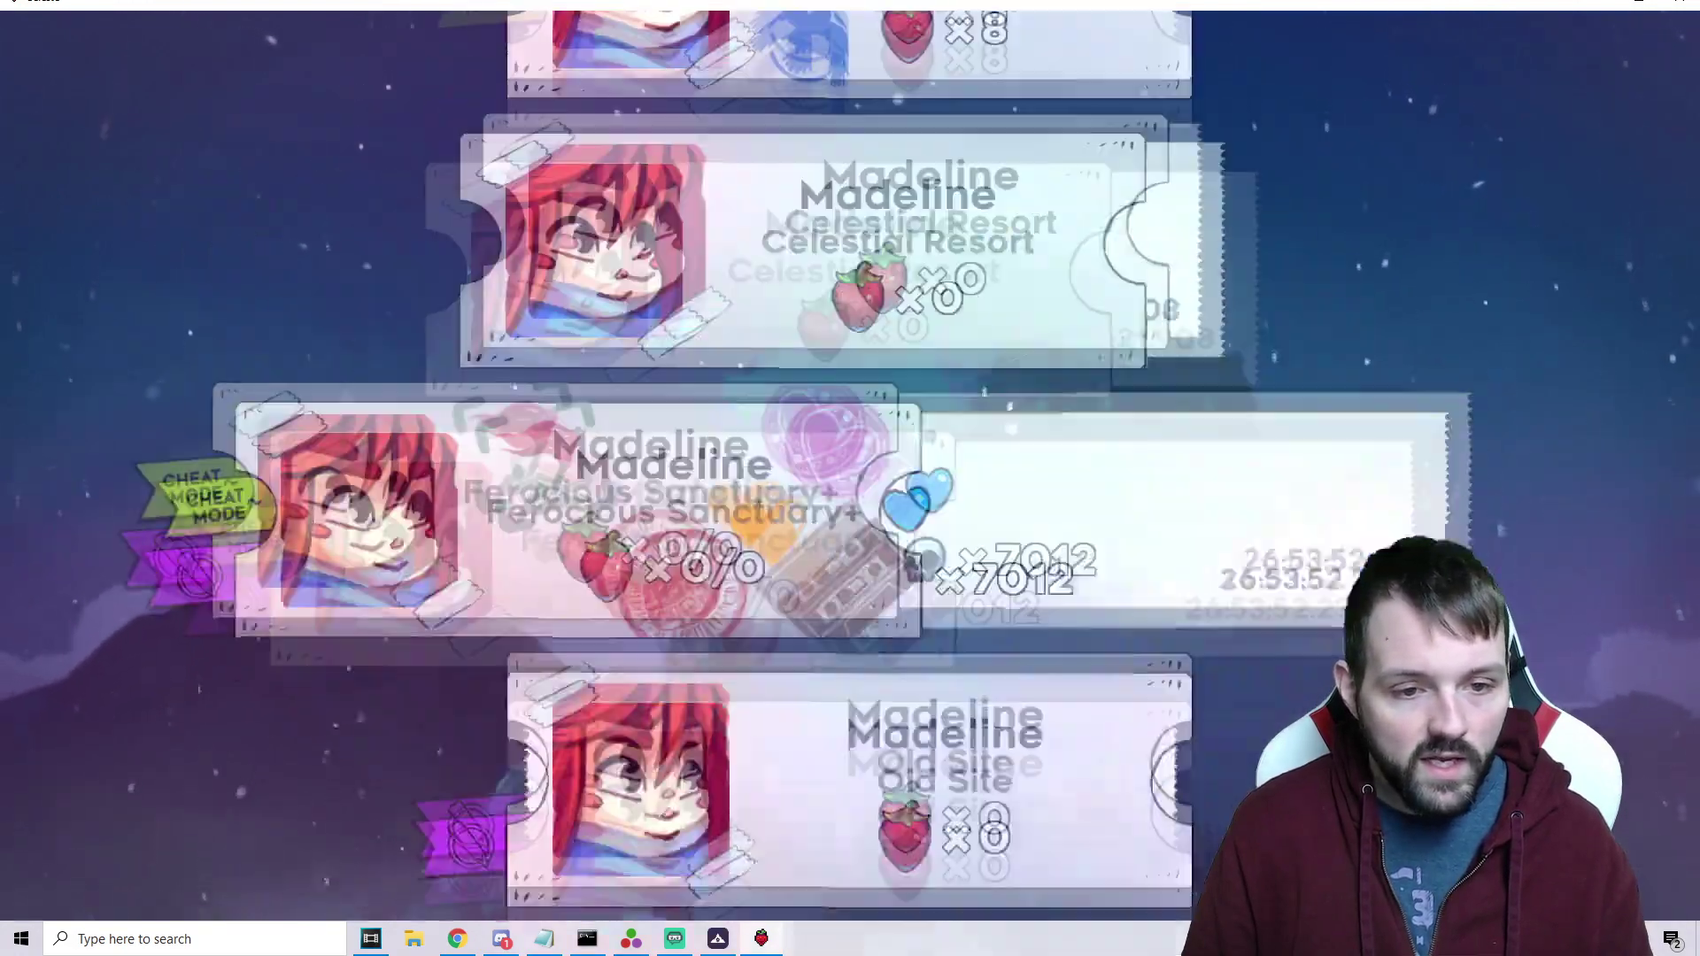
pyautogui.press('Down')
pyautogui.press('Down')
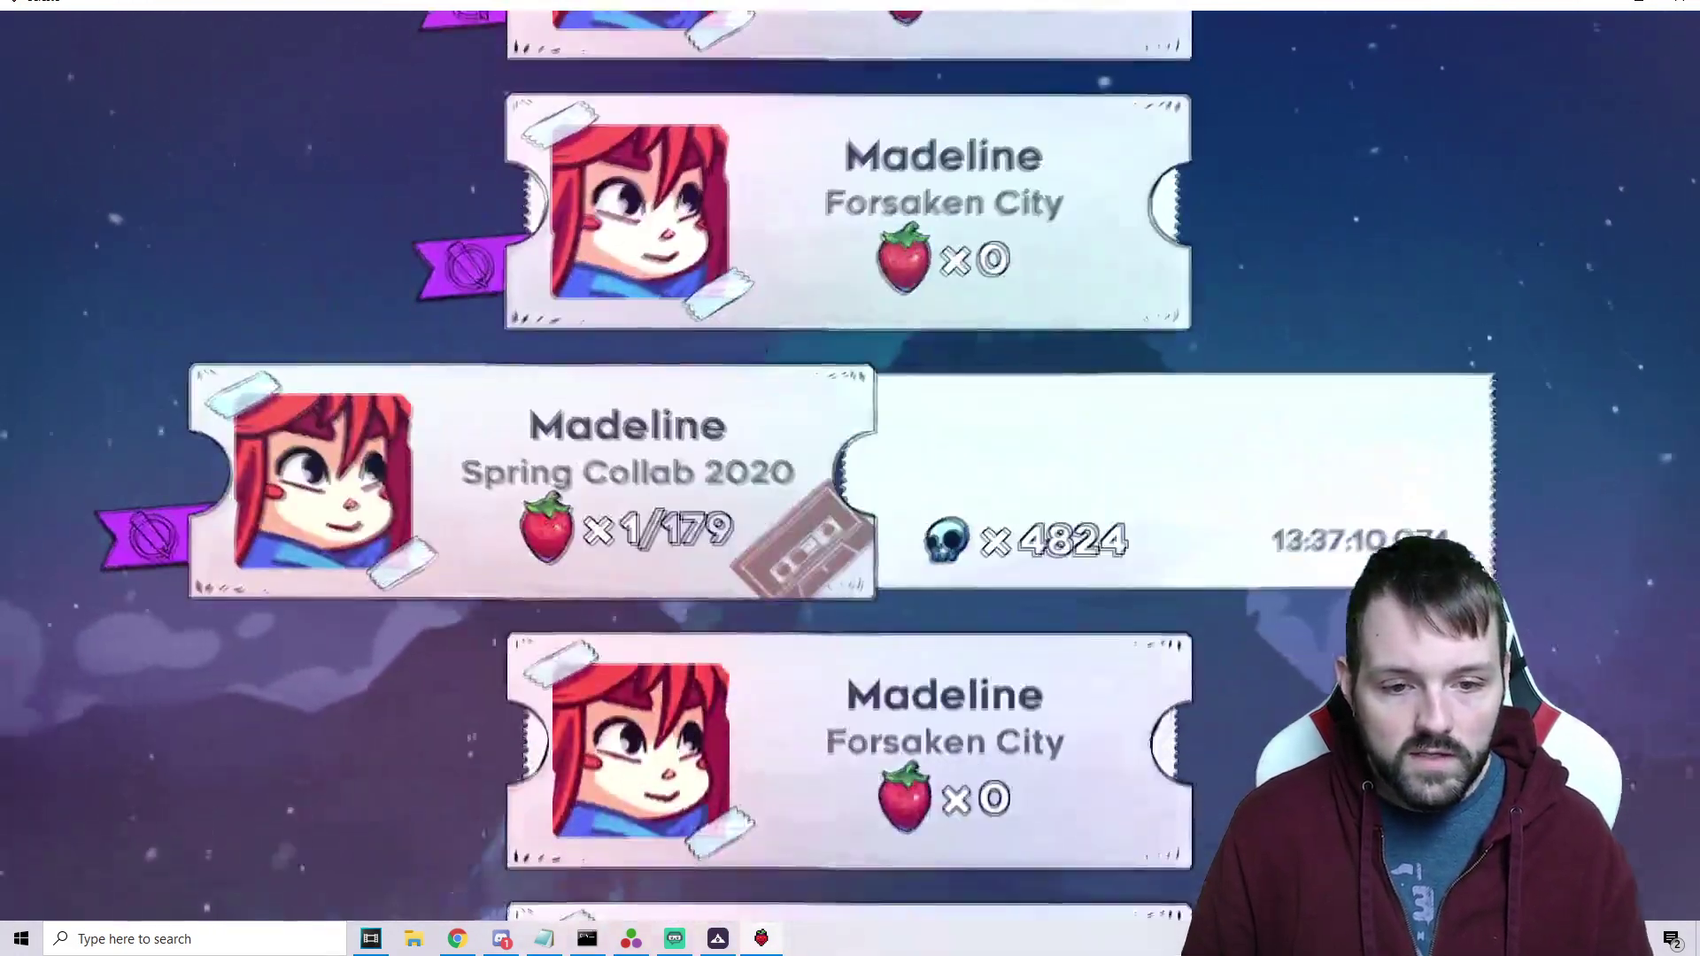
pyautogui.press('Up')
pyautogui.press('Up')
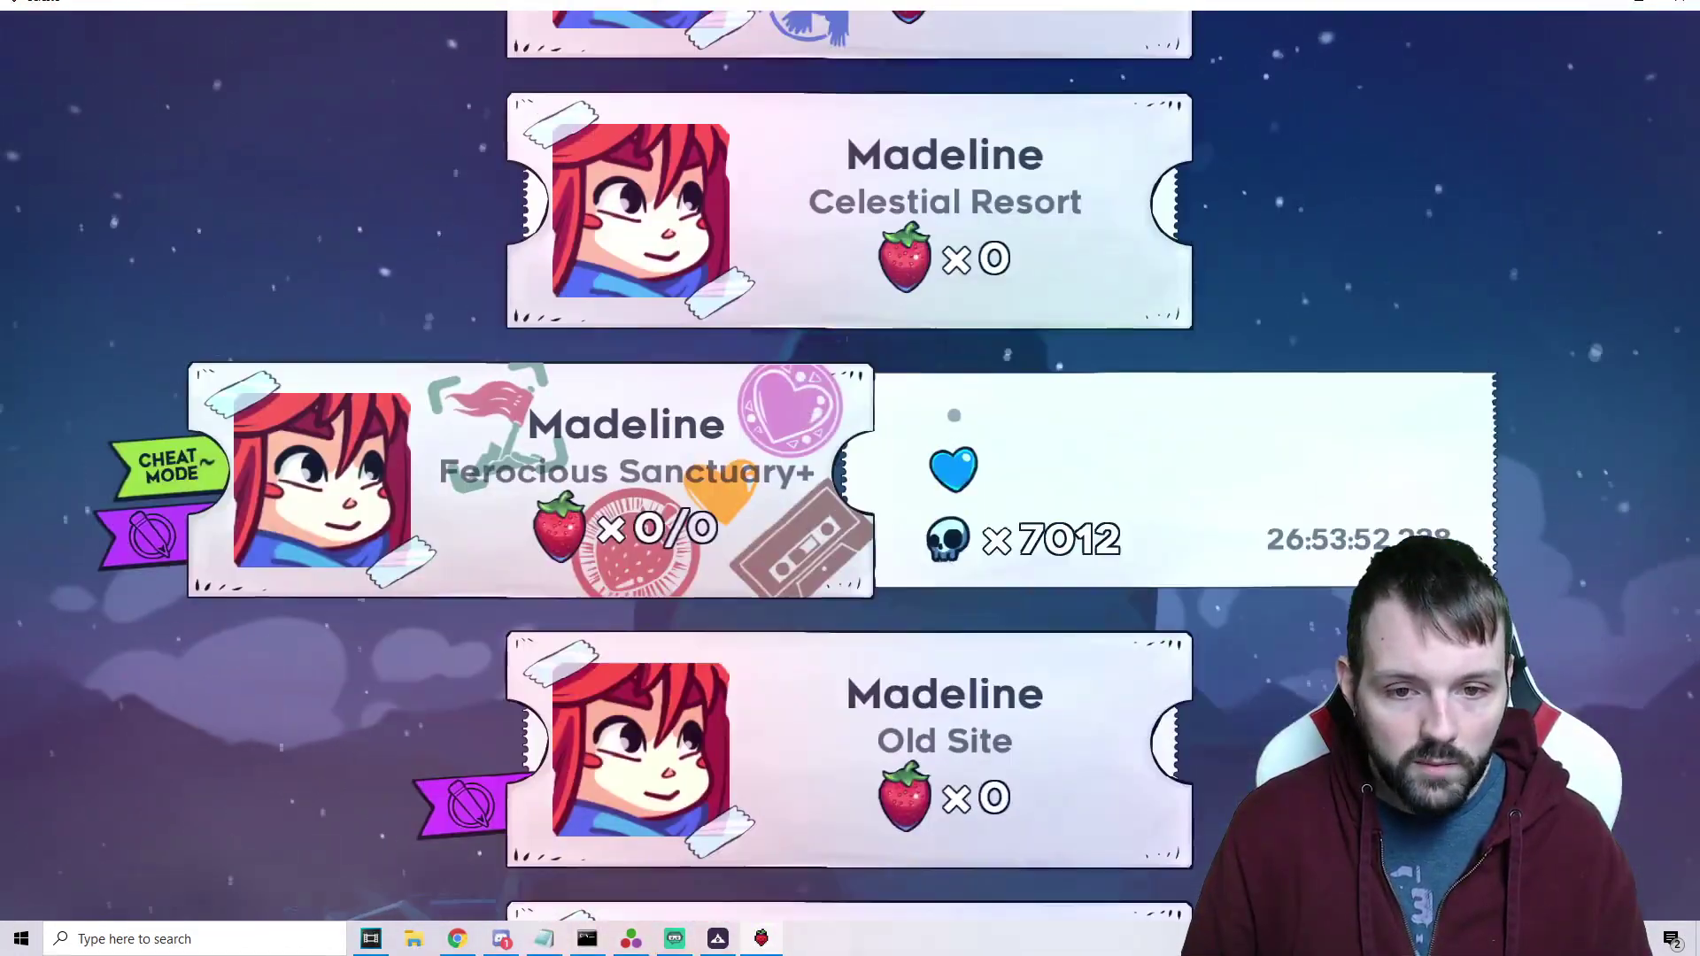
pyautogui.press('c')
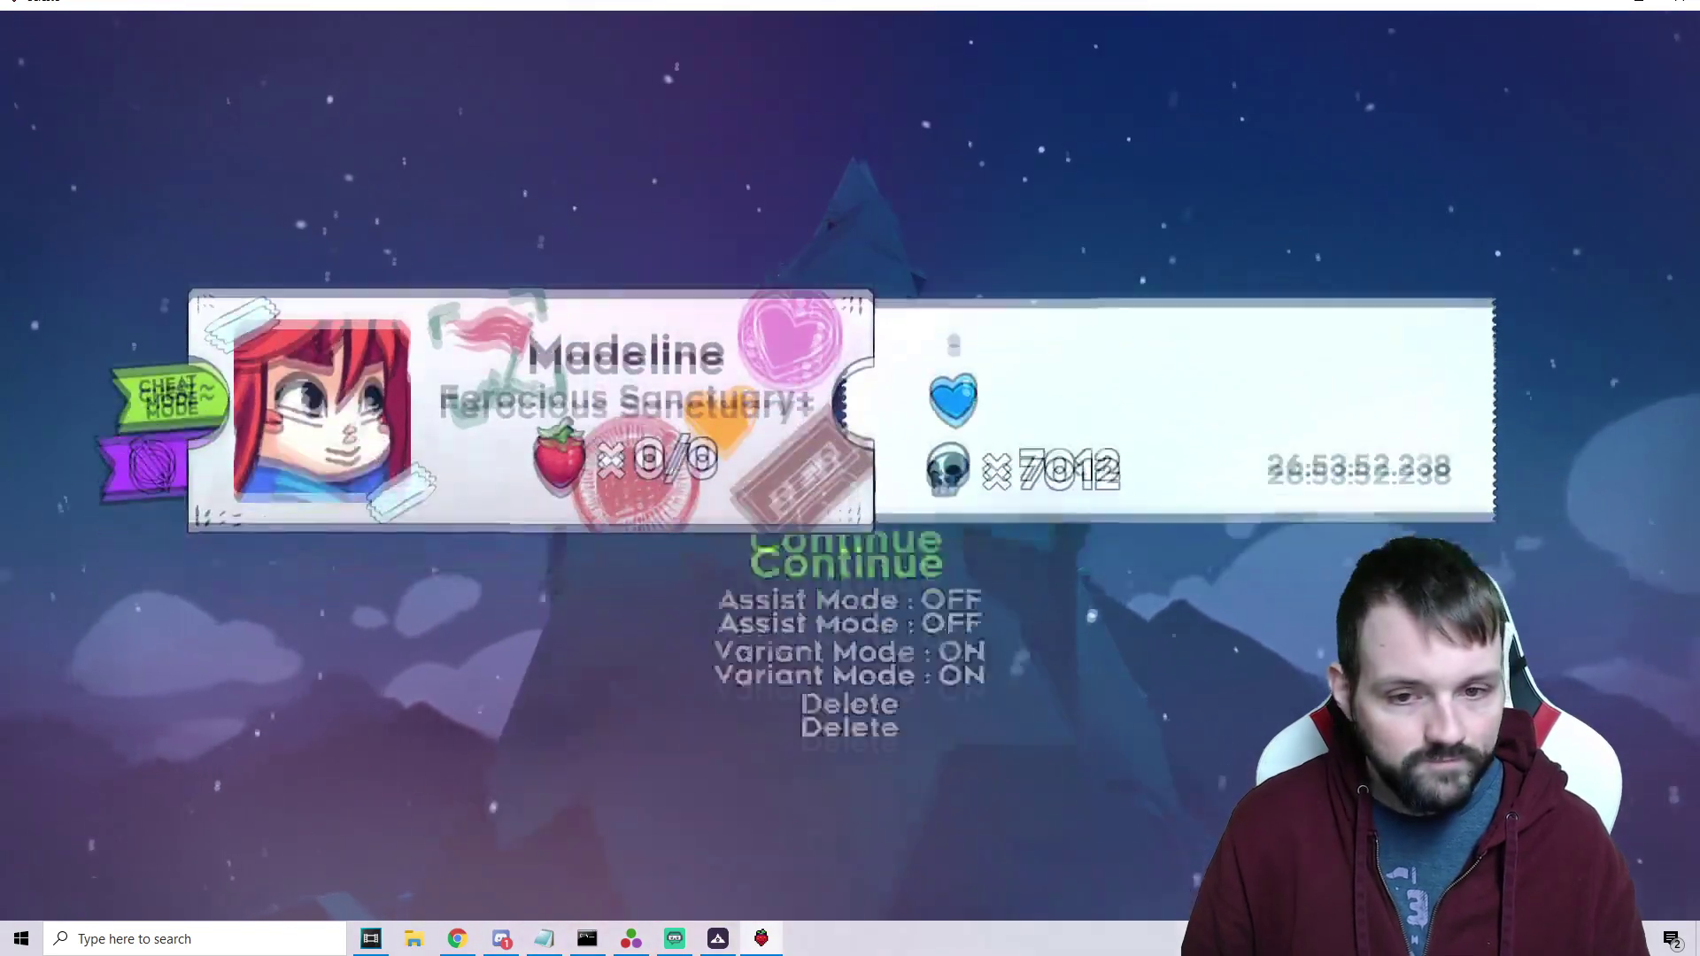
pyautogui.press('c')
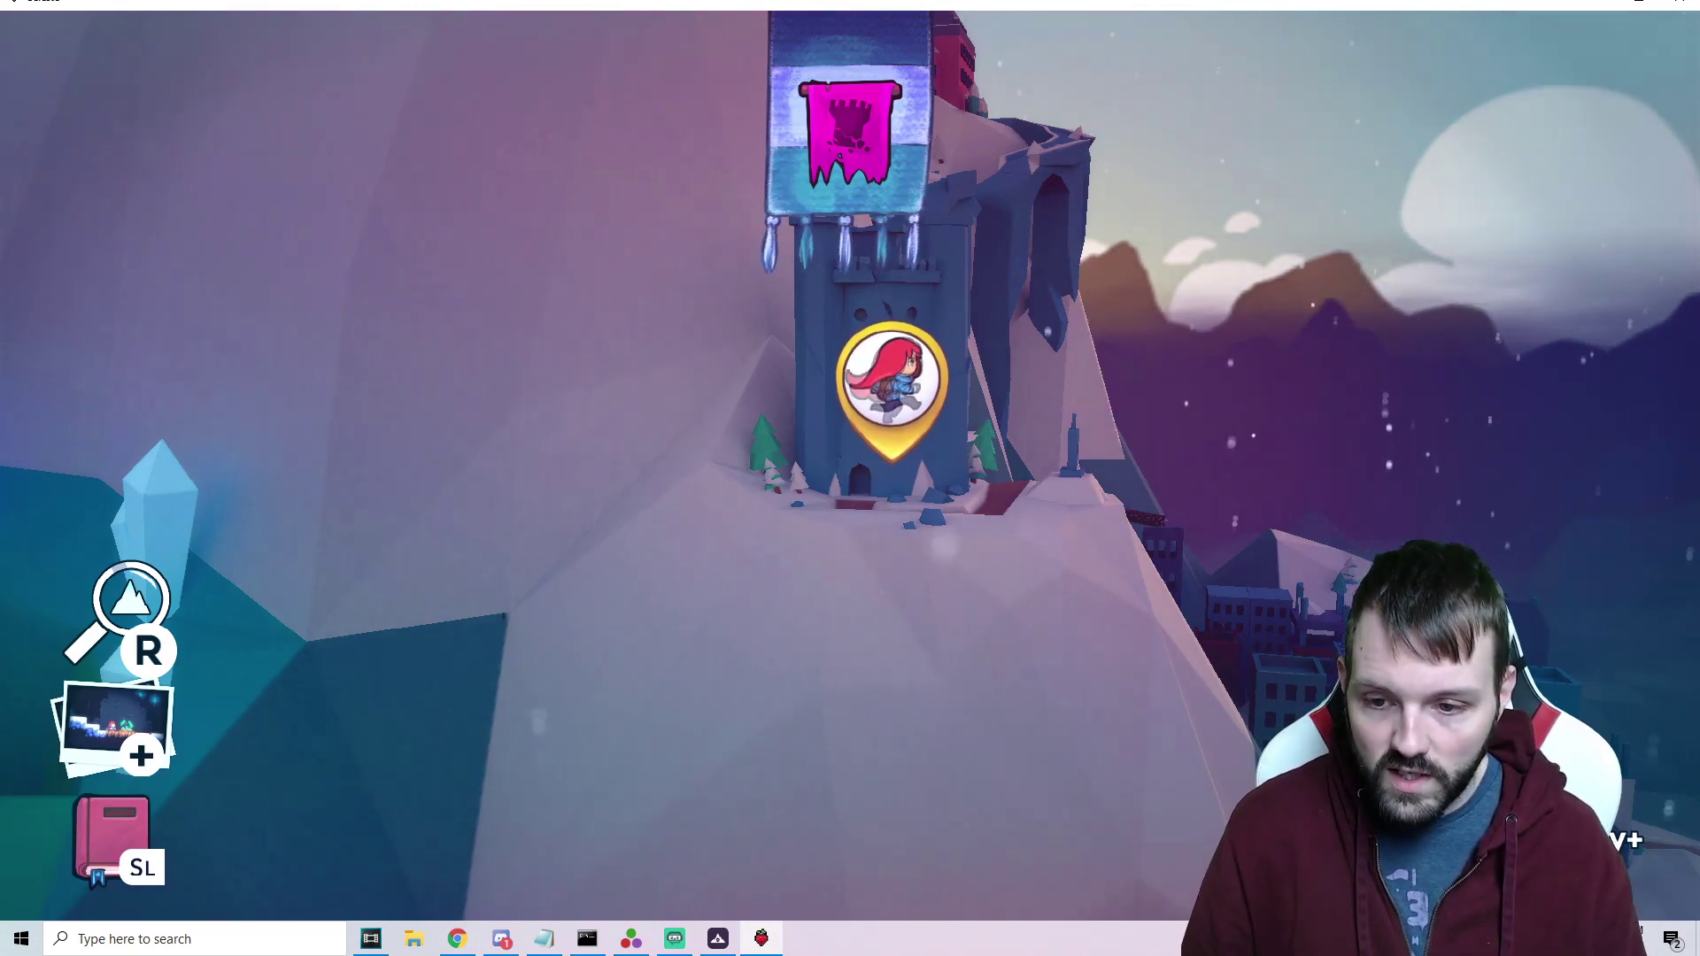
# Pick Ferocious Sanctuary+ from the Everest map list and start its Chapter 1
pyautogui.press('r')
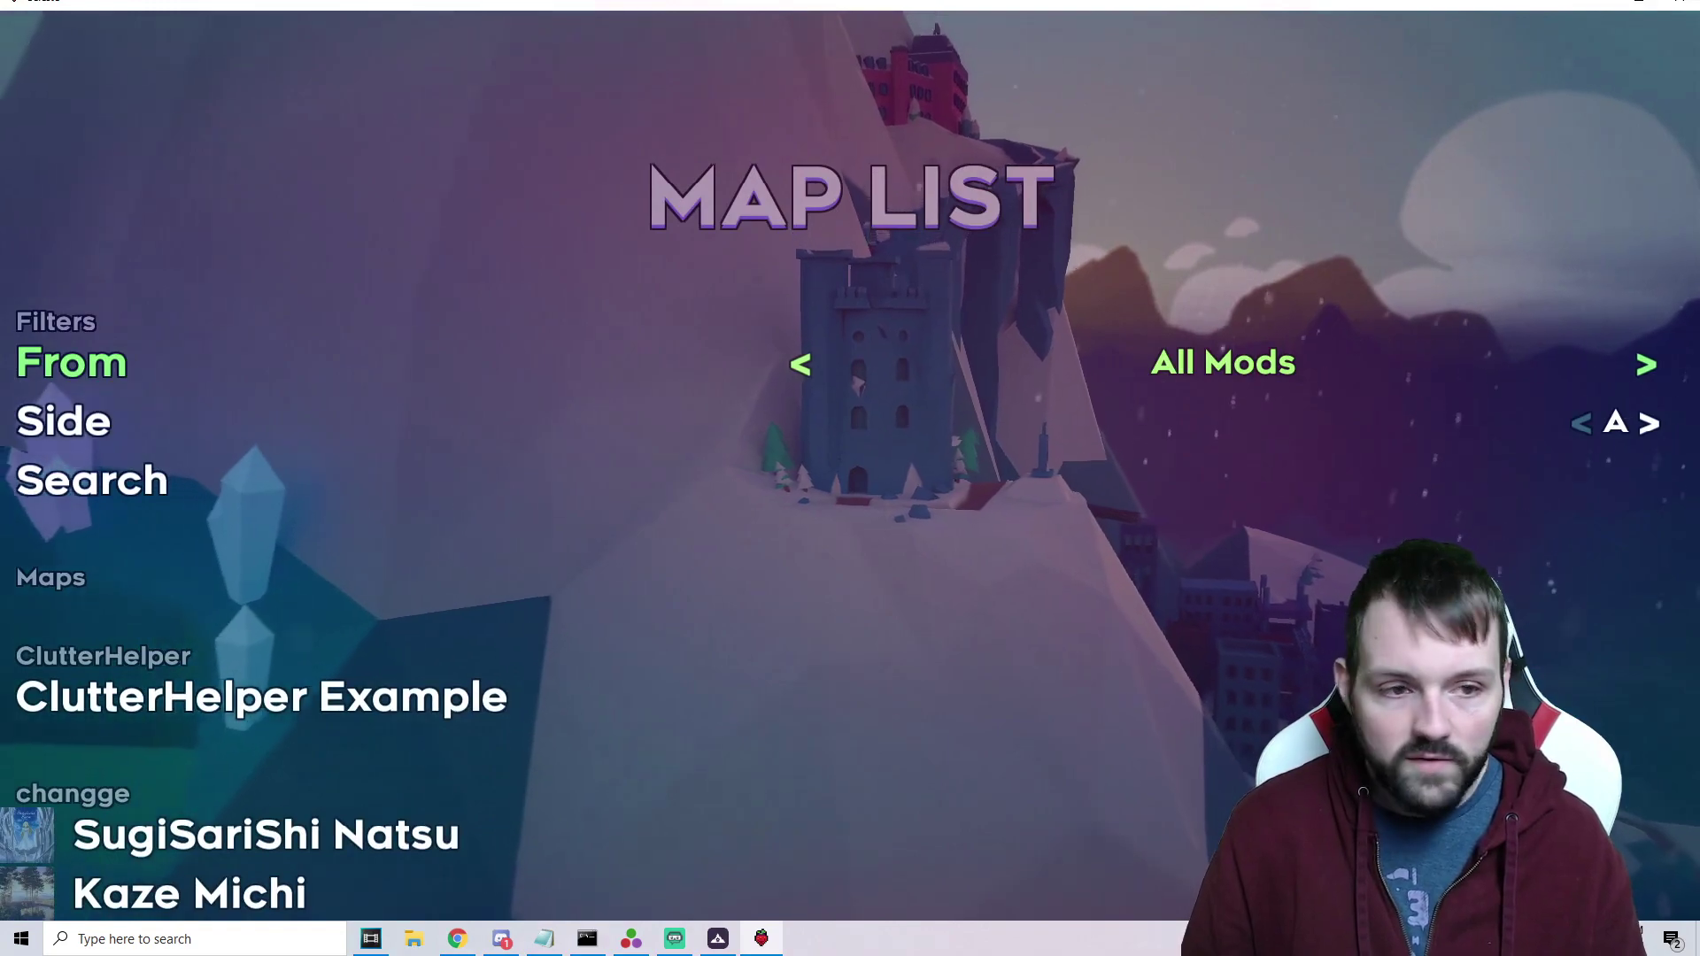
pyautogui.press('Down')
pyautogui.press('Down')
pyautogui.press('Up')
pyautogui.press('Up')
pyautogui.press('Up')
pyautogui.press('Up')
pyautogui.press('Up')
pyautogui.press('Up')
pyautogui.press('Up')
pyautogui.press('Up')
pyautogui.press('Up')
pyautogui.press('Up')
pyautogui.press('Up')
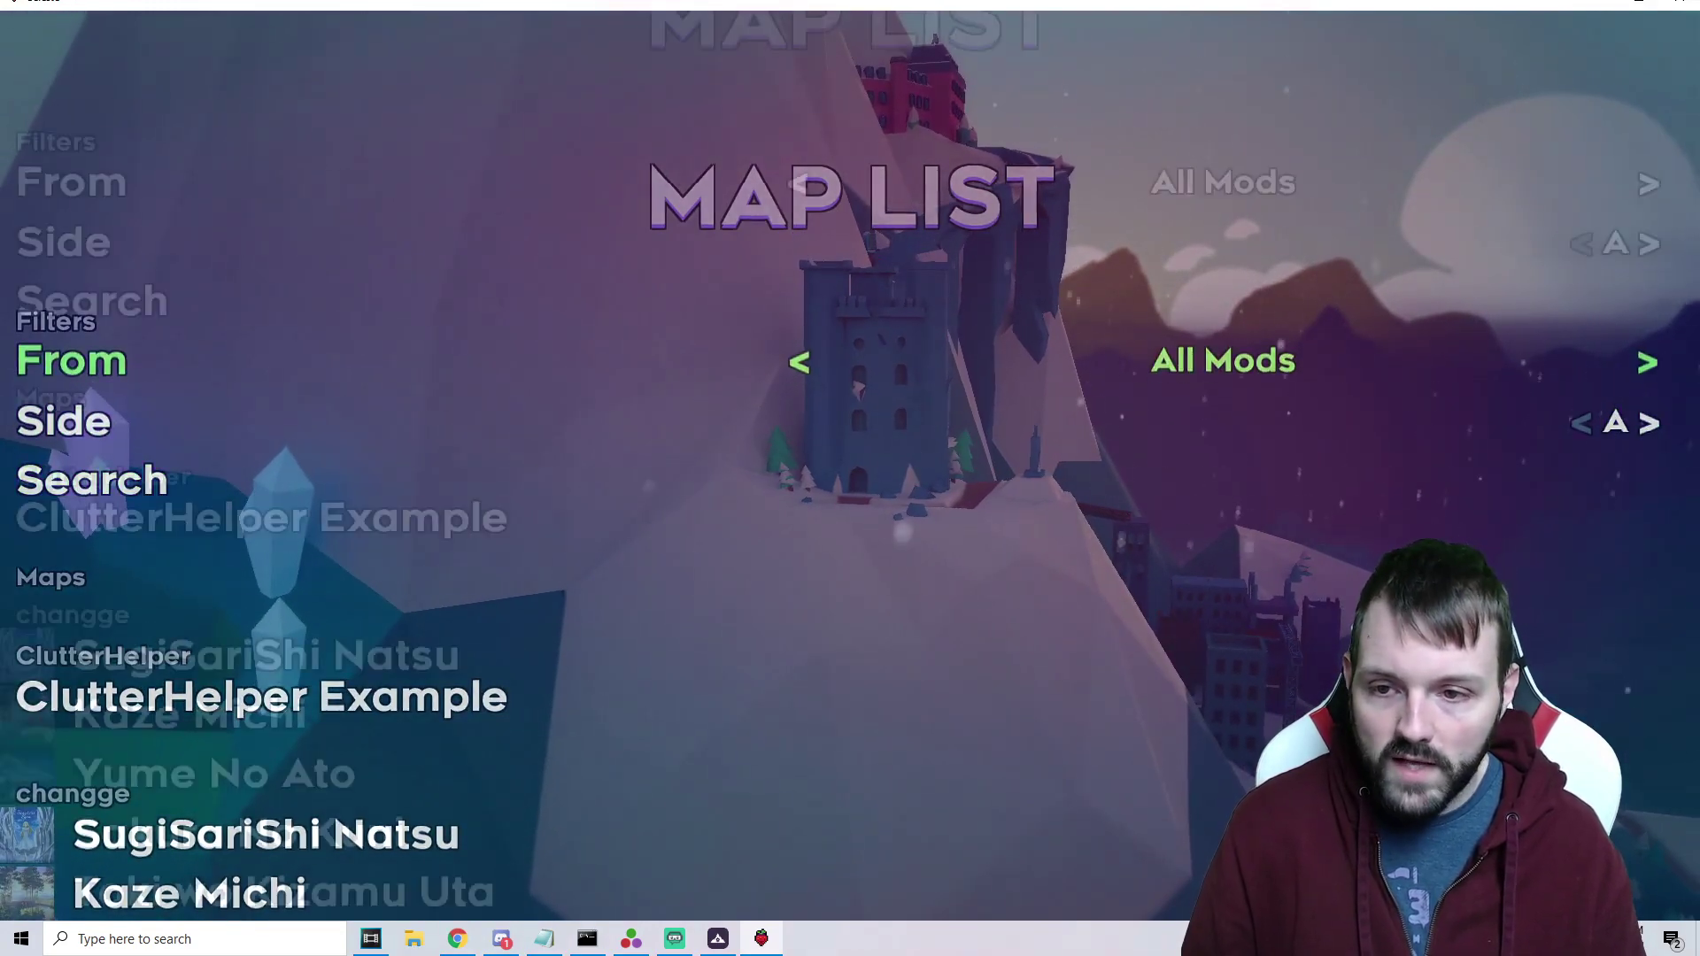
pyautogui.press('Up')
pyautogui.press('Up')
pyautogui.press('Up')
pyautogui.press('Up')
pyautogui.press('Up')
pyautogui.press('Up')
pyautogui.press('Up')
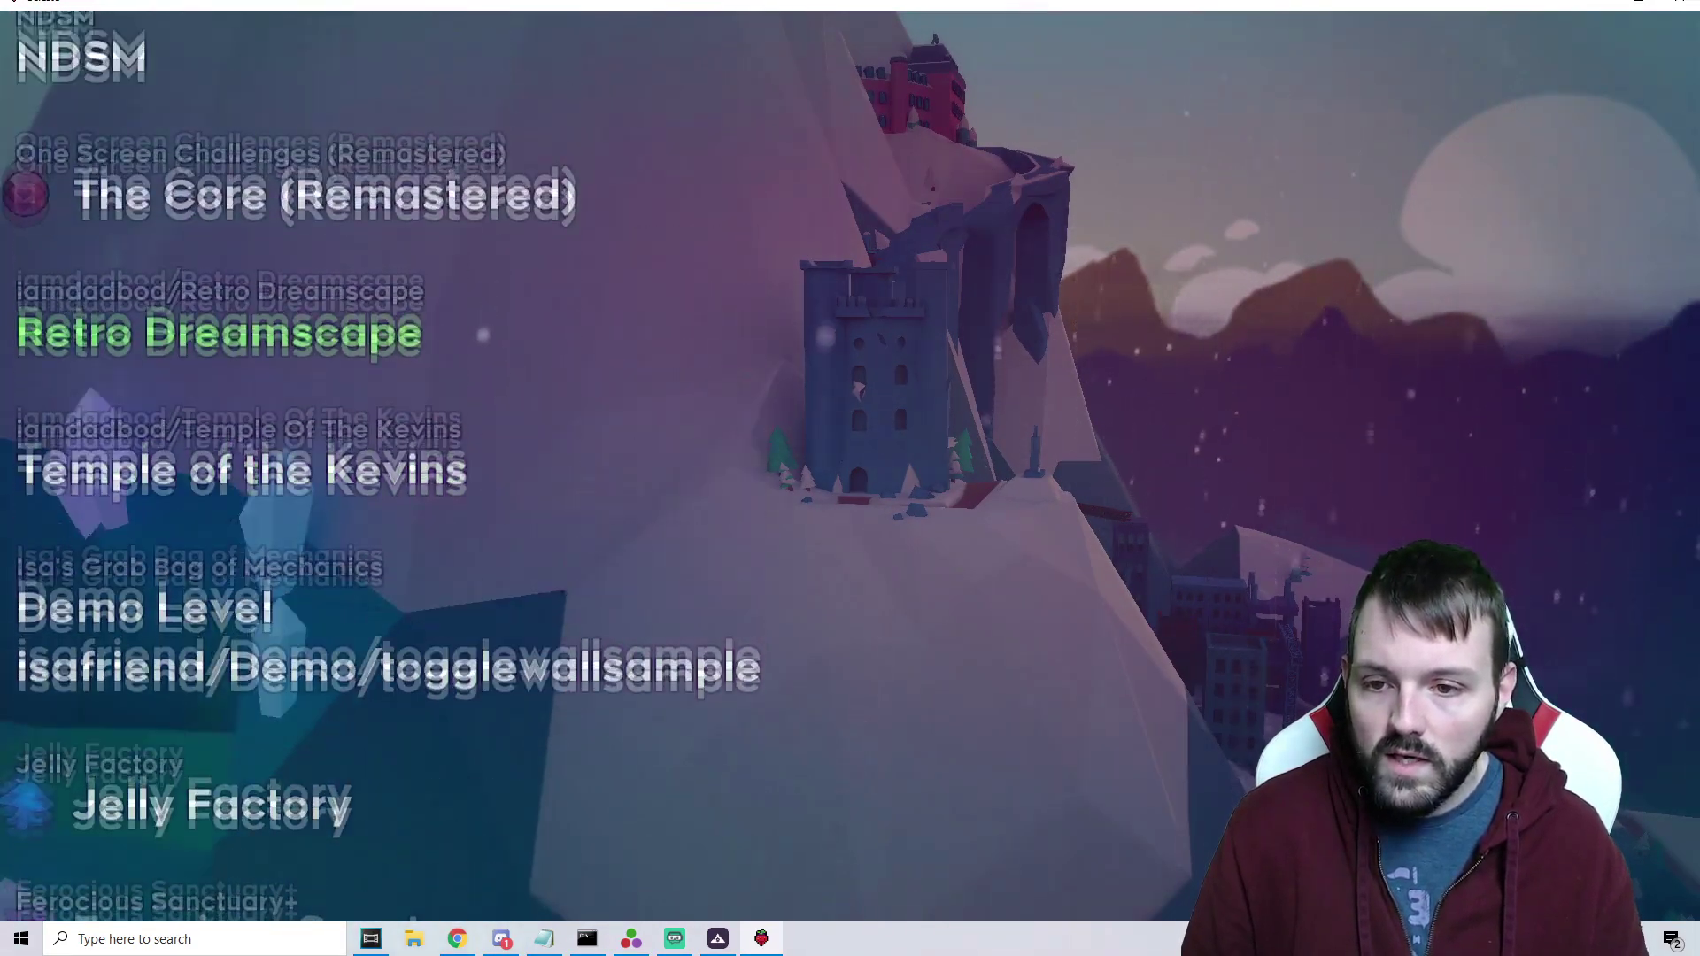
pyautogui.press('Up')
pyautogui.press('Up')
pyautogui.press('Up')
pyautogui.press('Up')
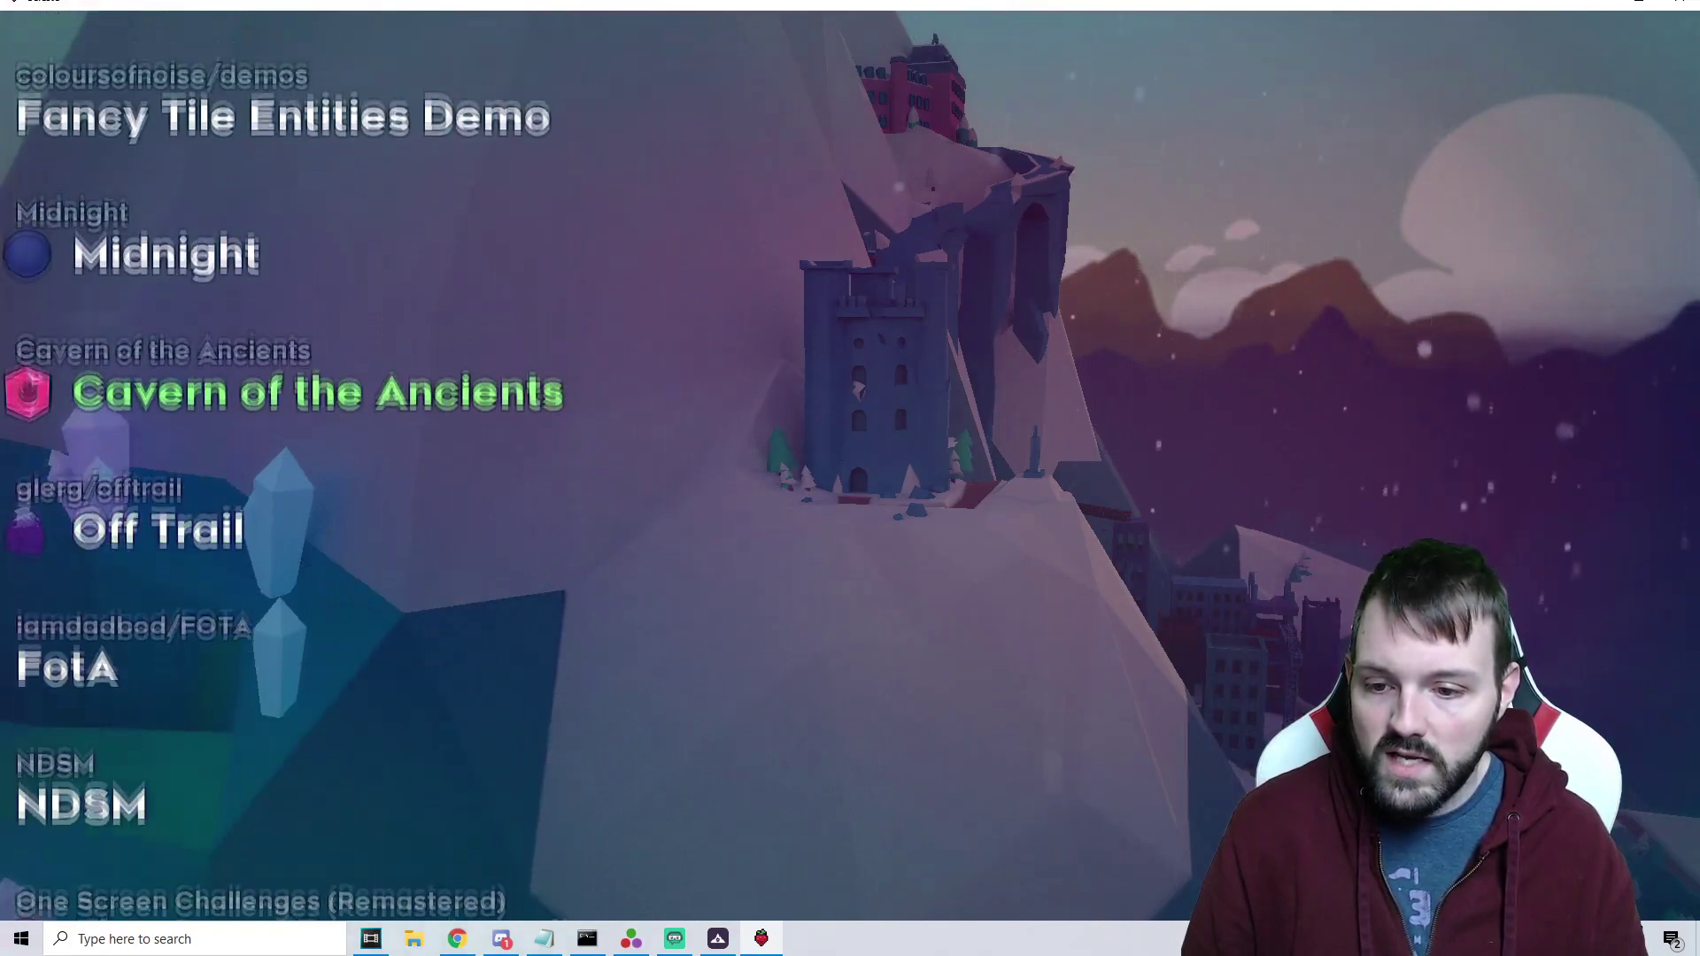
pyautogui.press('Up')
pyautogui.press('Up')
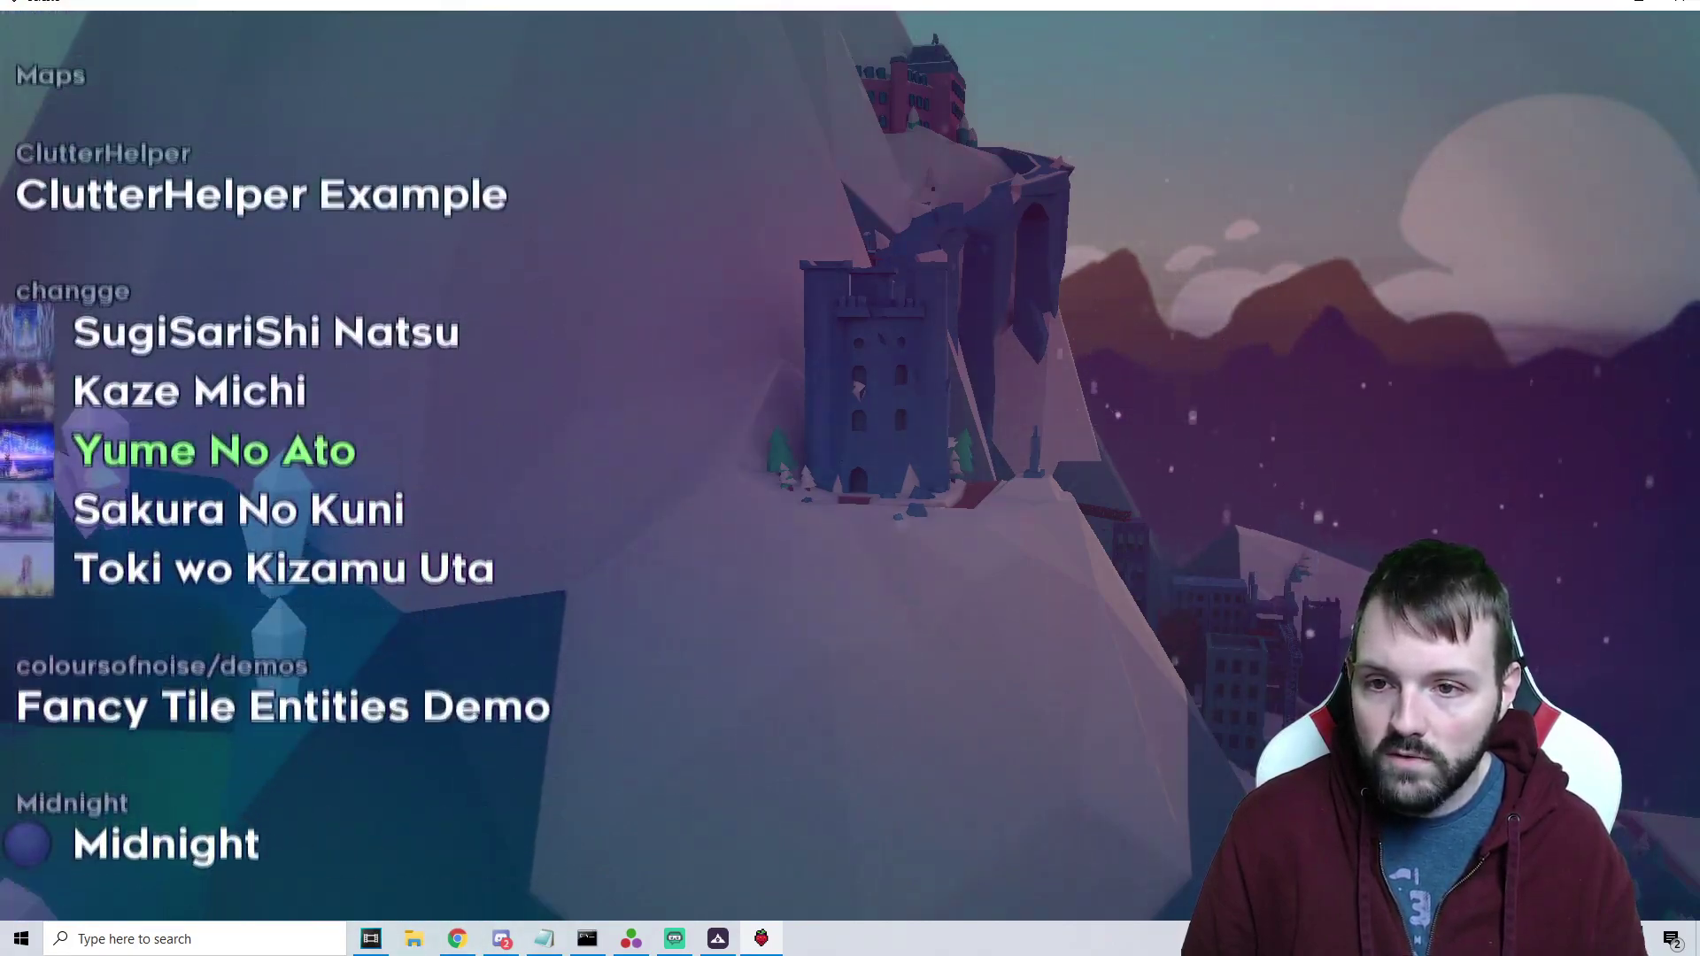
pyautogui.press('Return')
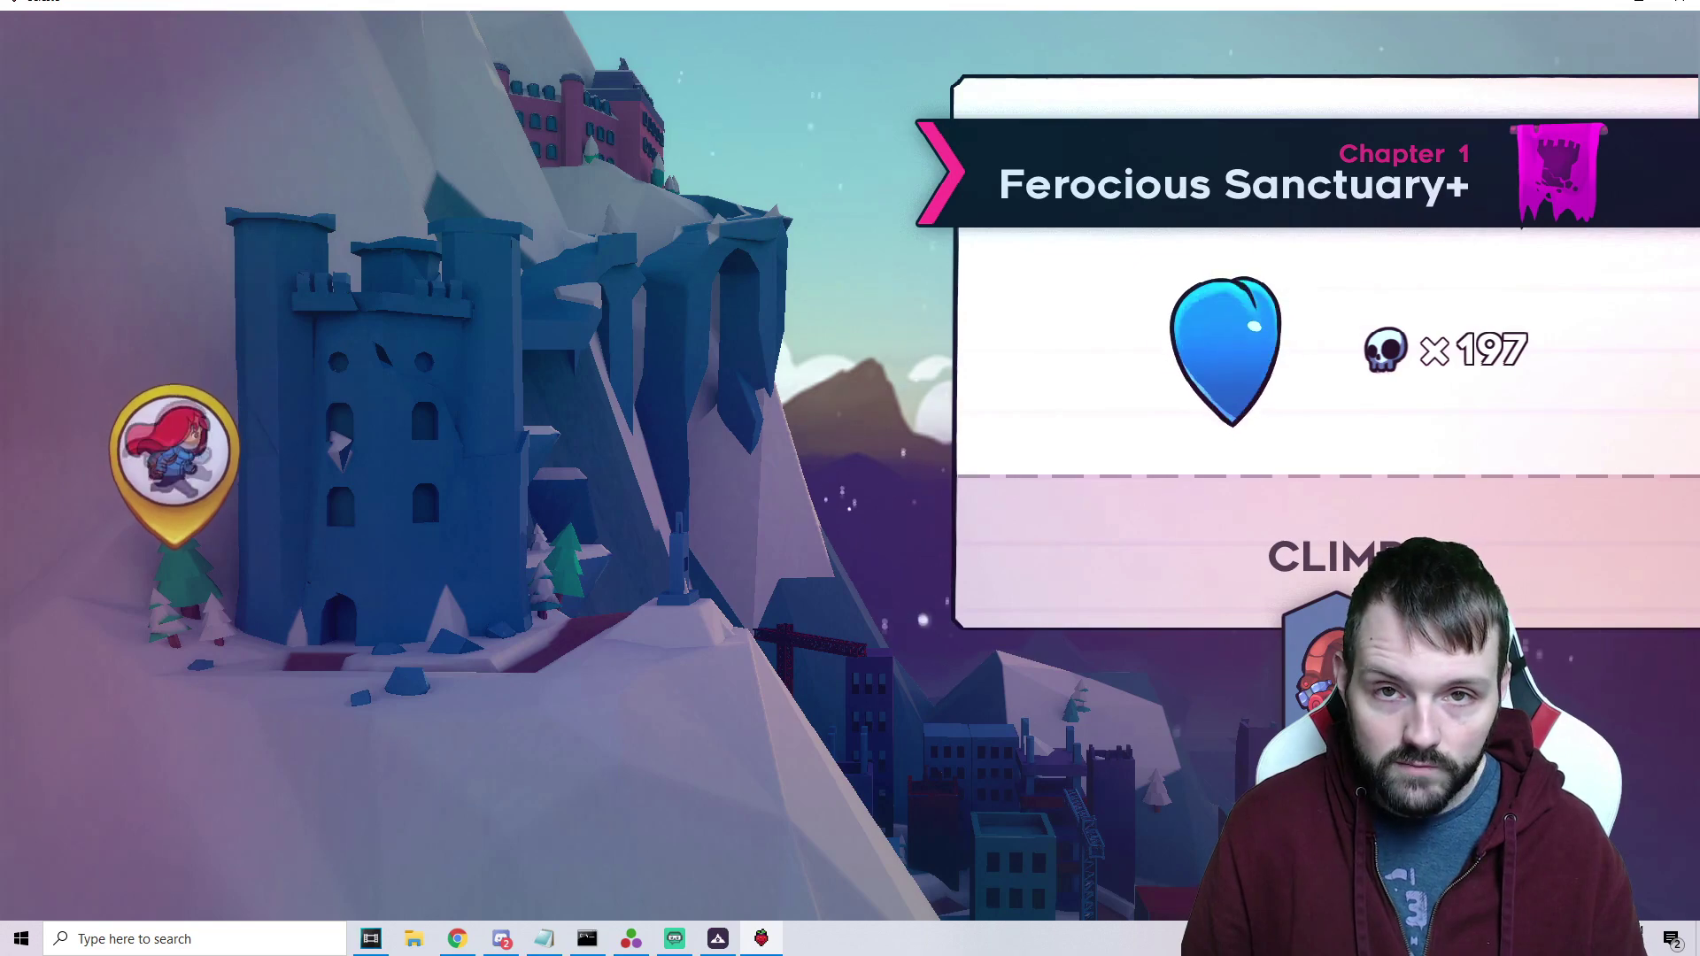
pyautogui.press('c')
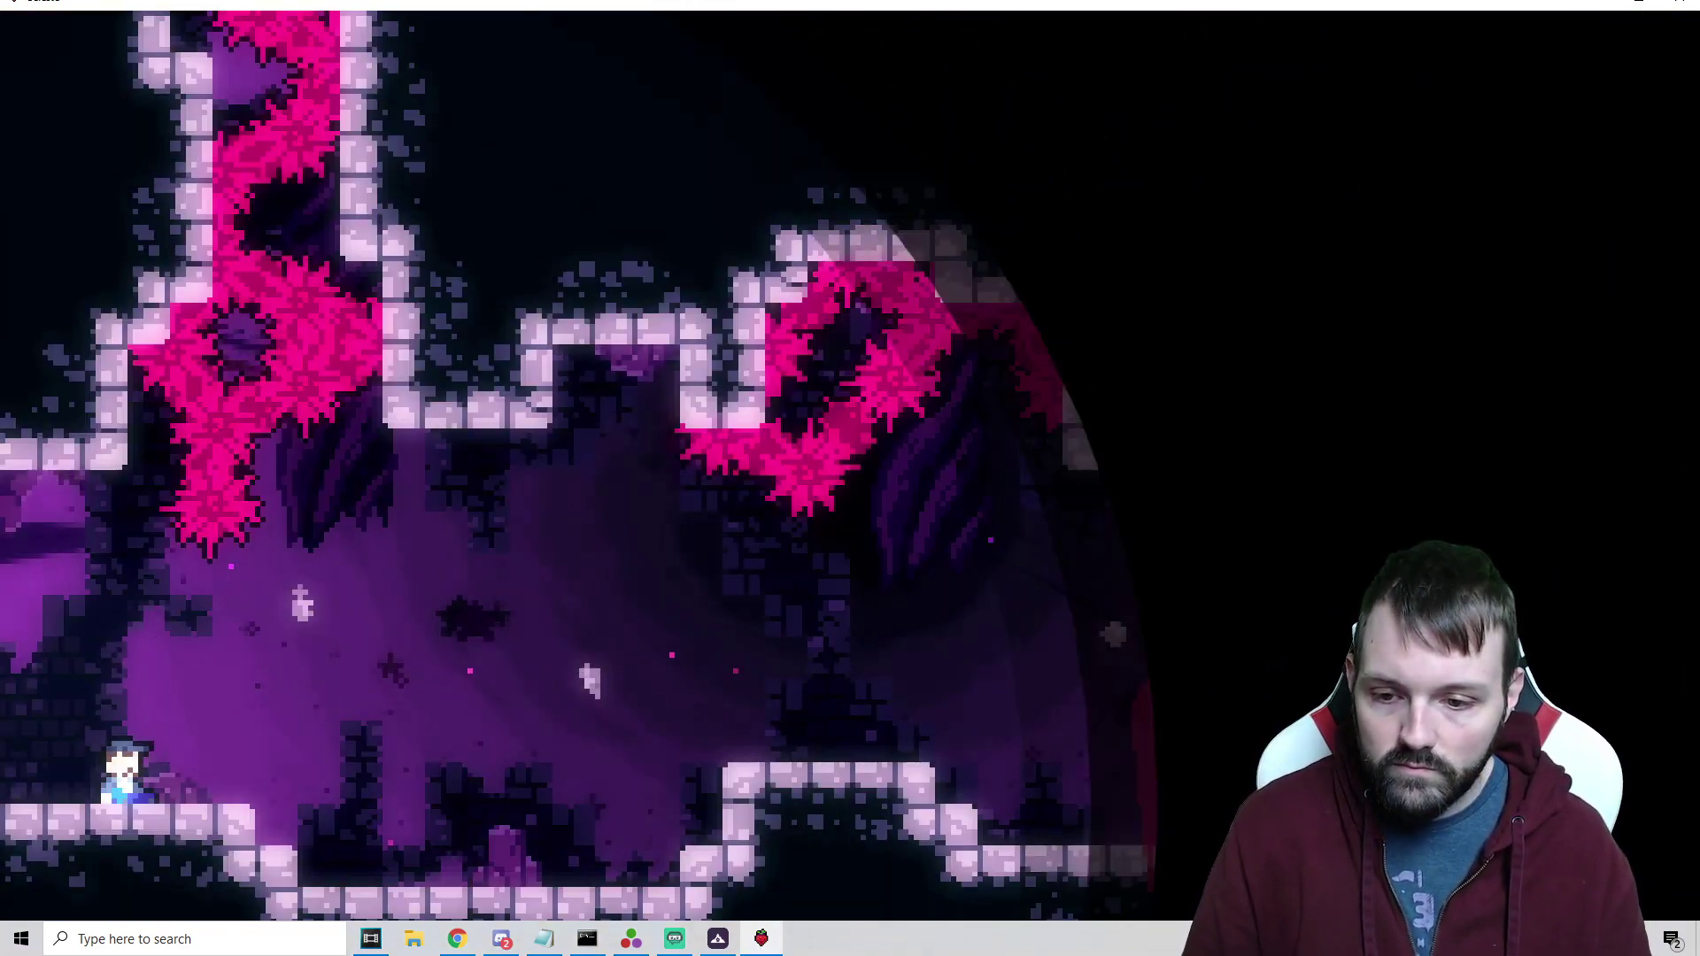
# Run and dash Madeline right, climb the wall and leap toward the green booster
pyautogui.press('Right')
pyautogui.press('x')
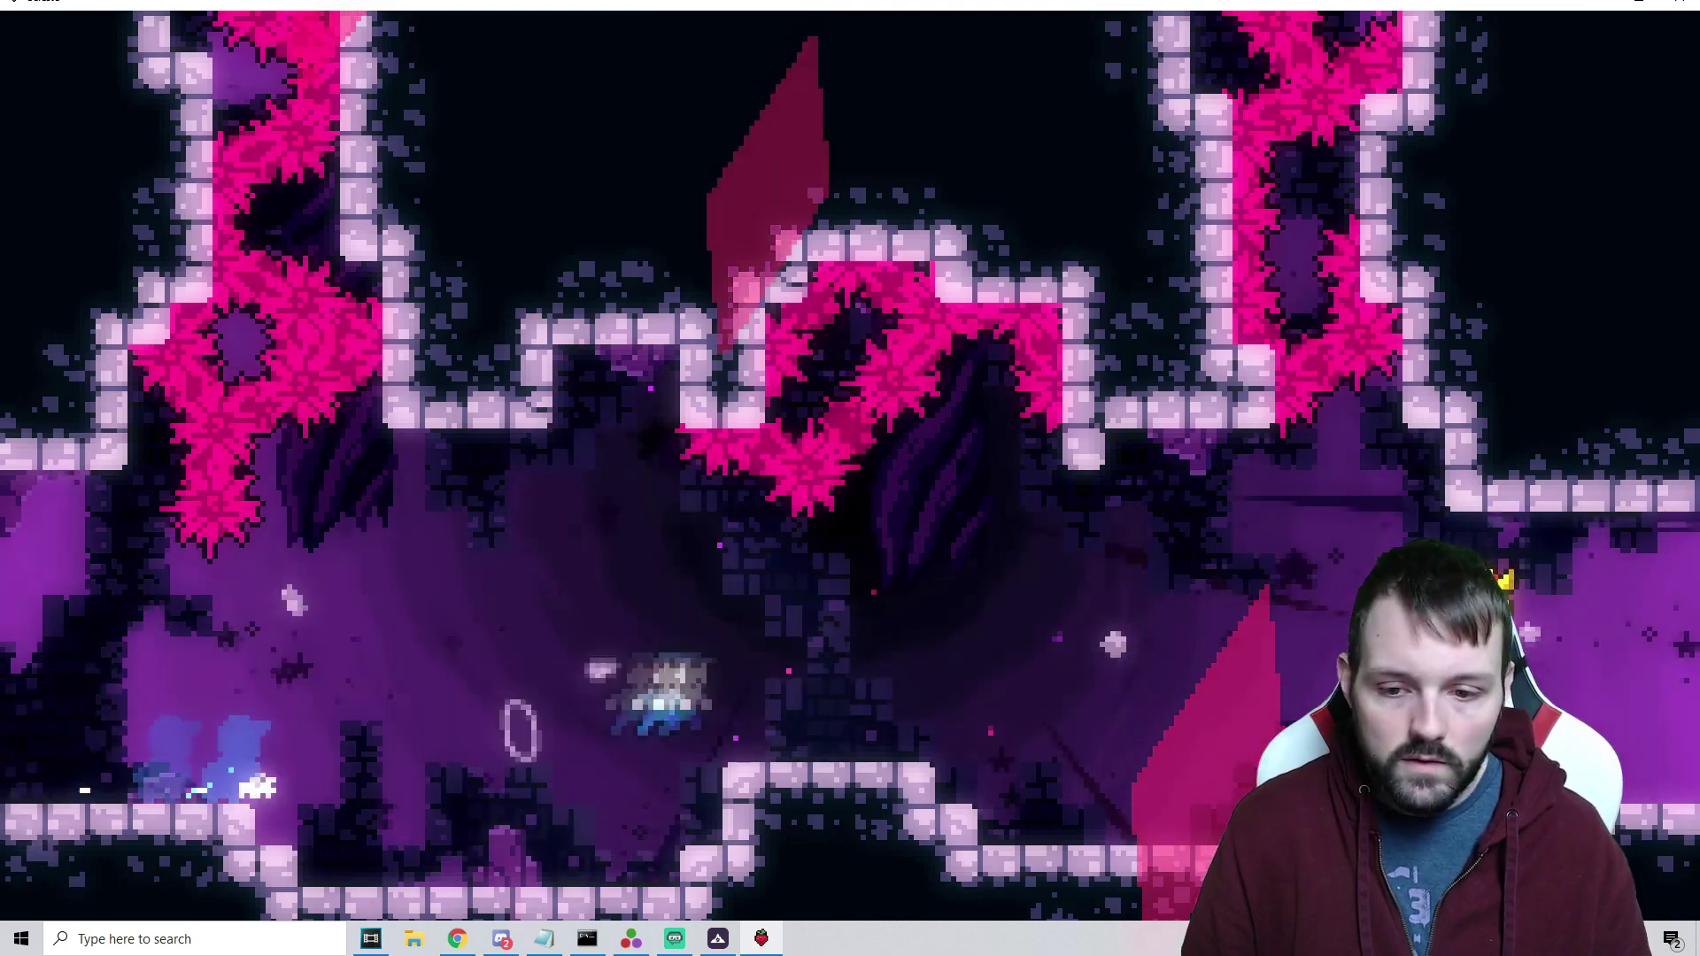
pyautogui.press('Right')
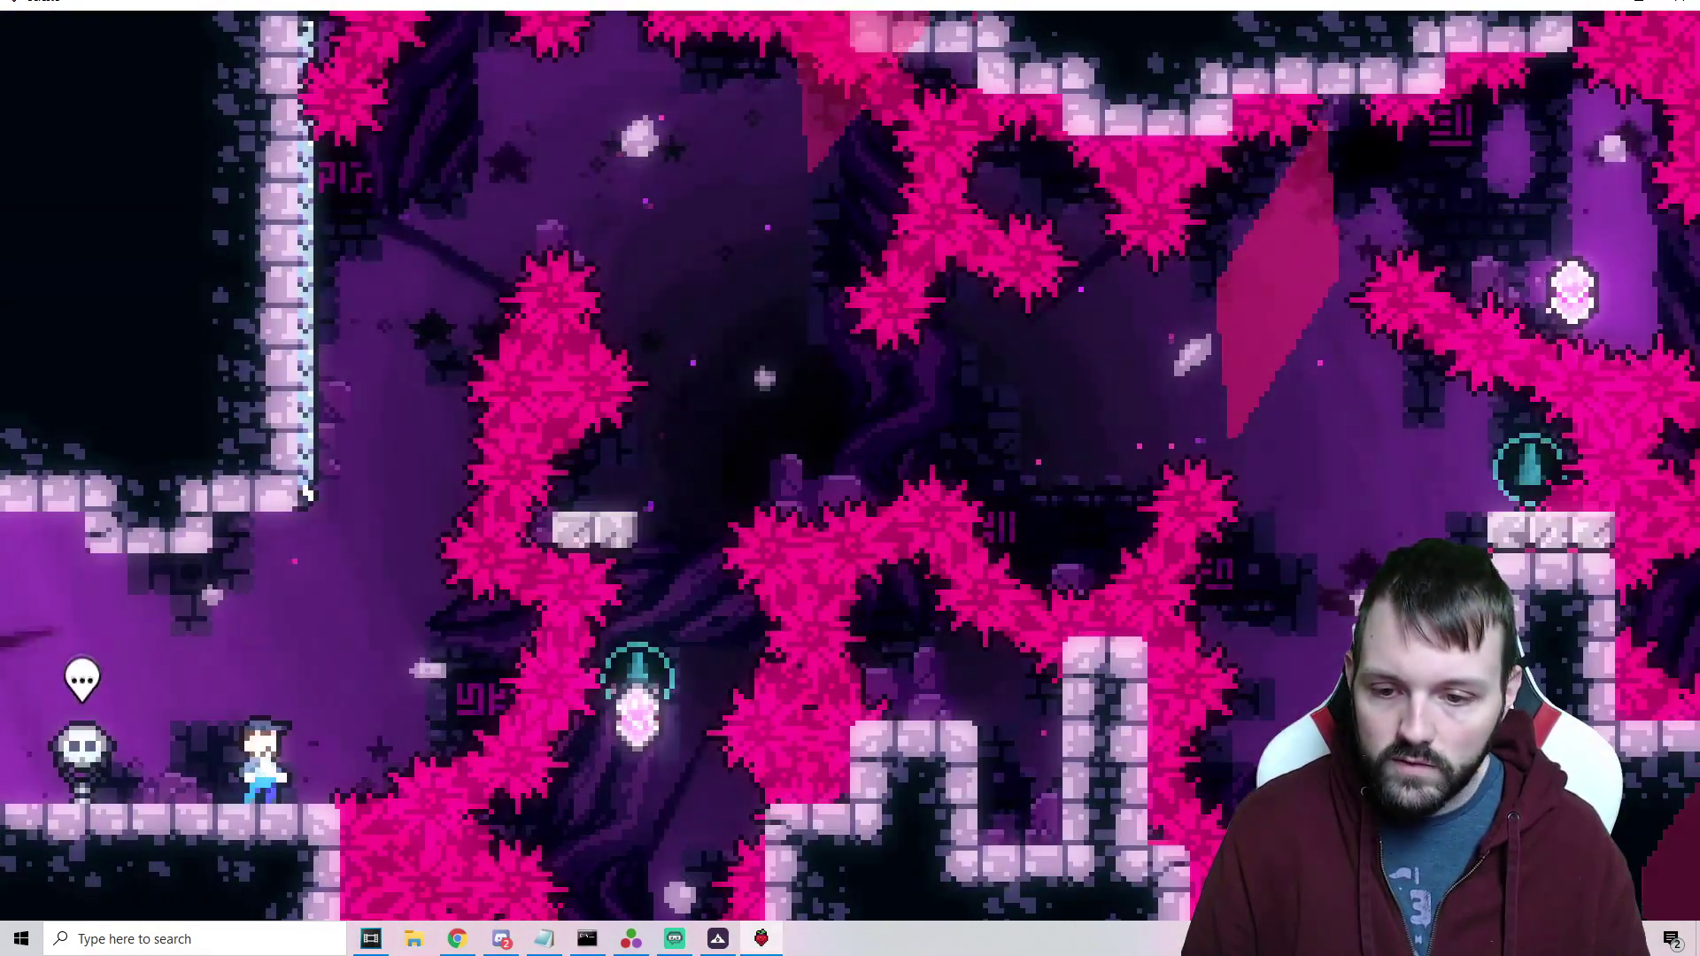
pyautogui.press('x')
pyautogui.press('x')
pyautogui.press('Right')
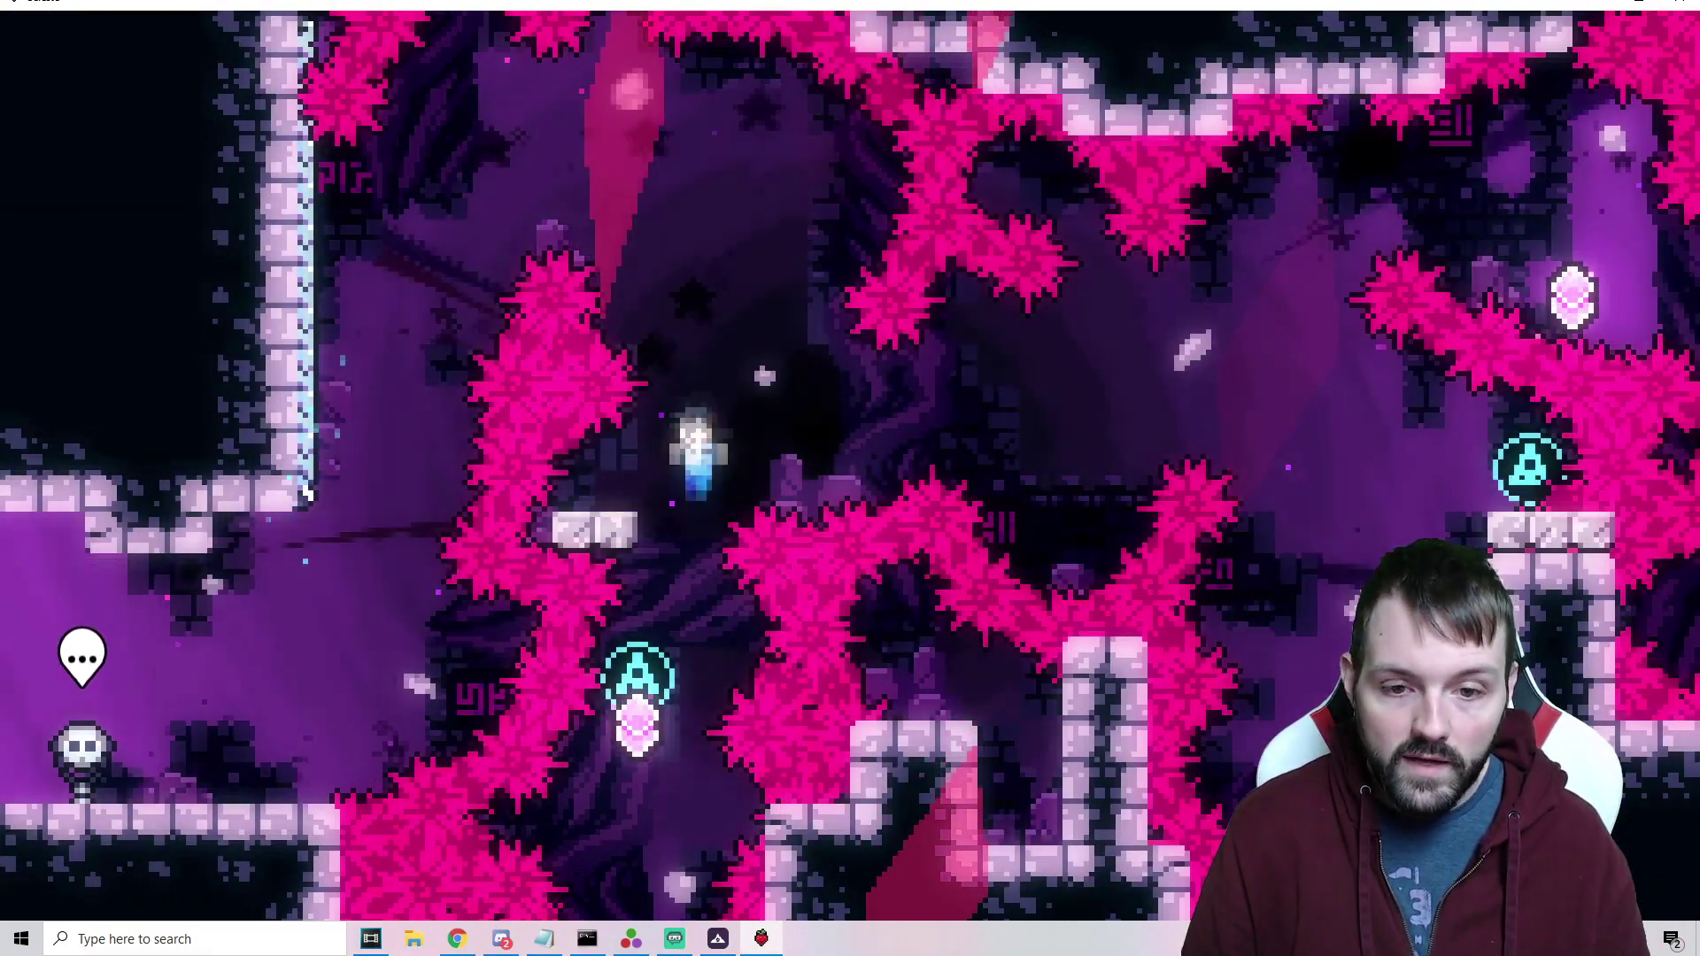
# Ride the booster, dash up-right and exit through the upper-right into the next room
pyautogui.press('x')
pyautogui.press('x')
pyautogui.press('Right')
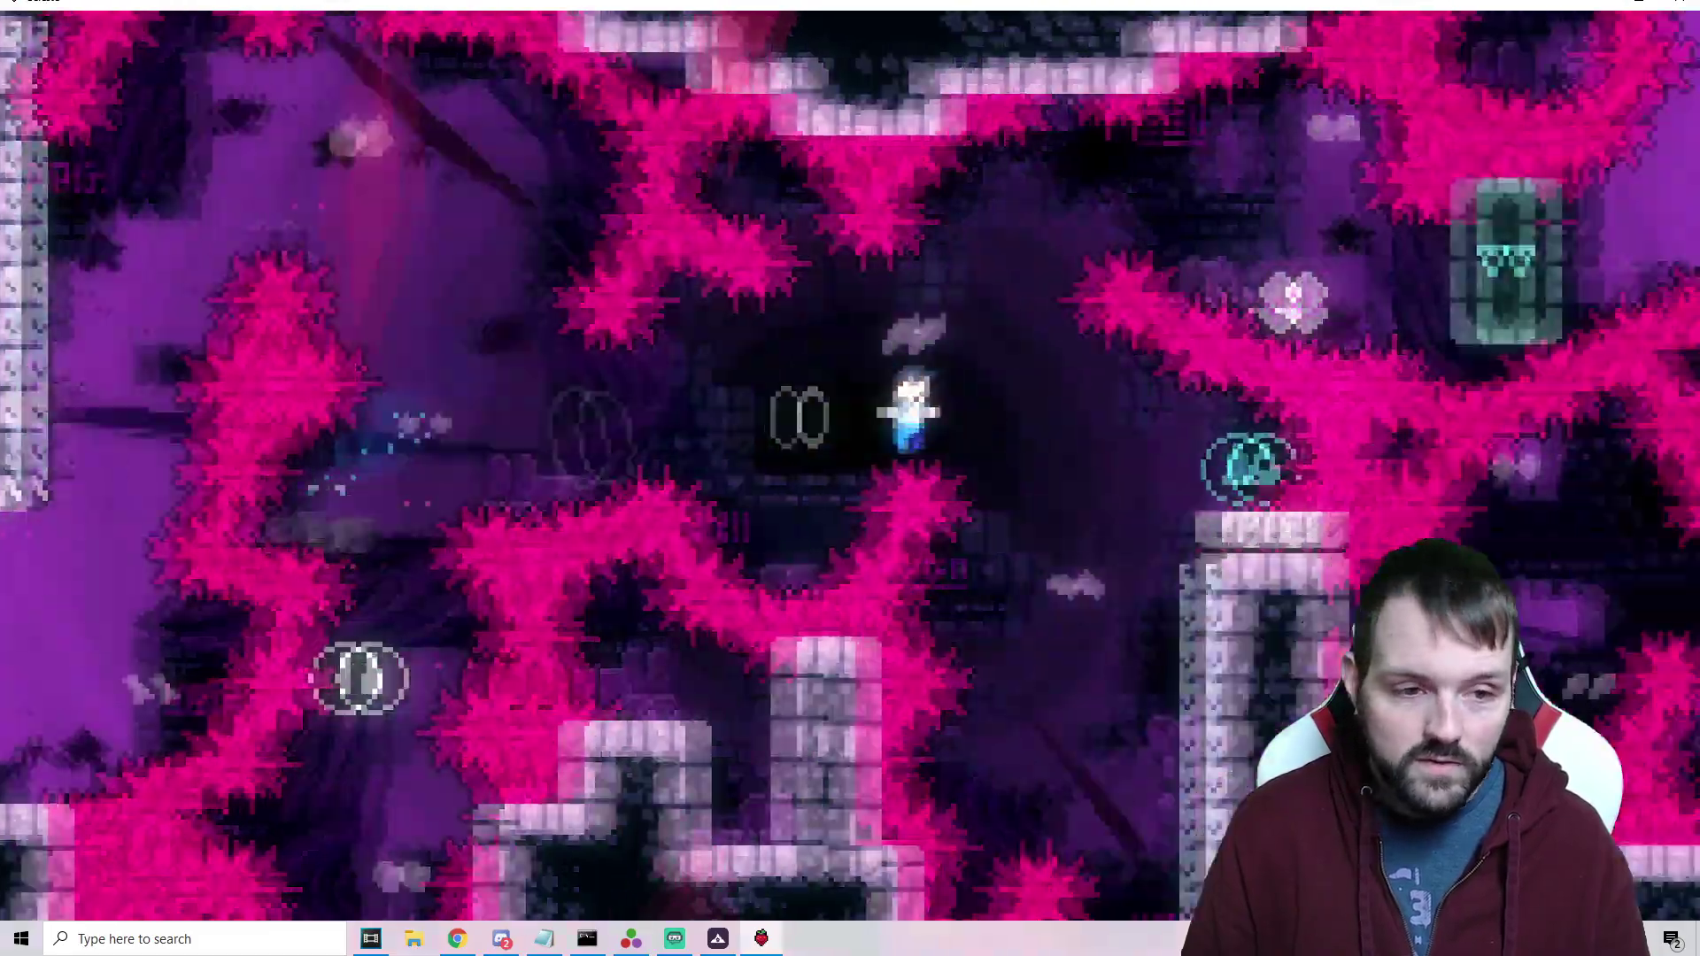
pyautogui.press('x')
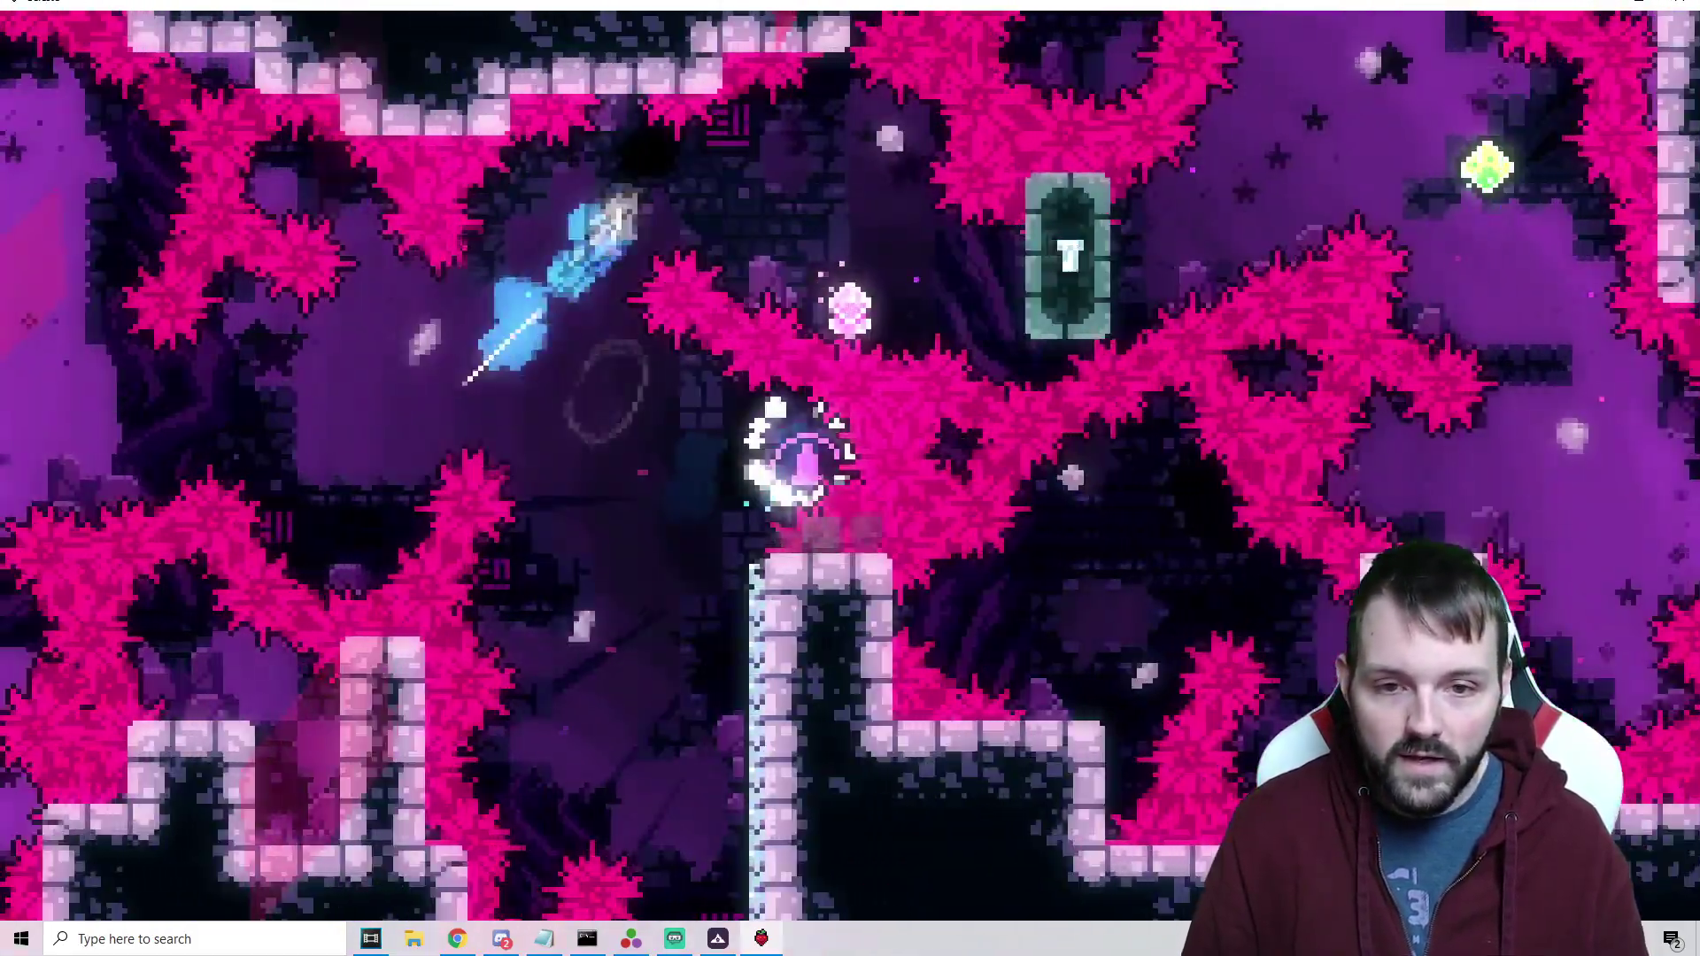
pyautogui.press('x')
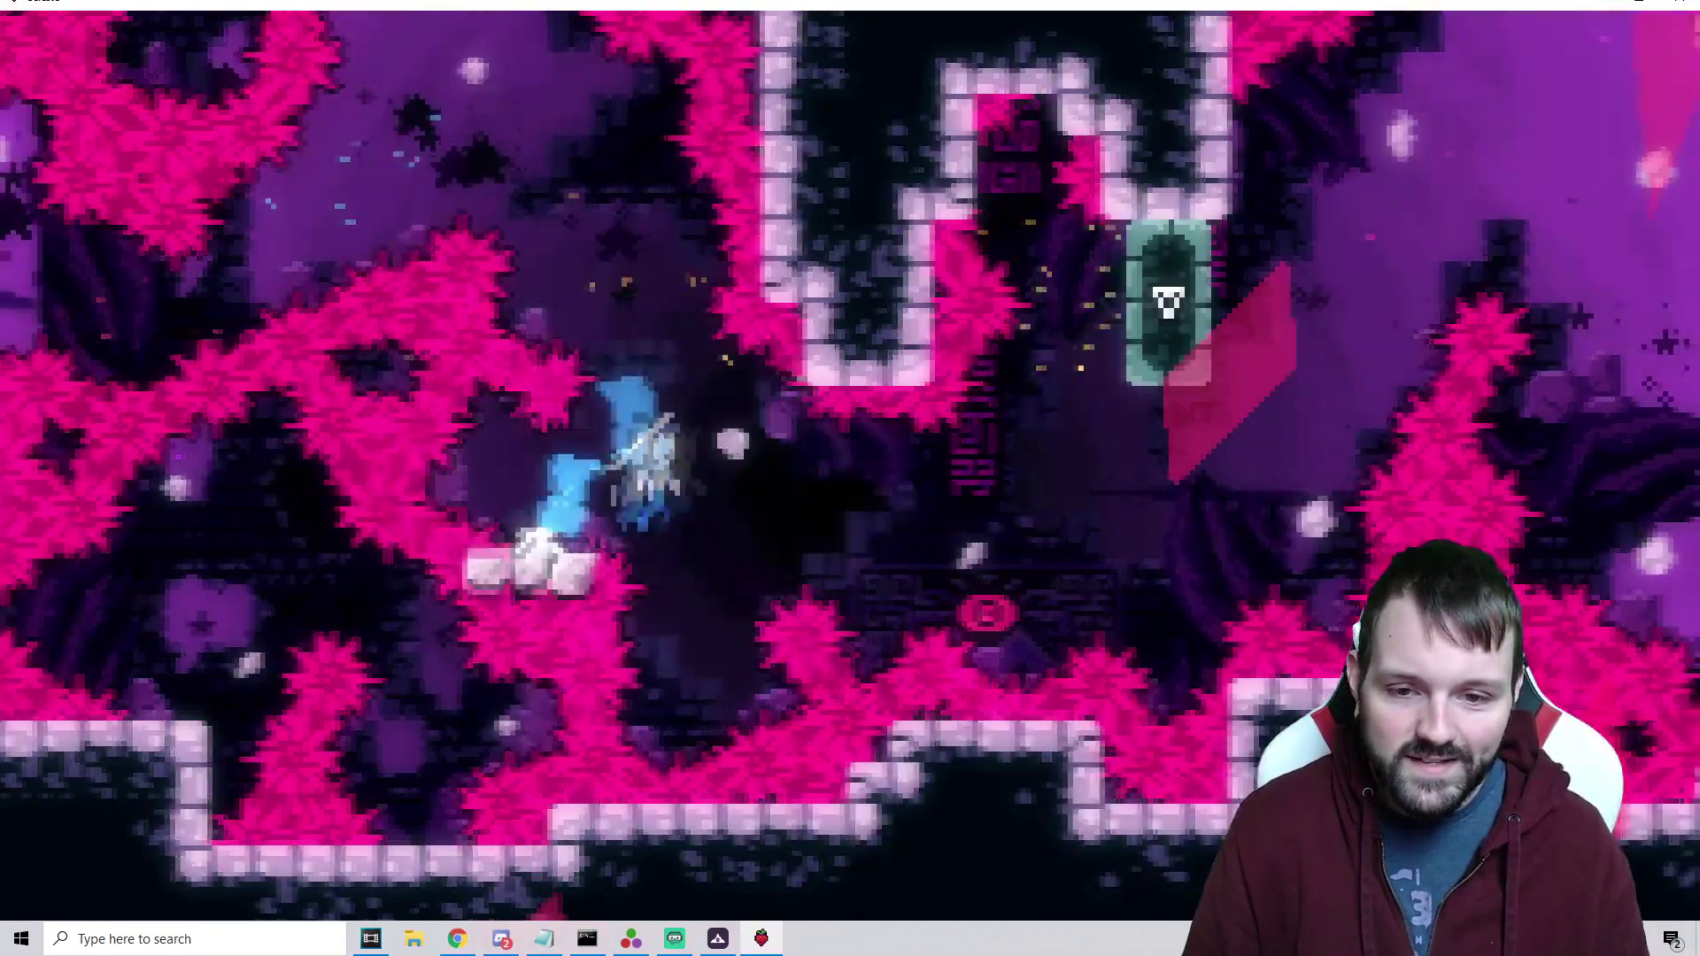
pyautogui.press('x')
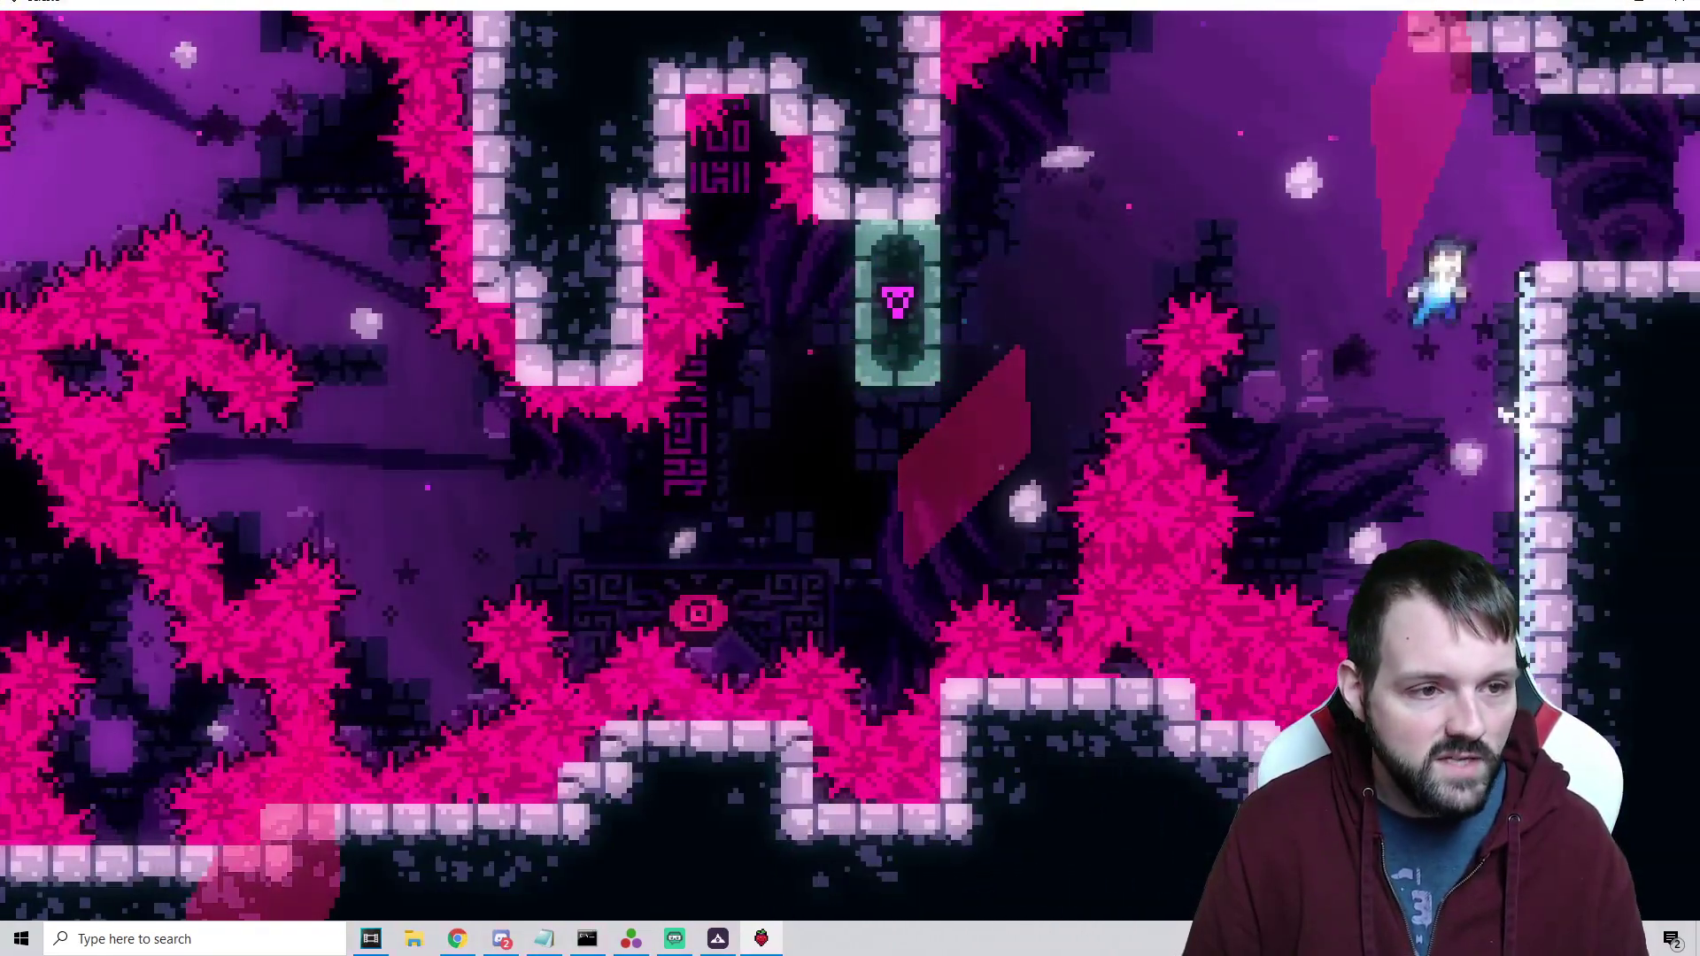
pyautogui.press('Right')
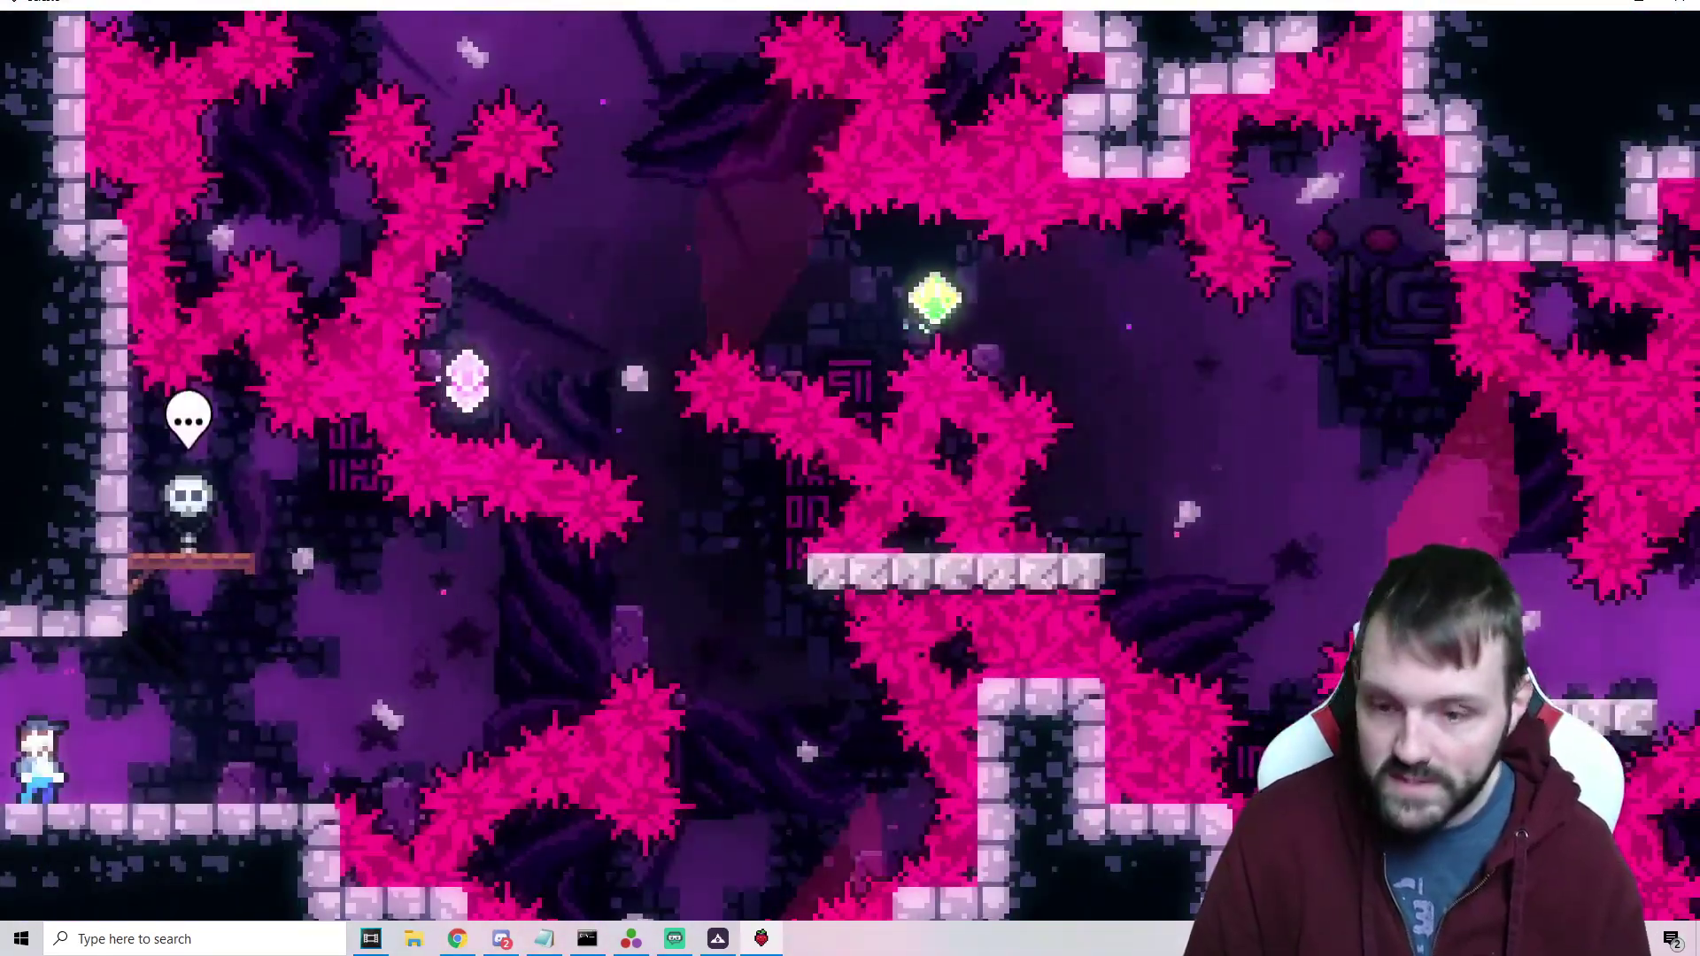
pyautogui.press('Right')
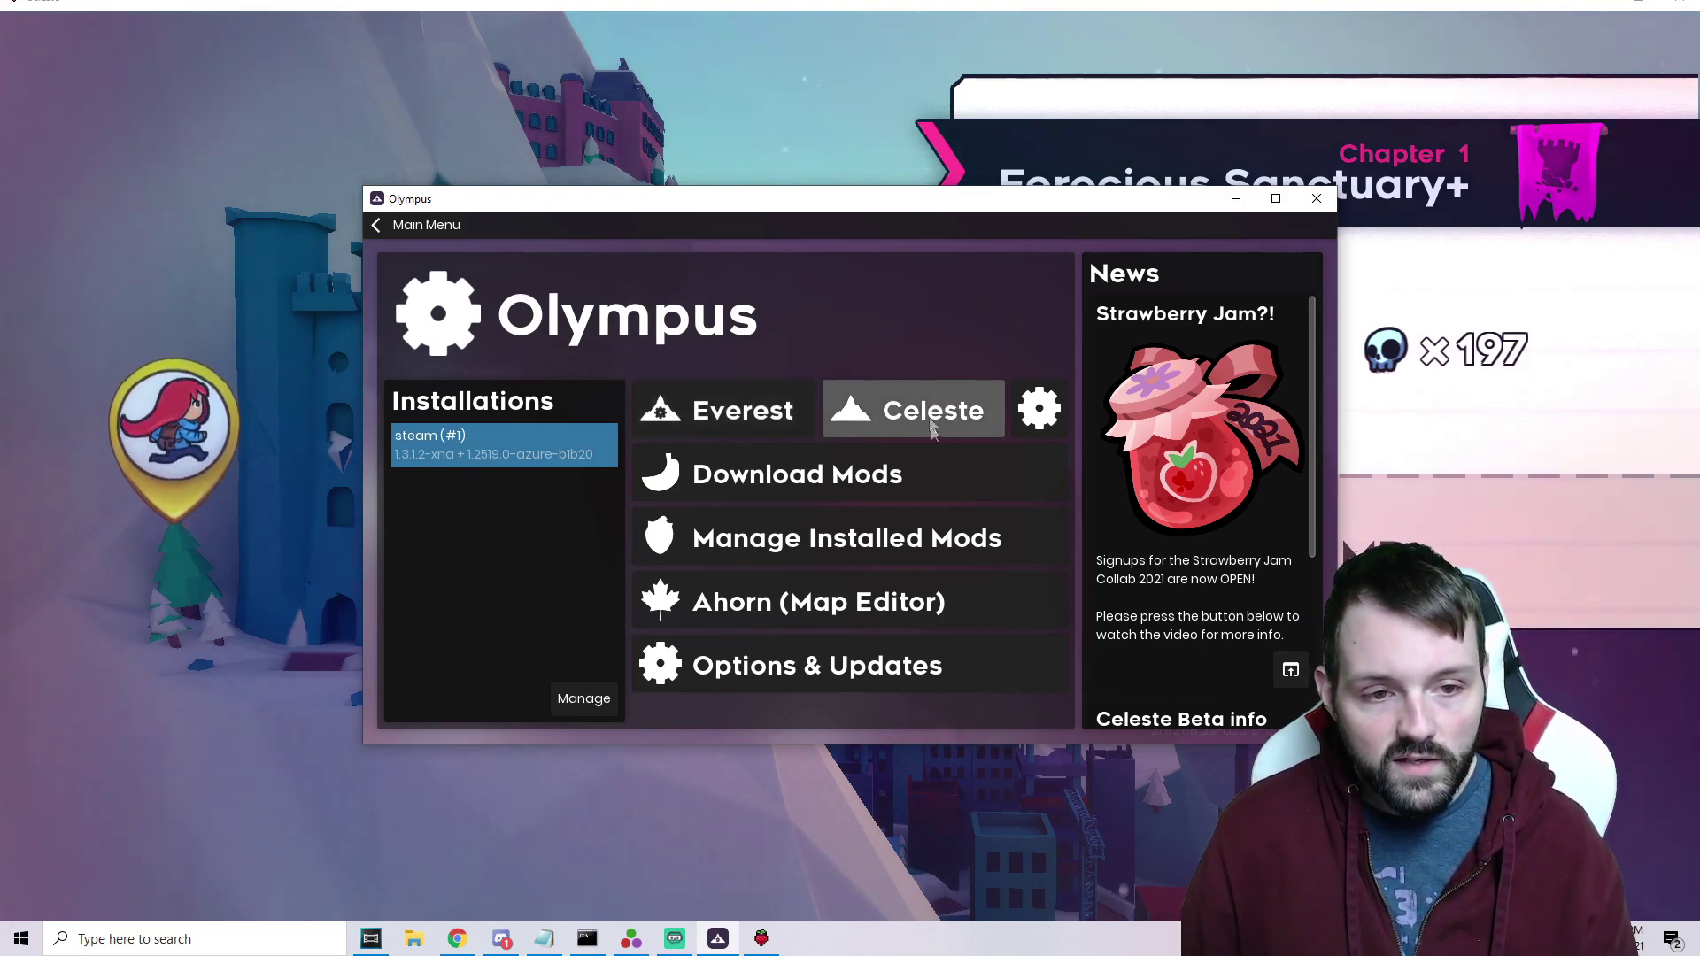
# View the Everest Installer's available versions, then return to the Olympus main menu
pyautogui.click(1039, 408)
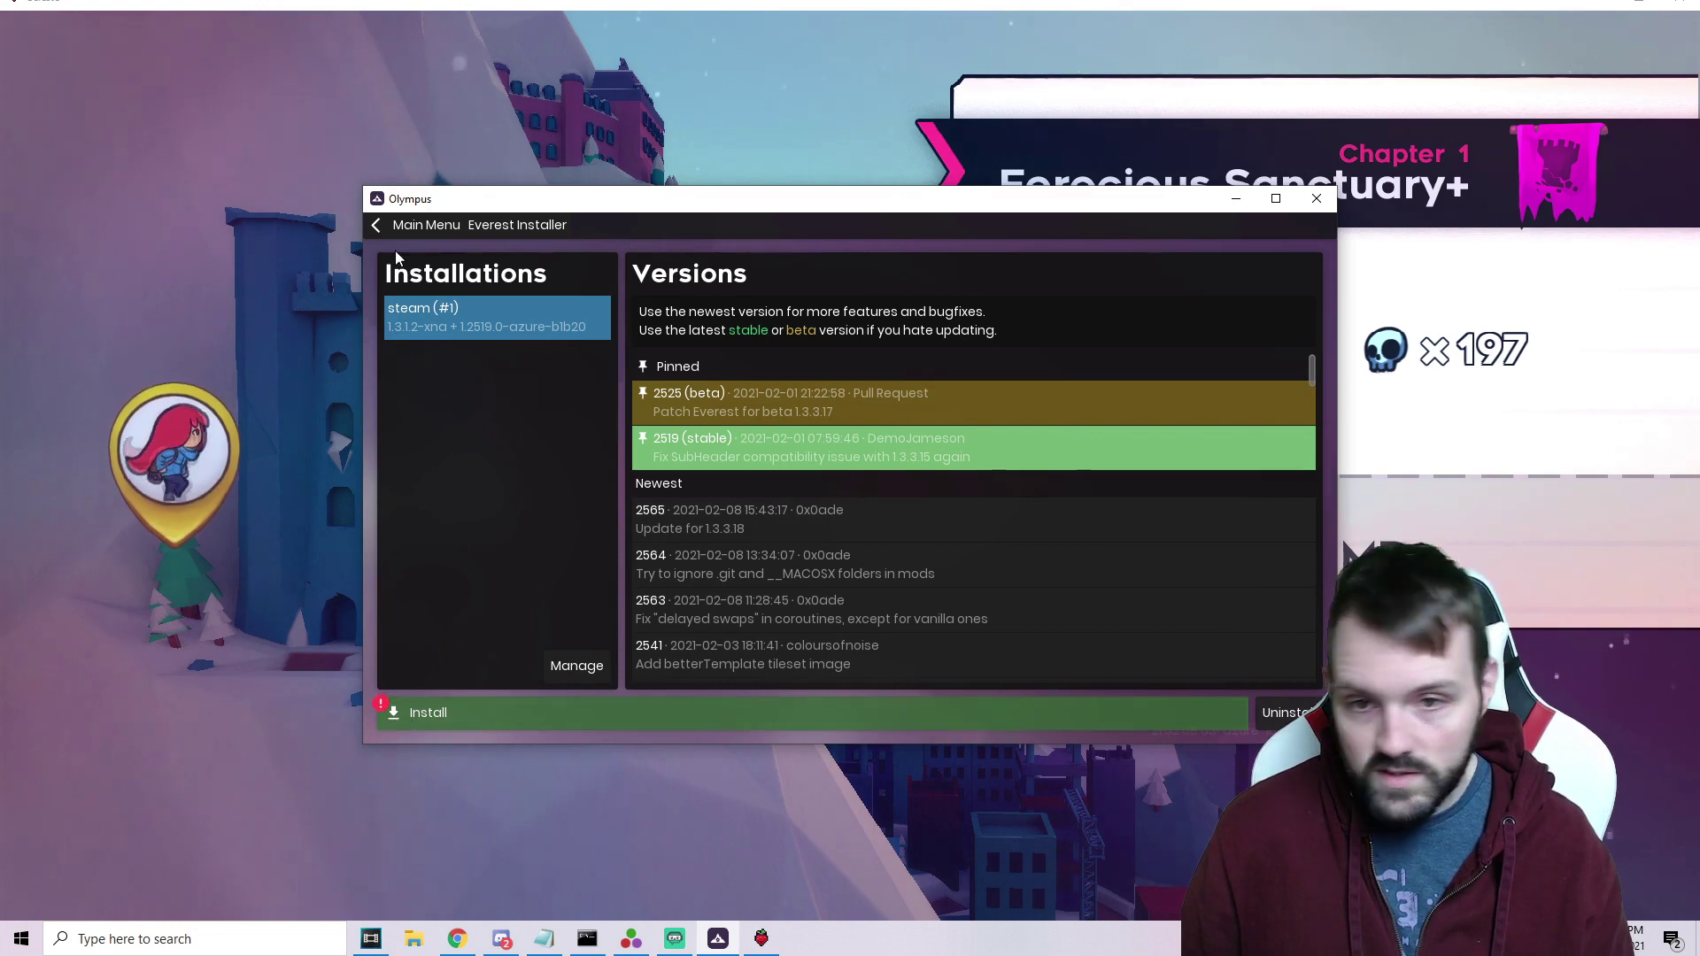
pyautogui.click(402, 227)
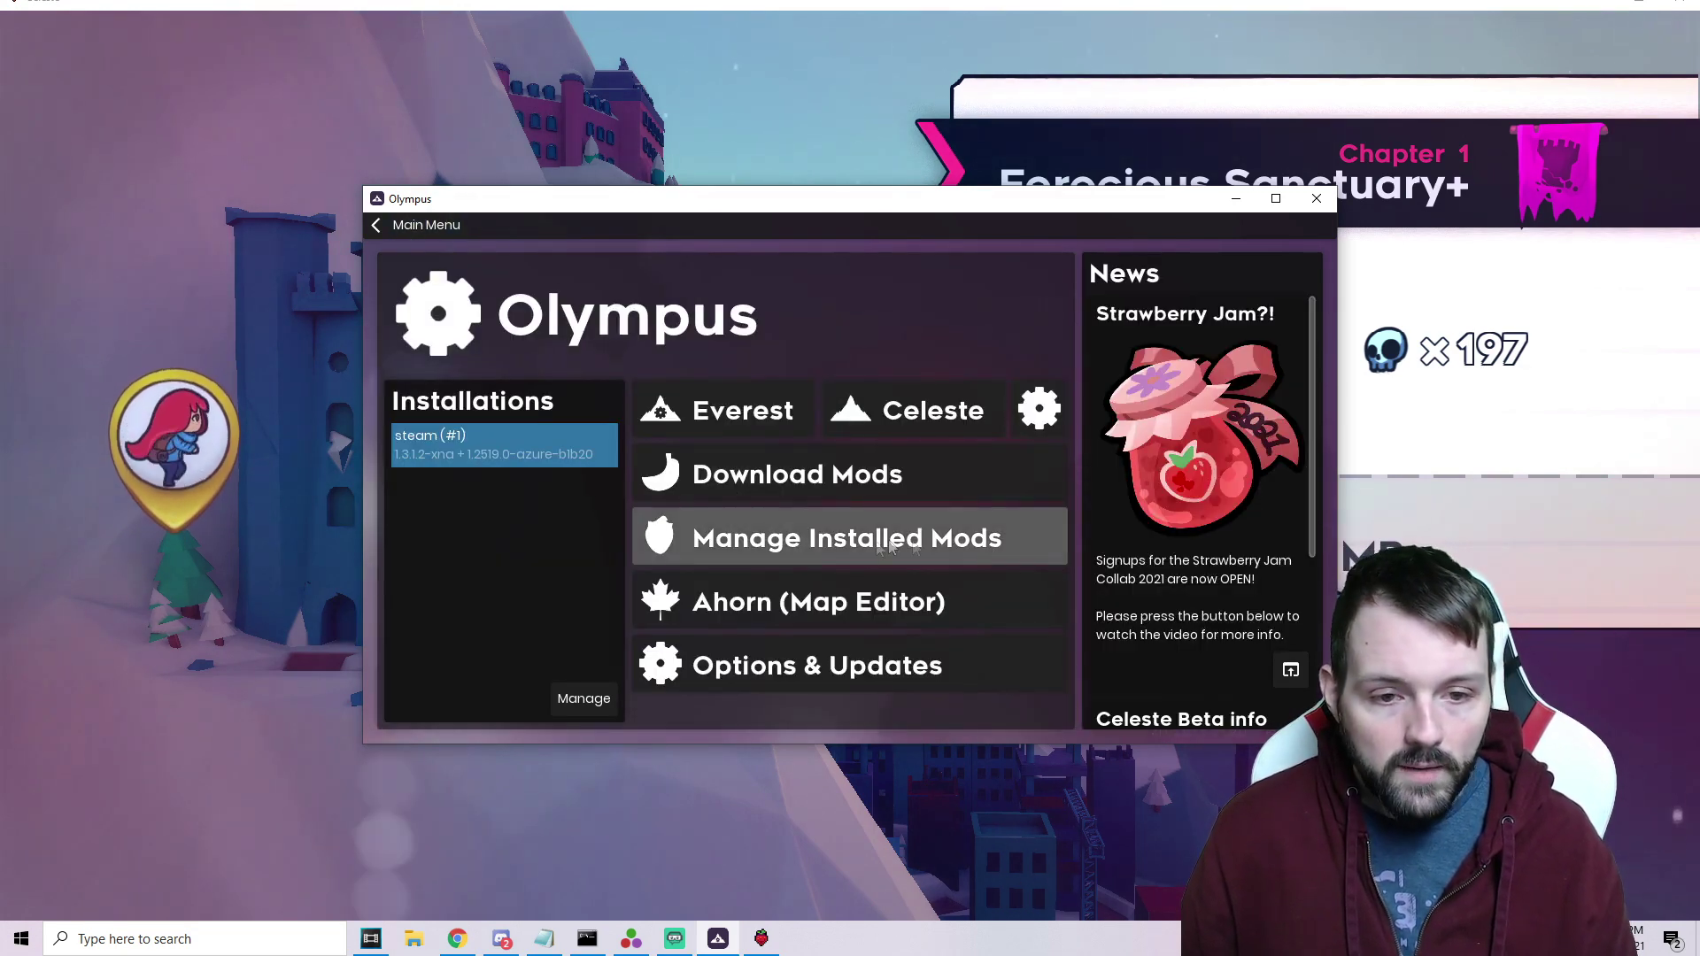
# Browse the installed mods list, then go to the Options & Updates page
pyautogui.click(799, 541)
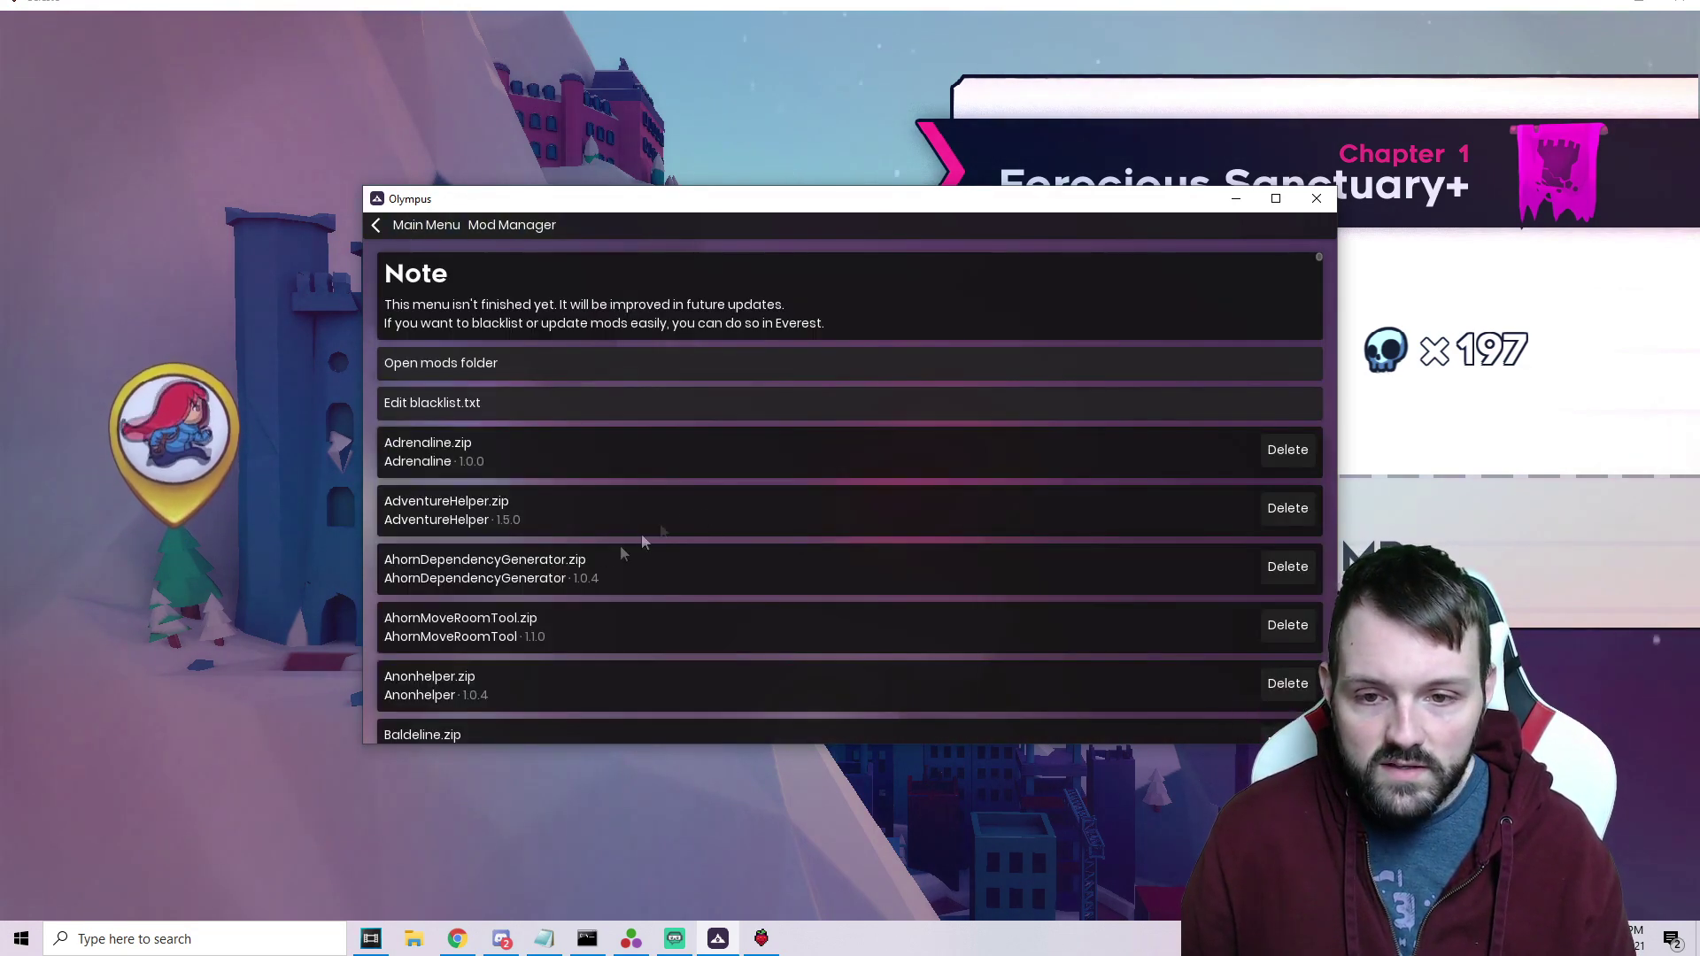
pyautogui.scroll(-10, 631, 478)
pyautogui.scroll(-15, 655, 454)
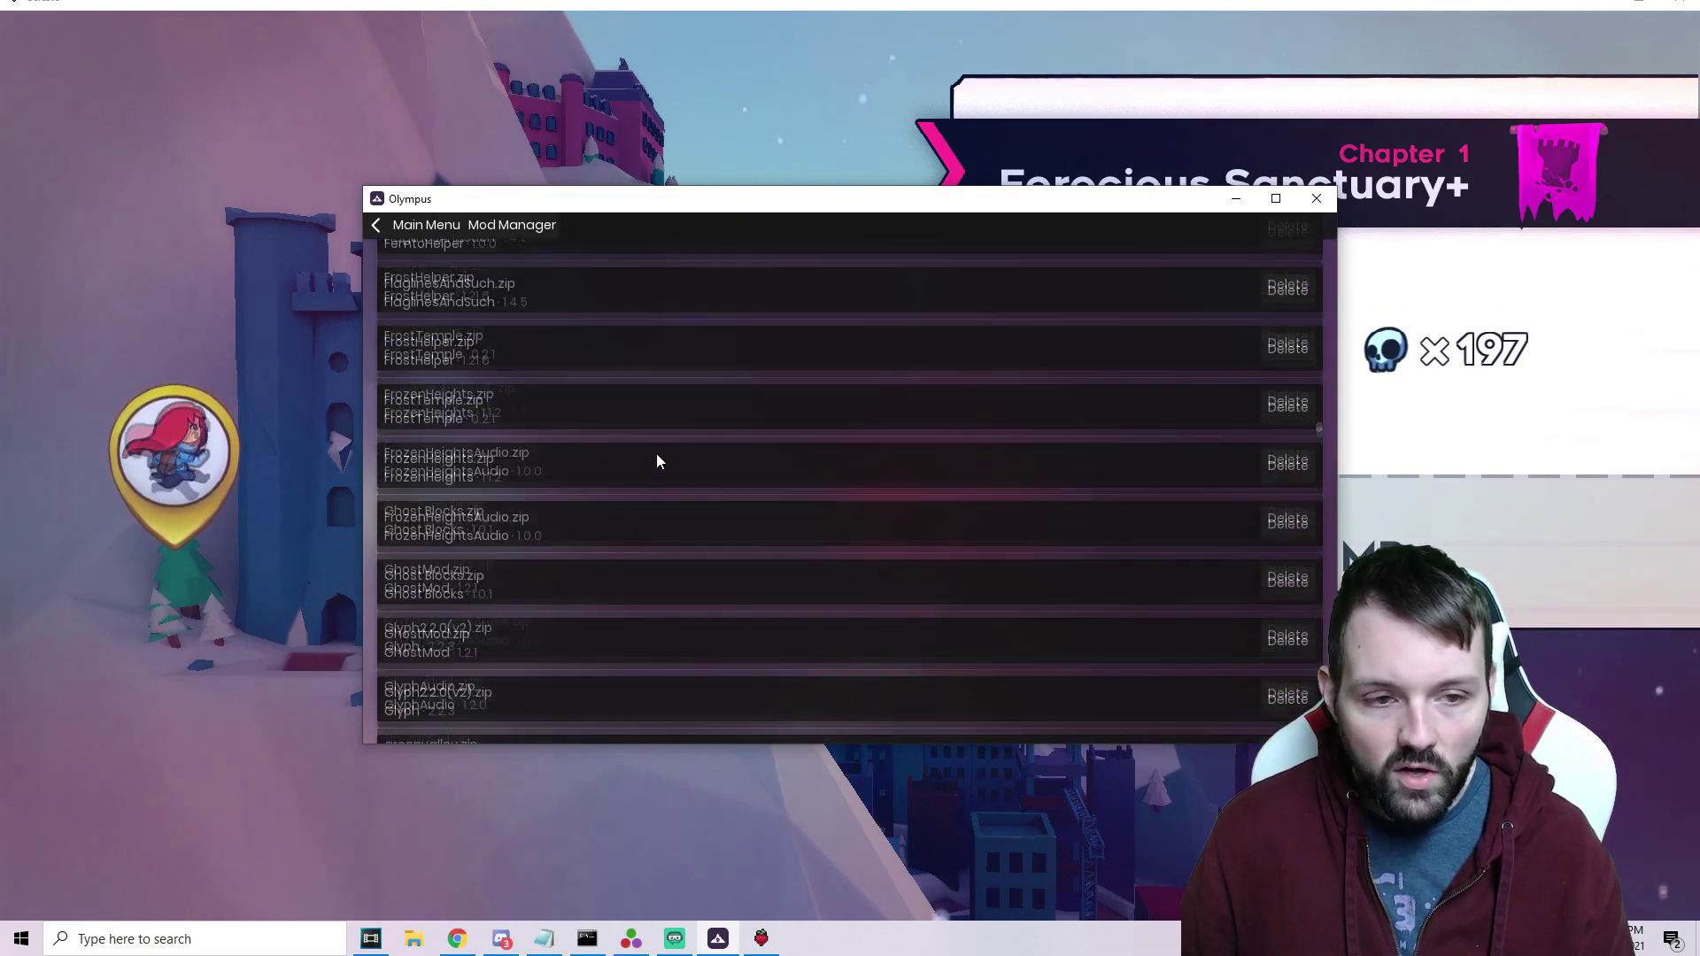
pyautogui.scroll(-8, 656, 453)
pyautogui.scroll(20, 657, 453)
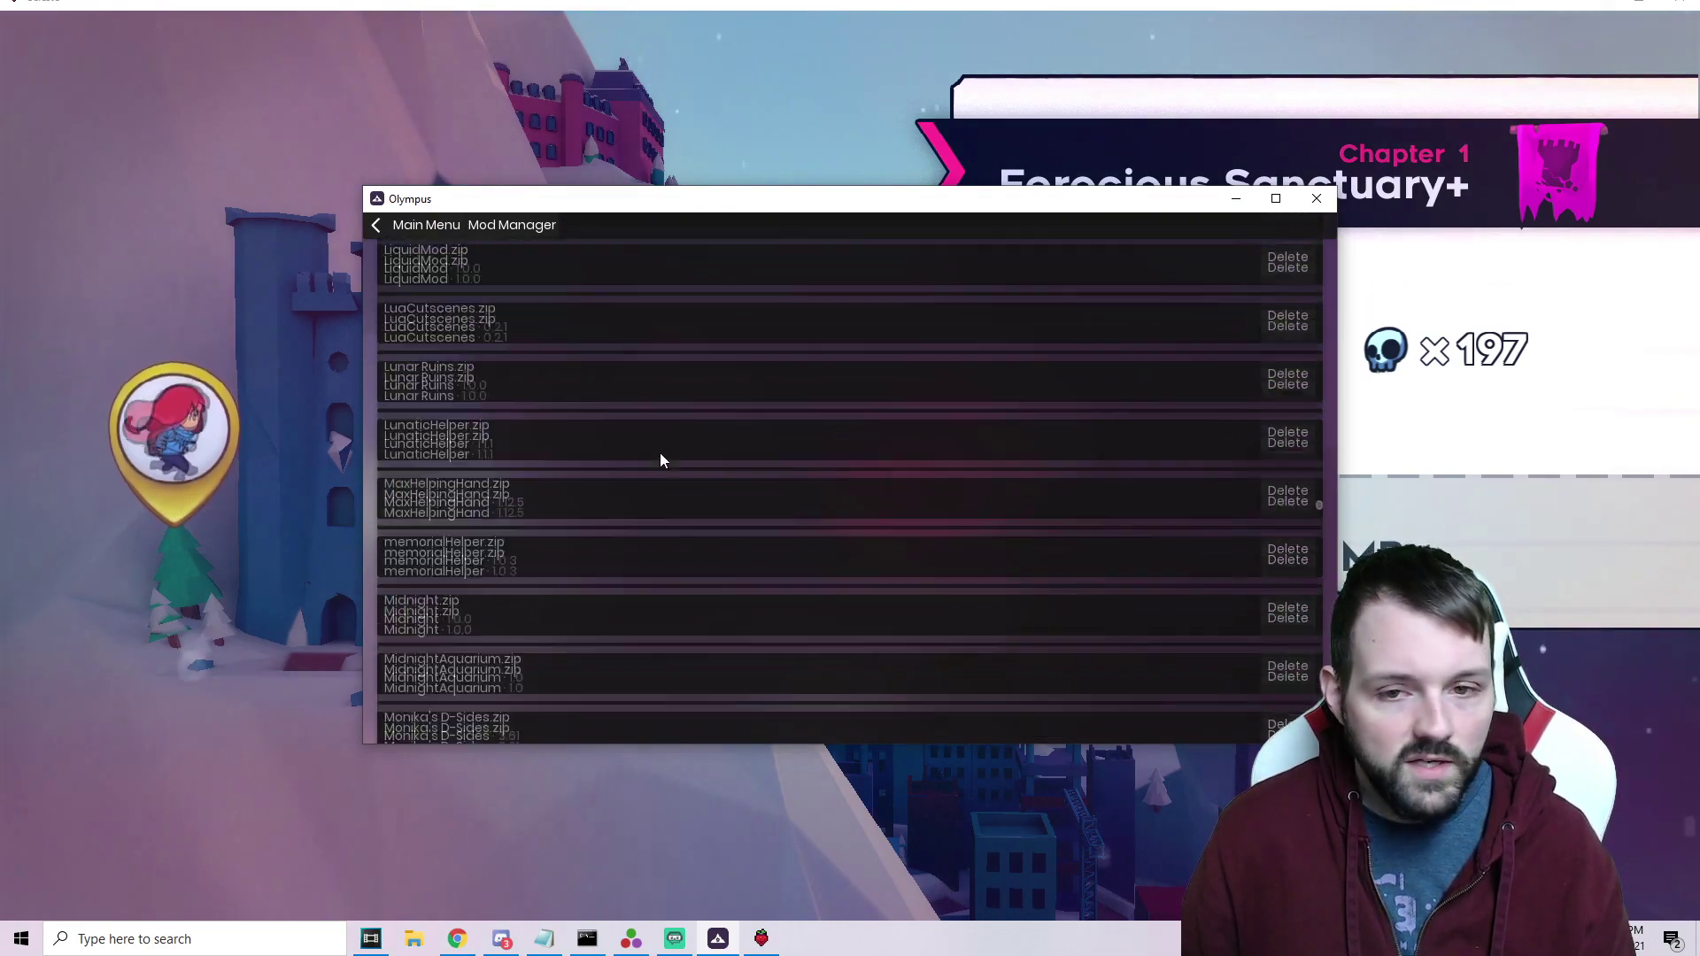
pyautogui.click(427, 226)
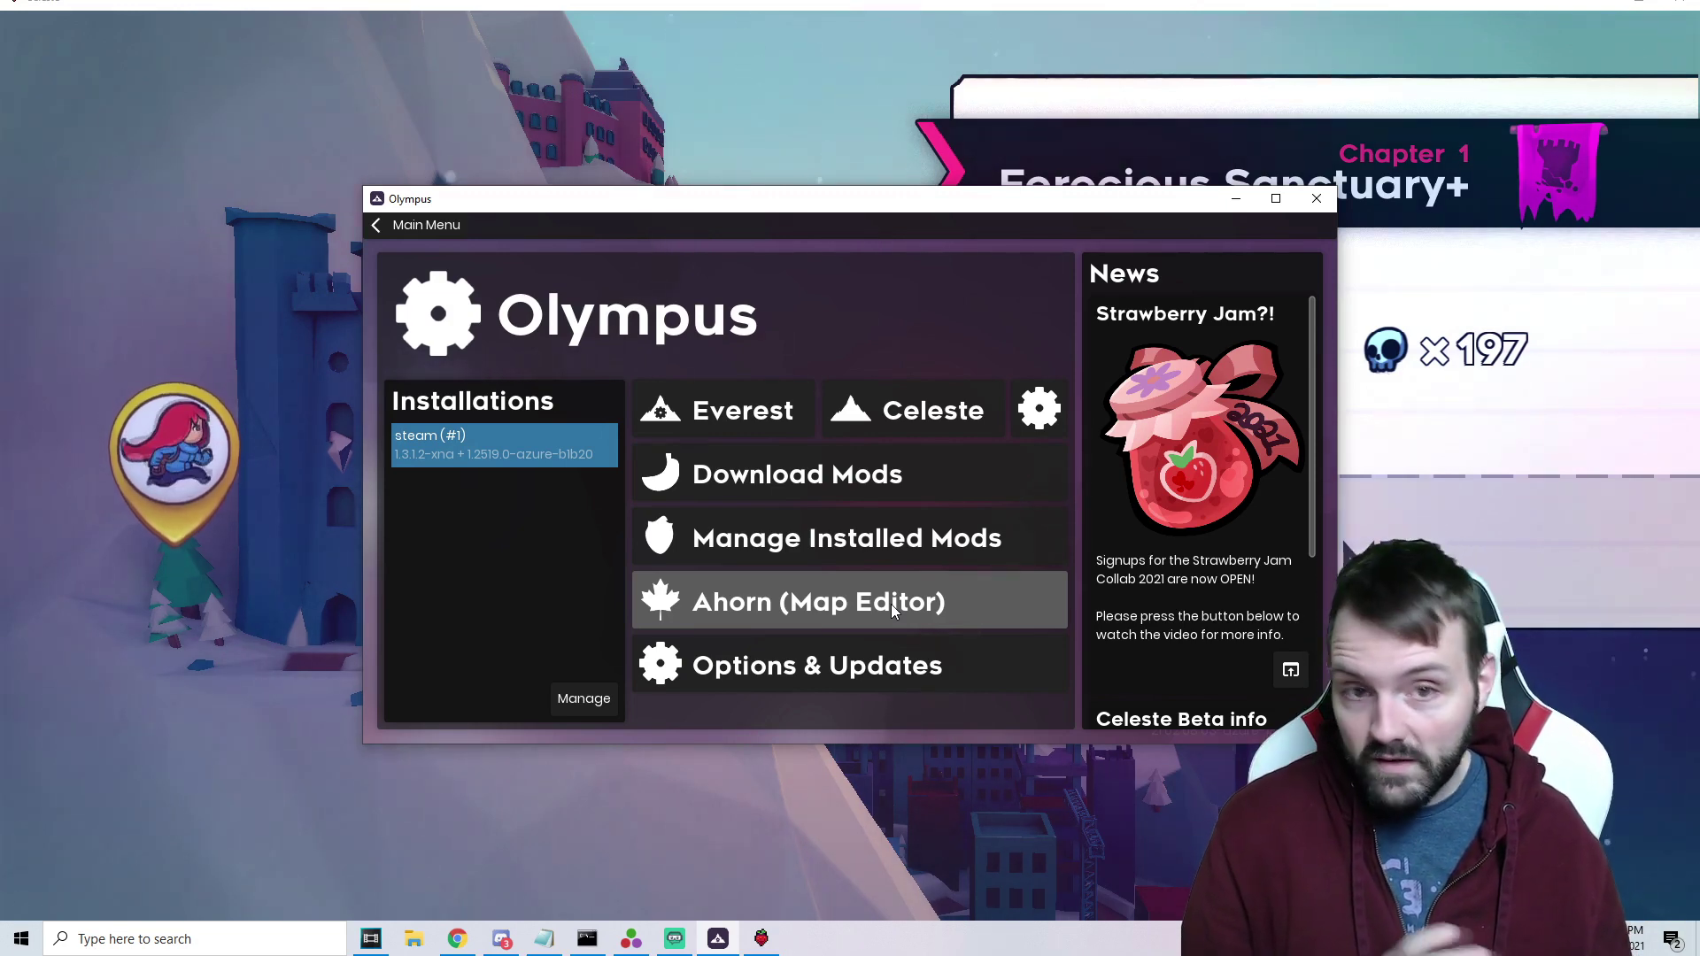
pyautogui.click(872, 673)
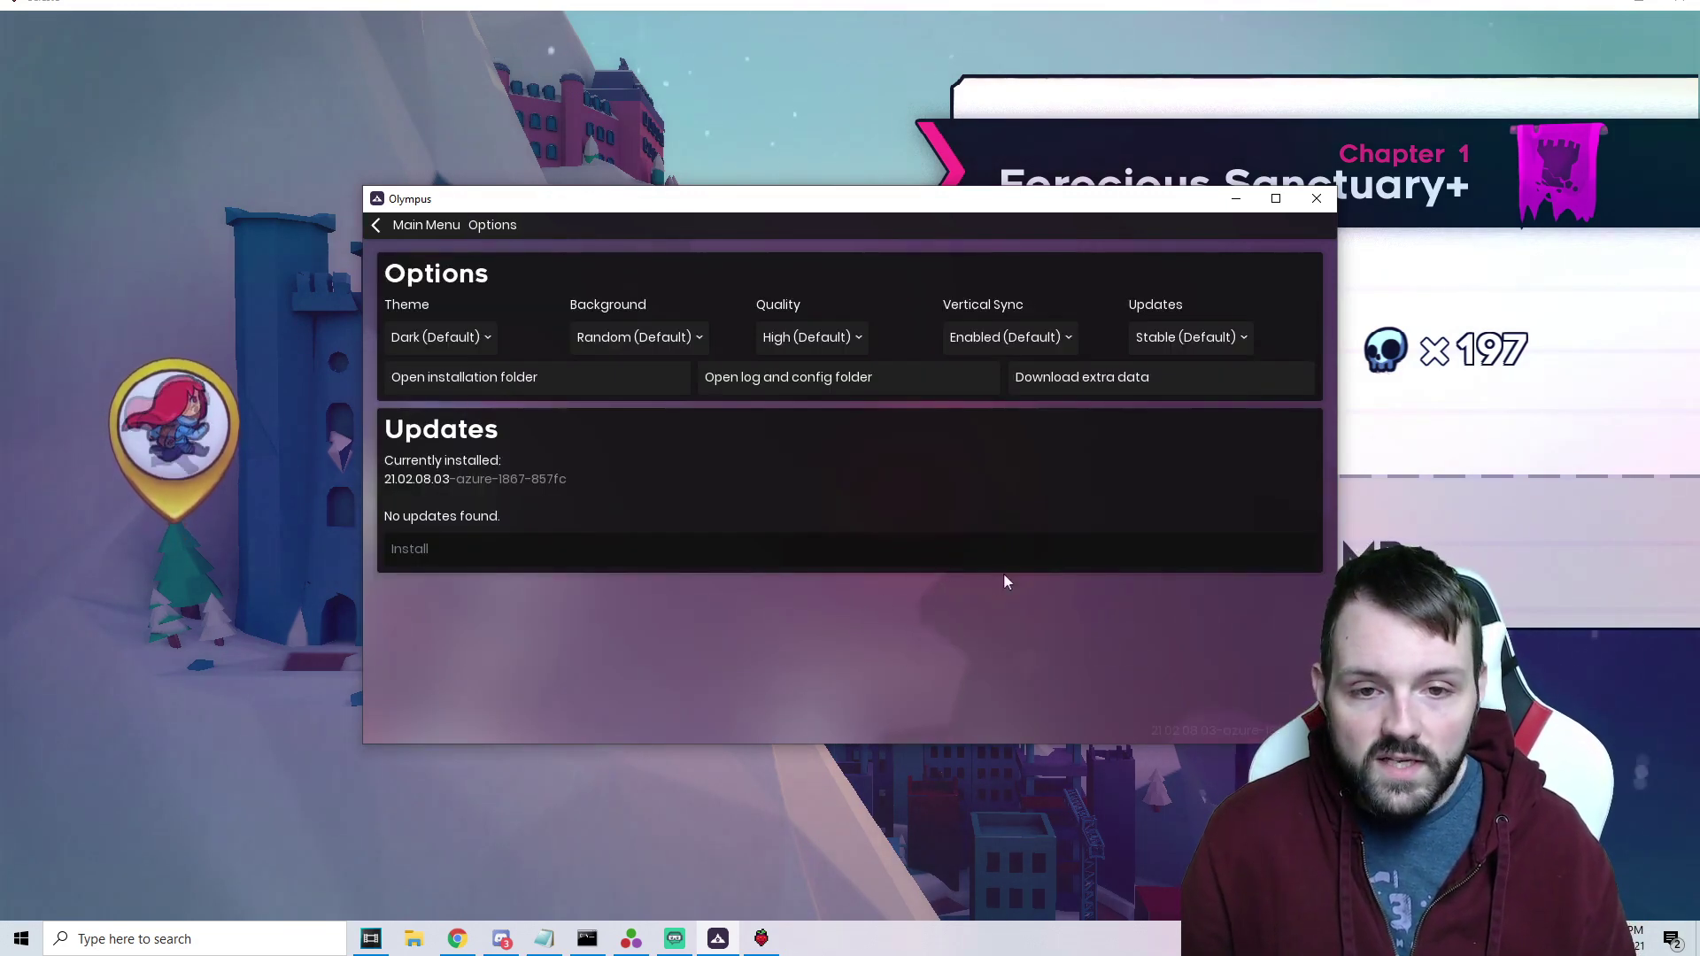
# Review the theme choices and keep Olympus on Dark (Default)
pyautogui.click(487, 338)
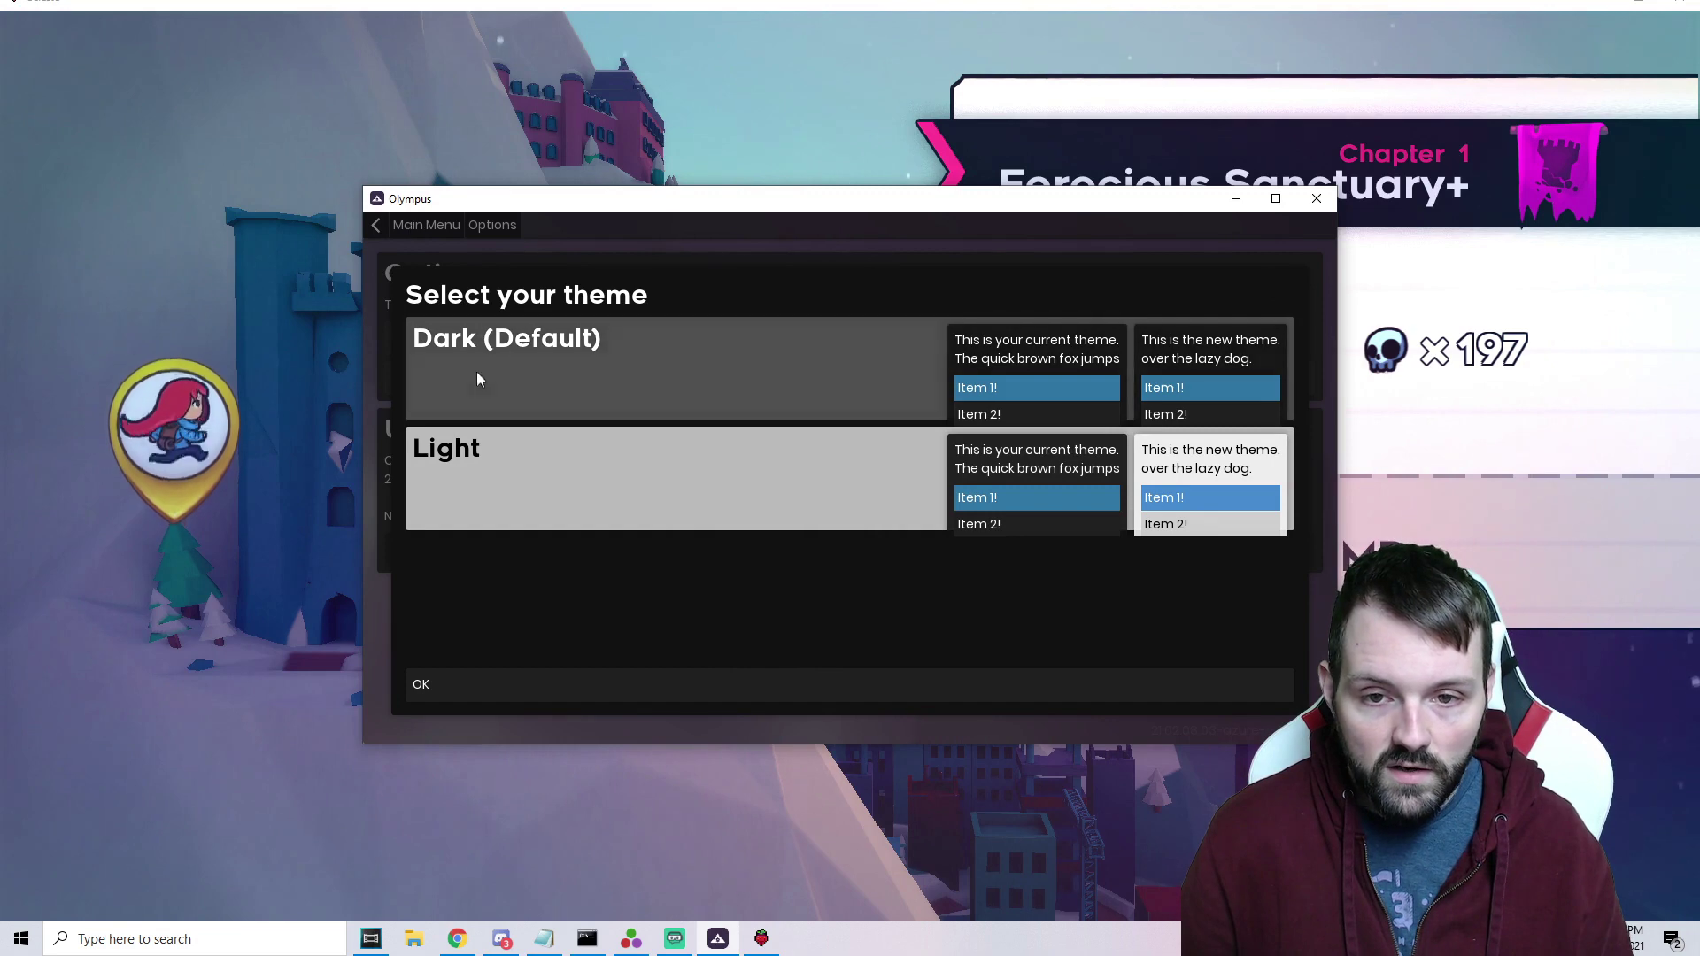
pyautogui.click(443, 685)
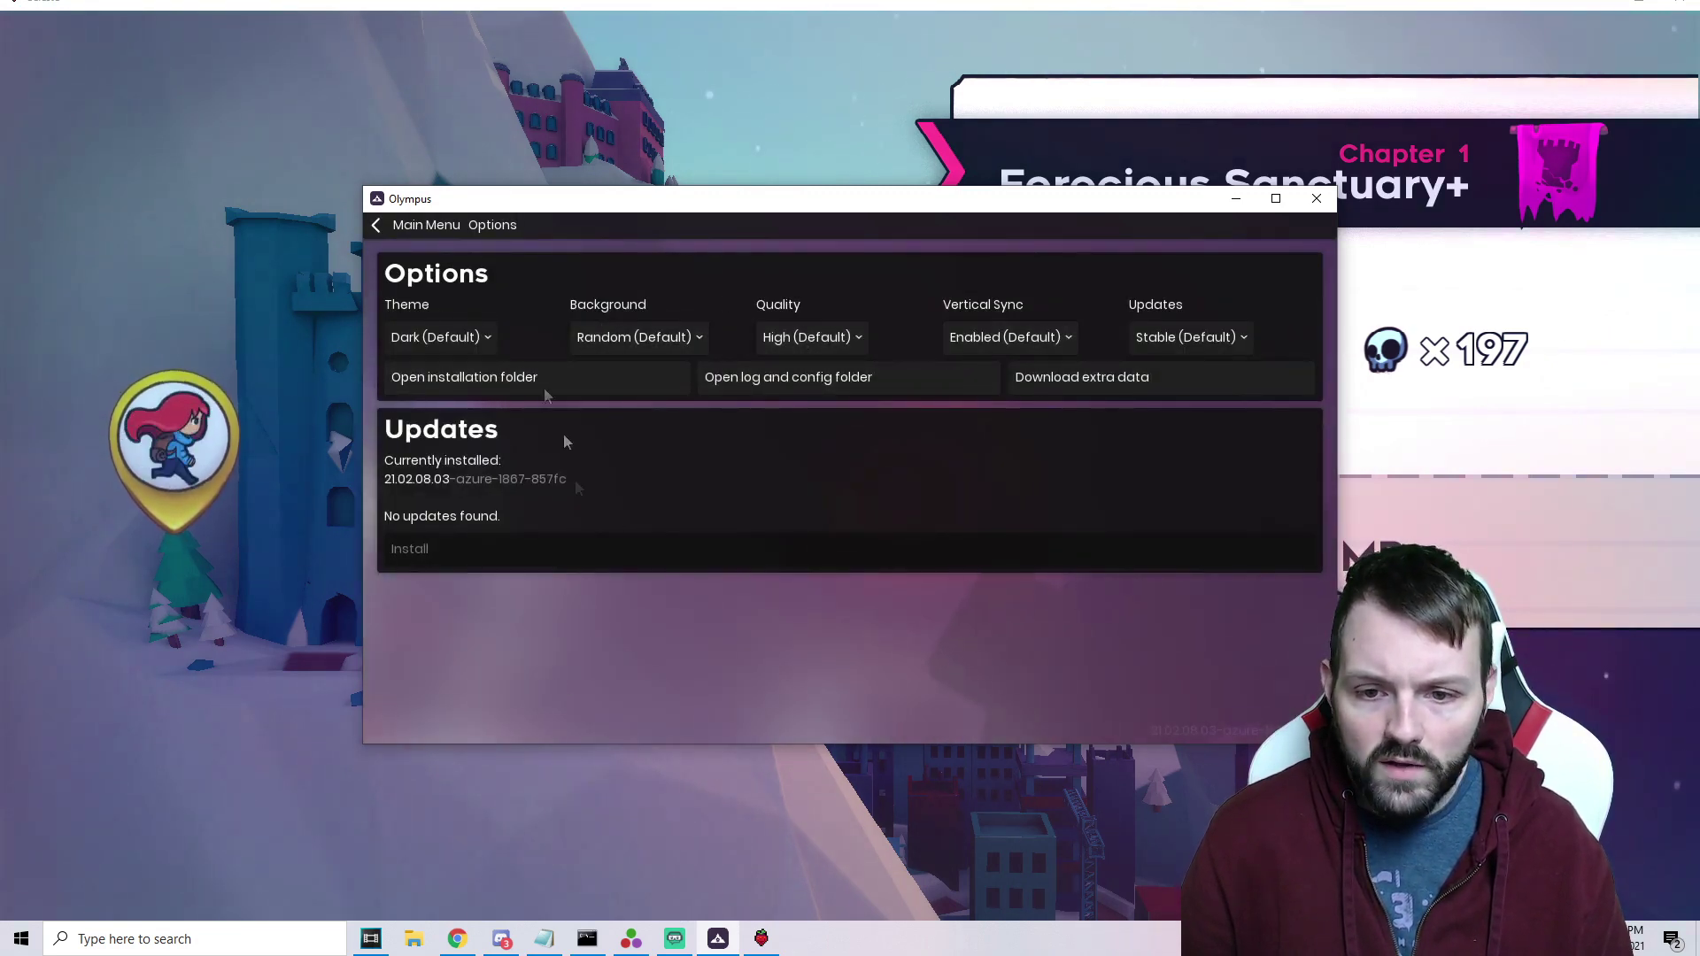
# Go back to the Olympus main menu and scroll through the News panel
pyautogui.click(416, 225)
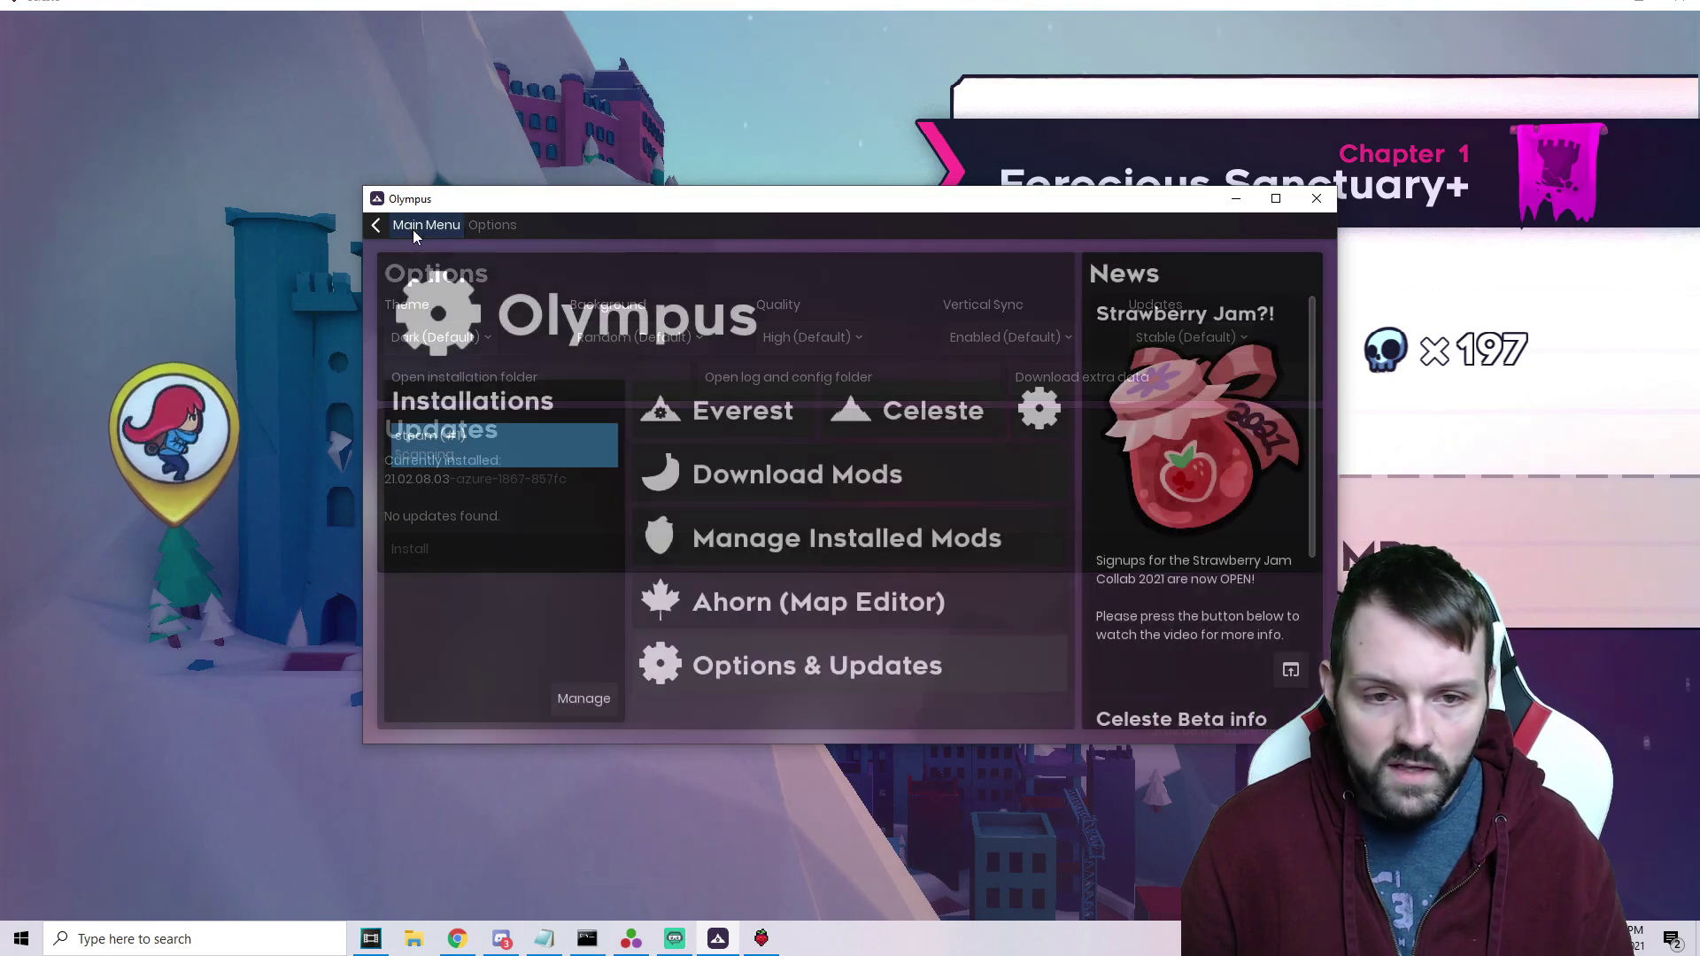
pyautogui.scroll(-3, 1206, 500)
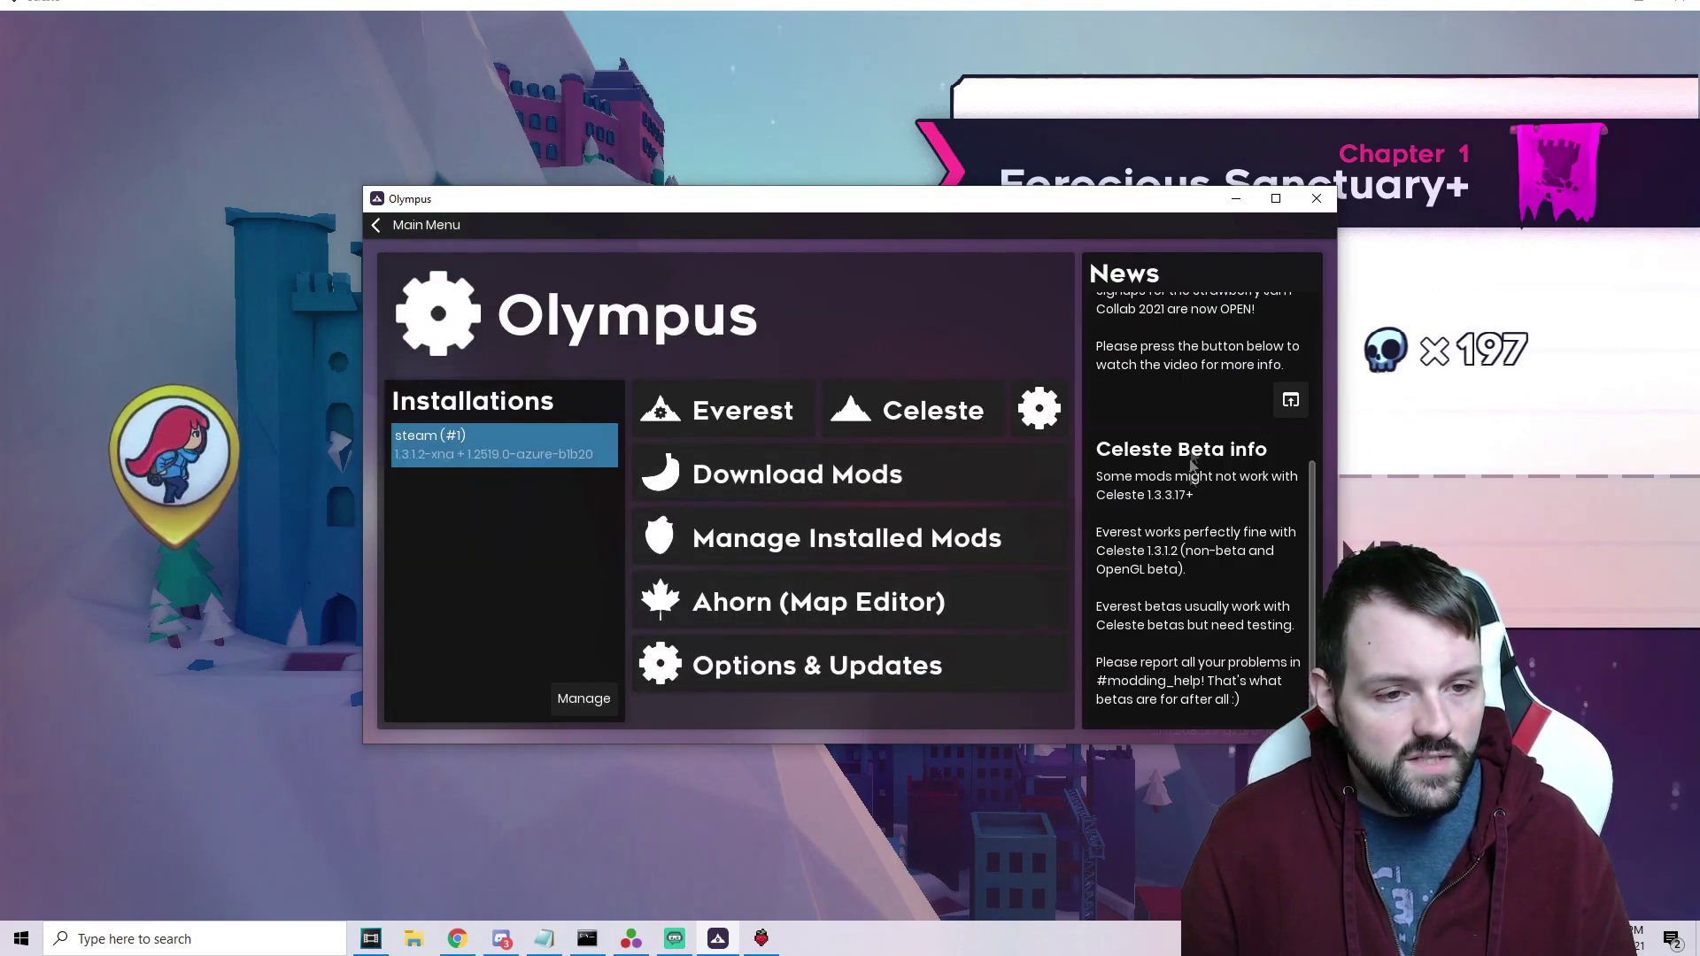
pyautogui.scroll(3, 1206, 501)
pyautogui.scroll(-3, 1198, 436)
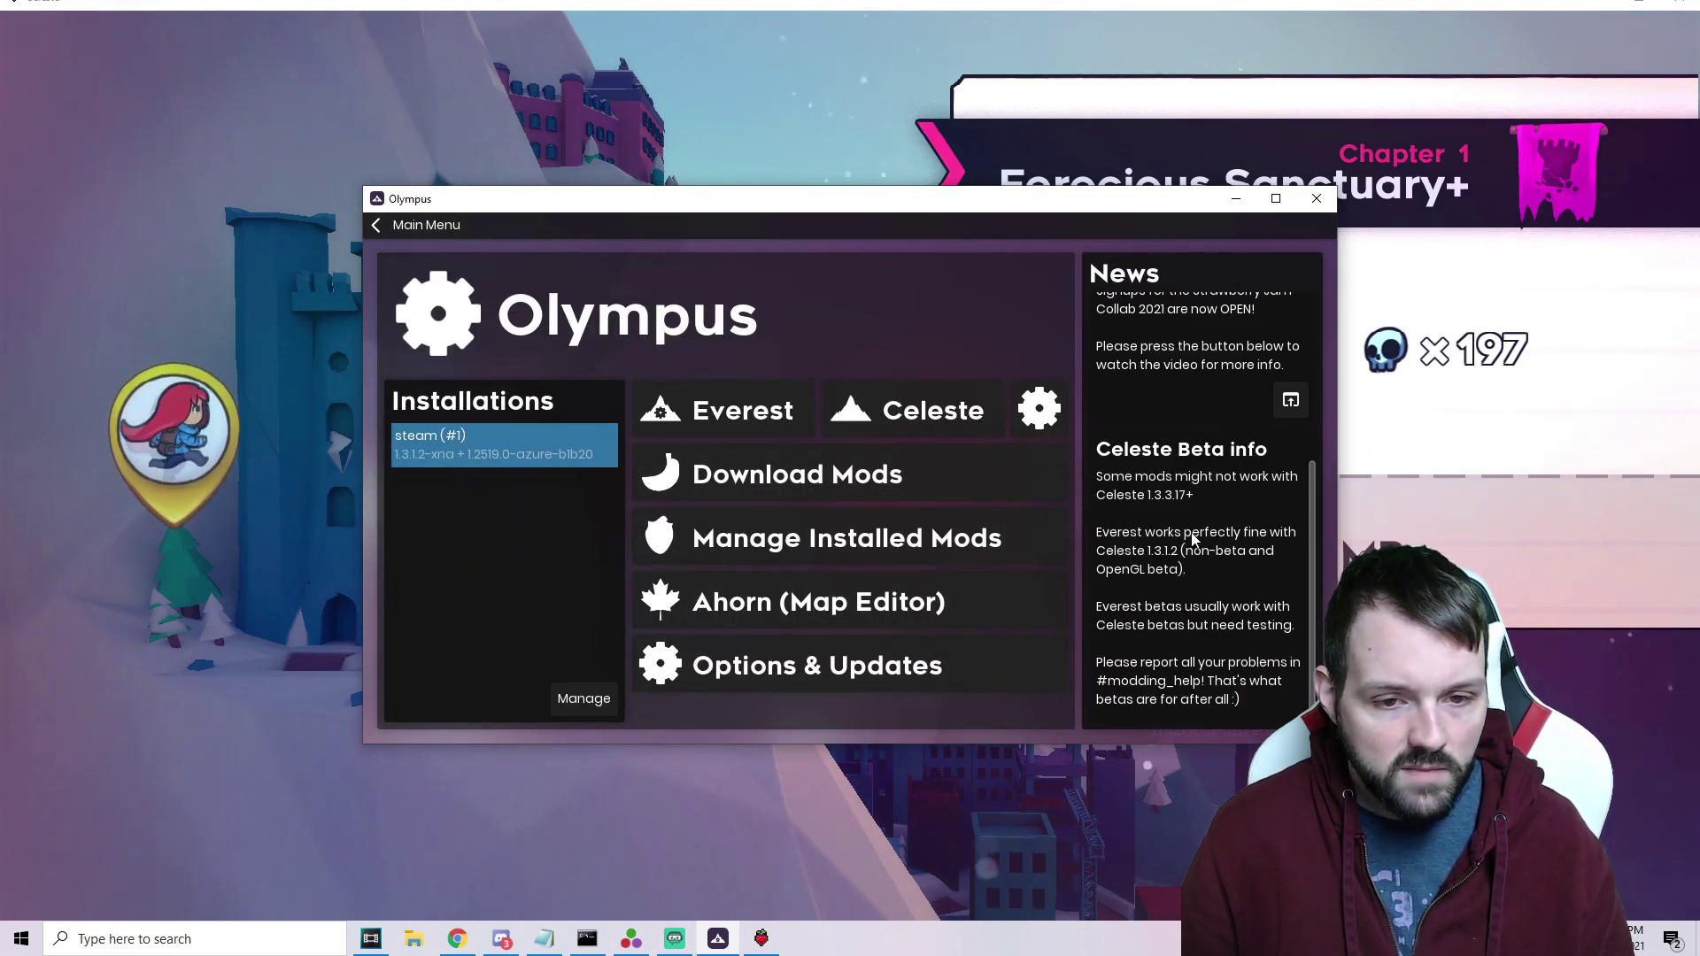
pyautogui.scroll(3, 1193, 538)
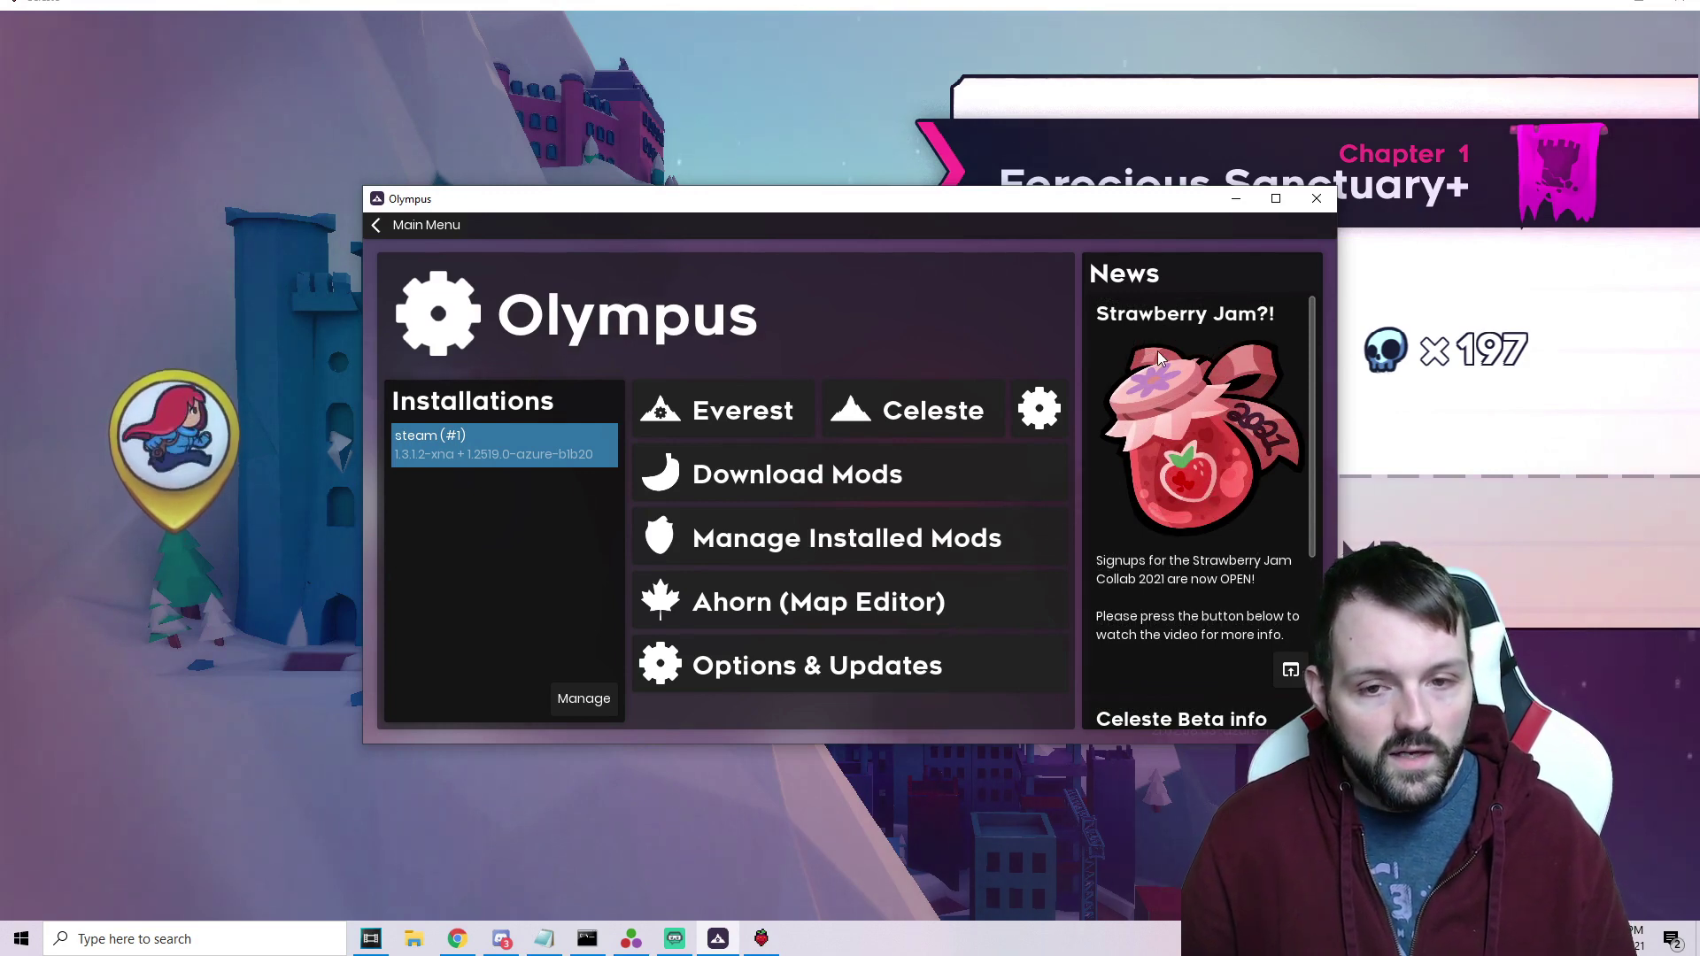